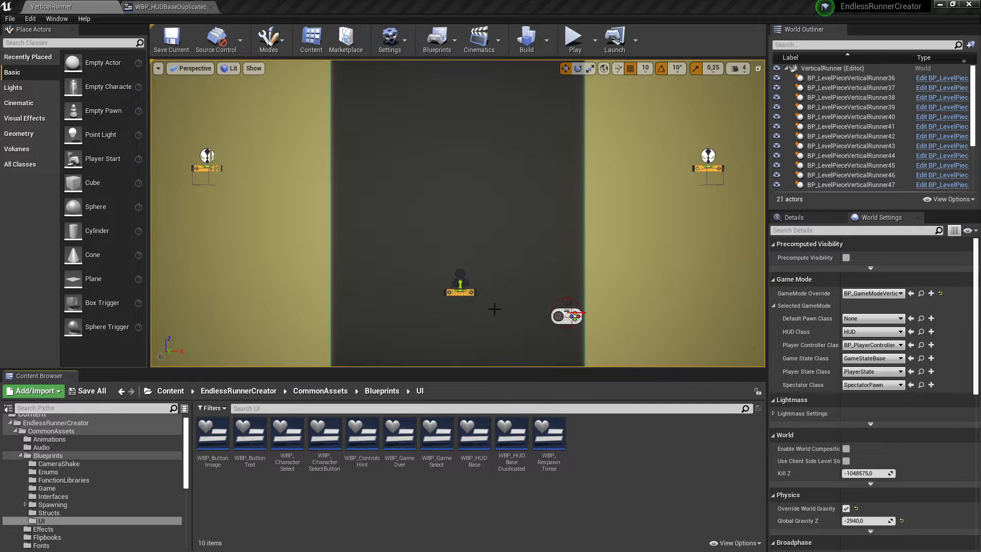
# Switch to the MobileGameComponent project and open its Content folder.
pyautogui.hotkey('alt', 'Tab')
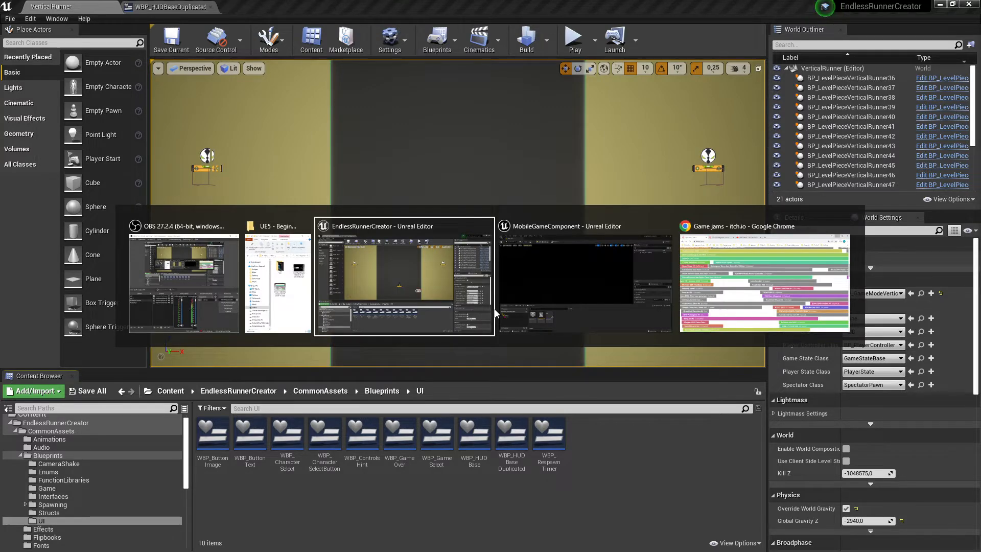
pyautogui.click(497, 313)
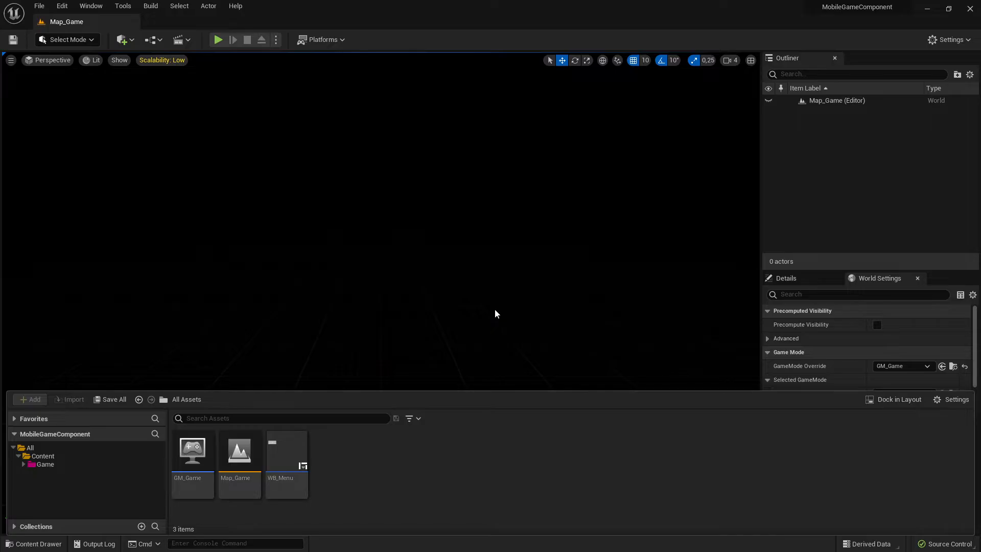
pyautogui.click(37, 456)
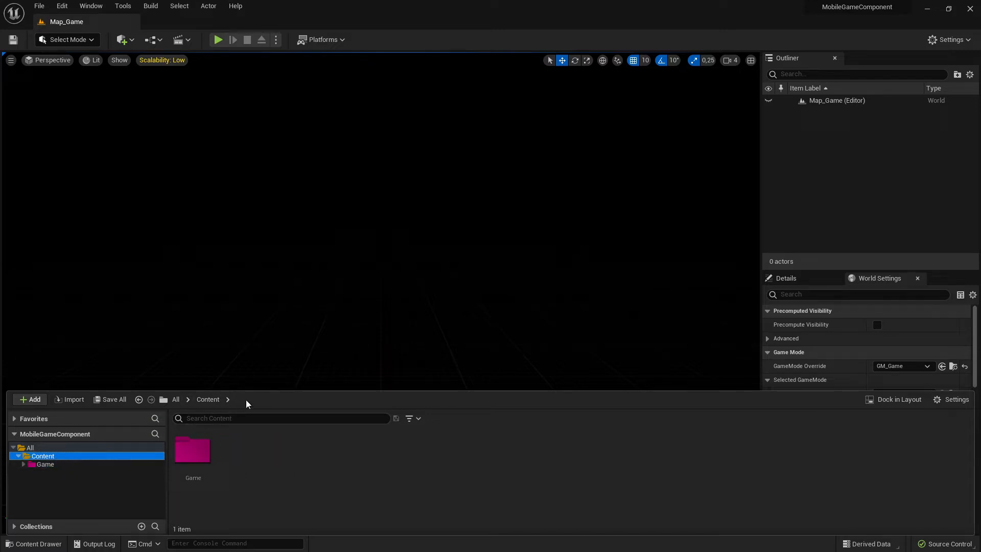
# Return to the EndlessRunnerCreator project and open the WBP_HUDBaseDuplicated widget blueprint.
pyautogui.hotkey('alt', 'Tab')
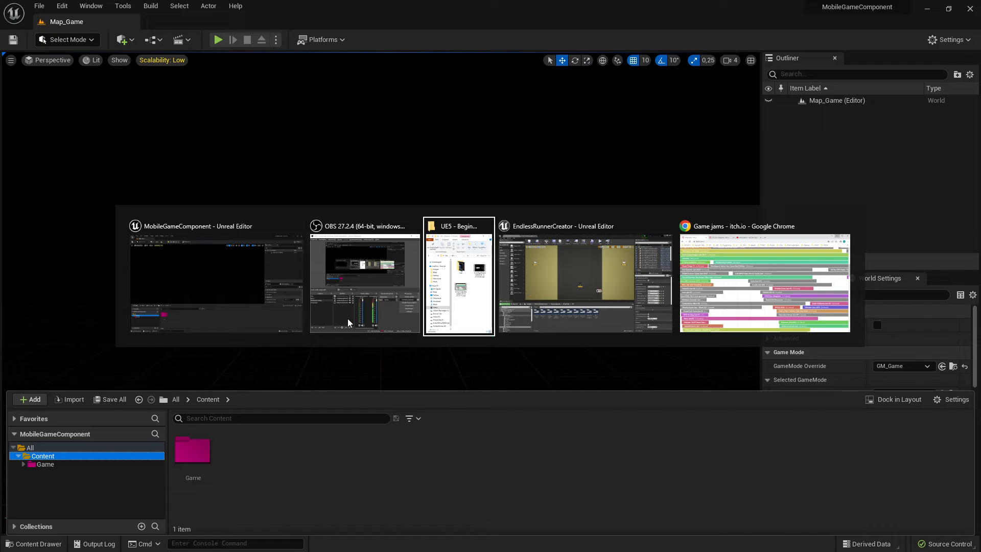
pyautogui.click(347, 317)
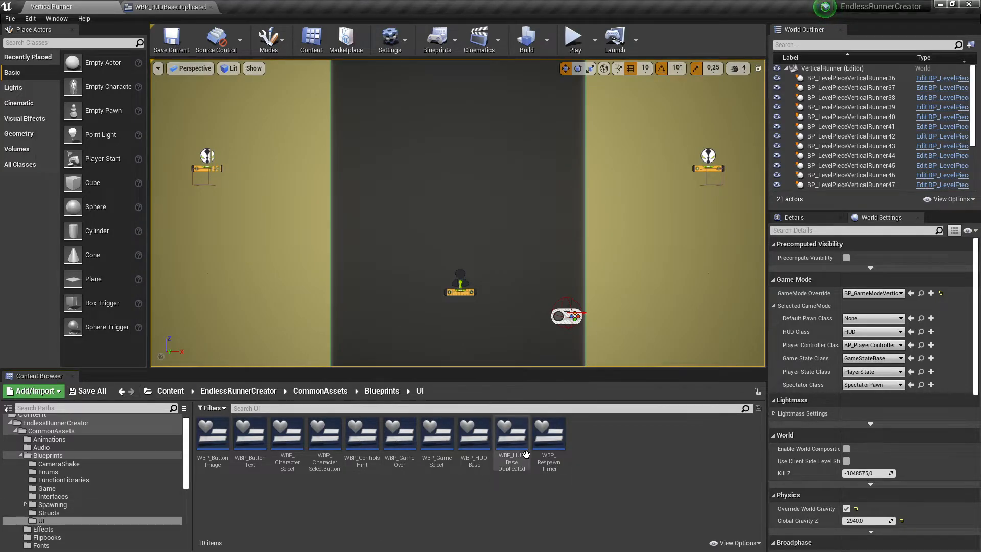
pyautogui.click(484, 447)
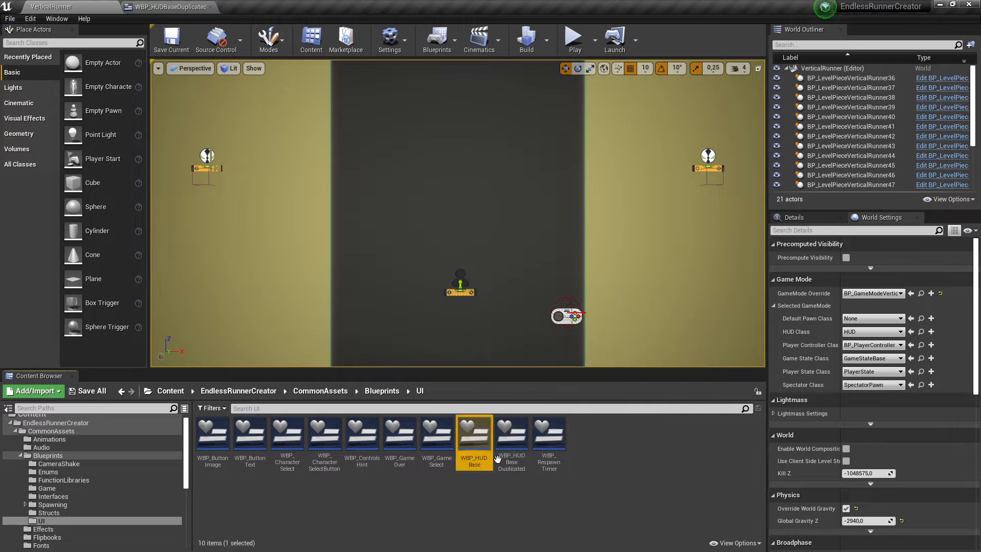
pyautogui.doubleClick(511, 440)
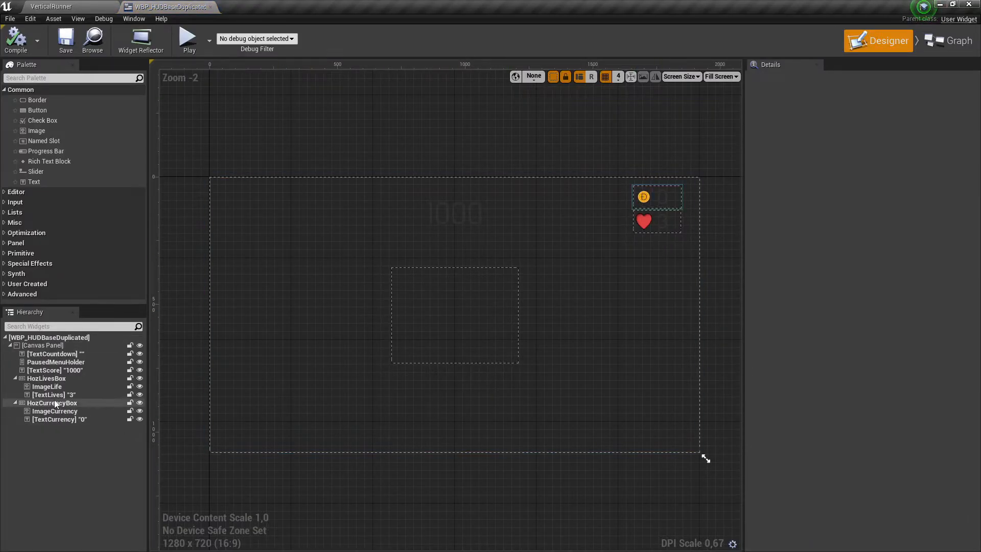
# Delete the CurrentGameType variable from the widget's graph and save the blueprint.
pyautogui.click(465, 355)
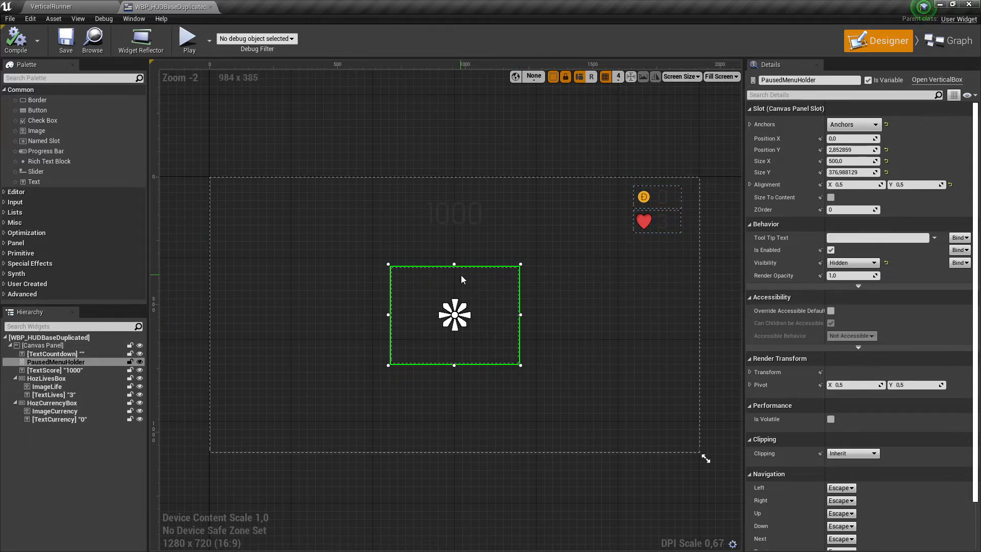
pyautogui.click(236, 199)
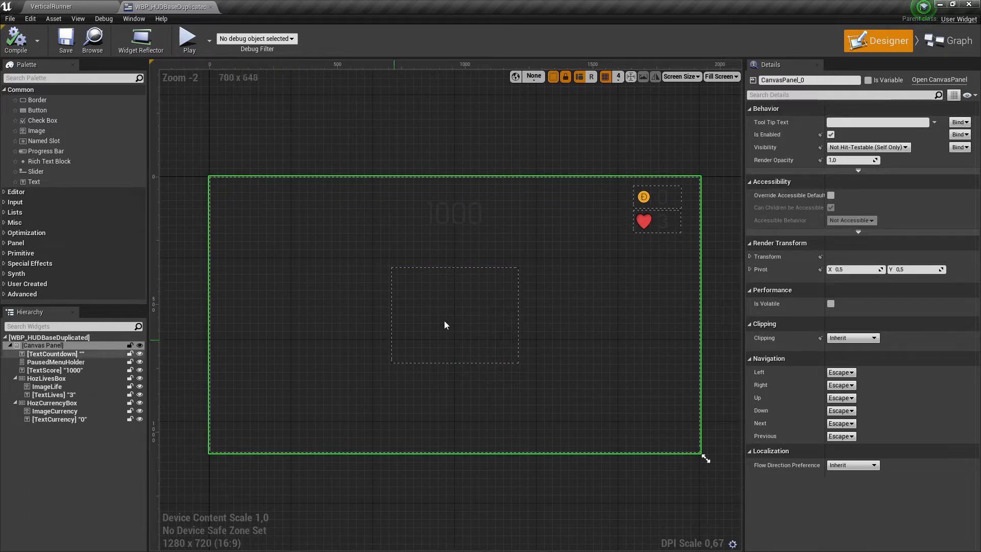
pyautogui.click(948, 41)
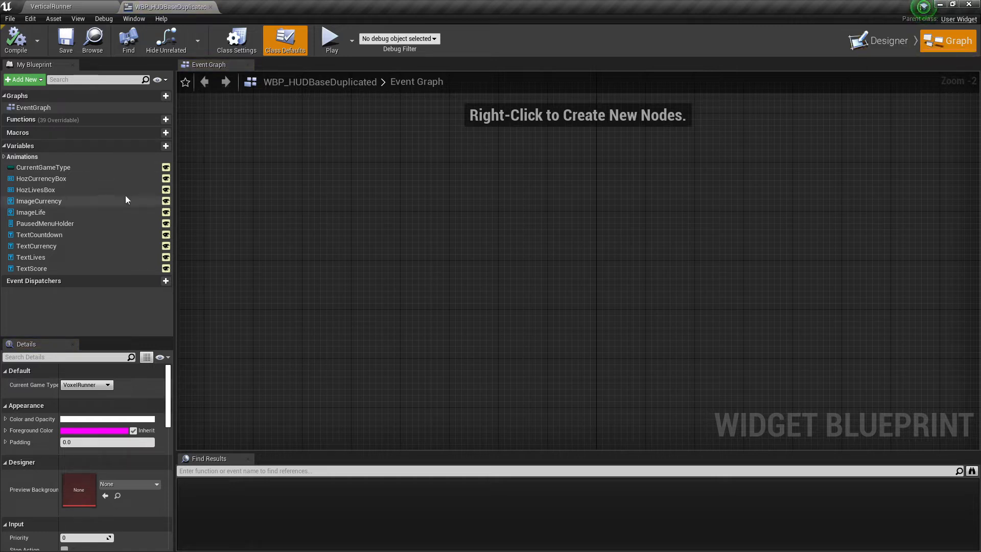
pyautogui.click(118, 167)
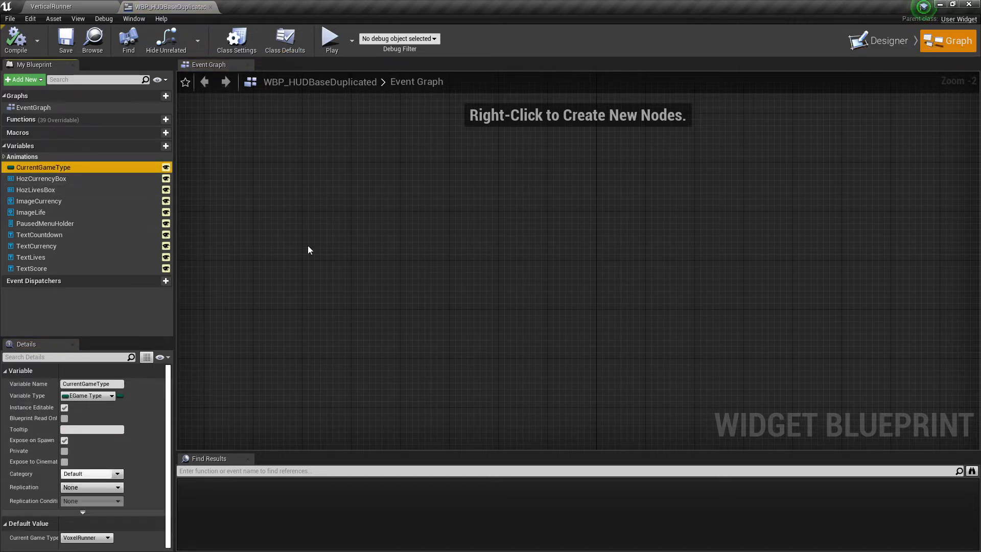
pyautogui.press('Delete')
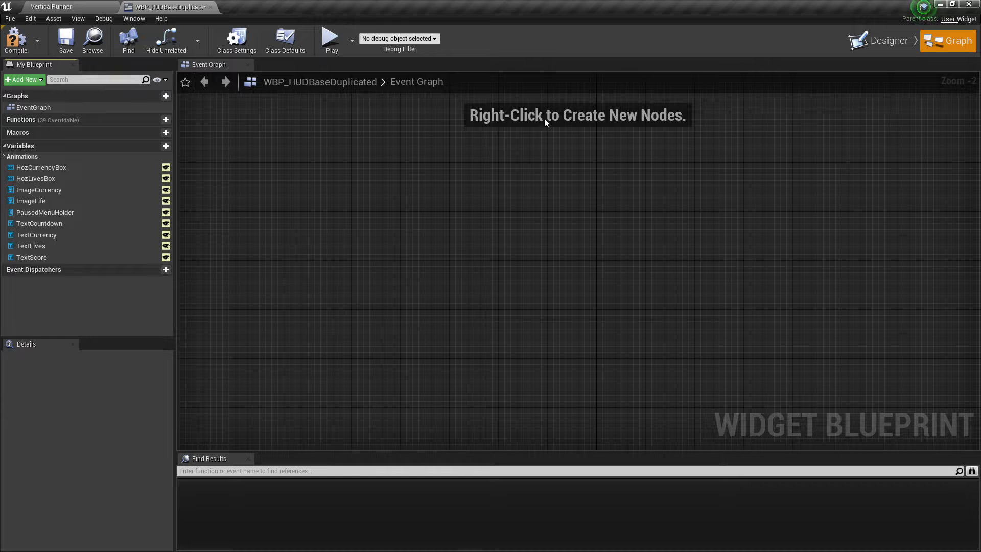
pyautogui.click(67, 42)
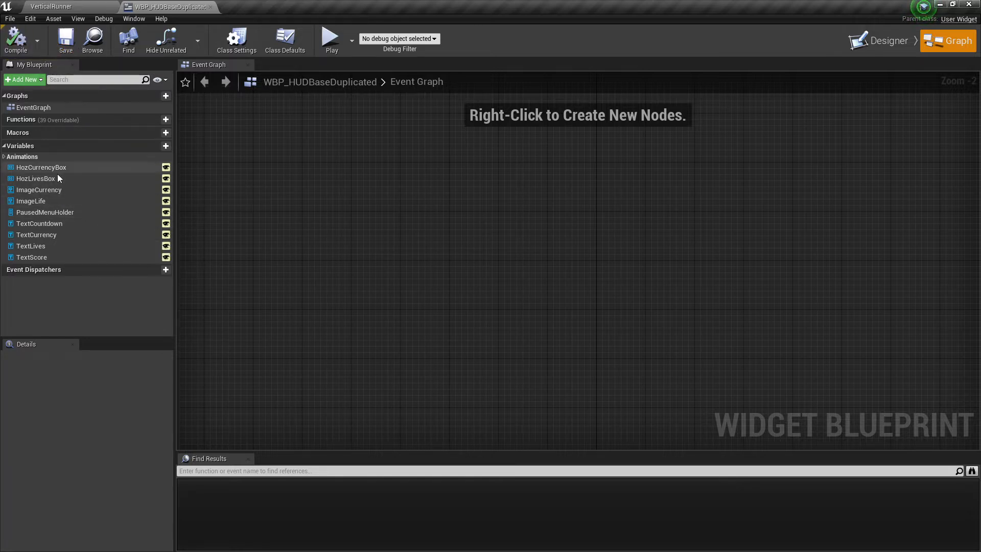
# Check the widget's Designer and Graph views.
pyautogui.click(879, 41)
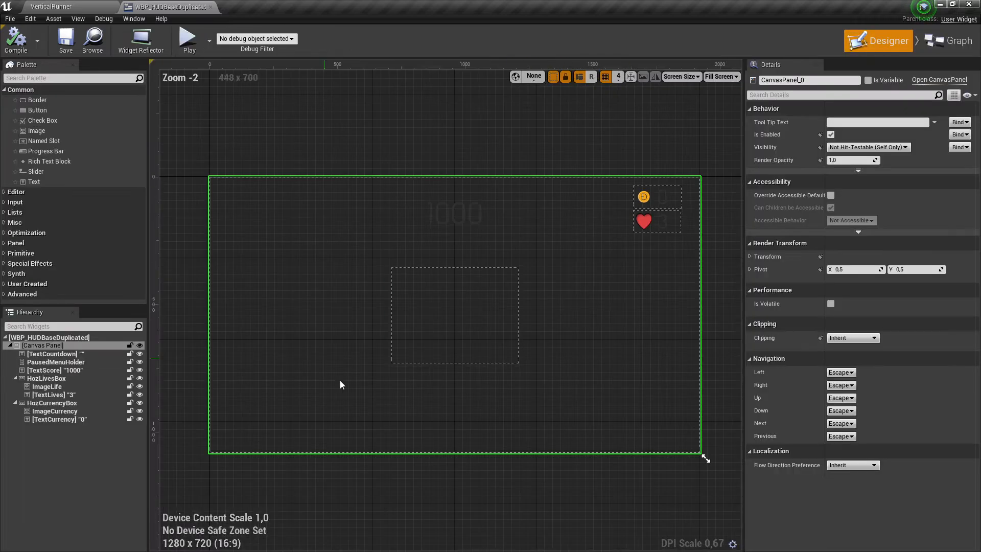
pyautogui.click(948, 40)
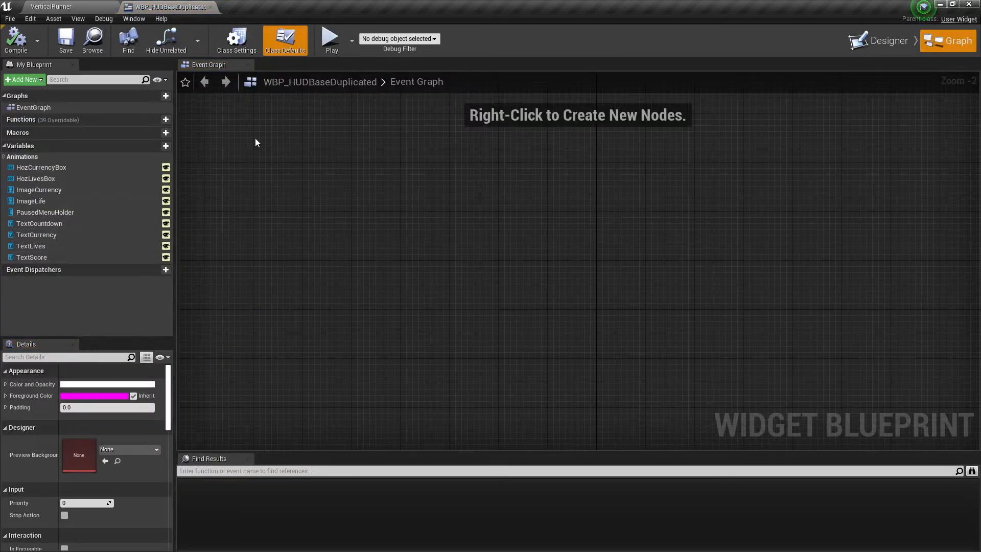
pyautogui.click(877, 40)
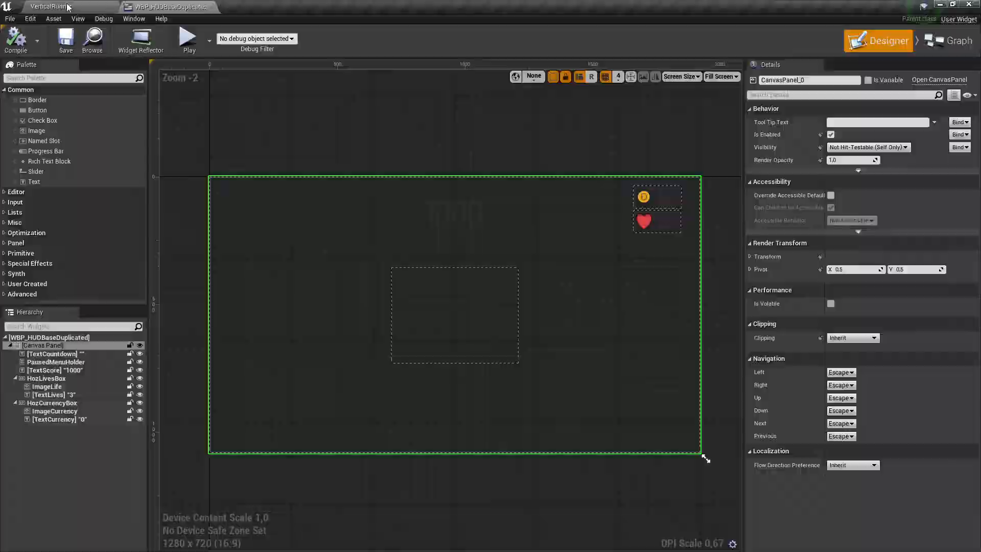
# Migrate WBP_HUDBaseDuplicated with its fonts and textures into the MobileGameComponent project's Content folder.
pyautogui.click(68, 6)
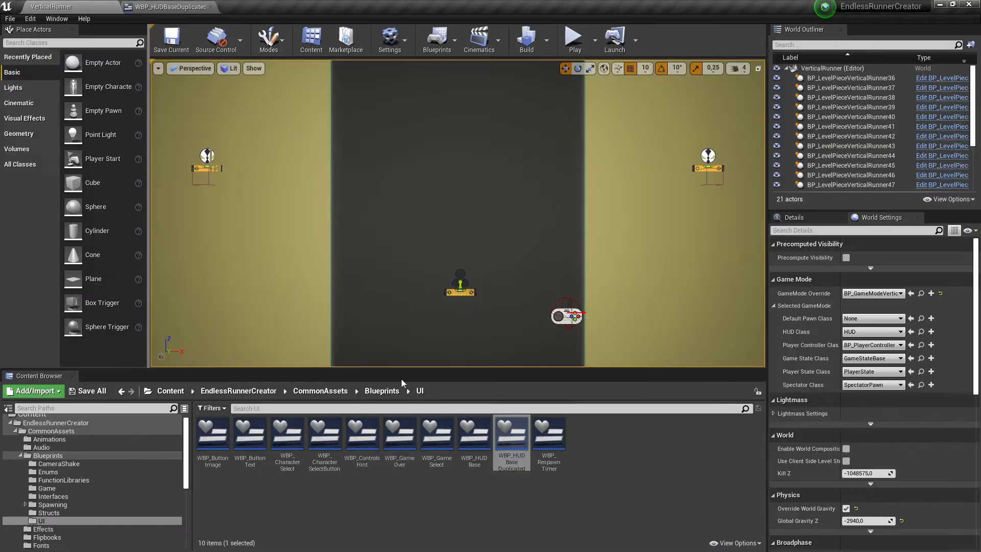
pyautogui.rightClick(505, 438)
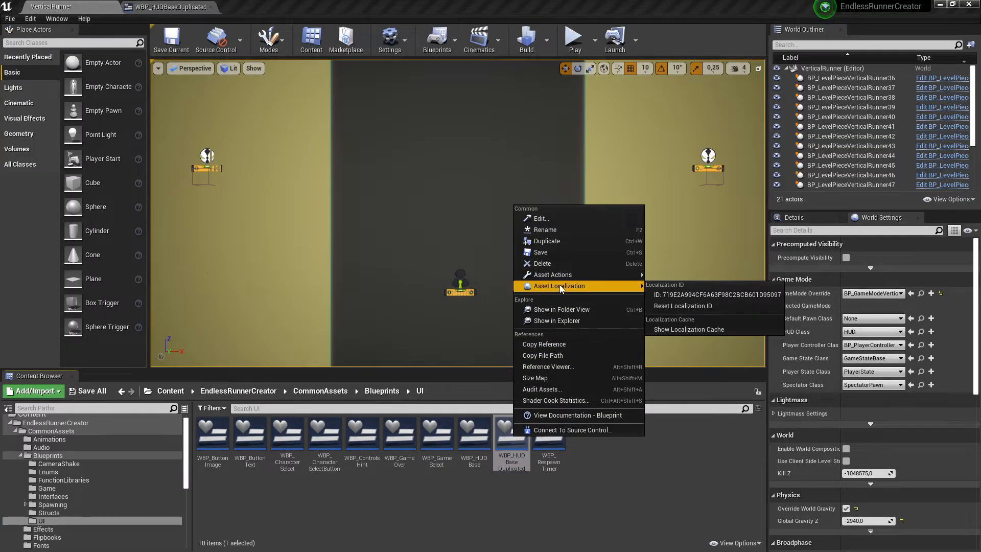
pyautogui.moveTo(587, 275)
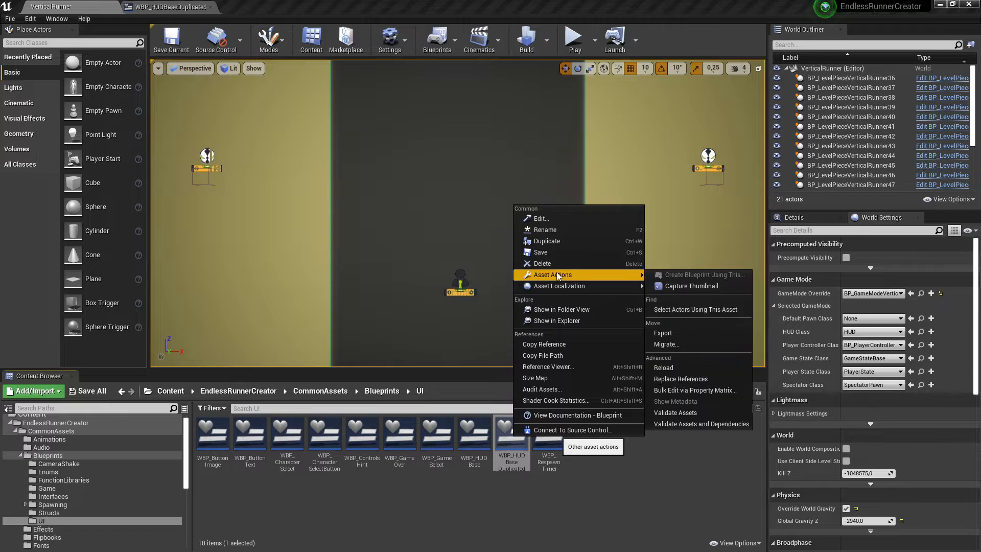
pyautogui.click(675, 345)
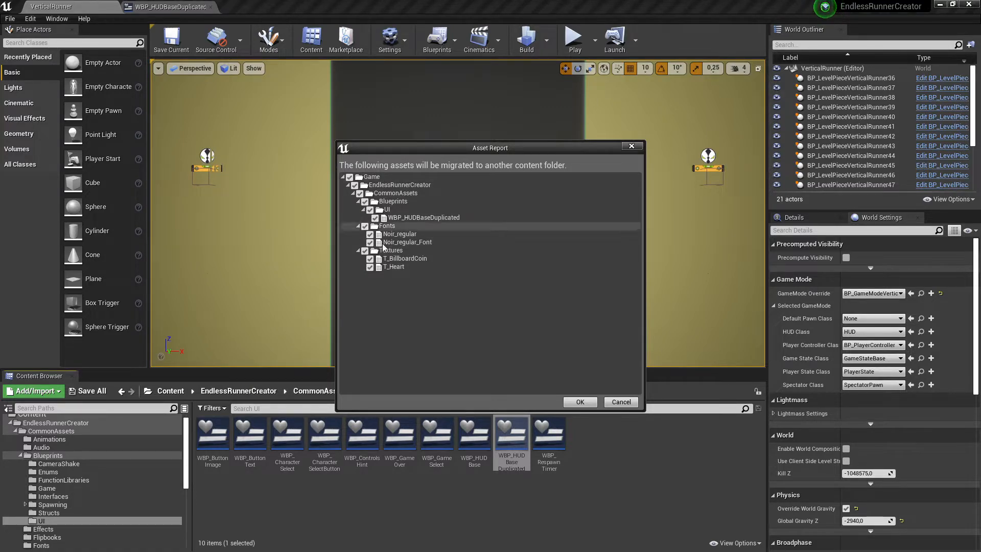
pyautogui.click(580, 401)
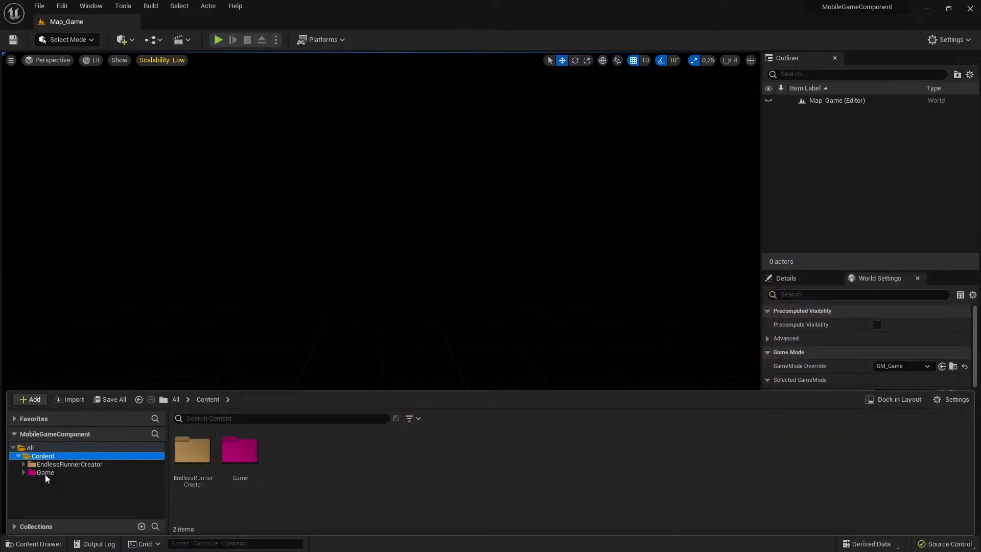
# Browse the migrated EndlessRunnerCreator folders UI, Fonts and Textures in the MobileGameComponent project.
pyautogui.click(66, 464)
pyautogui.click(23, 464)
pyautogui.click(59, 472)
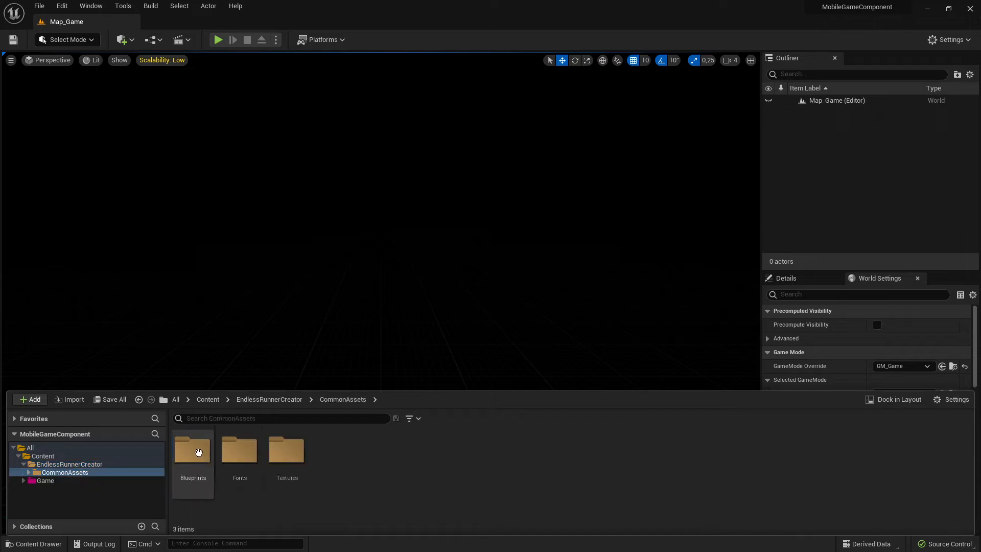
pyautogui.click(194, 452)
pyautogui.doubleClick(195, 455)
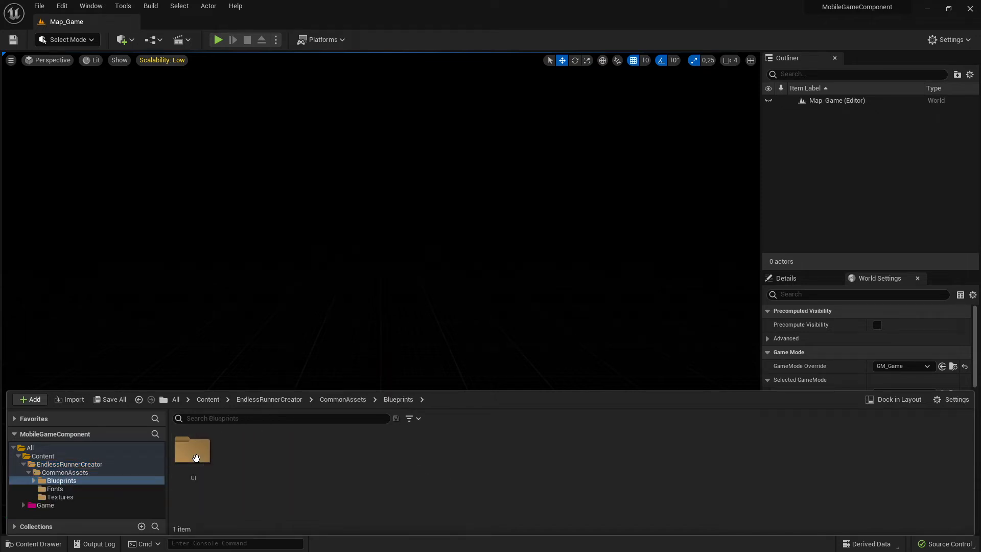
pyautogui.doubleClick(193, 449)
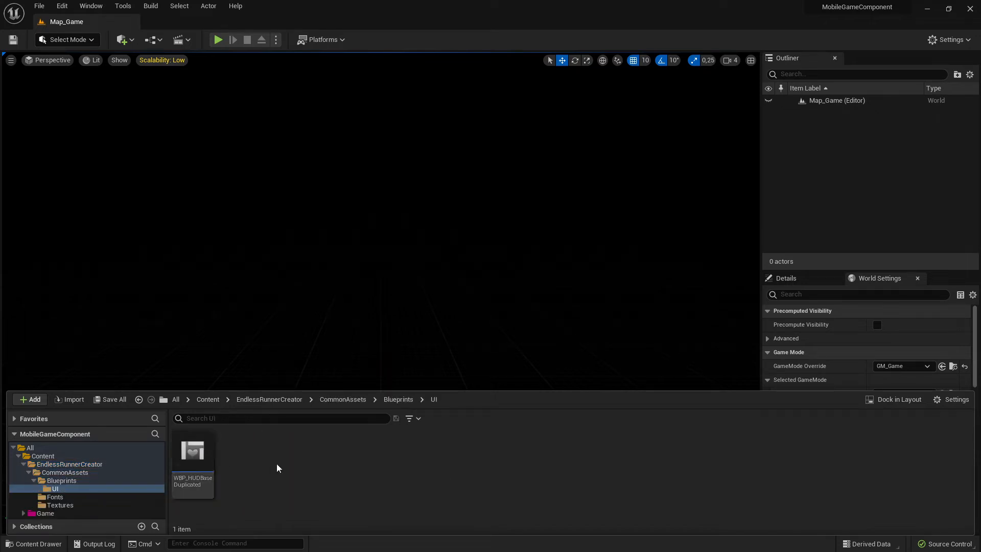
pyautogui.click(76, 497)
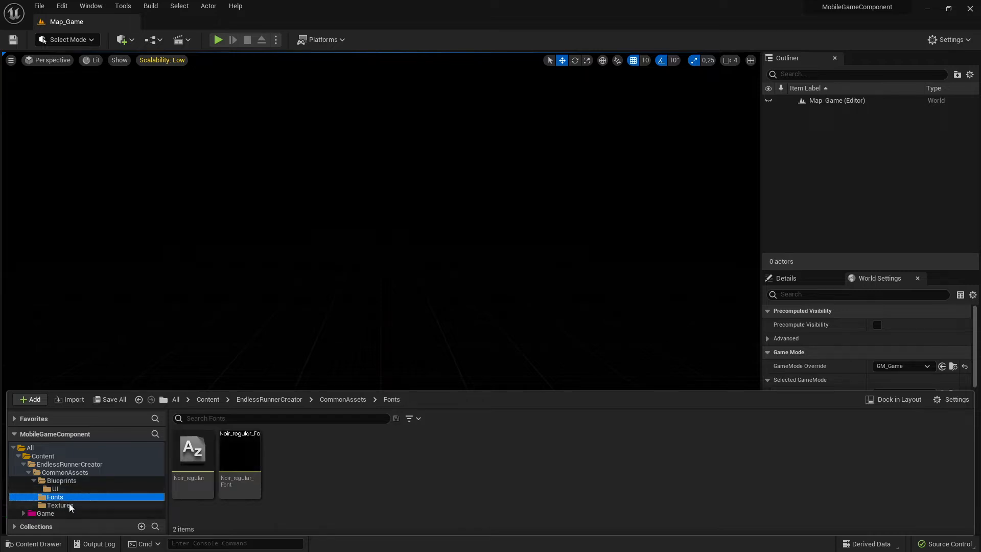
pyautogui.click(102, 503)
pyautogui.click(55, 489)
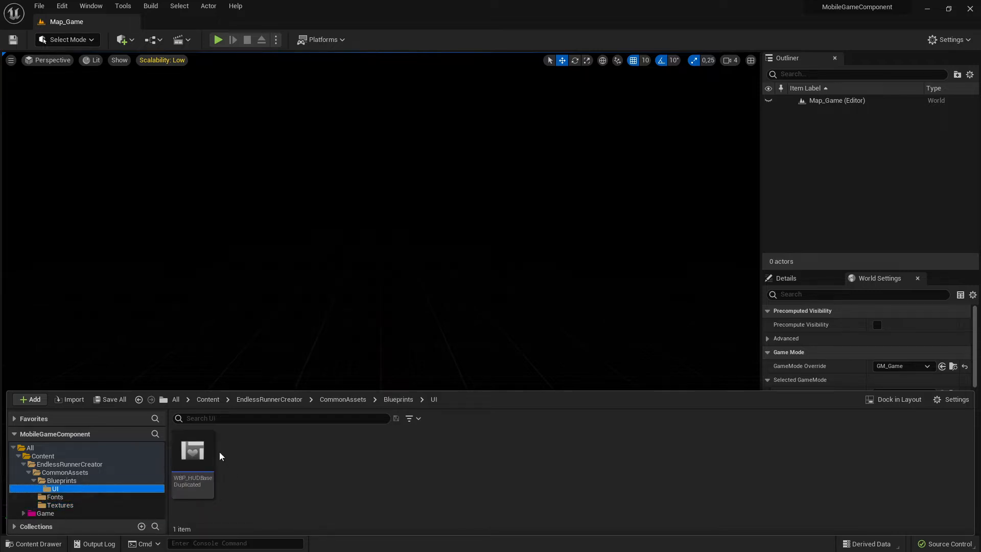
pyautogui.click(56, 497)
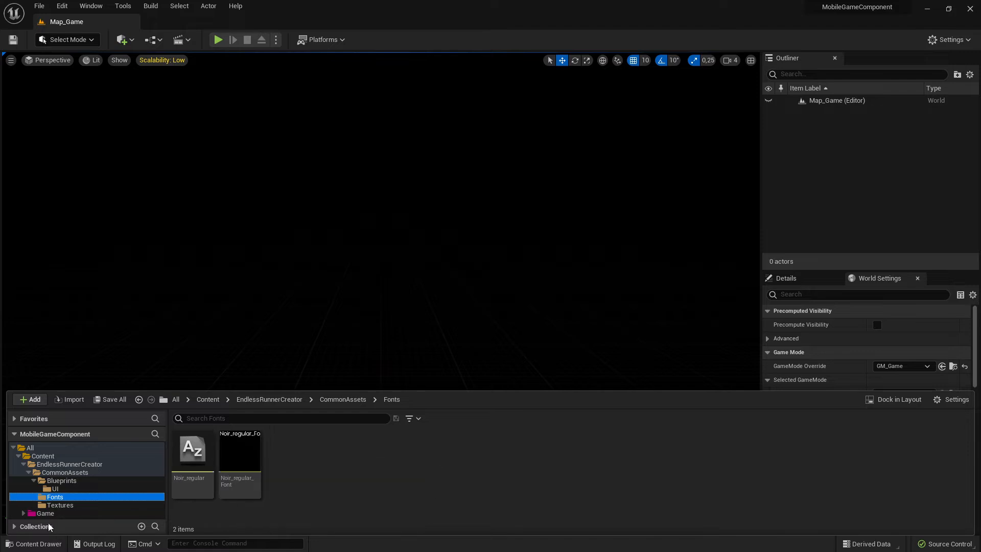
pyautogui.click(64, 506)
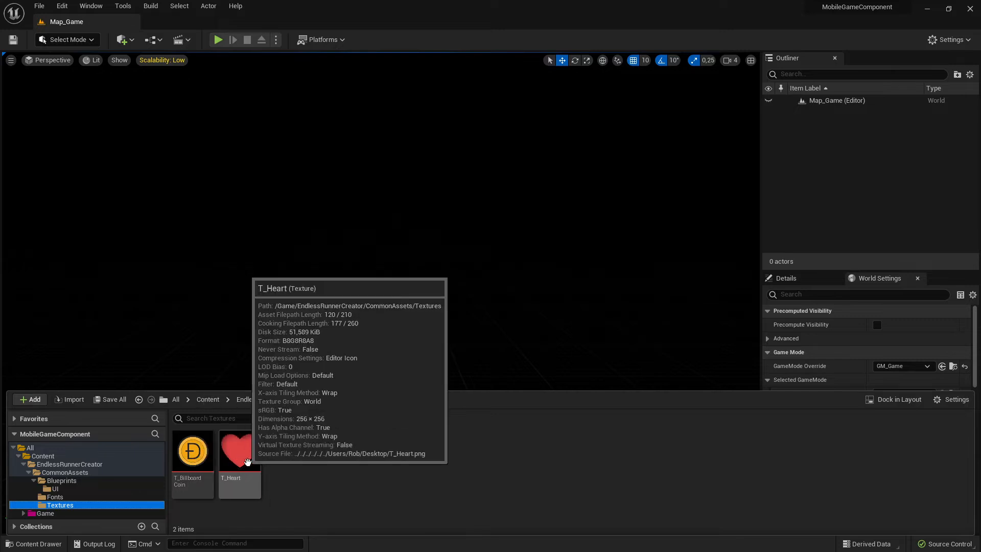
# Collapse the migrated folder hierarchy back to the Content folder.
pyautogui.click(57, 489)
pyautogui.click(103, 480)
pyautogui.click(71, 473)
pyautogui.click(73, 465)
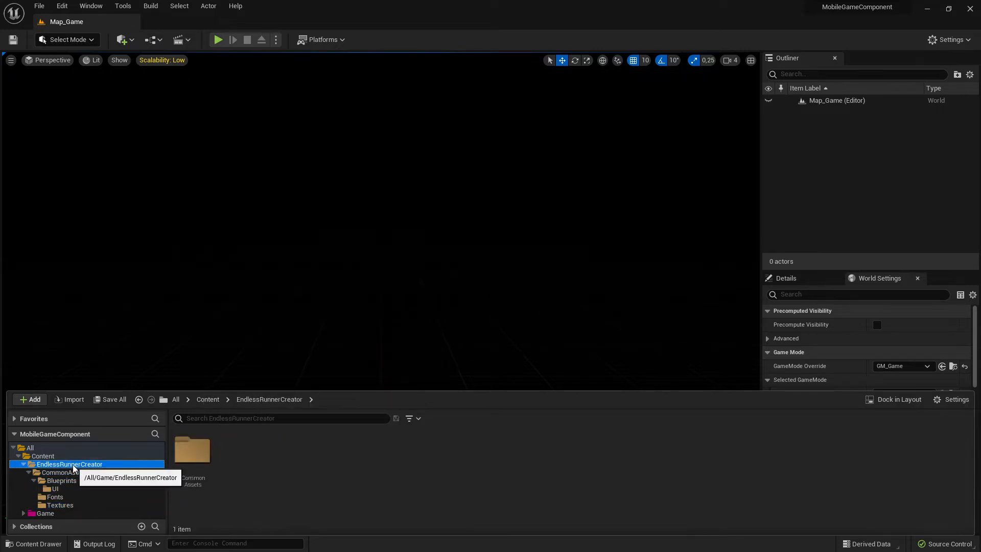
pyautogui.click(45, 456)
pyautogui.click(58, 472)
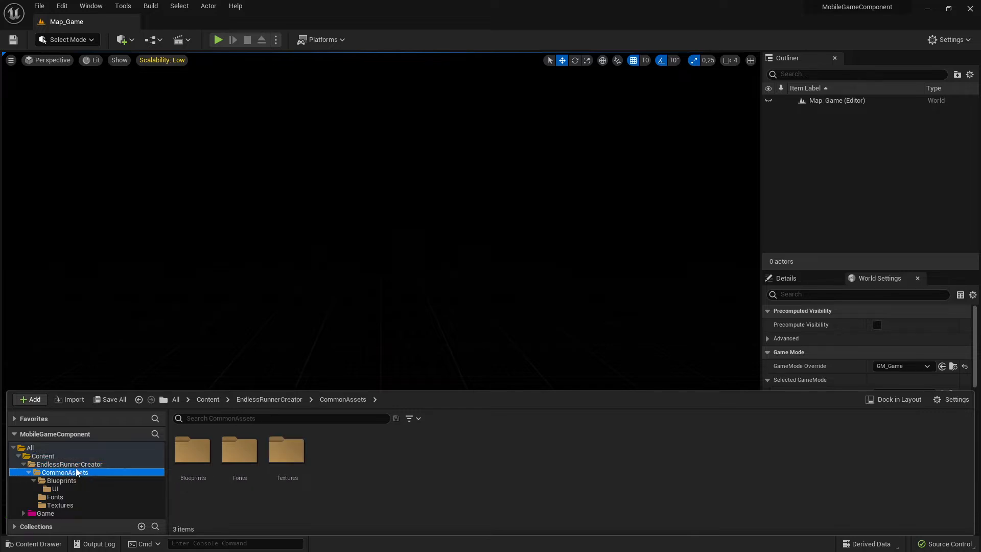
pyautogui.click(67, 465)
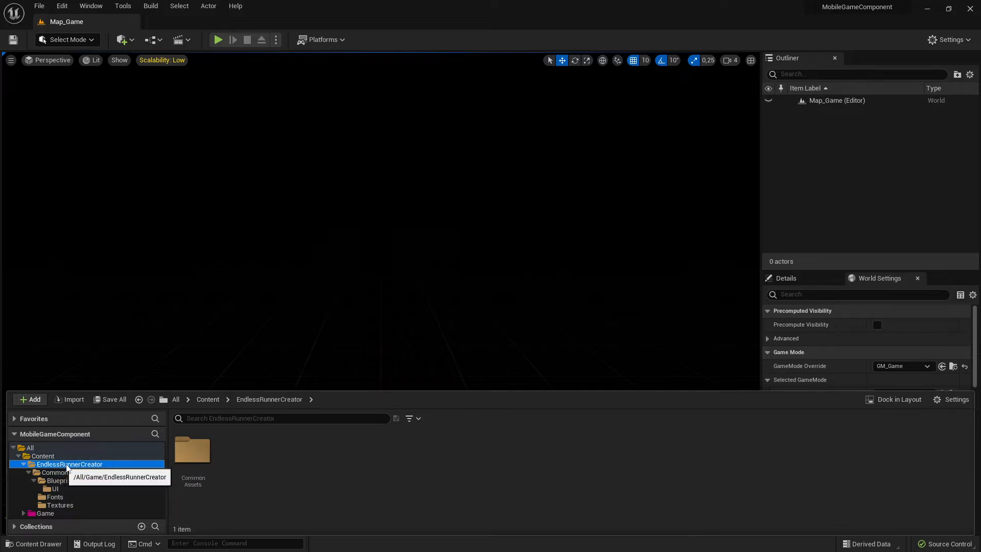
pyautogui.click(19, 456)
pyautogui.click(19, 457)
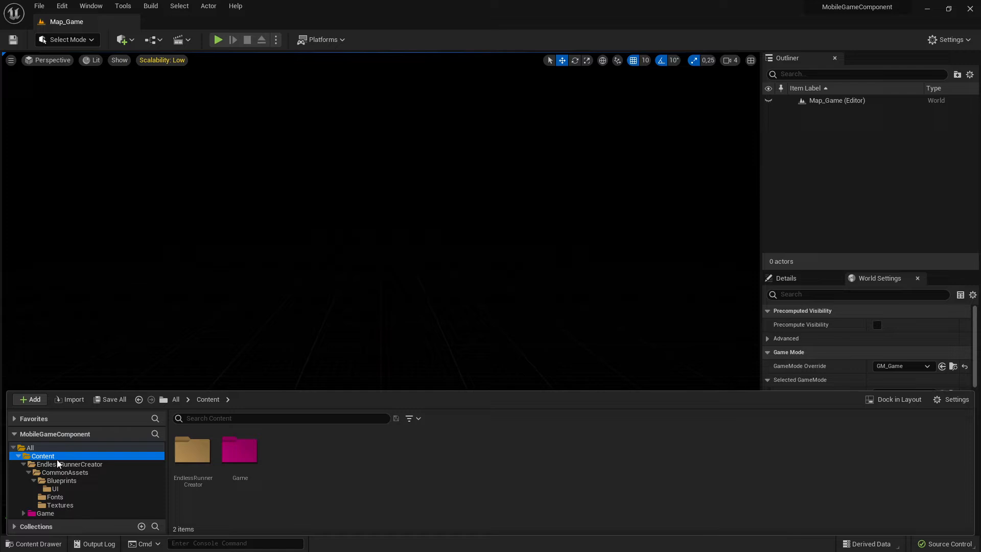
pyautogui.click(24, 464)
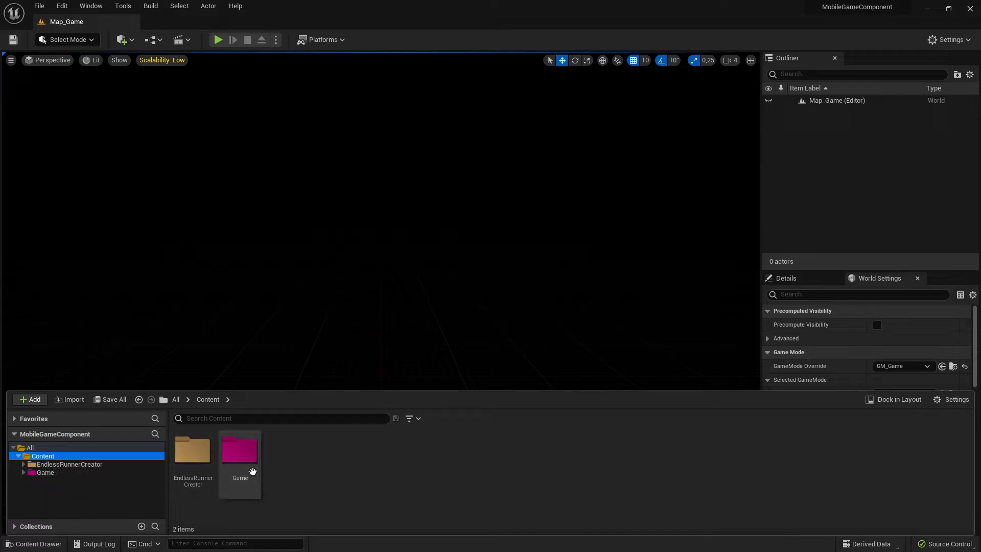
# Return to the EndlessRunnerCreator project and scroll through its content folder tree.
pyautogui.hotkey('alt', 'Tab')
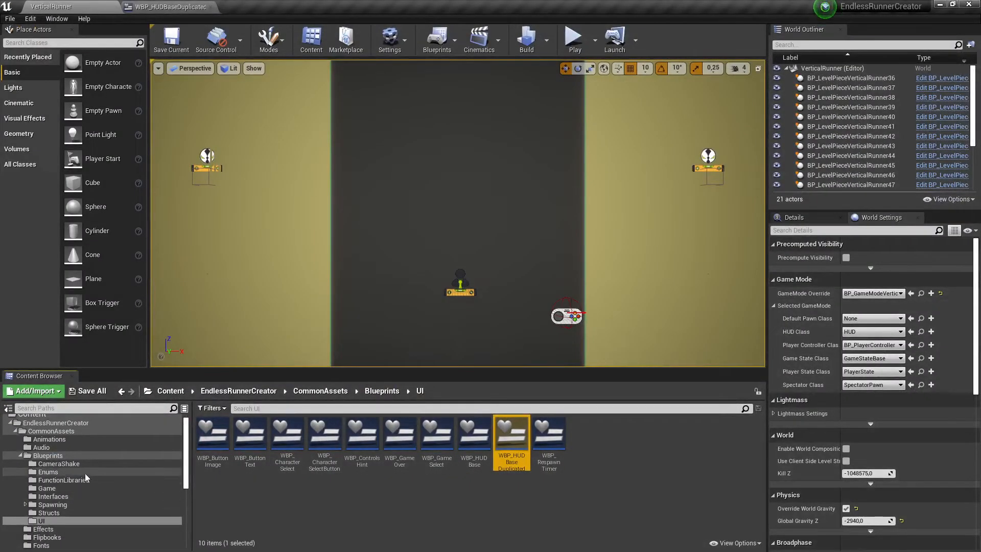
pyautogui.scroll(-2, 100, 500)
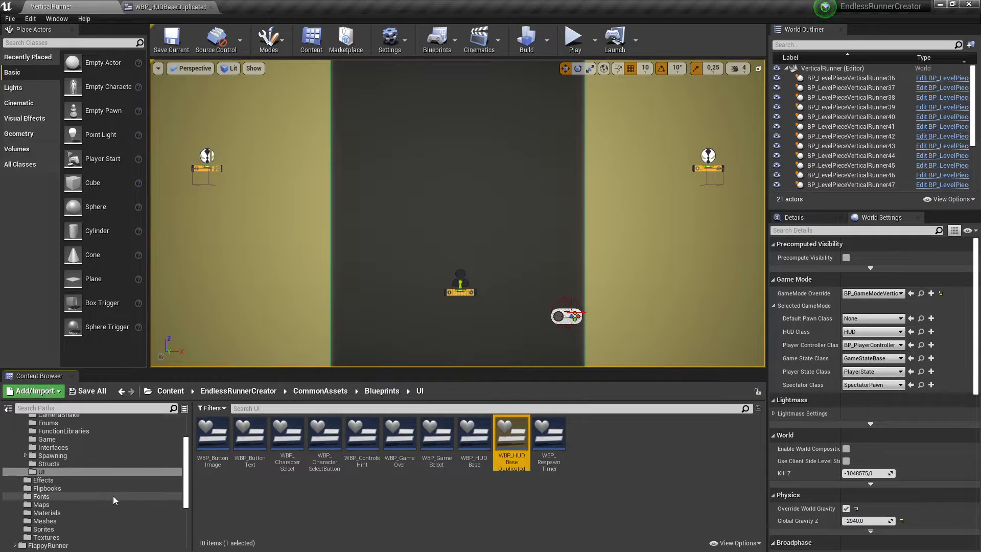
# Browse the EndlessRunnerCreator CommonAssets folder tree, opening the Sprites and Textures folders.
pyautogui.scroll(2, 70, 481)
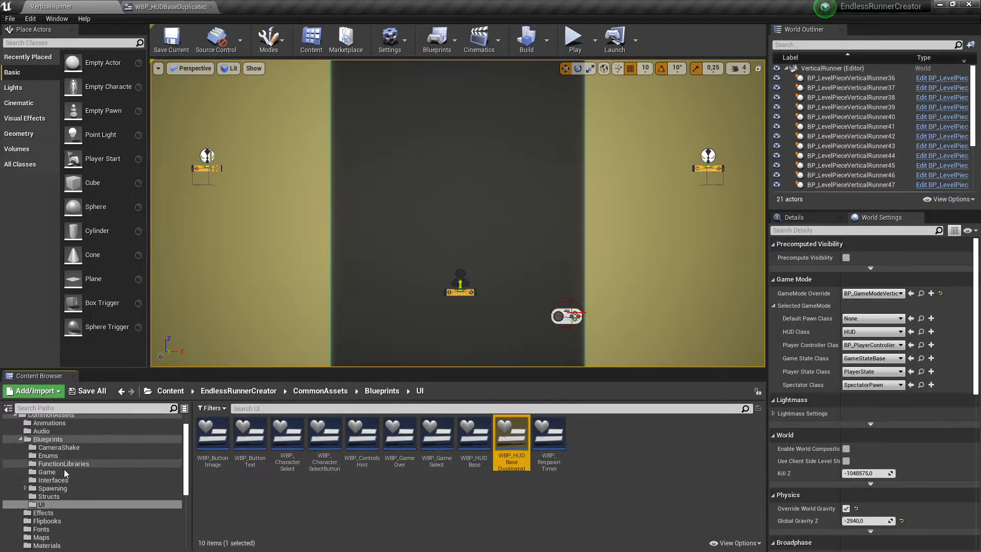
pyautogui.scroll(1, 56, 465)
pyautogui.click(40, 457)
pyautogui.click(19, 455)
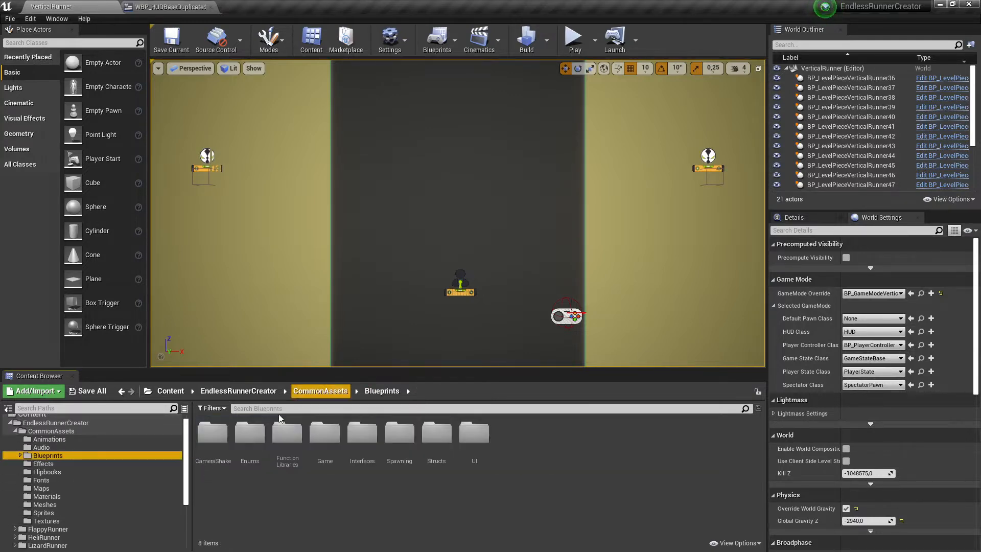
pyautogui.click(38, 424)
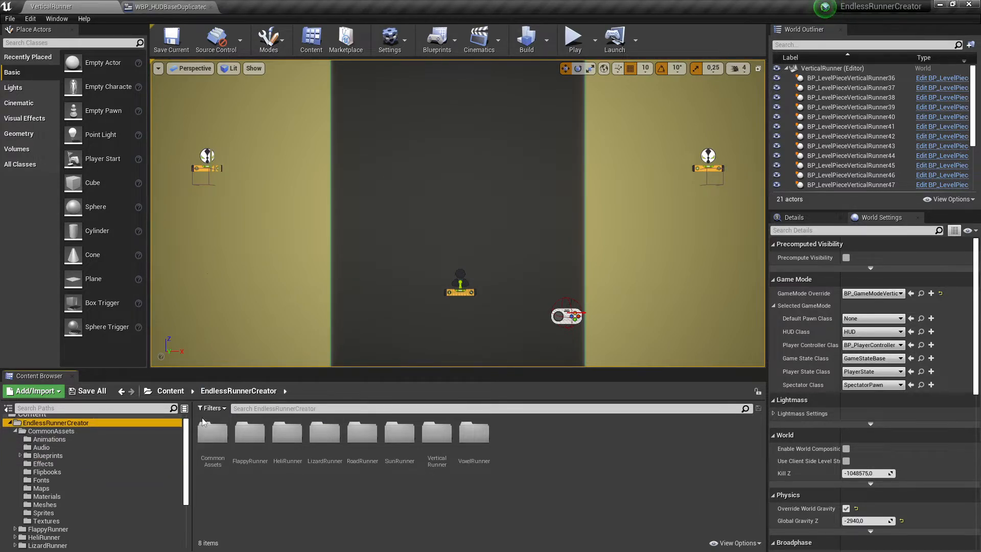
pyautogui.click(49, 430)
pyautogui.click(49, 425)
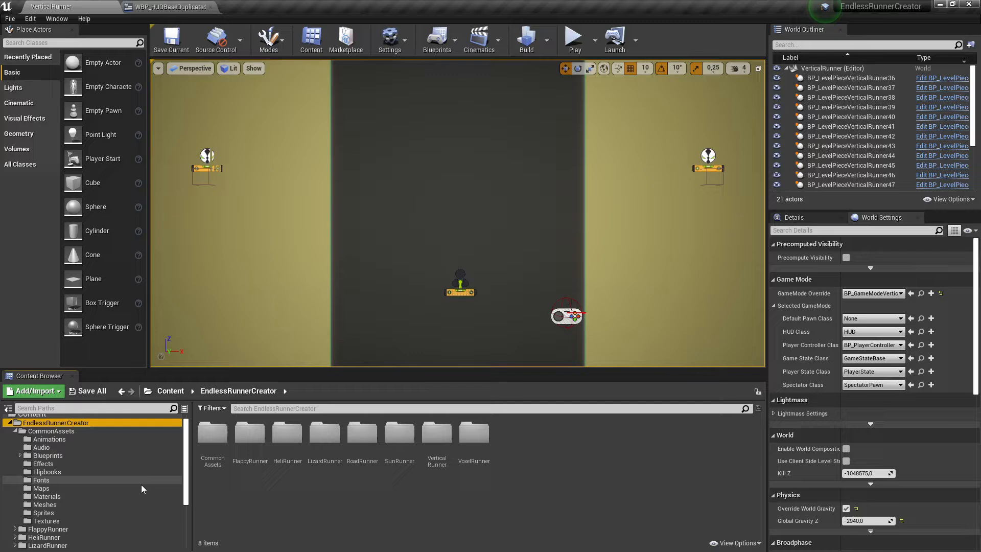
pyautogui.scroll(-1, 105, 493)
pyautogui.click(106, 495)
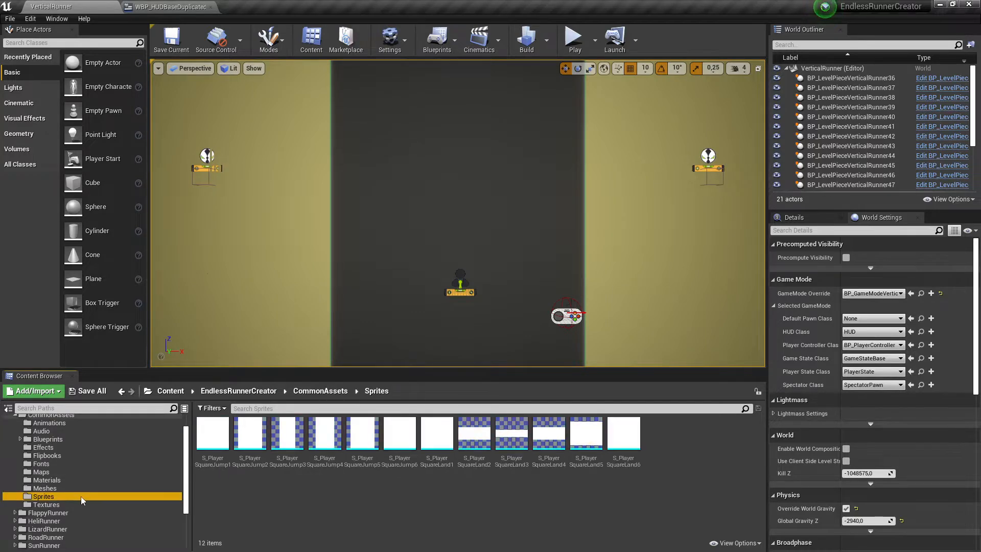
pyautogui.click(49, 505)
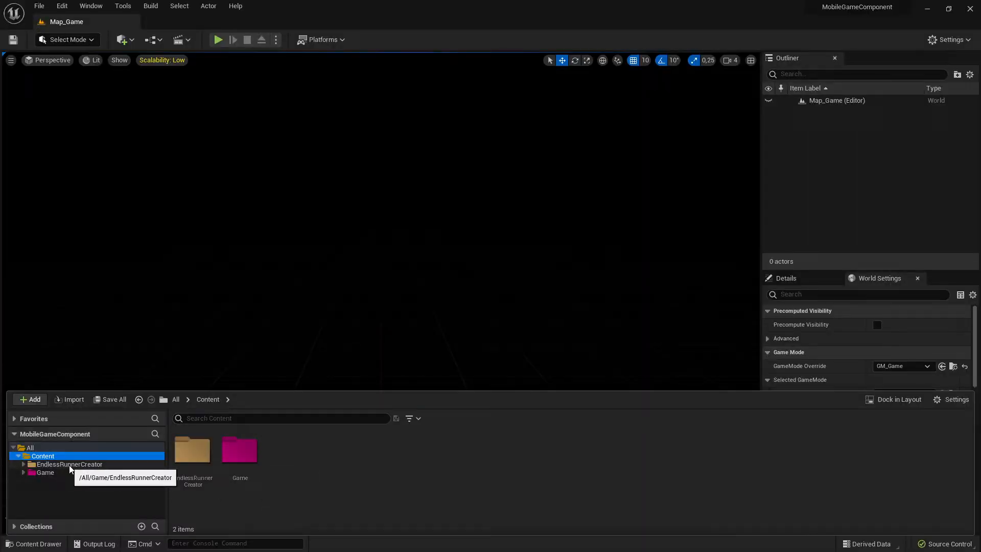
# In the MobileGameComponent project, open the migrated EndlessRunnerCreator CommonAssets Fonts and Textures folders to check their contents.
pyautogui.click(185, 449)
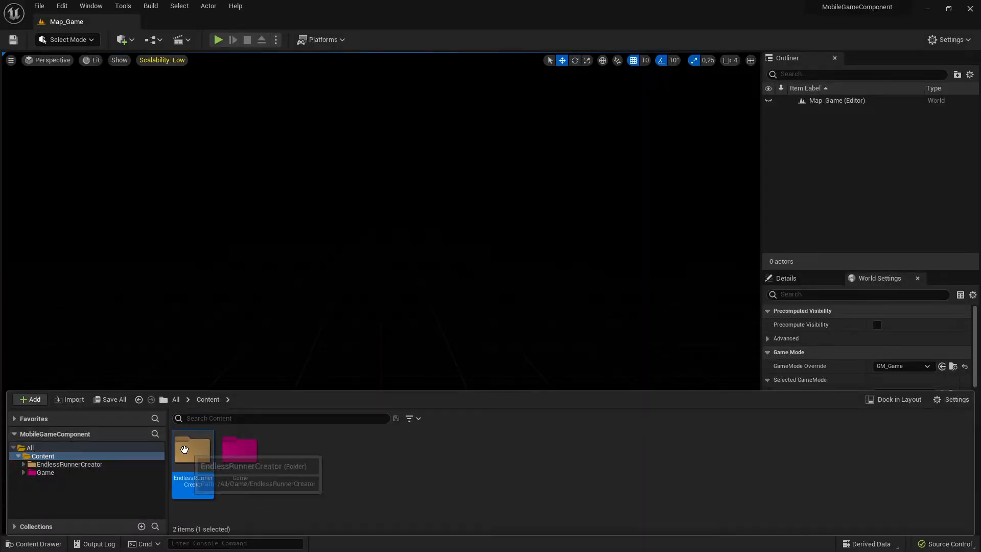
pyautogui.doubleClick(185, 450)
pyautogui.click(207, 461)
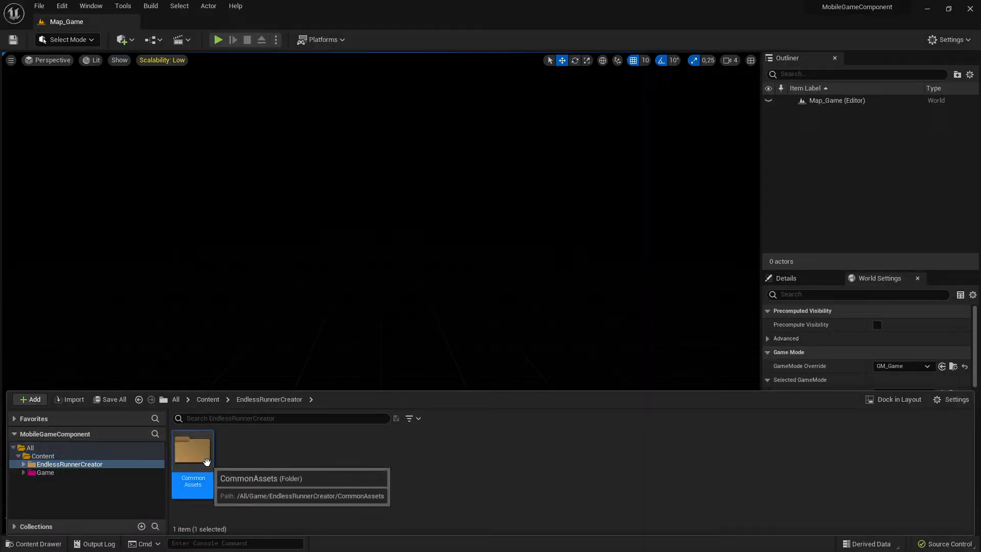
pyautogui.doubleClick(206, 461)
pyautogui.doubleClick(243, 465)
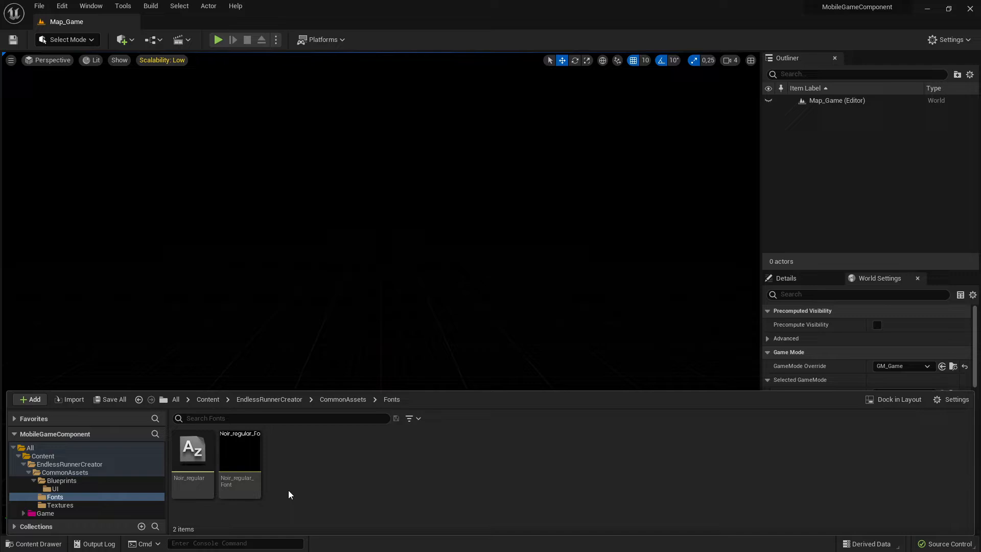
pyautogui.click(62, 505)
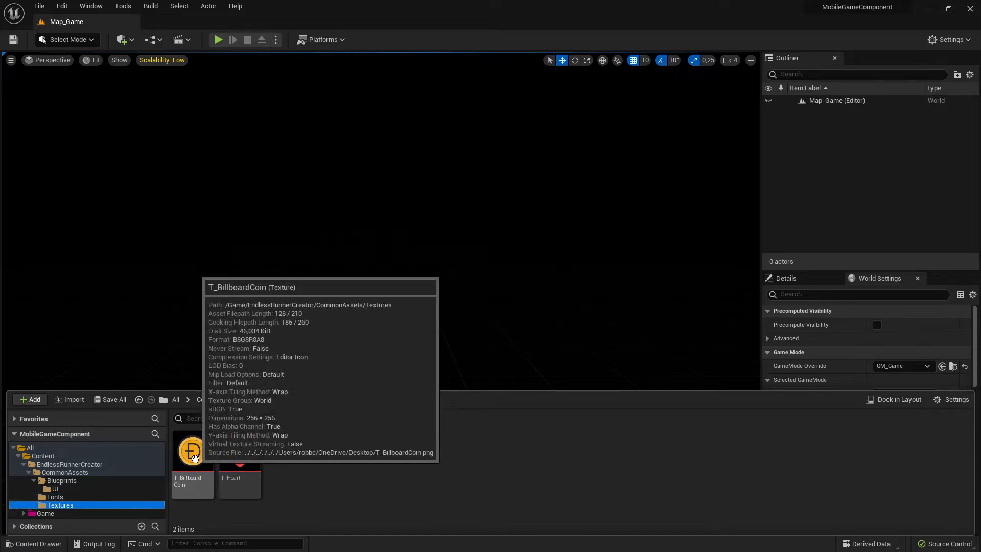
# Switch back to EndlessRunnerCreator and migrate the T_Pause texture into the MobileGameComponent project.
pyautogui.hotkey('alt', 'Tab')
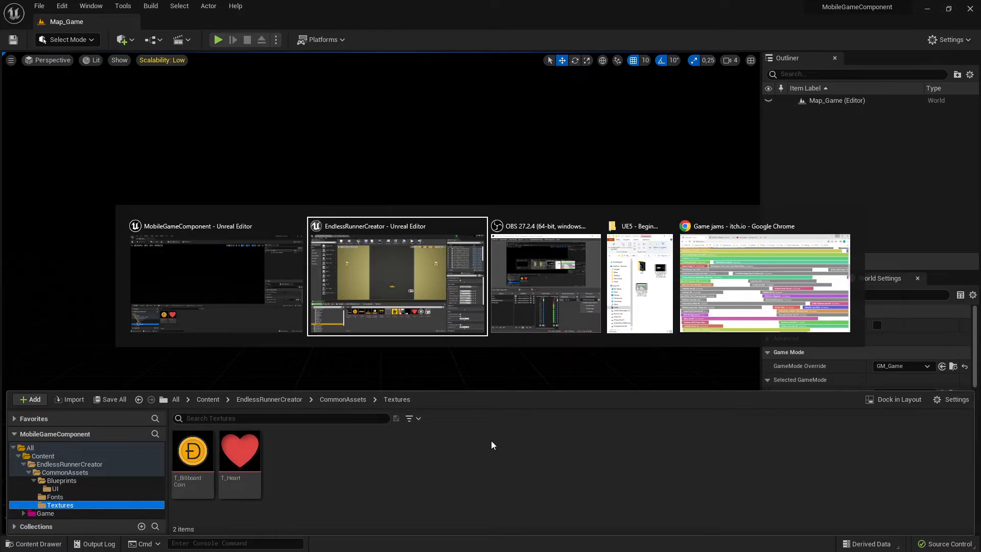
pyautogui.hotkey('alt', 'Tab')
pyautogui.hotkey('alt', 'Tab')
pyautogui.hotkey('alt', 'Tab')
pyautogui.hotkey('alt', 'Tab')
pyautogui.hotkey('alt', 'Tab')
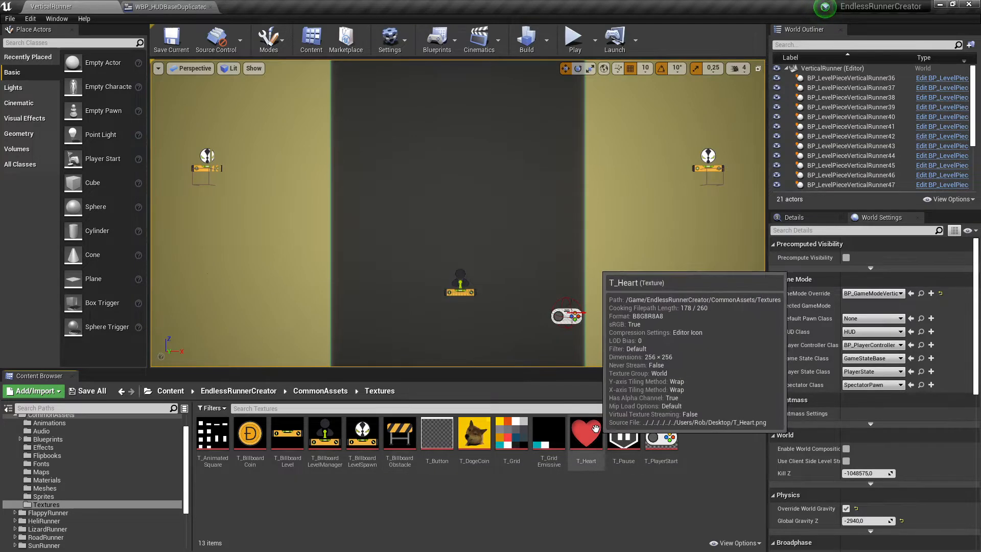
pyautogui.click(626, 447)
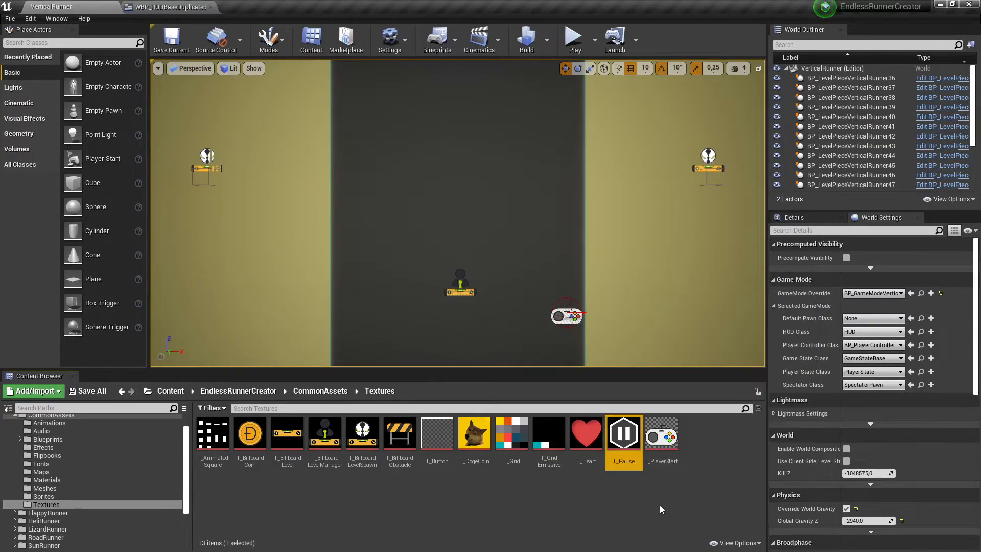
pyautogui.rightClick(628, 440)
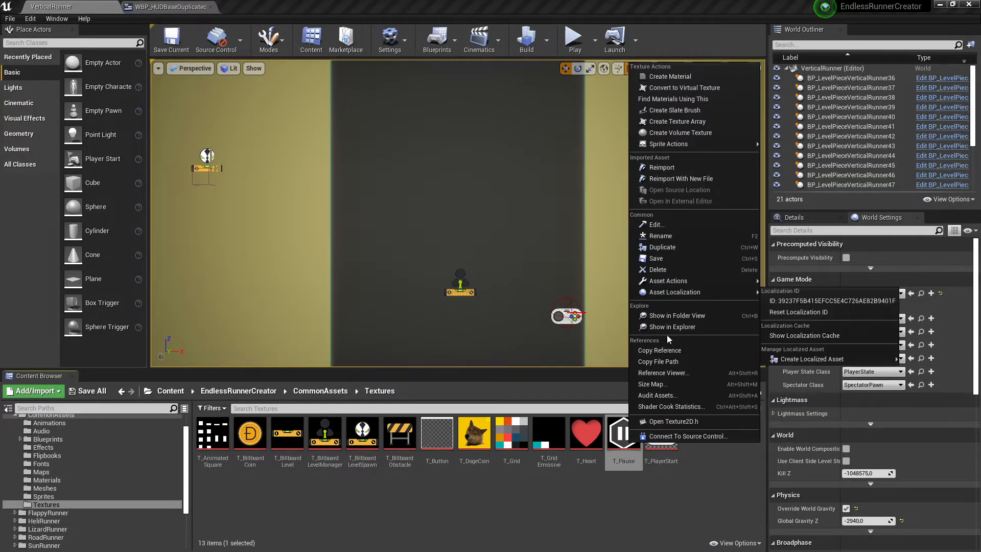
pyautogui.moveTo(704, 283)
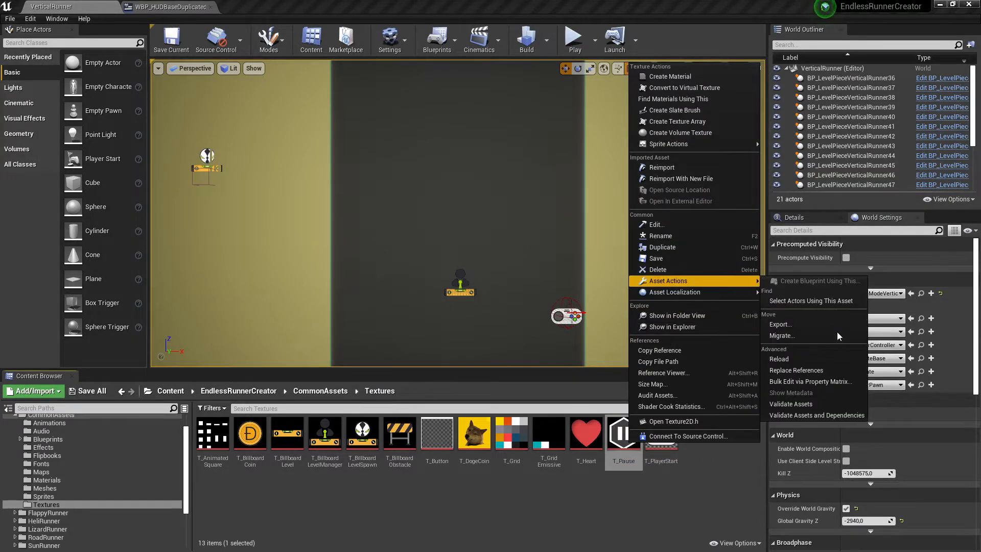
pyautogui.click(805, 331)
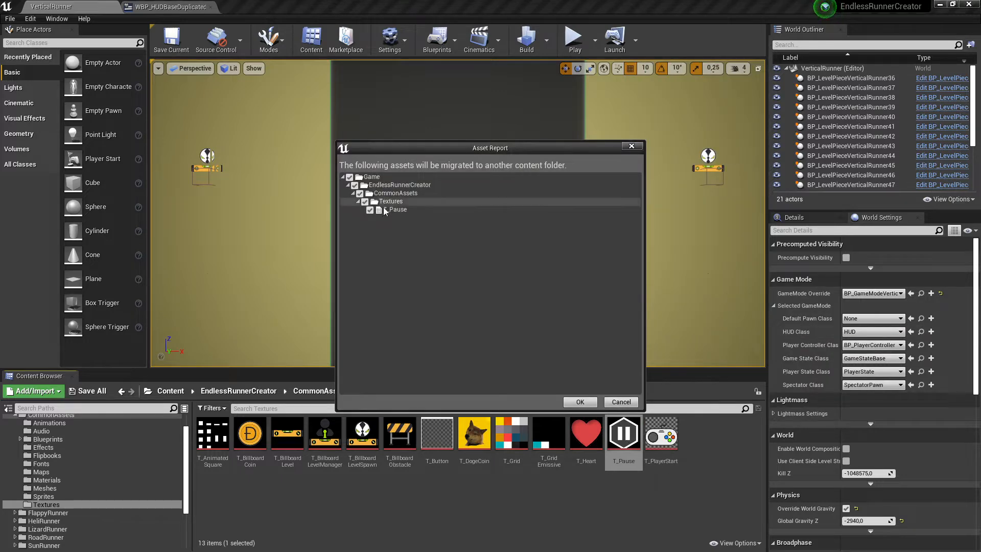
pyautogui.click(589, 402)
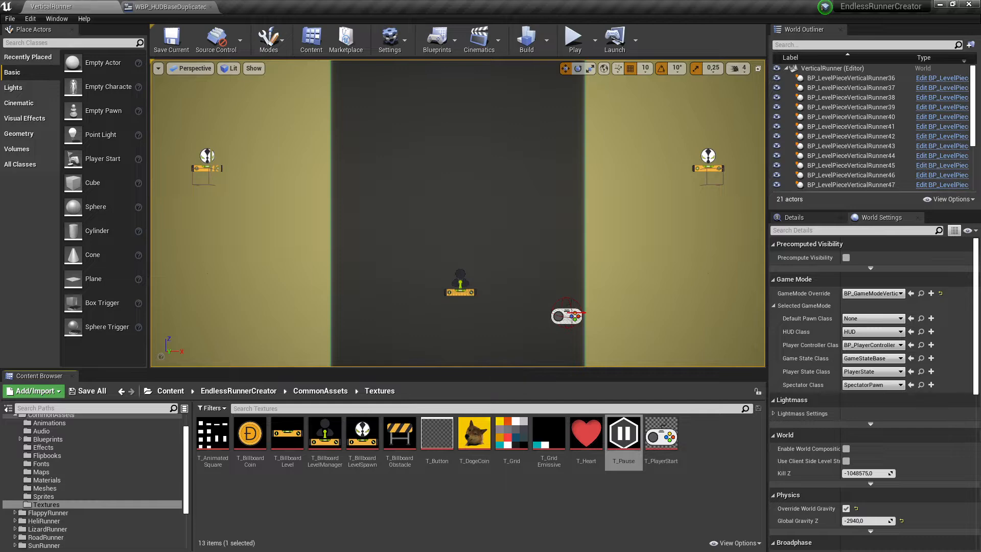
# Return to MobileGameComponent and browse its folder tree, expanding the Game folder's subfolders.
pyautogui.click(941, 5)
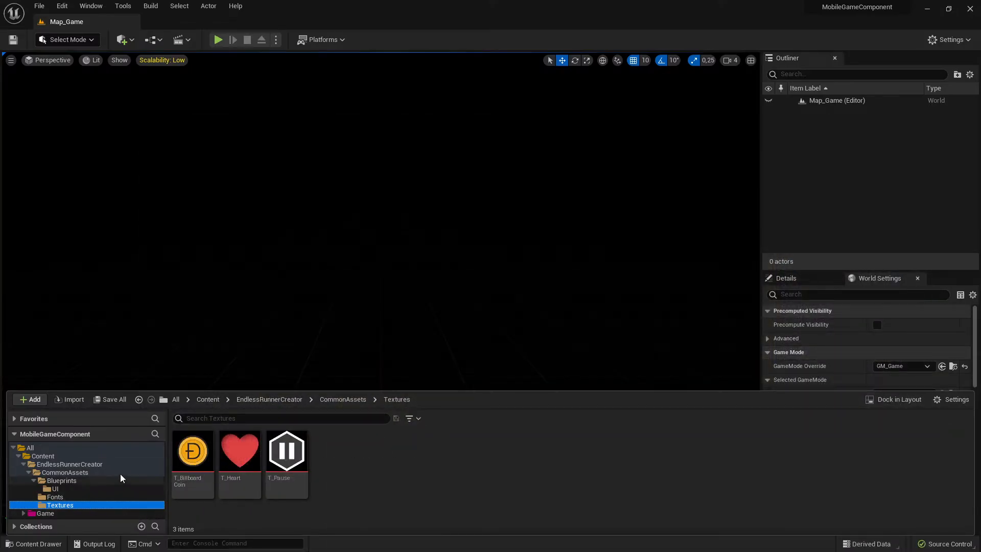
pyautogui.click(31, 481)
pyautogui.click(28, 472)
pyautogui.click(24, 464)
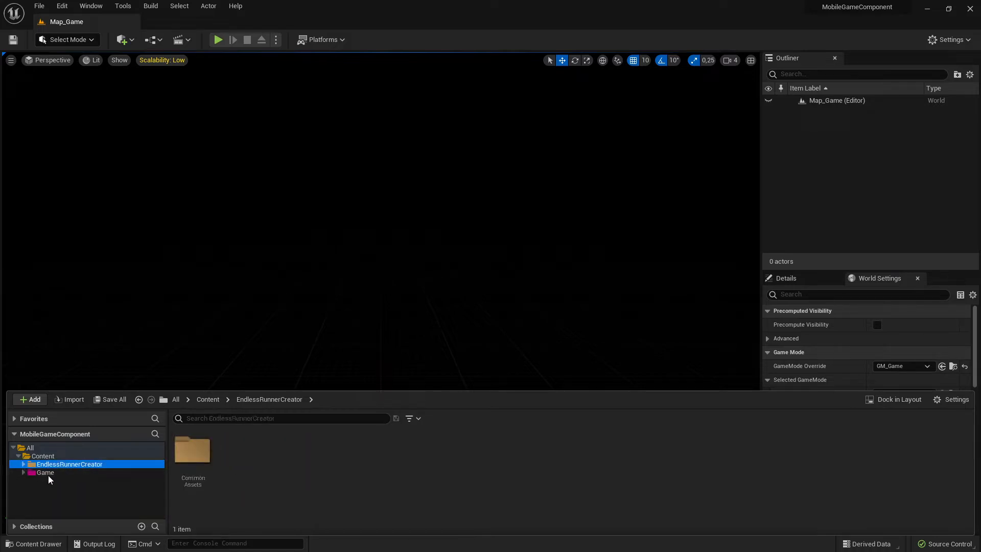
pyautogui.click(50, 473)
pyautogui.click(59, 464)
pyautogui.click(53, 475)
pyautogui.click(60, 465)
pyautogui.click(23, 463)
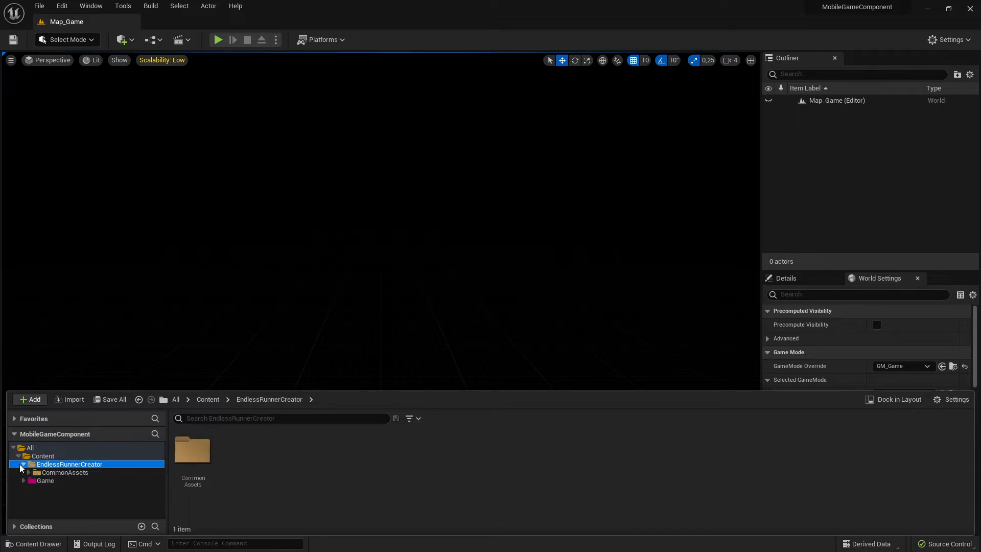
pyautogui.click(24, 480)
pyautogui.click(56, 473)
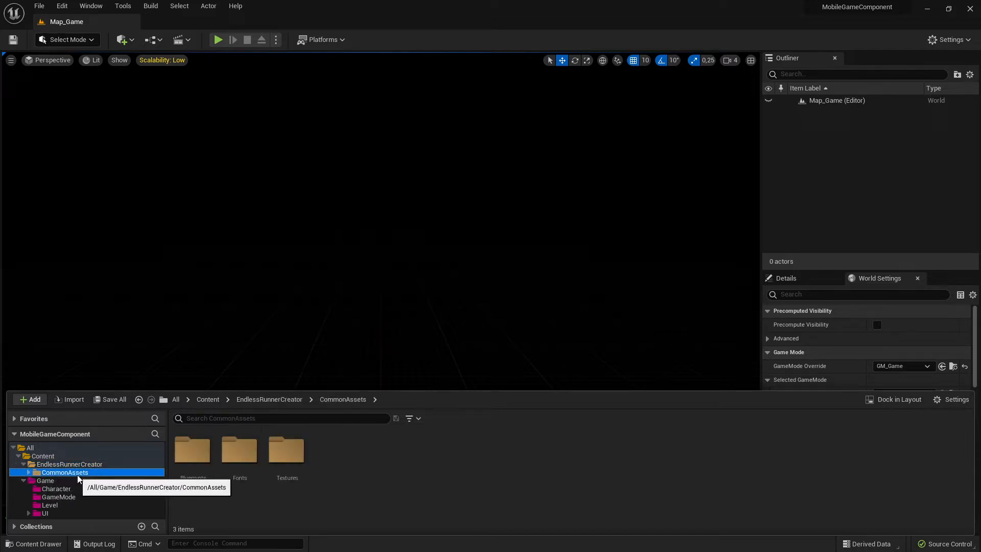
pyautogui.moveTo(231, 391); pyautogui.dragTo(220, 314)
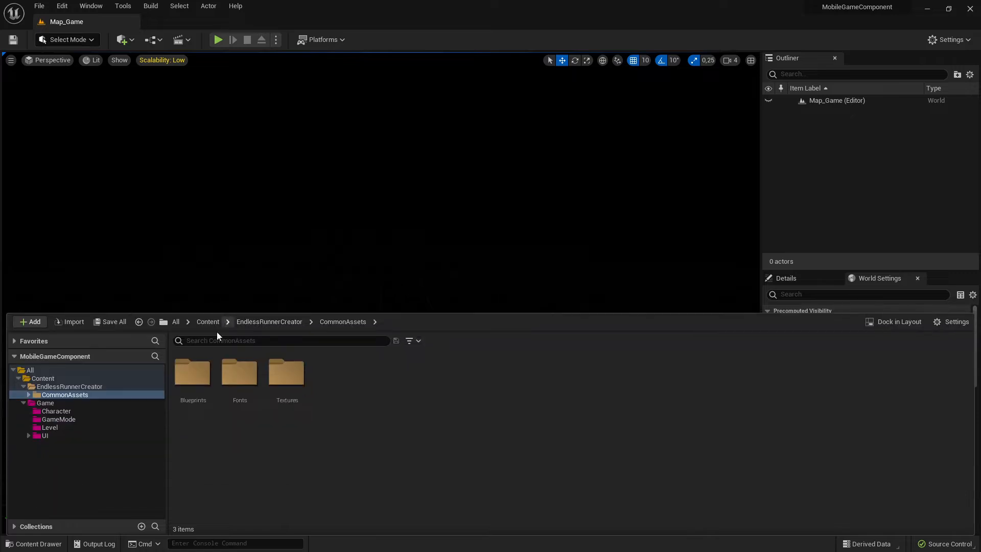
# Move the migrated CommonAssets Textures folder into the Game folder.
pyautogui.click(28, 395)
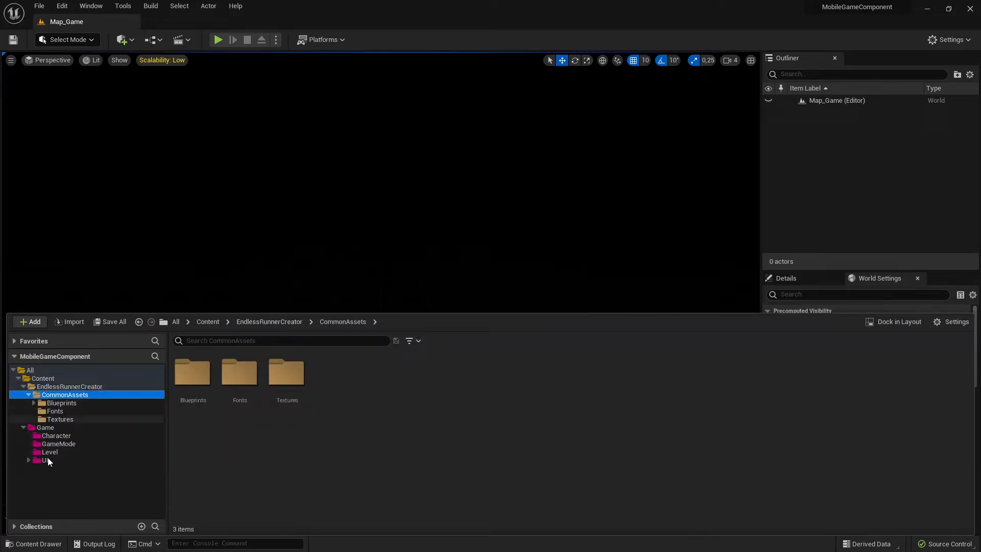
pyautogui.click(97, 420)
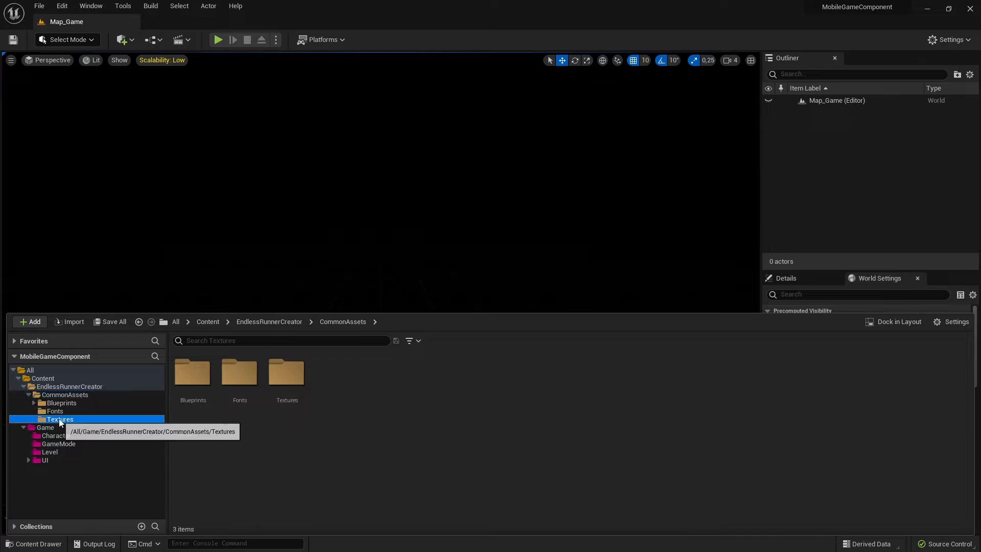
pyautogui.moveTo(61, 420)
pyautogui.mouseDown()
pyautogui.moveTo(51, 449)
pyautogui.moveTo(45, 429)
pyautogui.mouseUp()
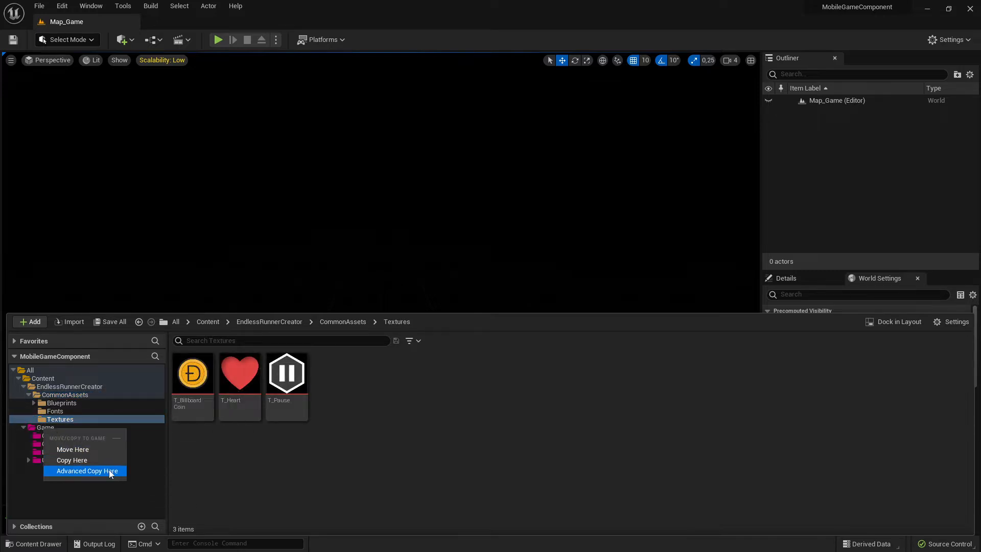
pyautogui.click(81, 448)
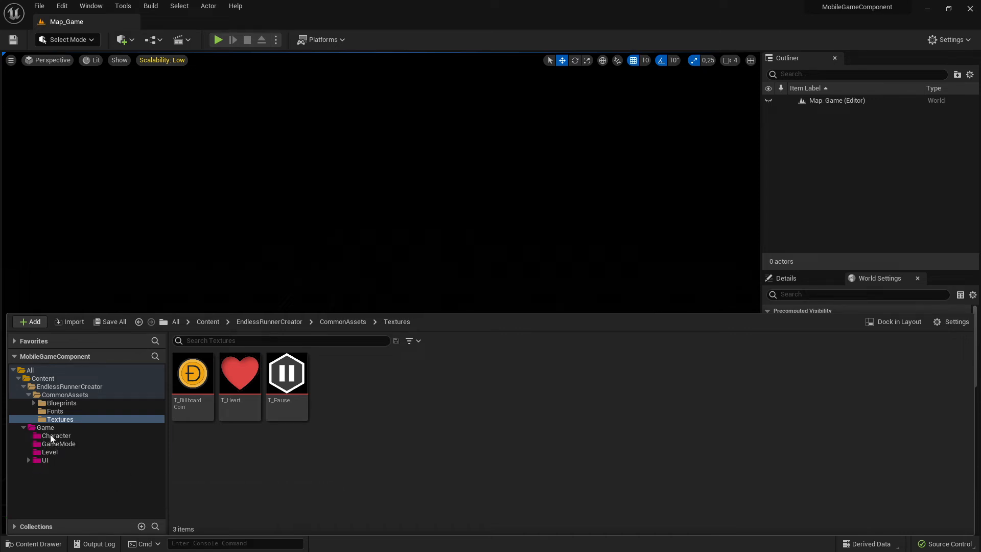
# Set the Game Textures folder's colour to the existing magenta colour.
pyautogui.click(51, 460)
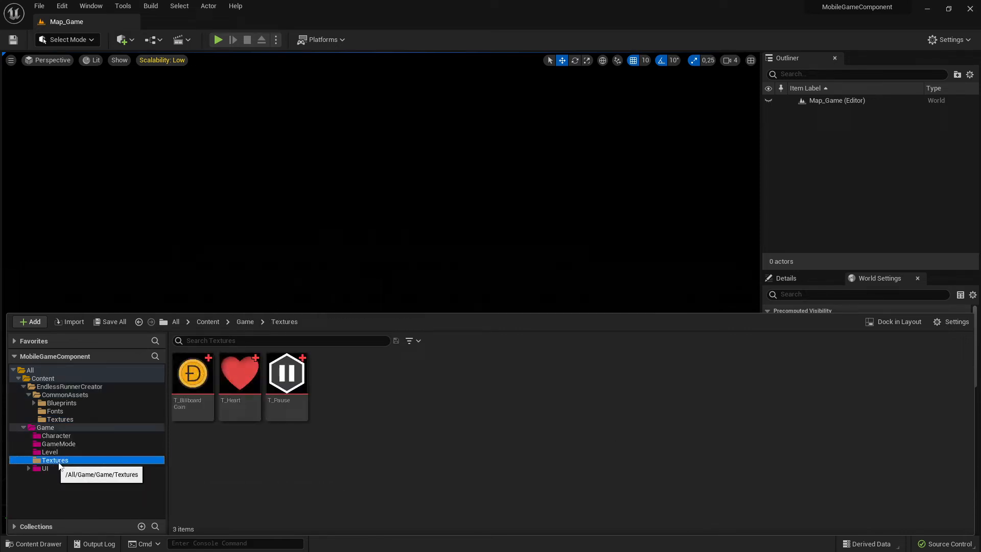
pyautogui.rightClick(51, 460)
pyautogui.moveTo(112, 268)
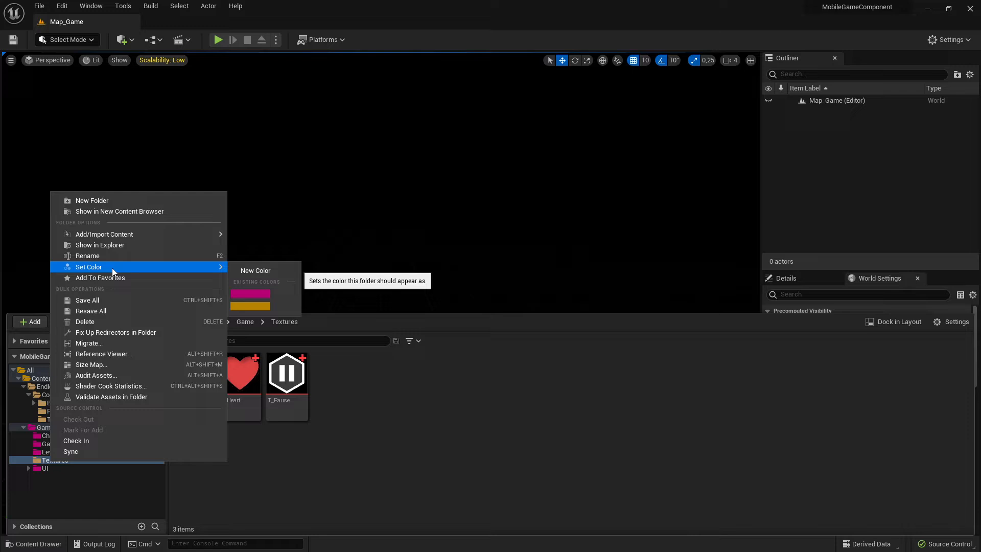
pyautogui.click(264, 292)
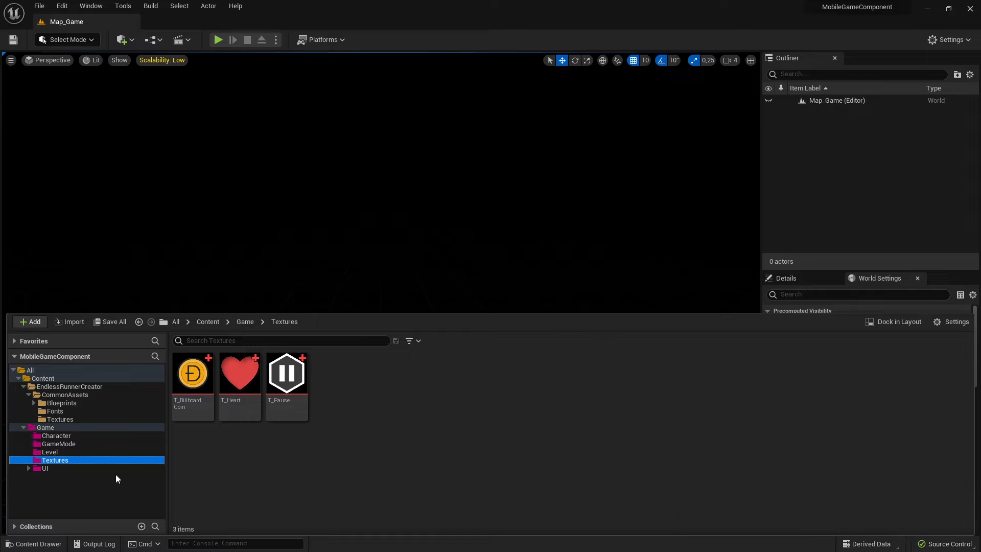
# Move the migrated CommonAssets Fonts folder into the Game folder.
pyautogui.click(69, 420)
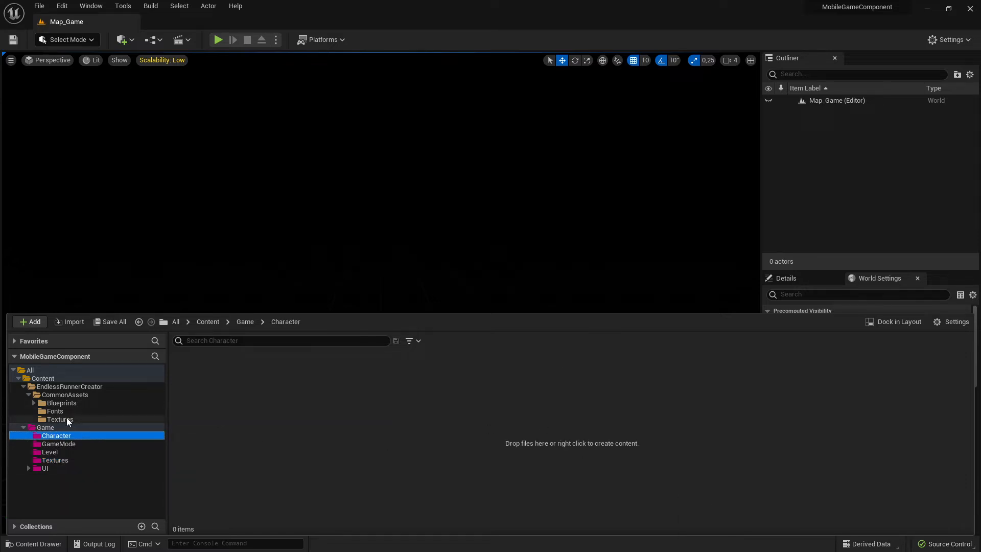
pyautogui.click(55, 411)
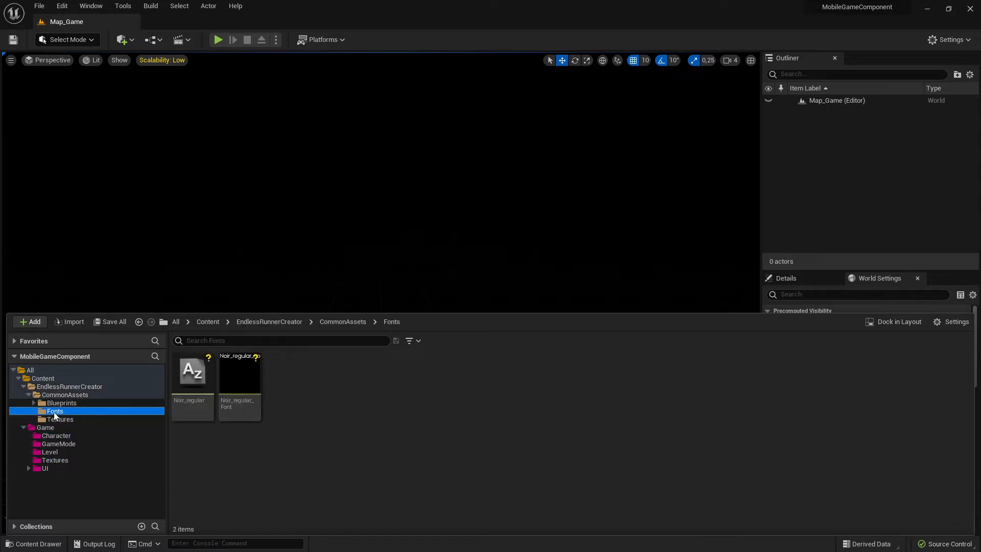
pyautogui.moveTo(55, 411)
pyautogui.mouseDown()
pyautogui.moveTo(53, 455)
pyautogui.moveTo(48, 429)
pyautogui.mouseUp()
pyautogui.click(86, 451)
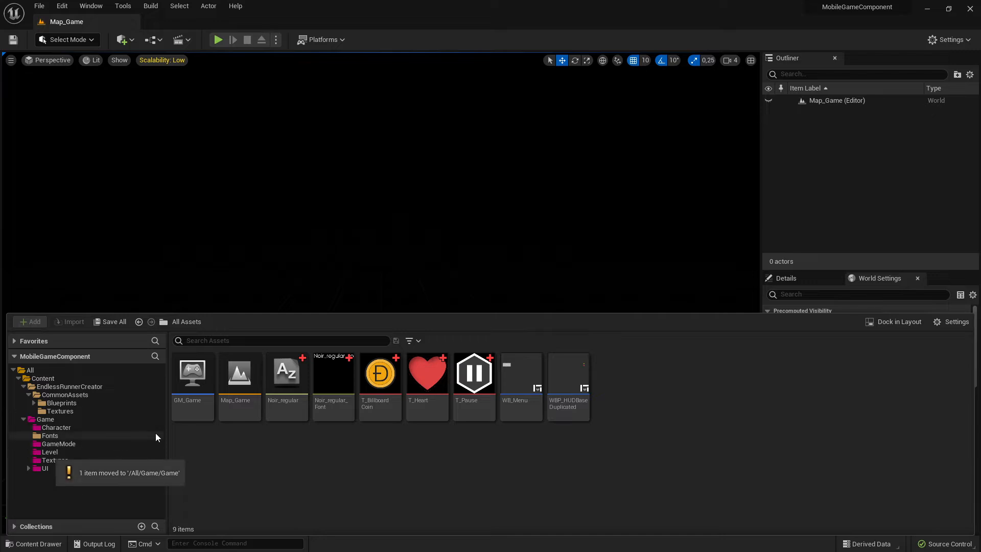
# Set the Game Fonts folder's colour to the existing magenta colour.
pyautogui.click(56, 436)
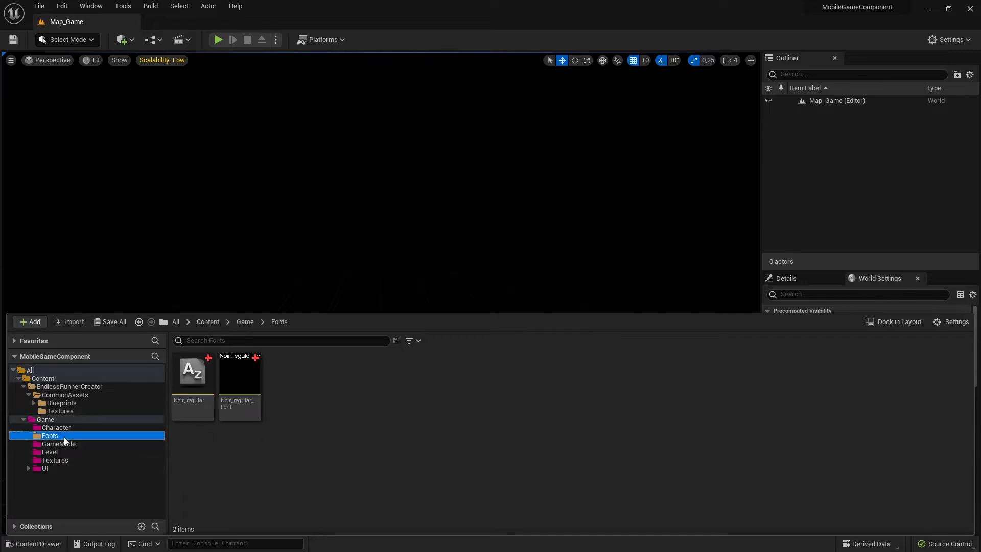
pyautogui.rightClick(52, 439)
pyautogui.moveTo(108, 239)
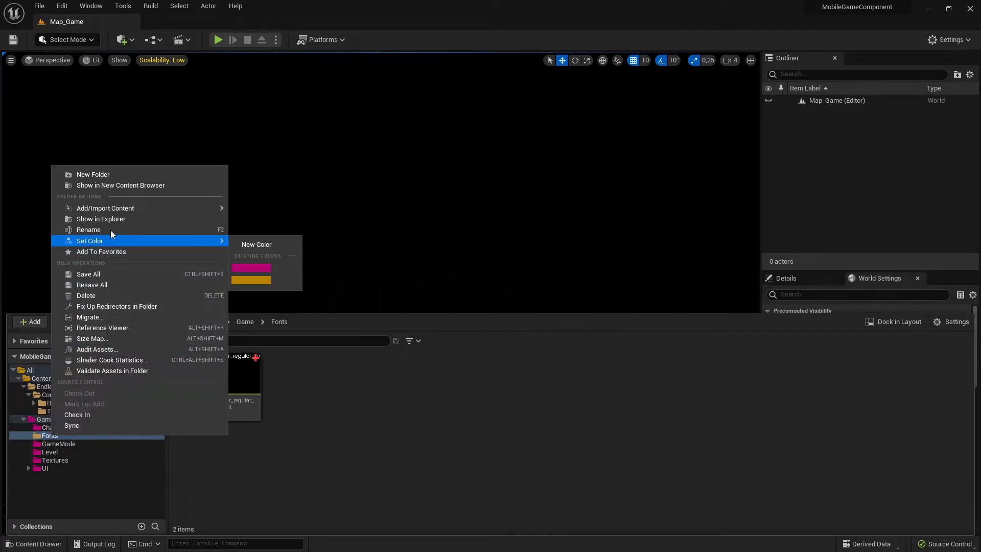
pyautogui.click(268, 268)
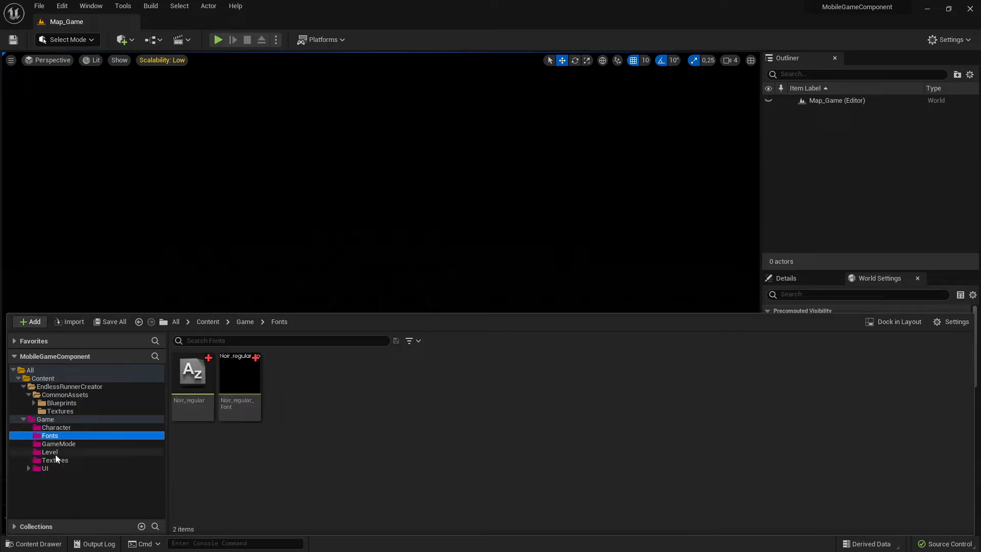
# Move the WBP_HUDBaseDuplicated widget blueprint from CommonAssets Blueprints UI into the Game UI Menu MainMenu folder.
pyautogui.click(46, 420)
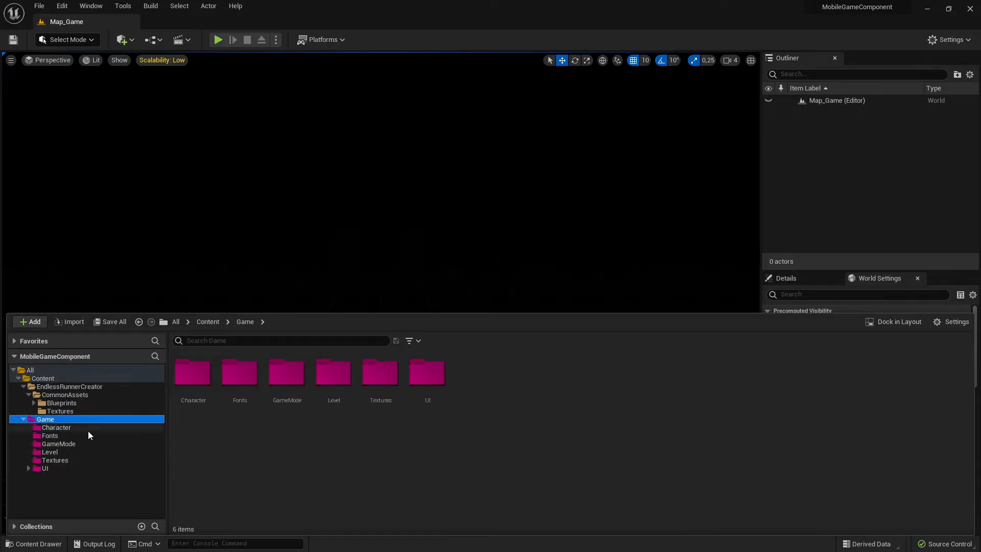
pyautogui.click(62, 404)
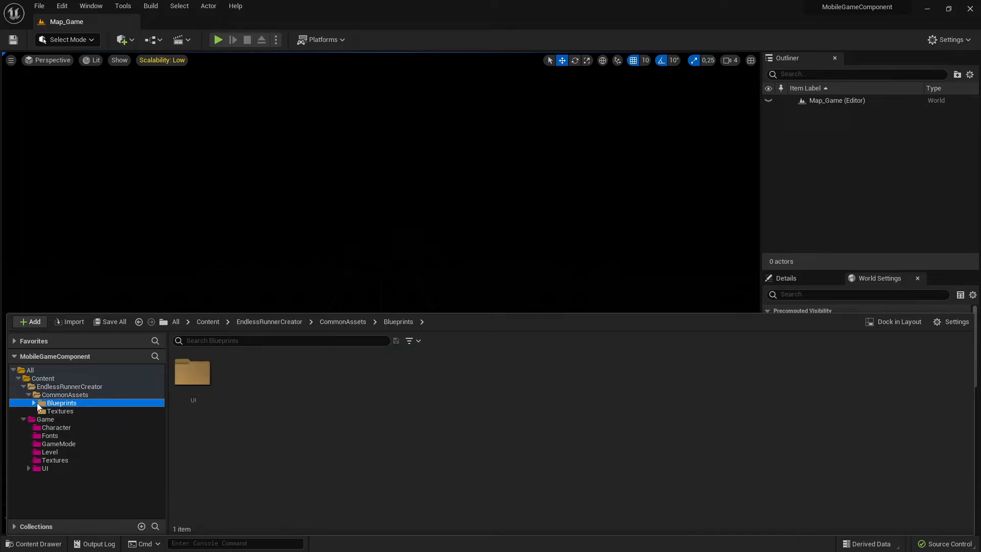
pyautogui.doubleClick(192, 373)
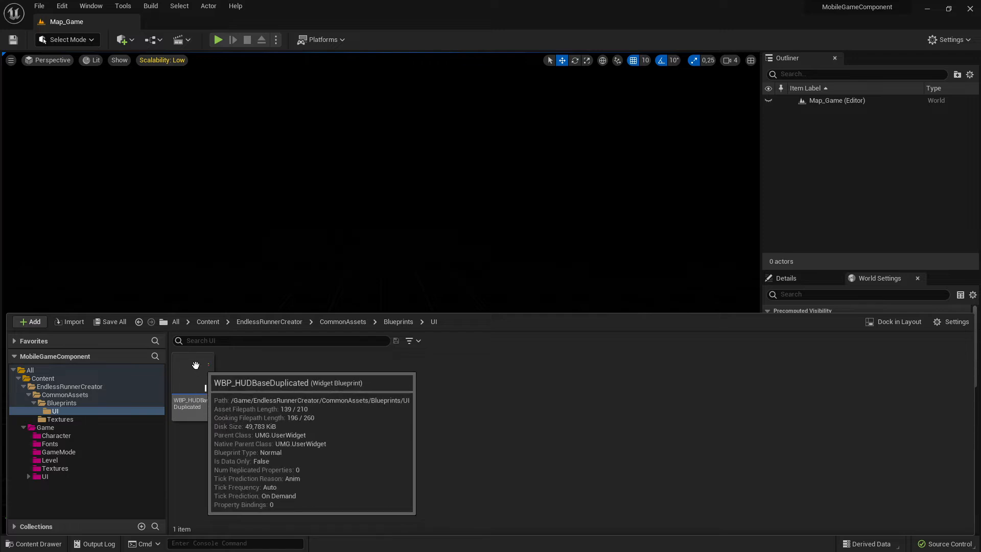
pyautogui.click(29, 477)
pyautogui.click(34, 485)
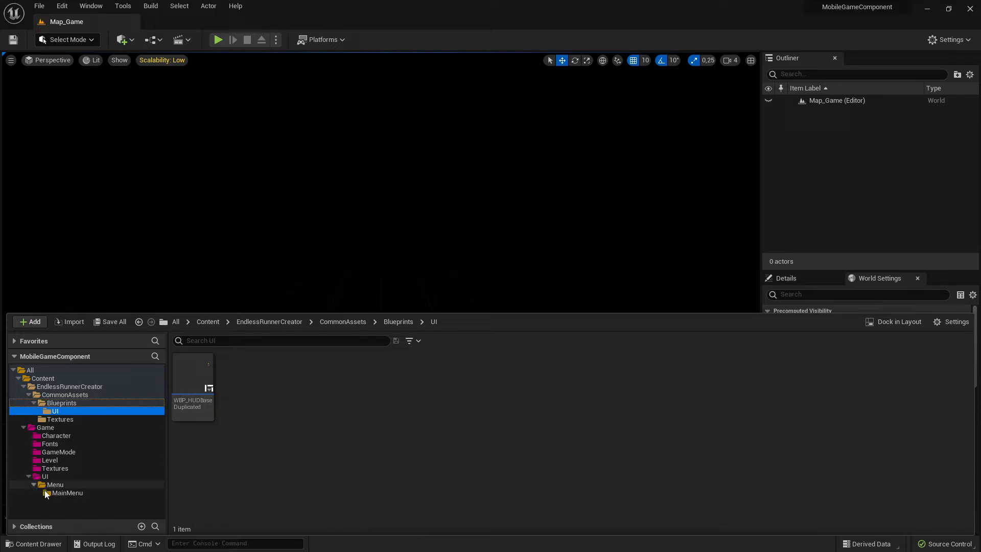
pyautogui.moveTo(193, 380); pyautogui.dragTo(71, 492)
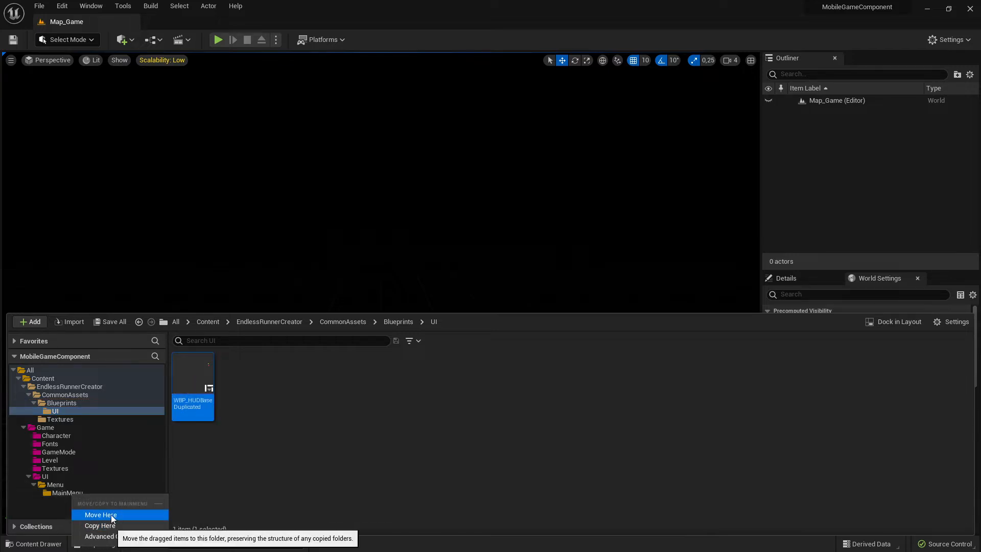
pyautogui.click(112, 514)
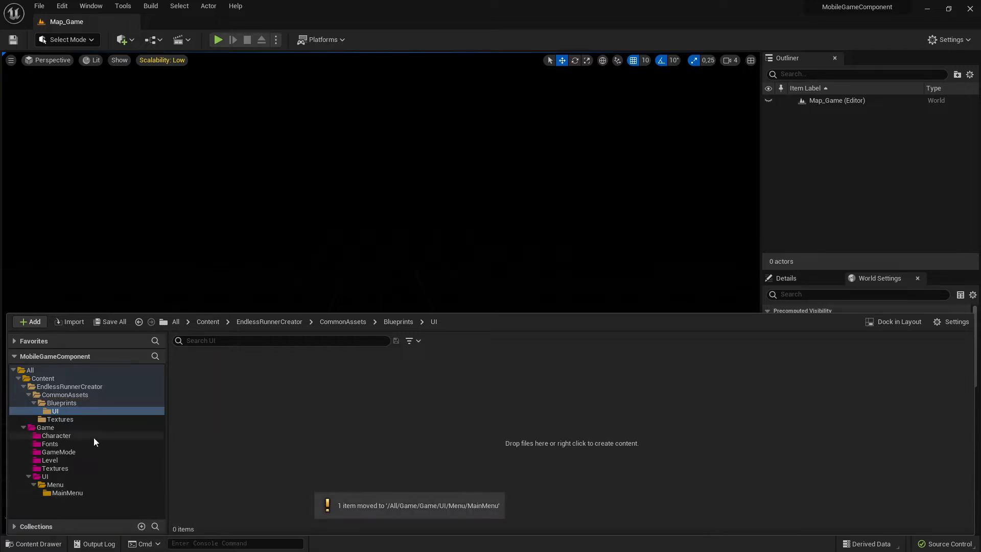
# Browse the EndlessRunnerCreator folders to check for remaining assets.
pyautogui.click(74, 404)
pyautogui.click(77, 396)
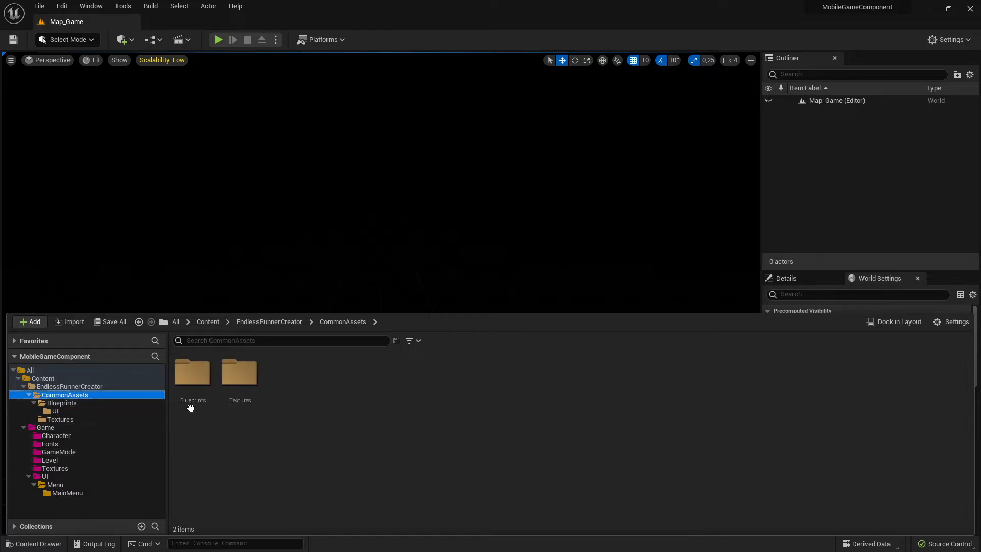
pyautogui.doubleClick(193, 389)
pyautogui.doubleClick(193, 389)
pyautogui.click(72, 387)
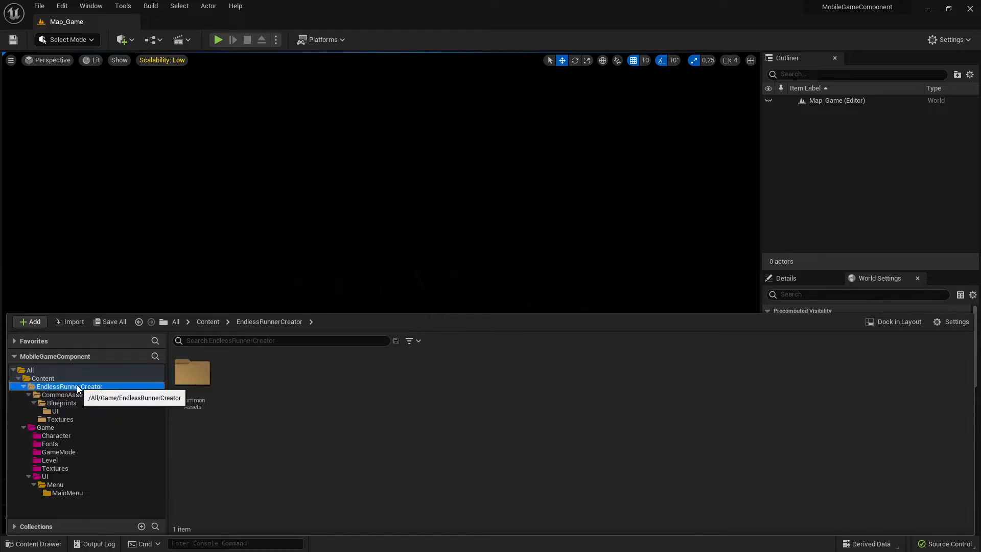
pyautogui.doubleClick(193, 378)
pyautogui.doubleClick(239, 377)
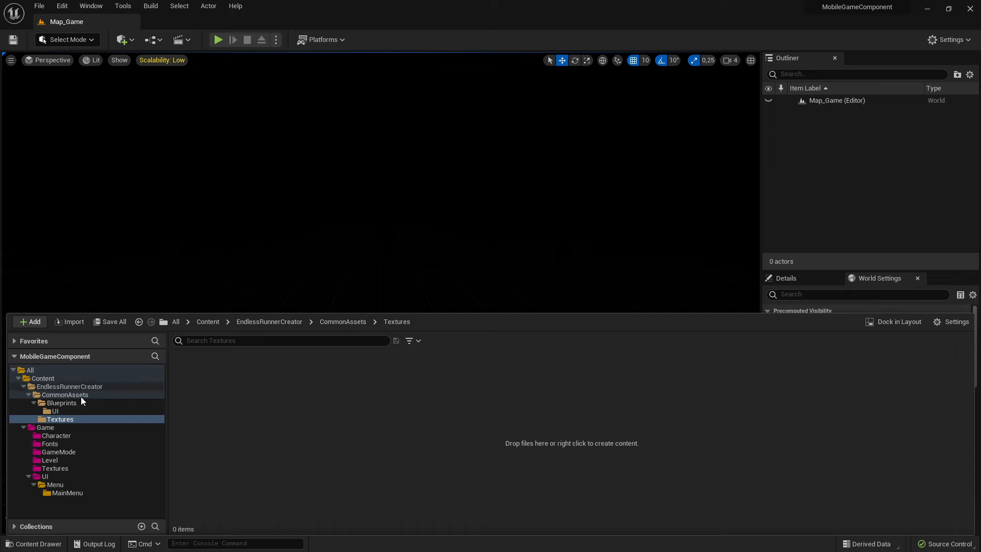
pyautogui.click(66, 387)
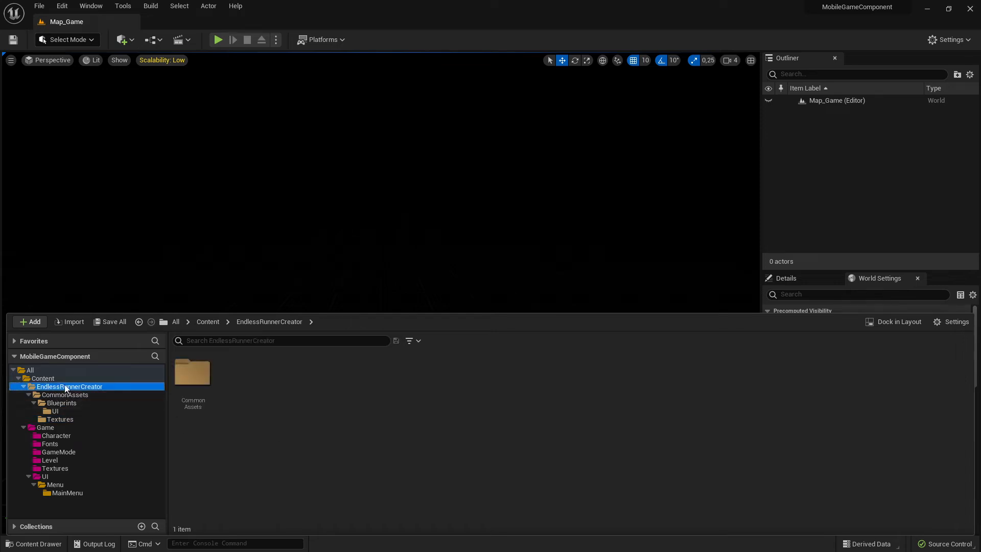
pyautogui.click(24, 426)
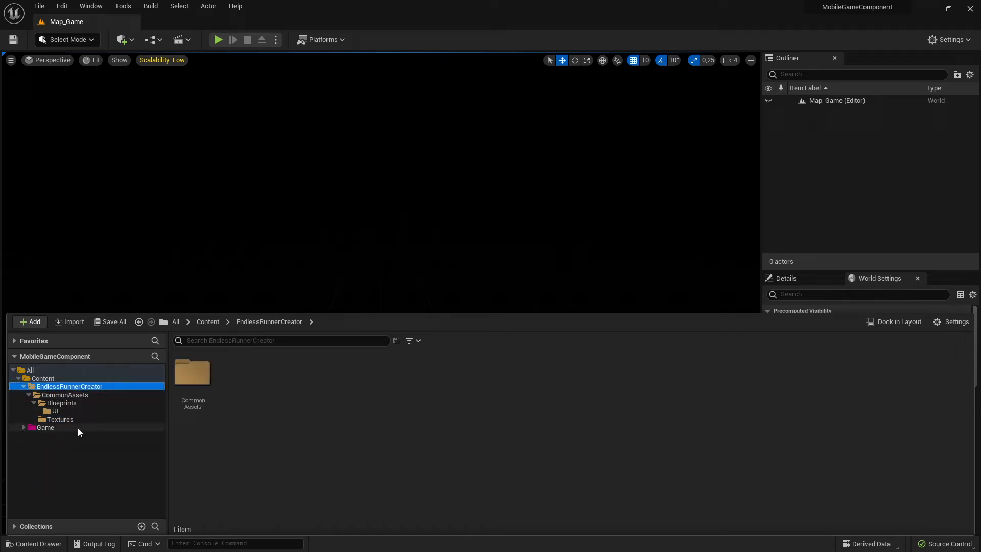
pyautogui.click(21, 387)
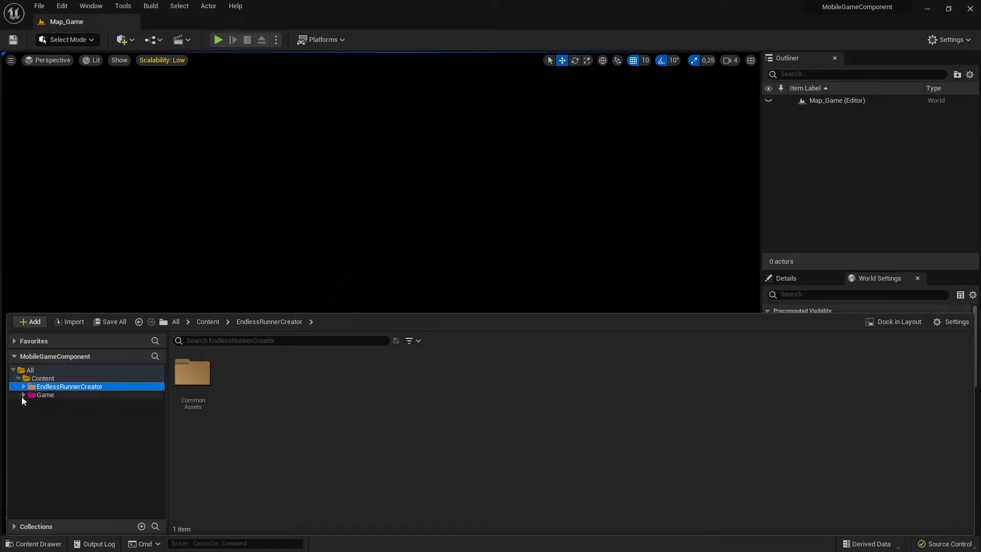
pyautogui.rightClick(56, 389)
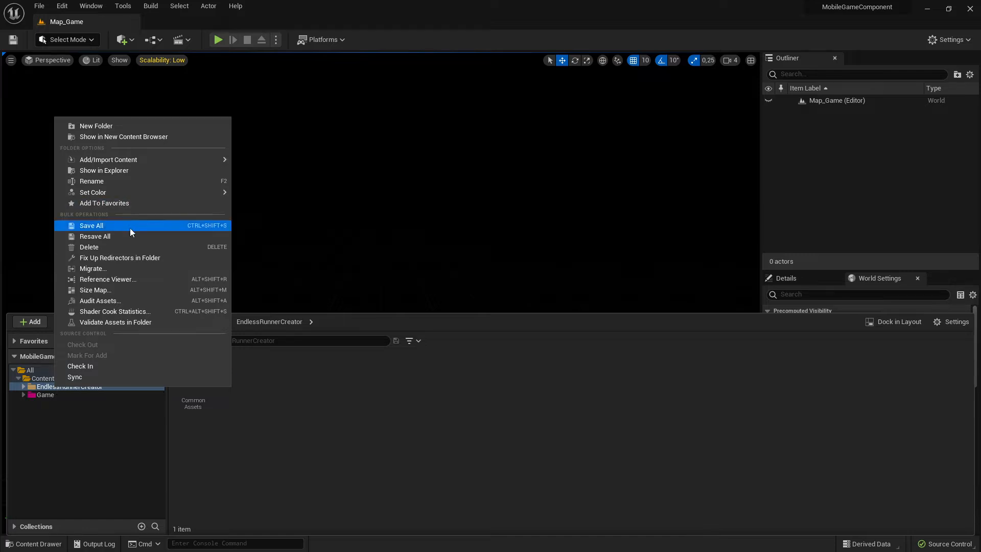
pyautogui.click(47, 390)
# Open the moved WBP_HUDBaseDuplicated widget from the MainMenu folder to inspect it, then close its editor.
pyautogui.click(24, 388)
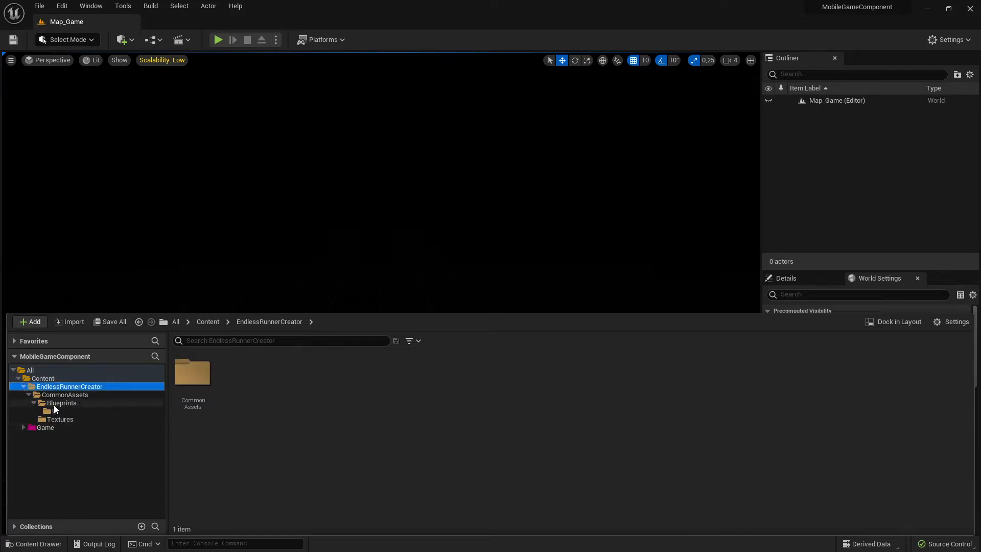
pyautogui.click(64, 395)
pyautogui.click(67, 404)
pyautogui.click(63, 418)
pyautogui.click(55, 411)
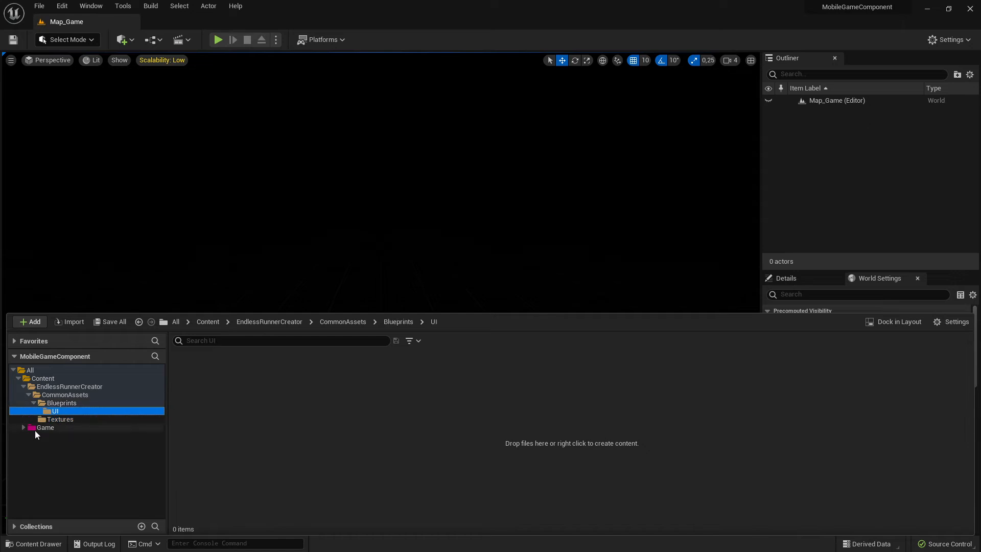
pyautogui.click(24, 427)
pyautogui.click(56, 485)
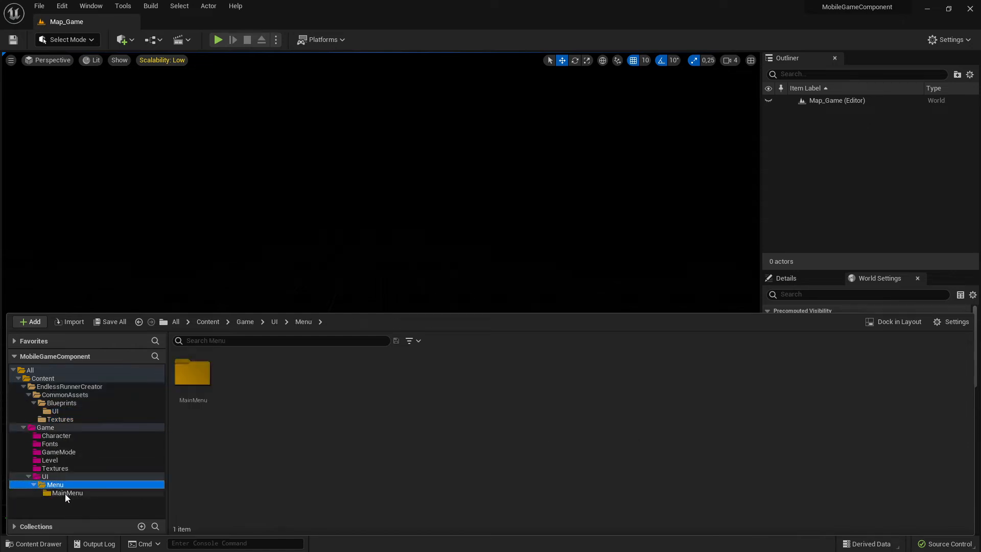
pyautogui.click(66, 494)
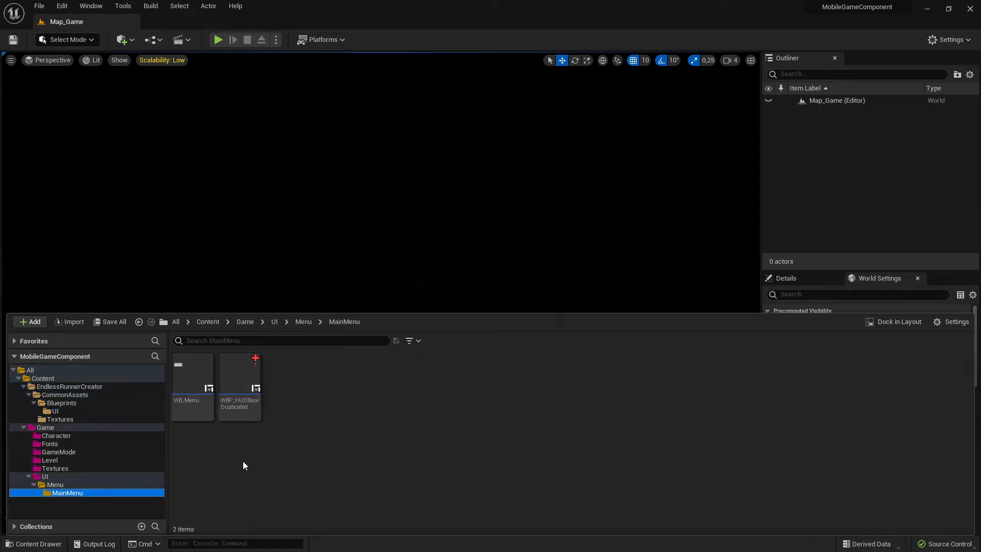
pyautogui.click(235, 381)
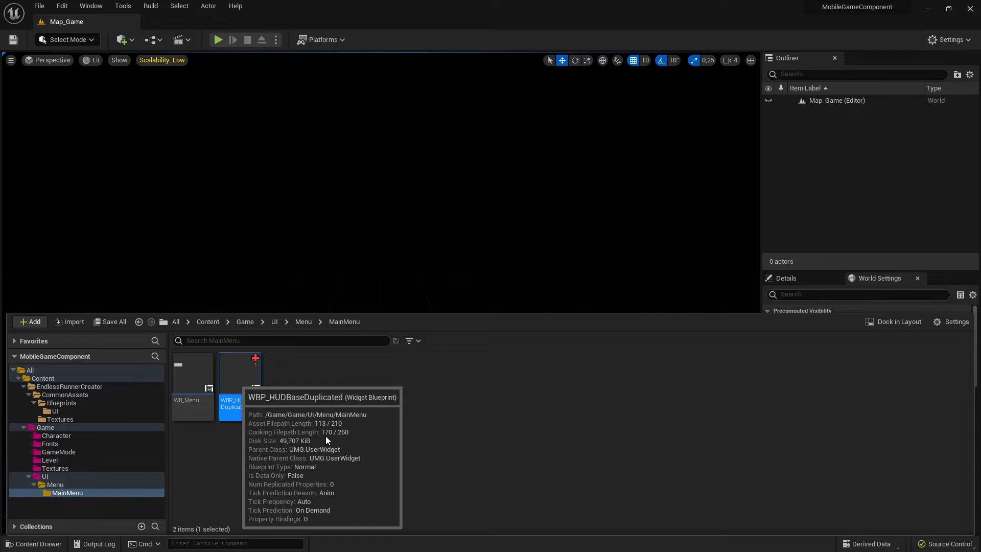
pyautogui.press('Return')
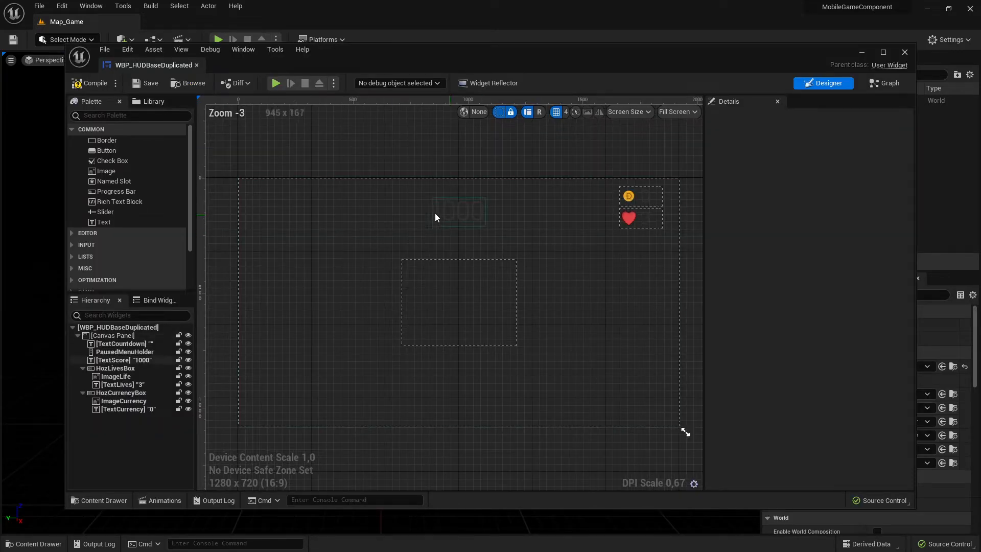
pyautogui.click(196, 65)
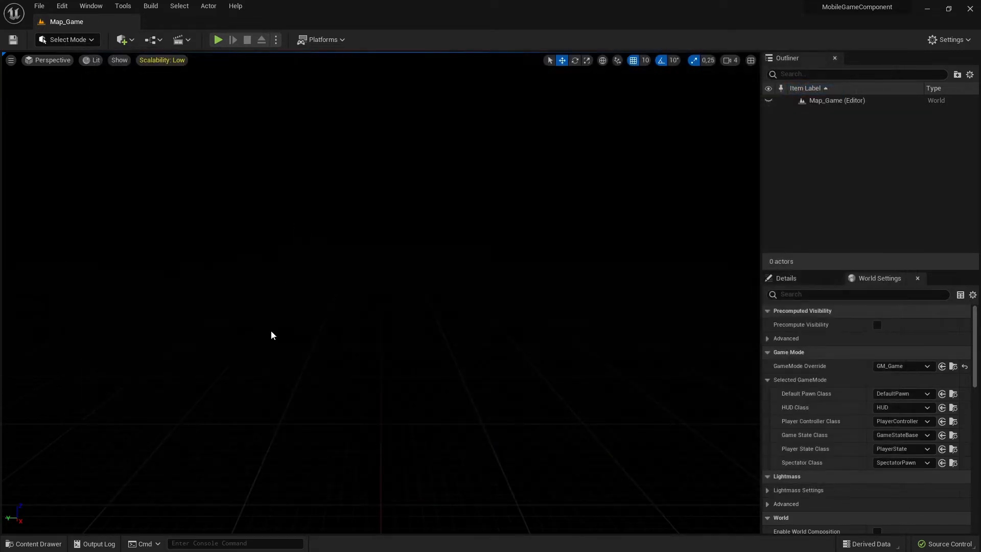
# Delete the now-empty EndlessRunnerCreator folder from the project content.
pyautogui.click(36, 543)
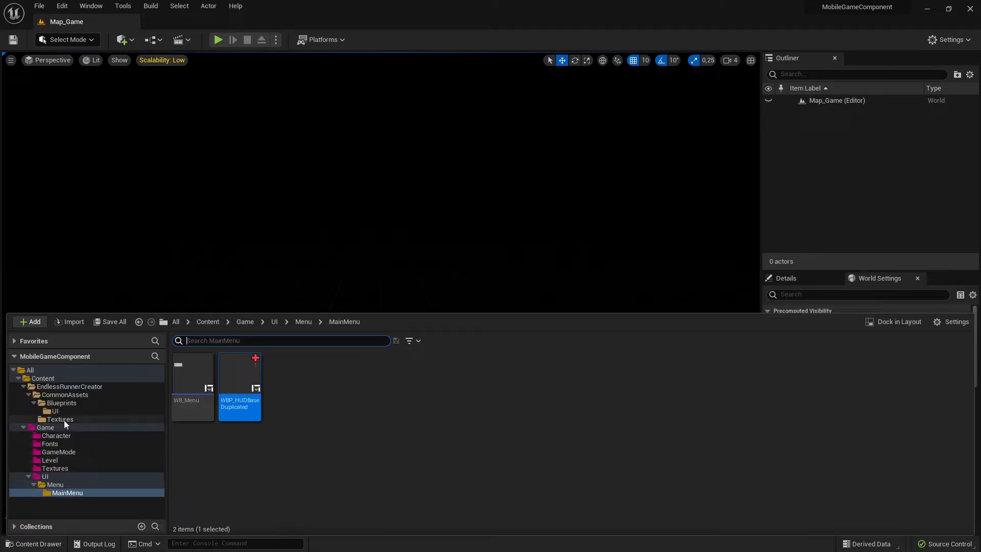
pyautogui.click(72, 403)
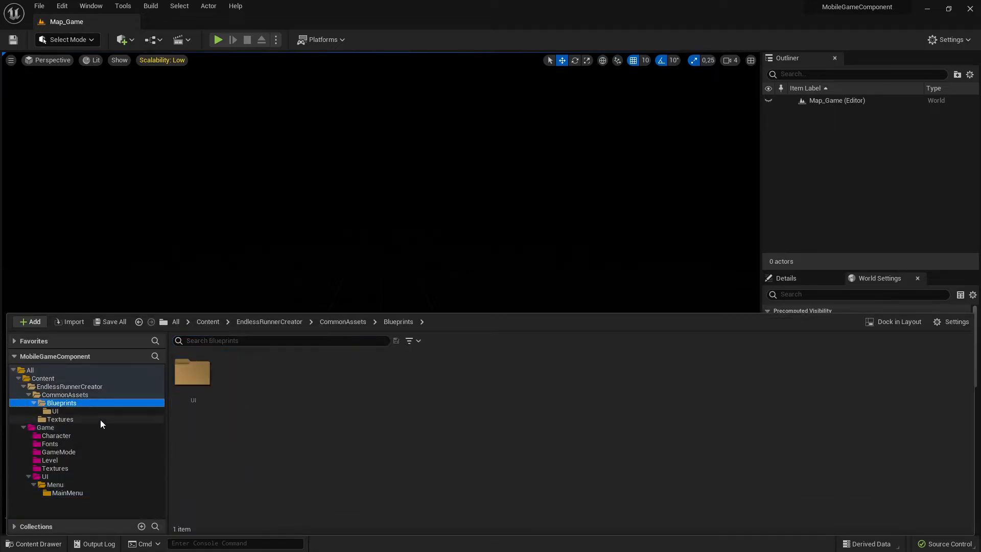
pyautogui.click(72, 387)
pyautogui.click(62, 404)
pyautogui.click(60, 419)
pyautogui.click(25, 387)
pyautogui.click(24, 394)
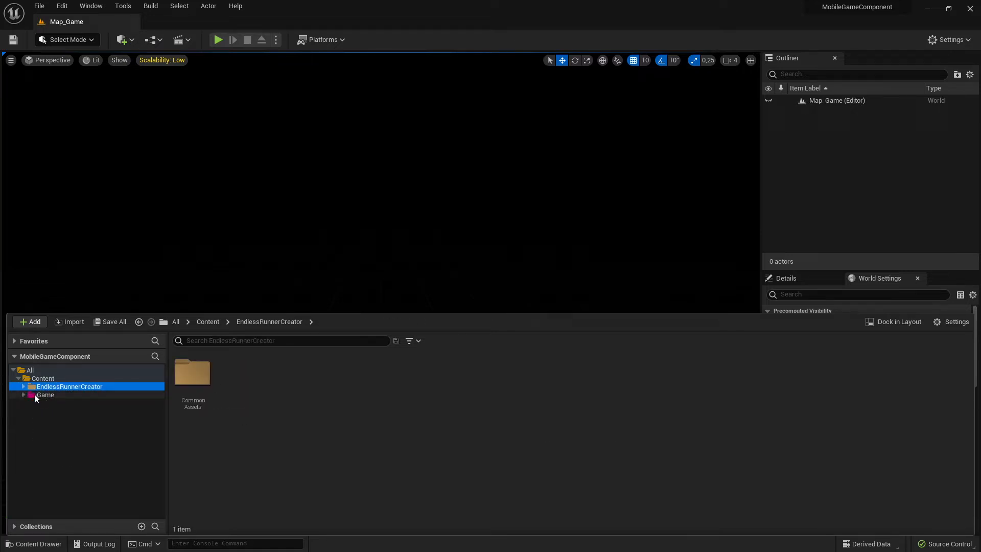
pyautogui.rightClick(69, 387)
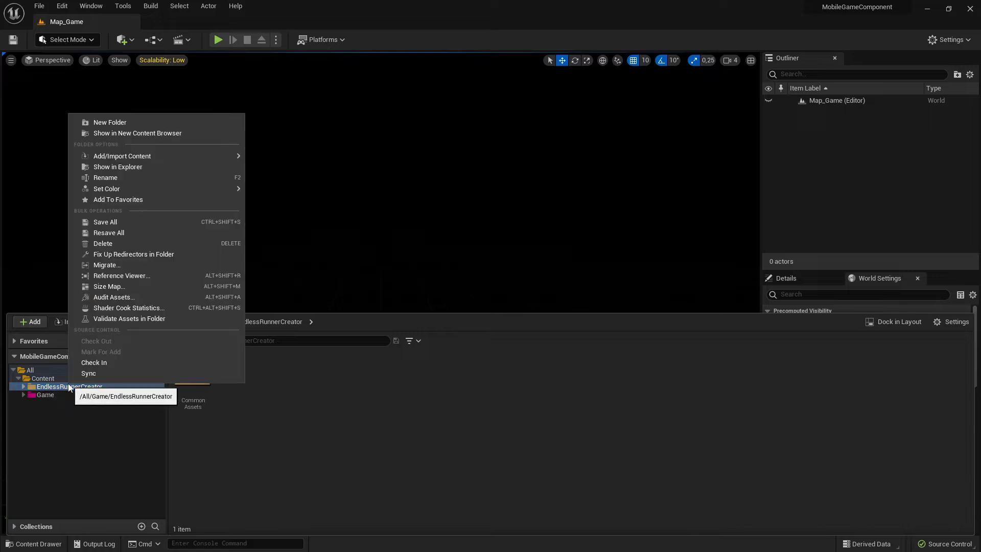
pyautogui.click(127, 243)
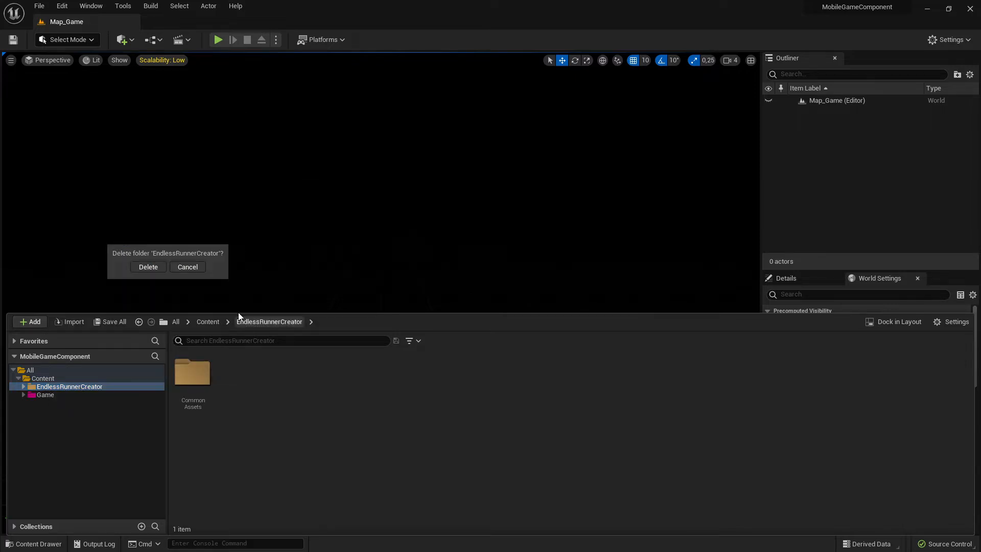
pyautogui.click(149, 267)
pyautogui.click(456, 449)
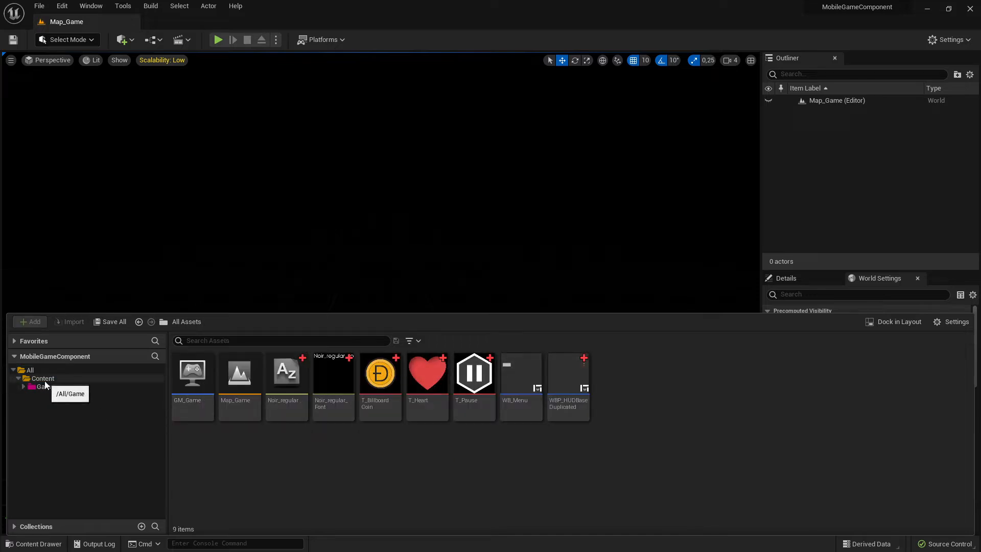
# Save all modified assets in the Content folder.
pyautogui.click(22, 385)
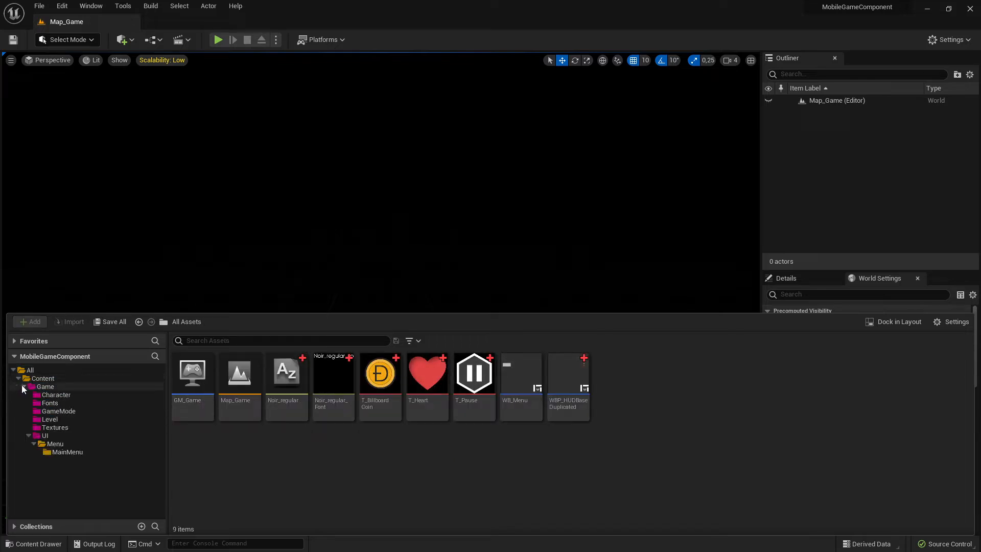
pyautogui.click(23, 385)
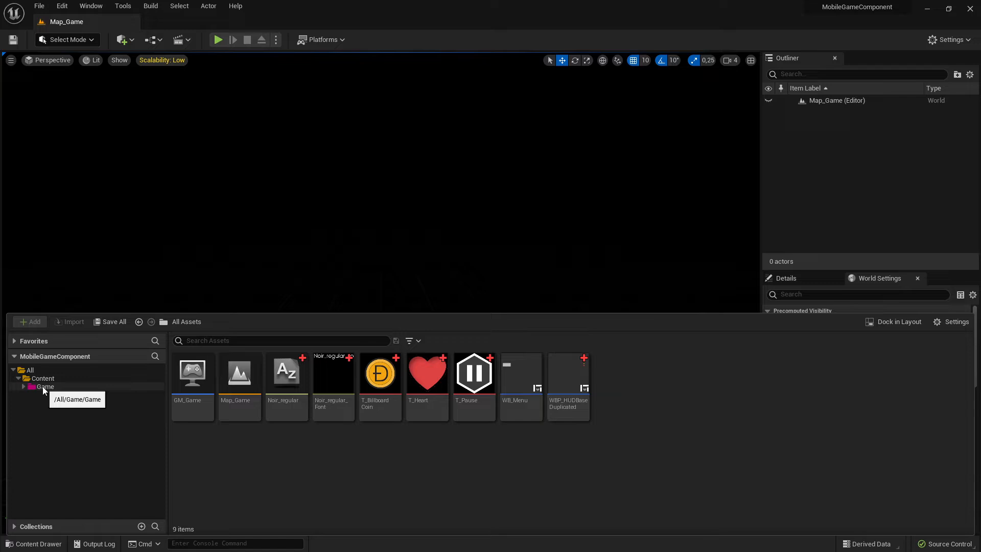
pyautogui.click(59, 378)
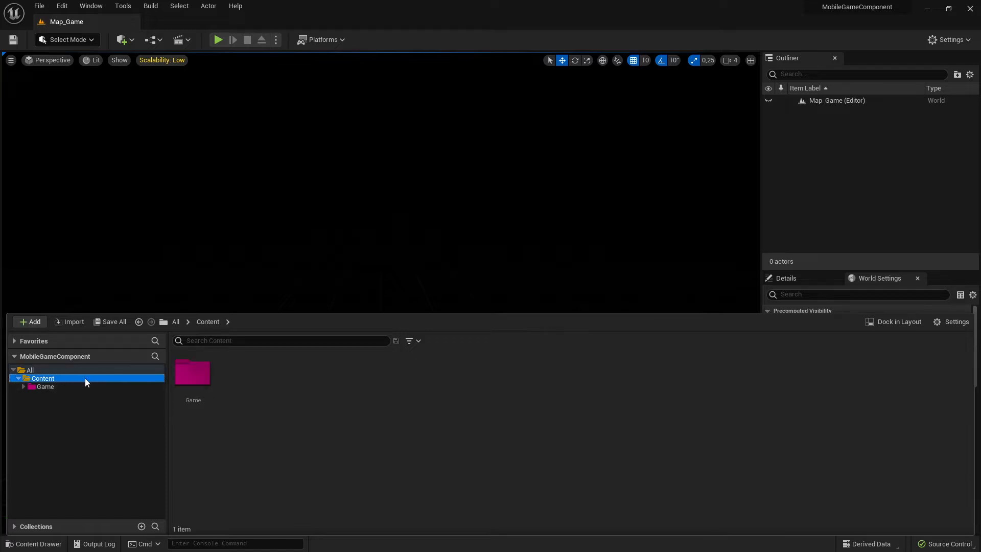
pyautogui.click(45, 387)
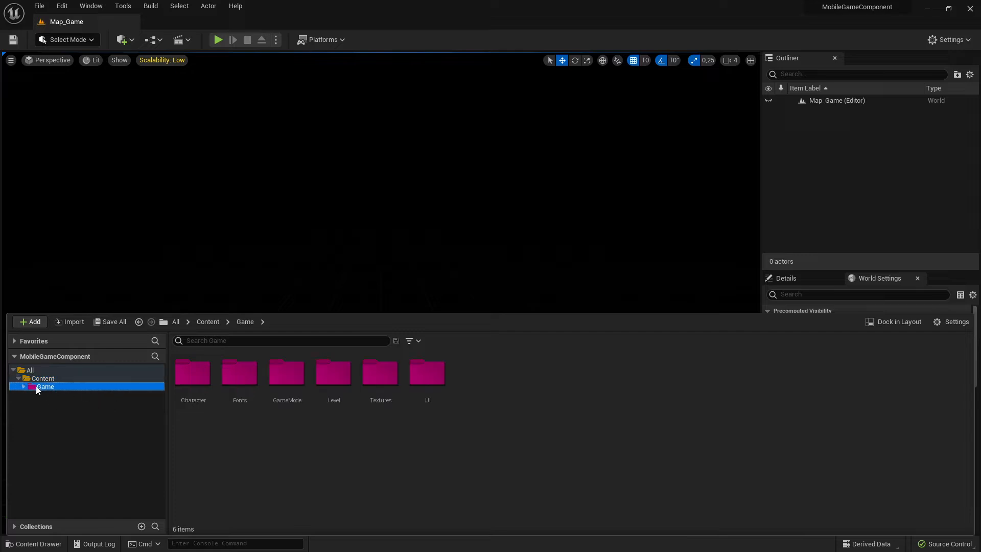
pyautogui.rightClick(46, 380)
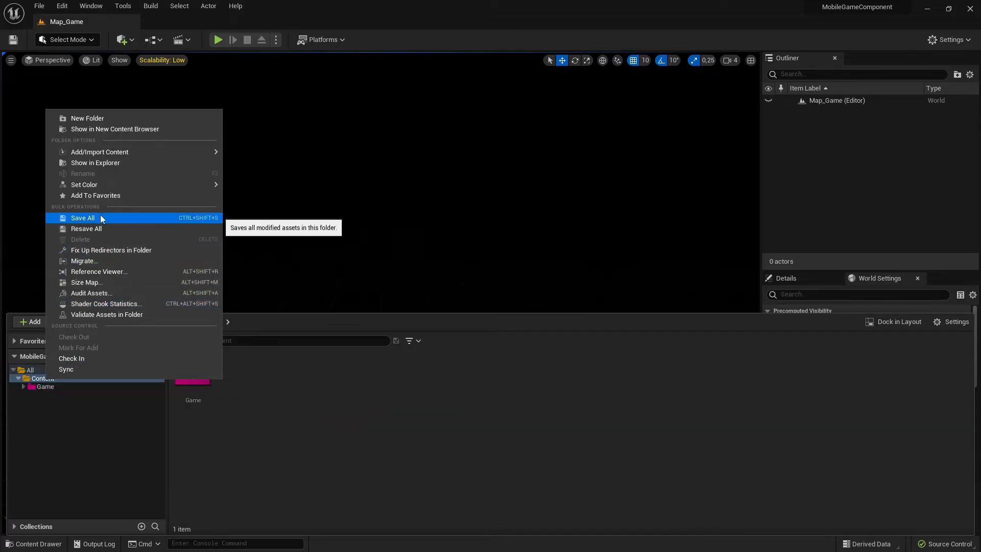
pyautogui.click(47, 409)
# Show the Game folder in Explorer, then enlarge the content drawer and open the Game UI folder.
pyautogui.click(46, 387)
pyautogui.rightClick(53, 388)
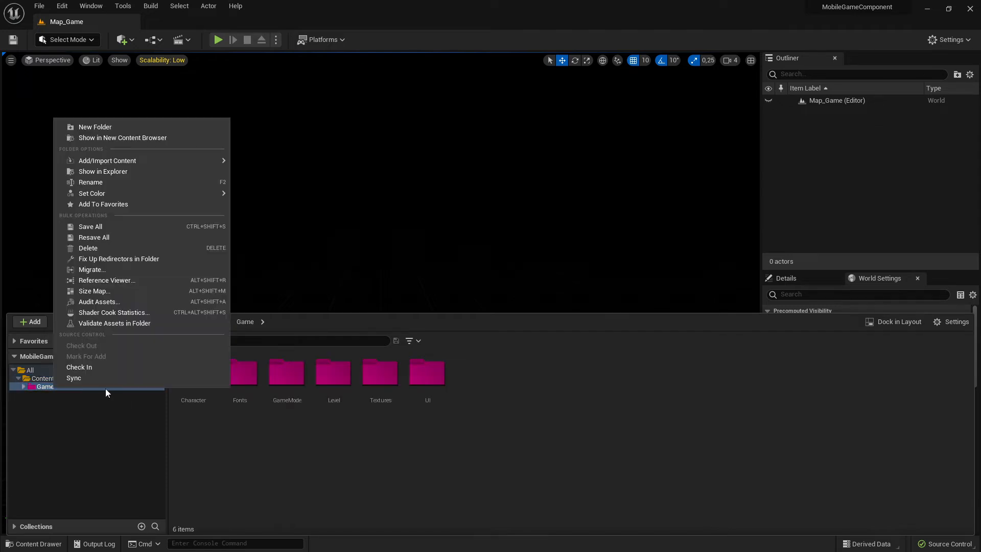
pyautogui.click(108, 171)
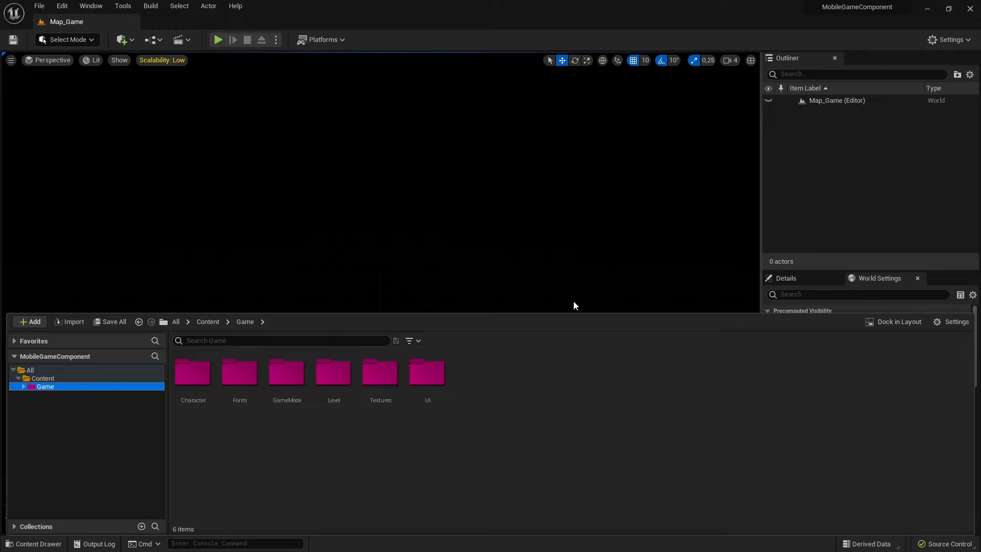
pyautogui.moveTo(565, 310); pyautogui.dragTo(562, 401)
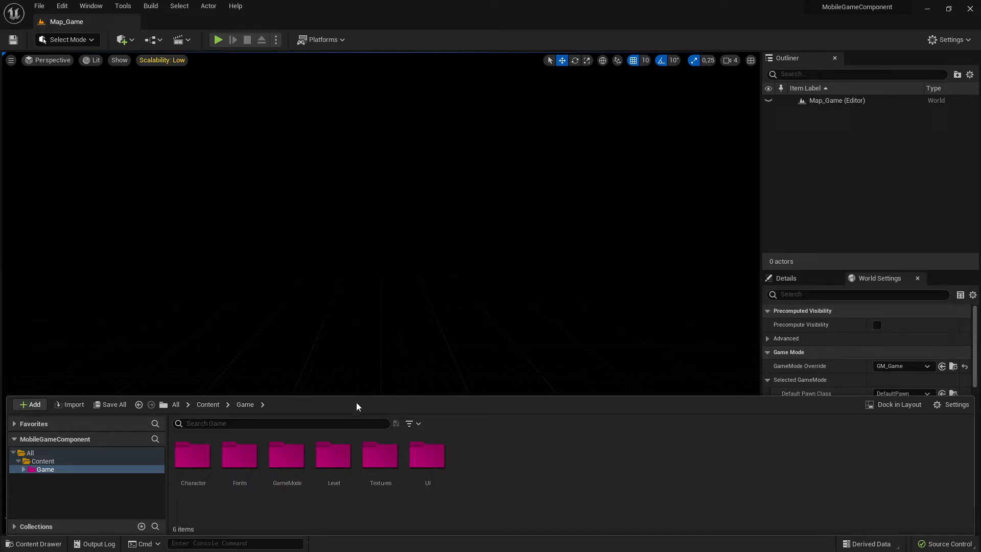
pyautogui.doubleClick(427, 456)
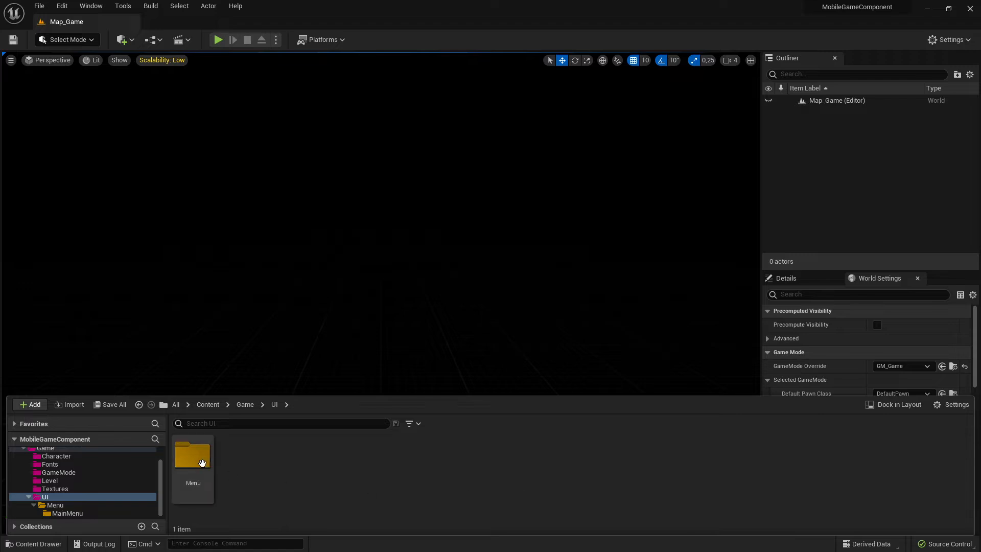
# Open the MainMenu folder, then play the level in the editor briefly to test the menu and stop it.
pyautogui.click(121, 513)
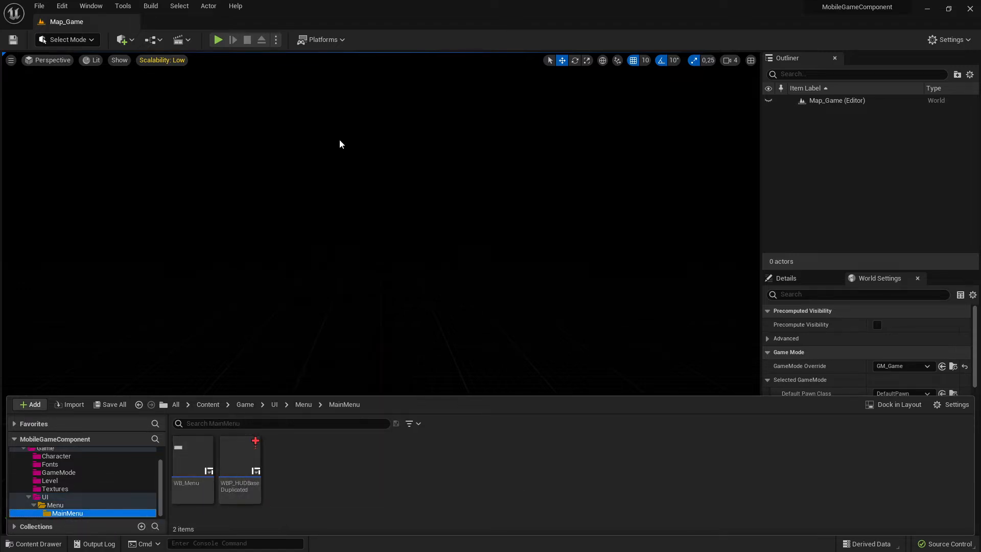
pyautogui.click(219, 40)
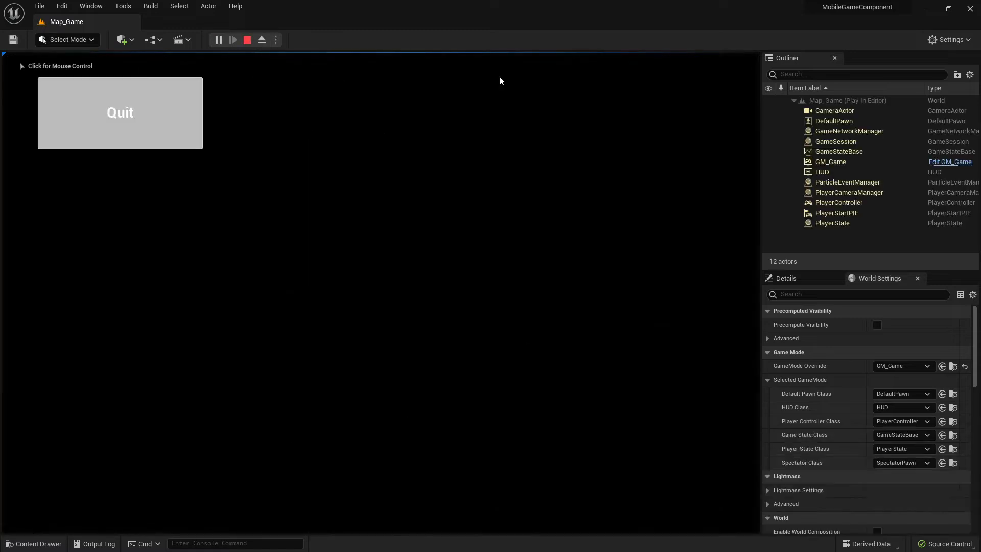
pyautogui.click(247, 40)
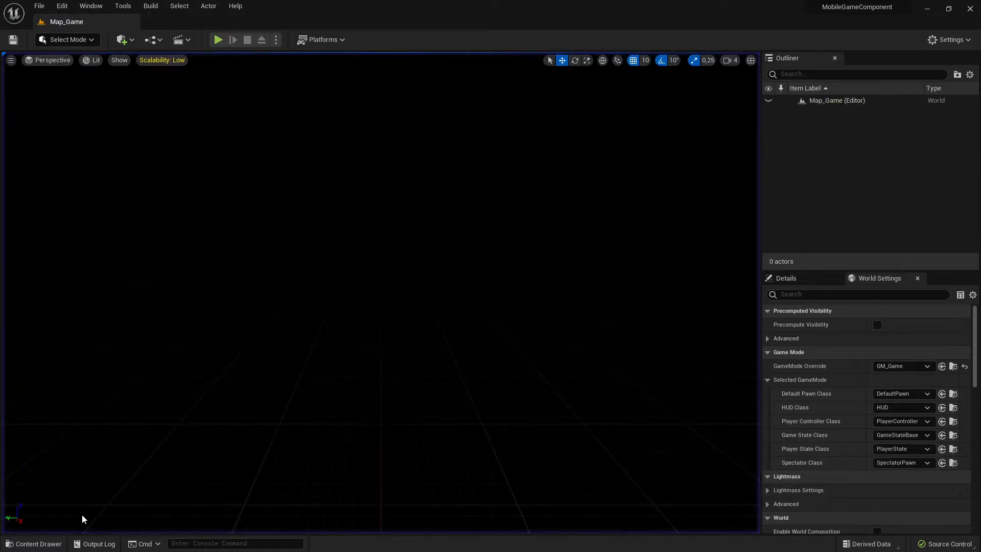
# Rename the WB_Menu widget blueprint to WB_Menu32.
pyautogui.click(55, 543)
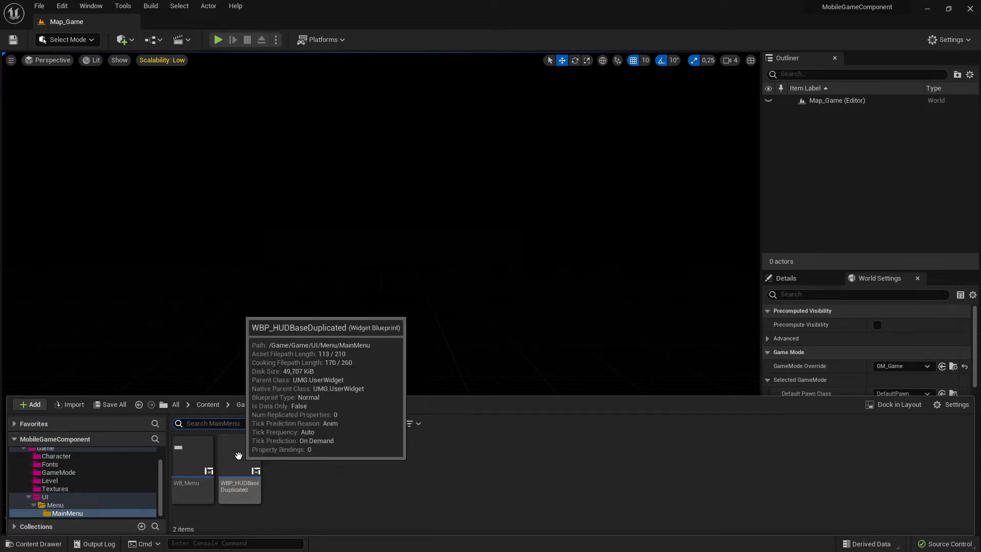
pyautogui.click(231, 469)
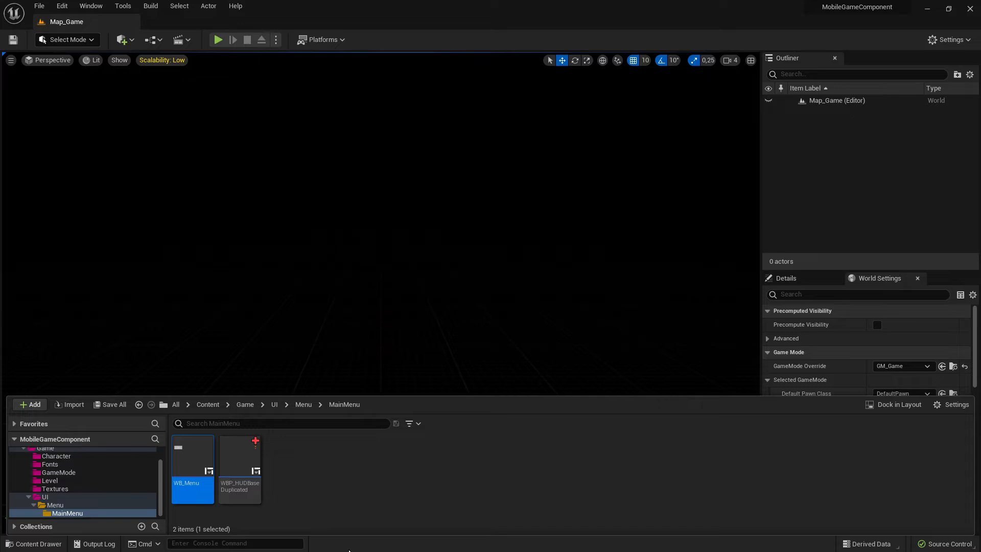
pyautogui.press('F2')
pyautogui.press('End')
pyautogui.write('32')
pyautogui.press('Return')
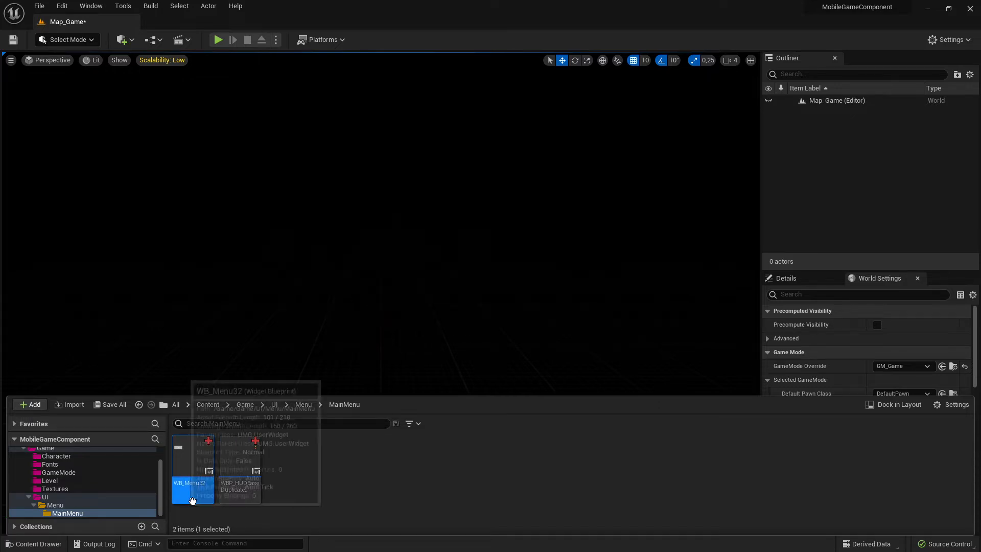
# Rename WBP_HUDBaseDuplicated to WBP_Menu.
pyautogui.click(253, 490)
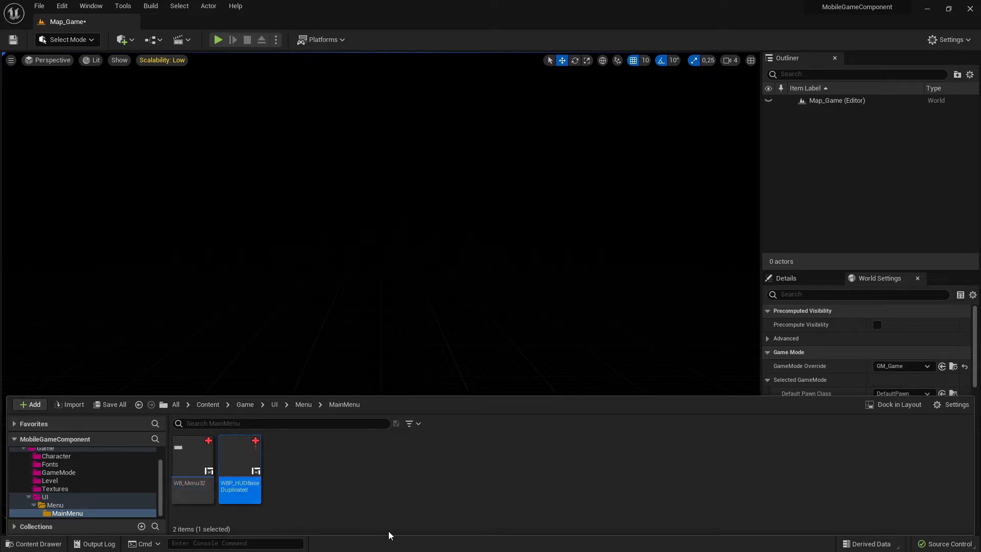
pyautogui.press('F2')
pyautogui.press('Right')
pyautogui.press('BackSpace')
pyautogui.press('BackSpace')
pyautogui.press('BackSpace')
pyautogui.press('BackSpace')
pyautogui.press('BackSpace')
pyautogui.press('BackSpace')
pyautogui.press('BackSpace')
pyautogui.press('BackSpace')
pyautogui.press('BackSpace')
pyautogui.press('BackSpace')
pyautogui.press('BackSpace')
pyautogui.press('BackSpace')
pyautogui.press('BackSpace')
pyautogui.press('BackSpace')
pyautogui.press('BackSpace')
pyautogui.press('BackSpace')
pyautogui.write('Menu')
pyautogui.press('Return')
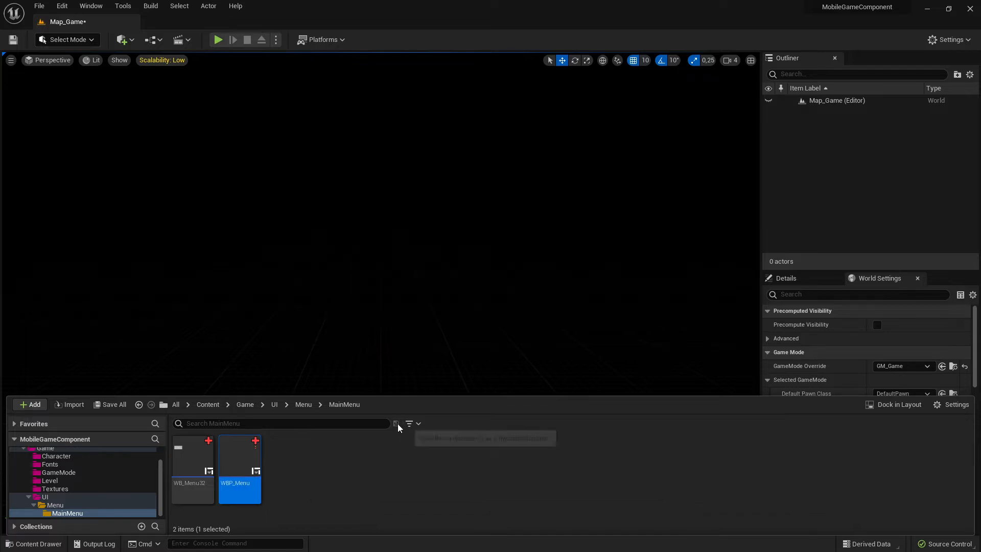
# Try to delete WB_Menu32, then close the delete assets dialog.
pyautogui.click(193, 462)
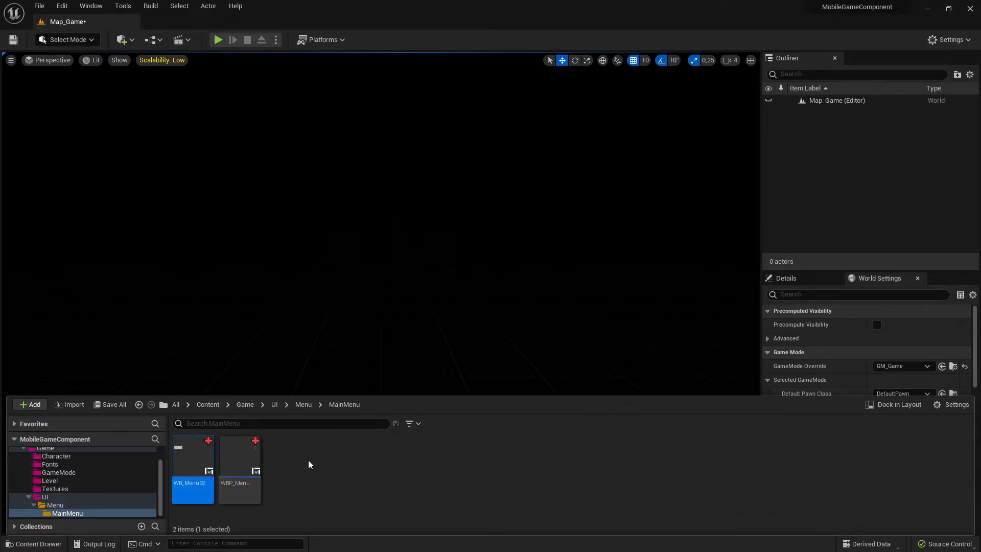
pyautogui.press('Delete')
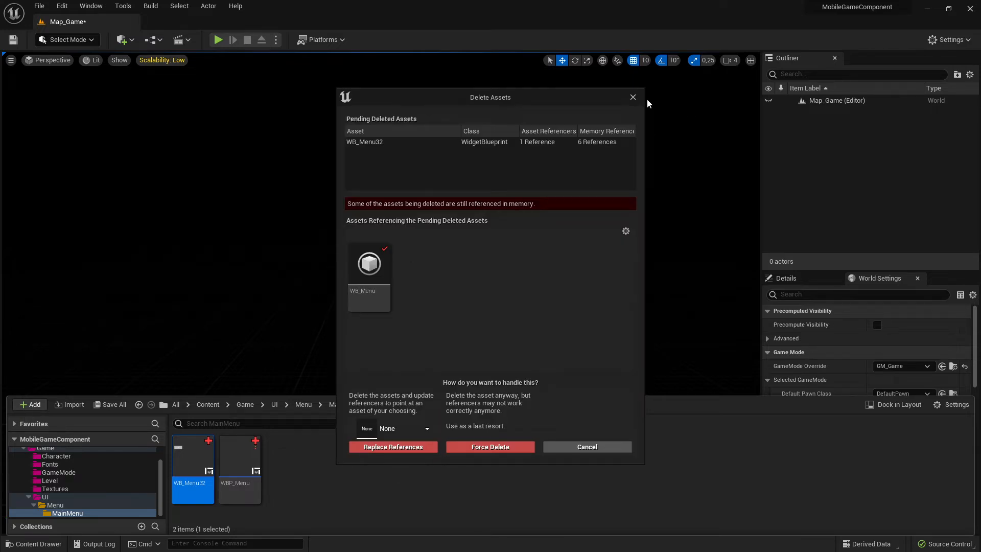
pyautogui.click(629, 102)
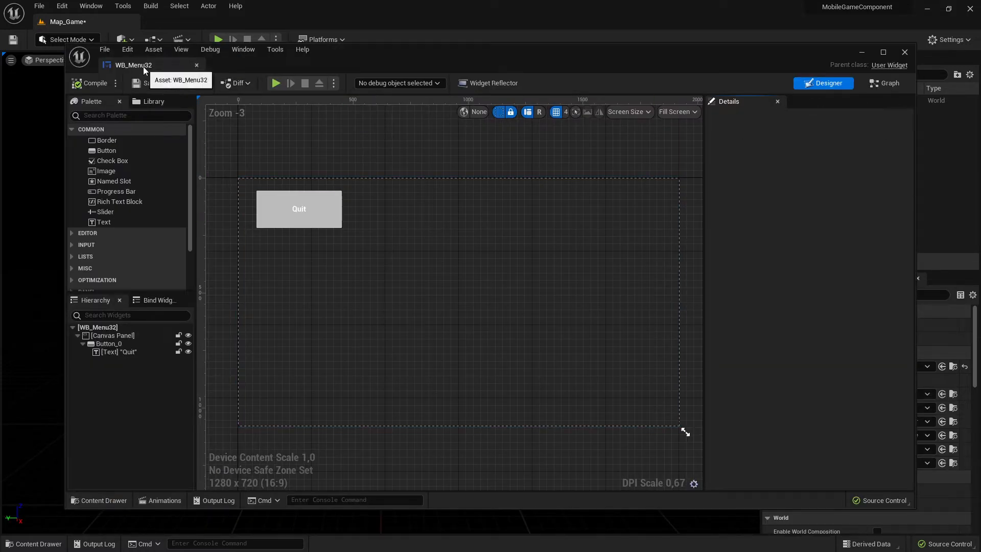
# In the WB_Menu32 blueprint editor, delete all event graph nodes, then compile and save the blueprint.
pyautogui.click(948, 40)
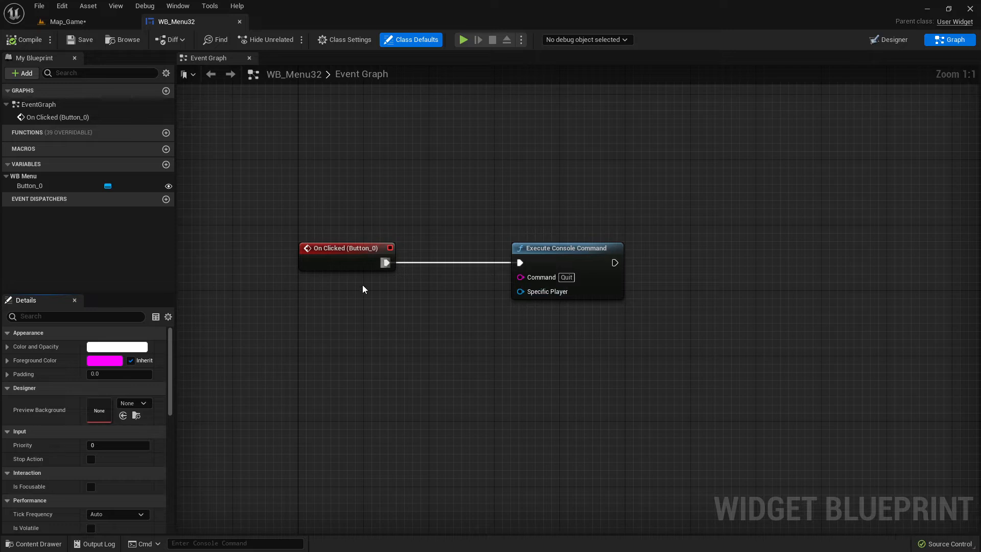
pyautogui.moveTo(464, 198); pyautogui.dragTo(575, 341)
pyautogui.click(889, 40)
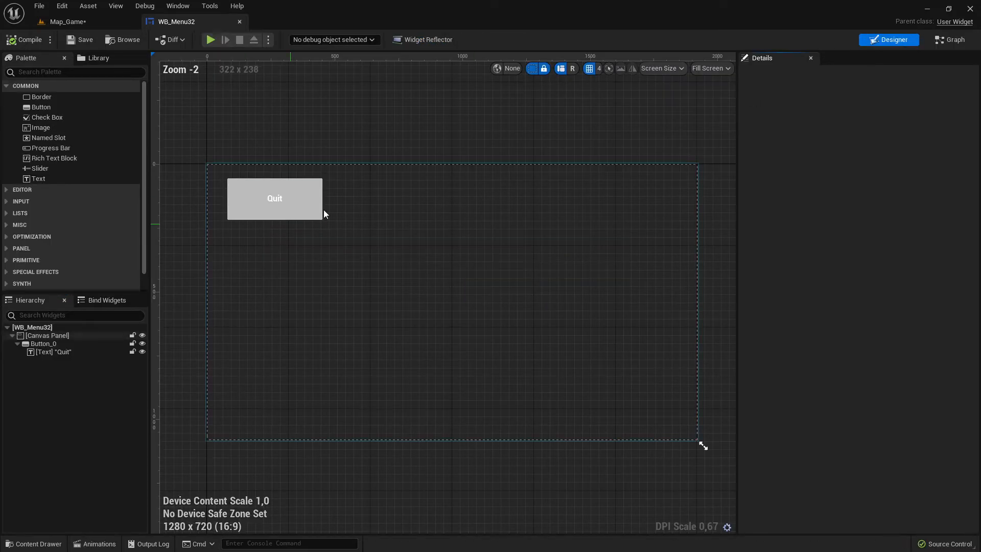
pyautogui.click(949, 39)
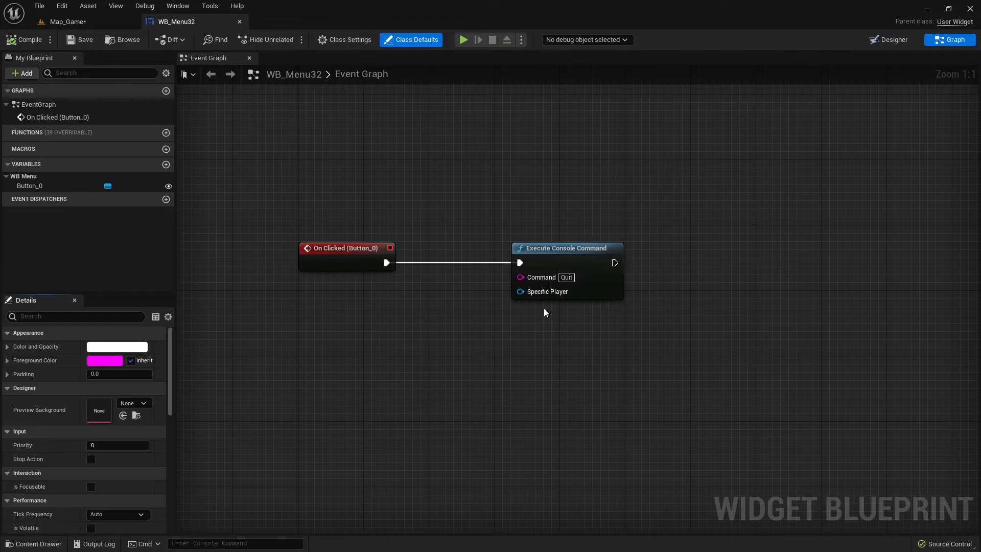
pyautogui.hotkey('ctrl', 'a')
pyautogui.press('Delete')
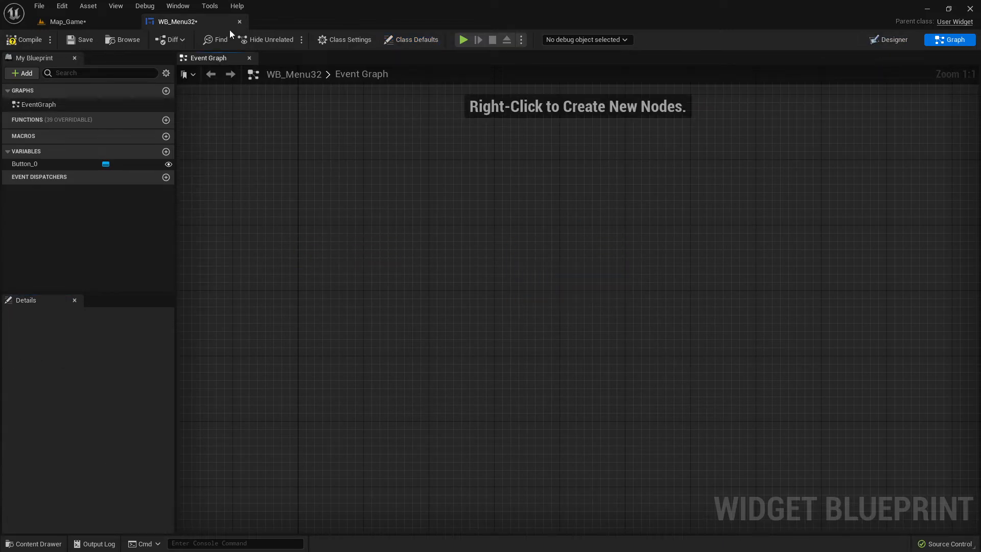
pyautogui.click(23, 40)
pyautogui.click(89, 36)
# Return to the level and force delete WB_Menu32 from the MainMenu folder.
pyautogui.click(81, 23)
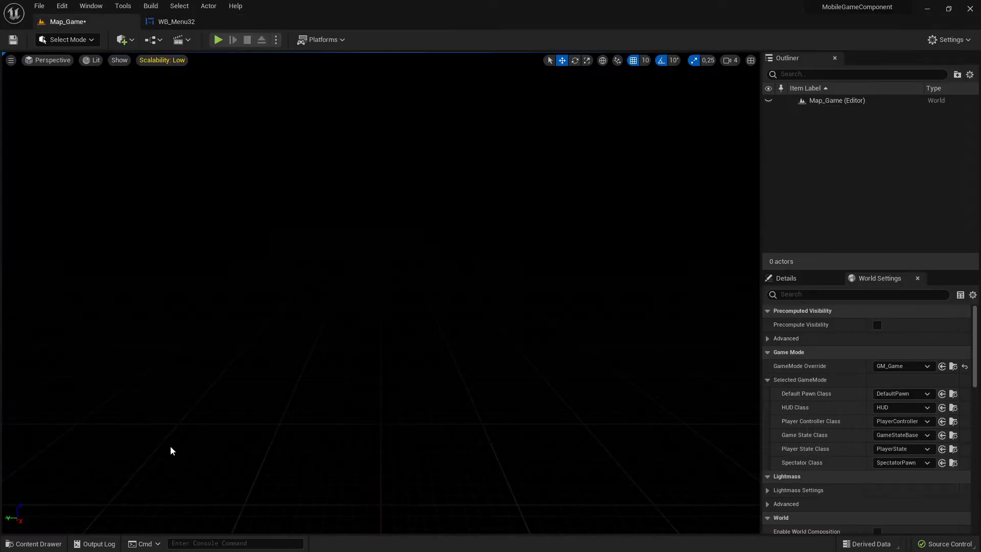
pyautogui.click(36, 543)
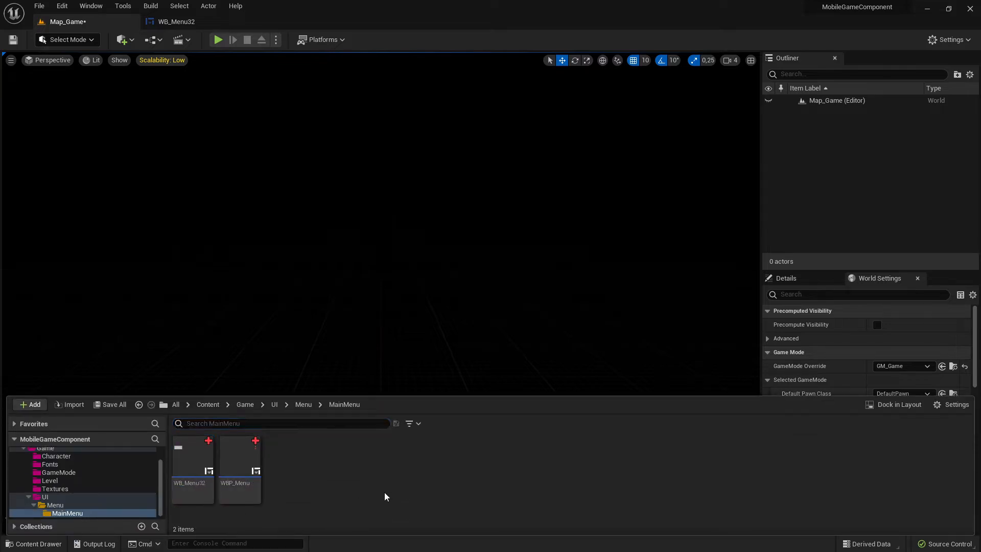
pyautogui.click(194, 466)
pyautogui.press('Delete')
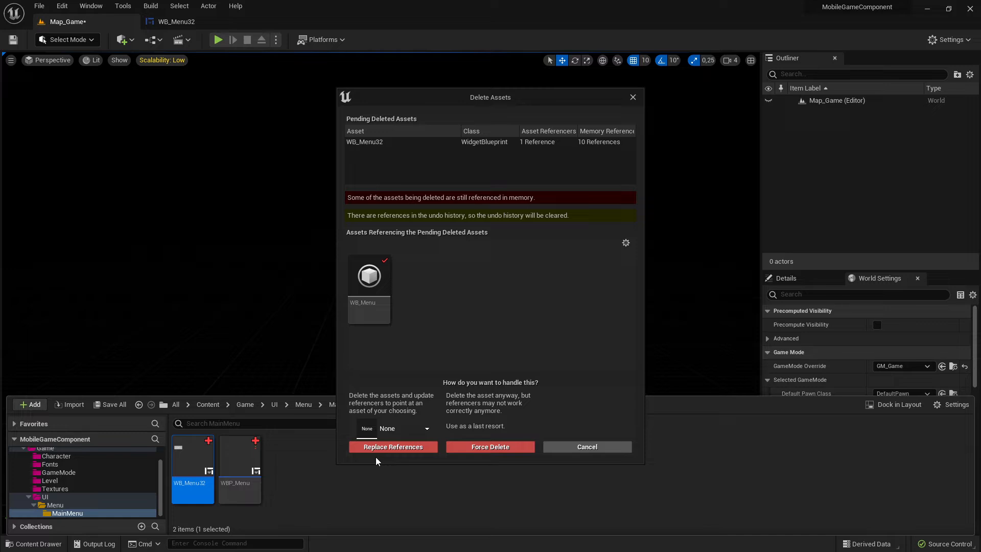
pyautogui.click(465, 451)
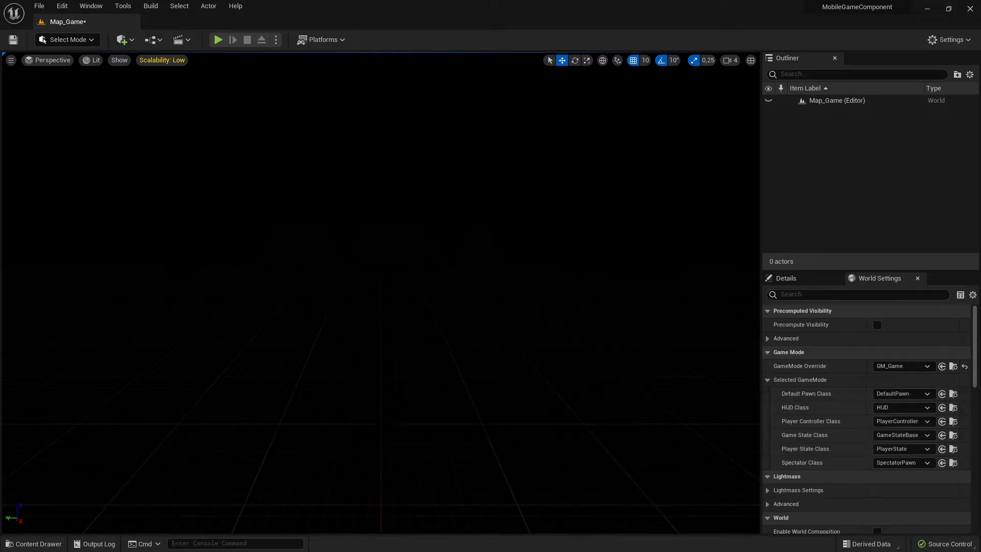
pyautogui.click(43, 543)
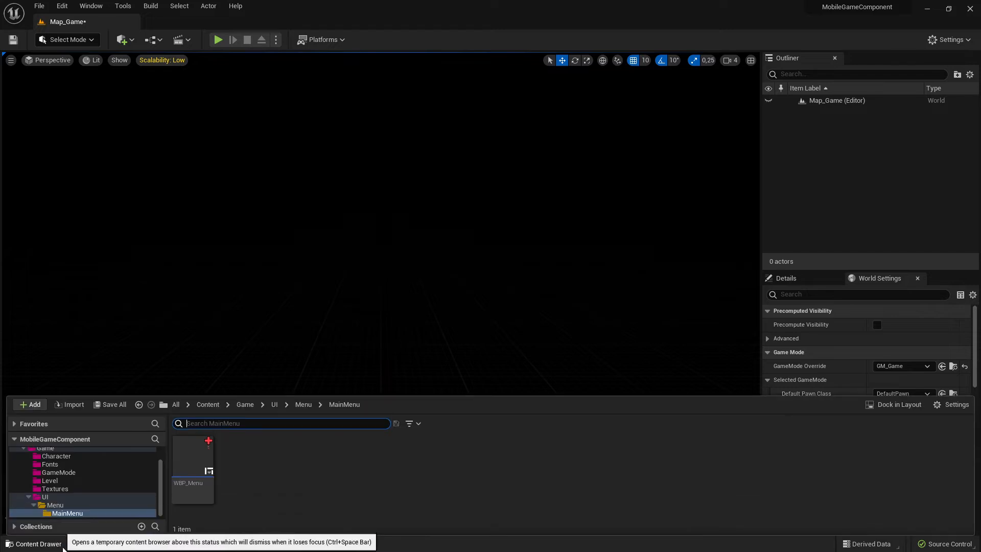
pyautogui.click(226, 497)
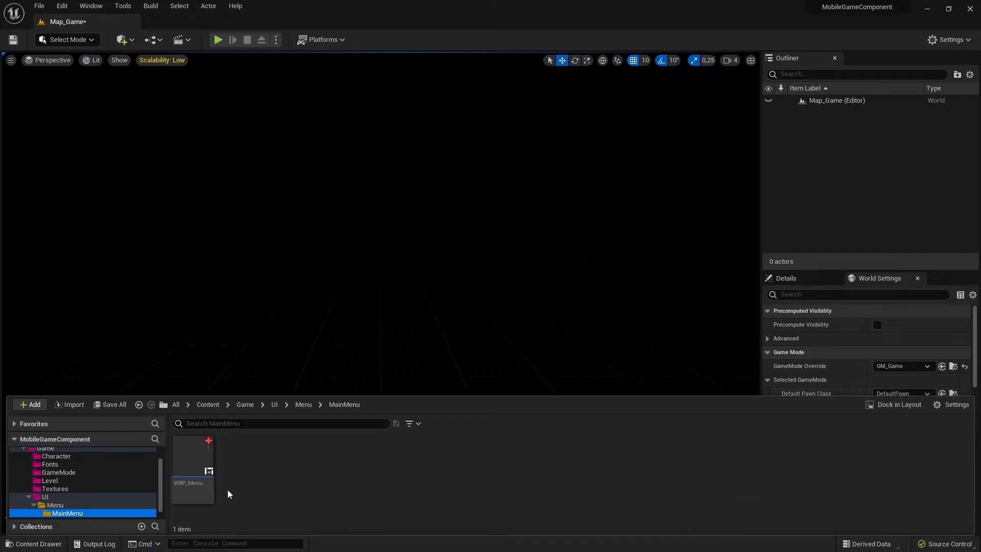
pyautogui.click(402, 458)
pyautogui.click(516, 247)
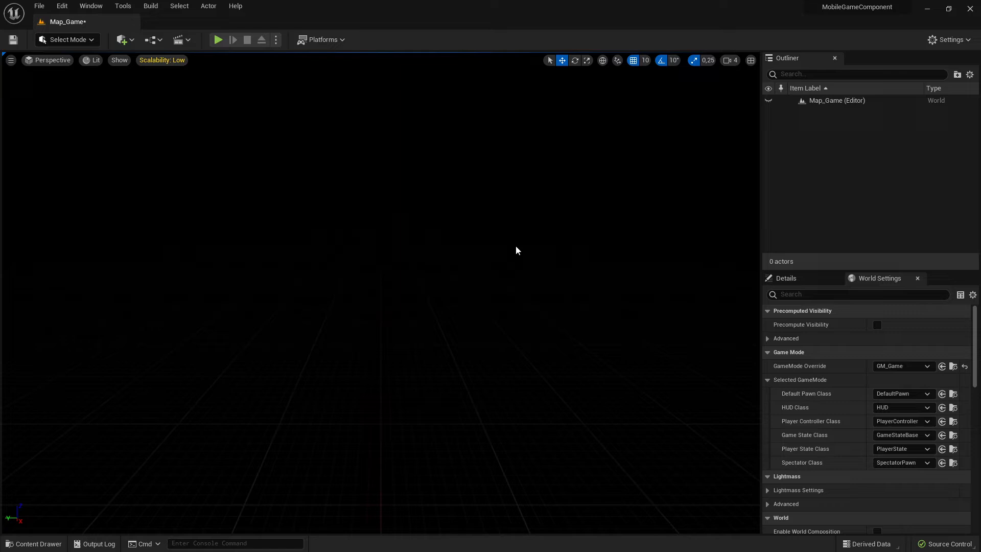
# Open the Reference Viewer for WBP_Menu and examine the font and textures it references.
pyautogui.click(33, 543)
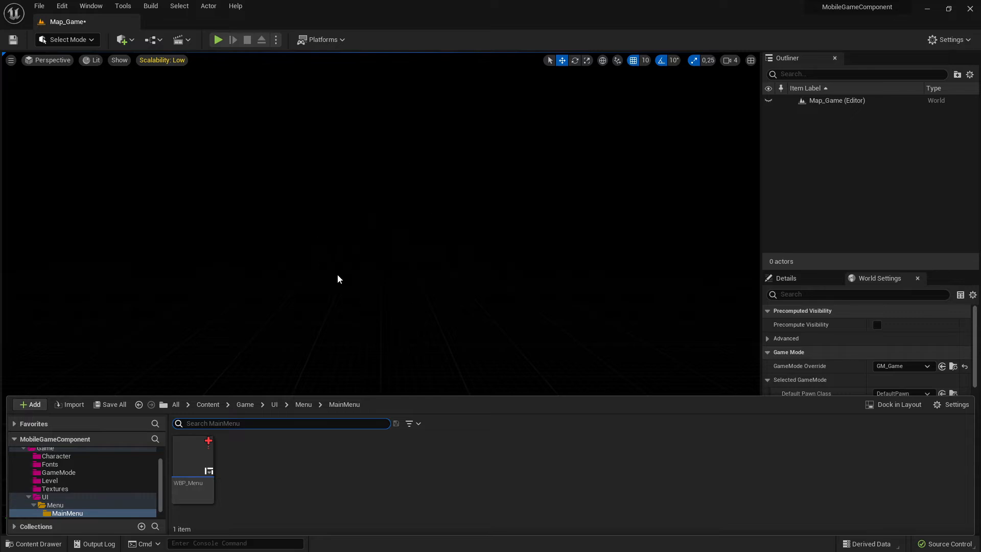
pyautogui.click(278, 494)
pyautogui.rightClick(195, 460)
pyautogui.moveTo(253, 451)
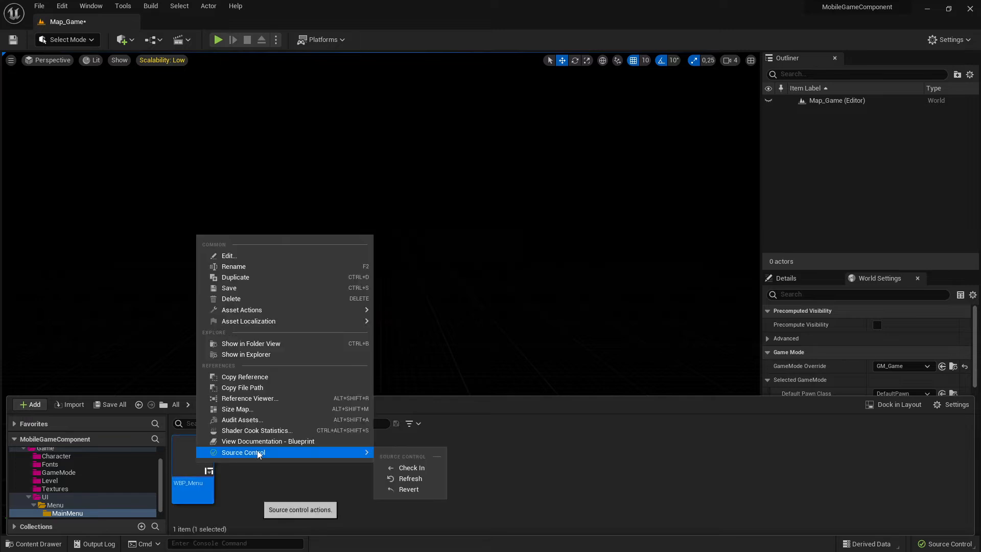
pyautogui.click(246, 495)
pyautogui.rightClick(204, 455)
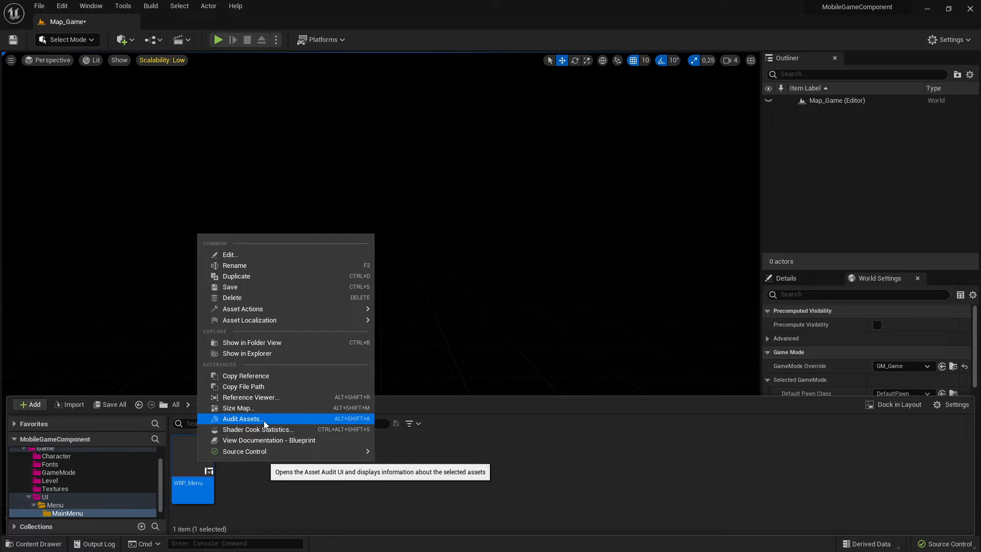
pyautogui.click(248, 398)
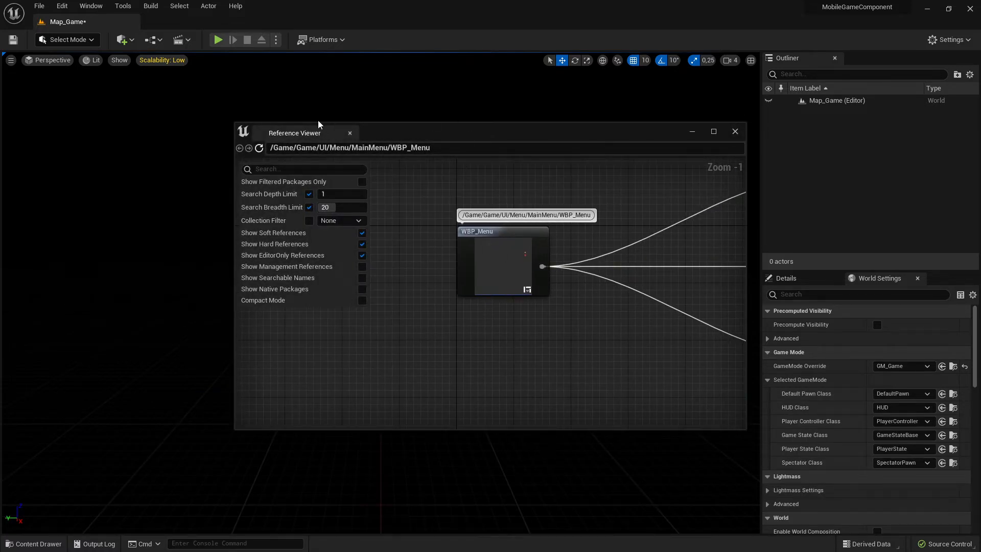
pyautogui.moveTo(289, 133); pyautogui.dragTo(285, 22)
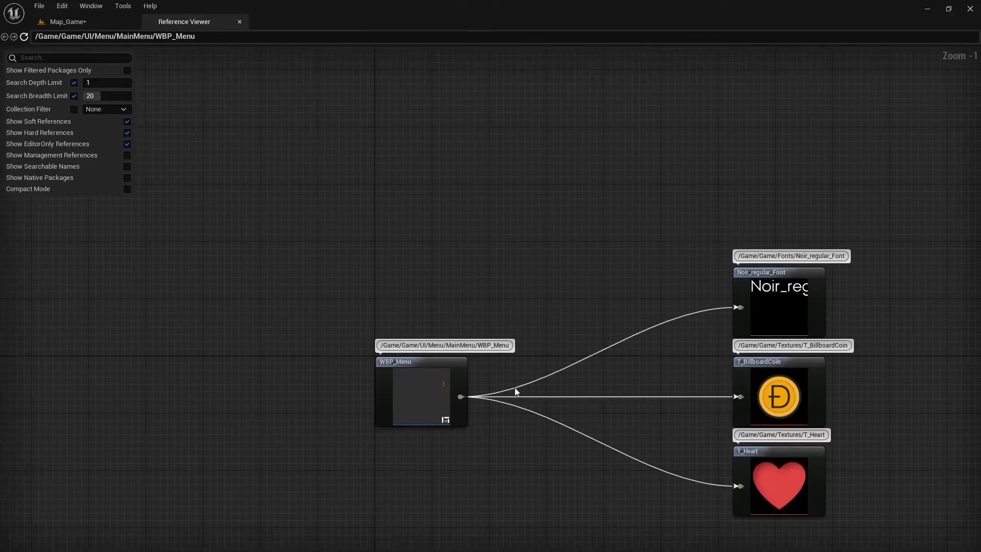
pyautogui.click(408, 393)
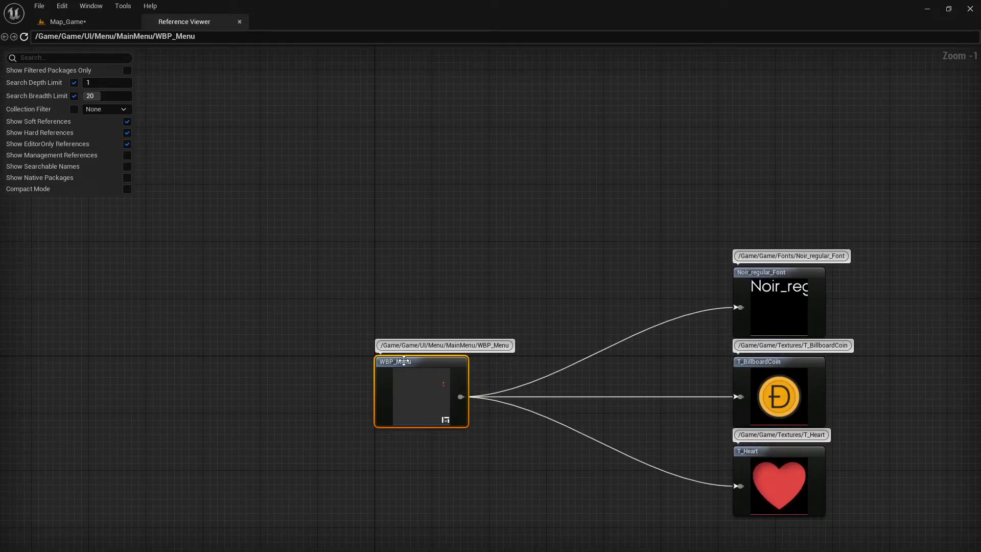
# Select the font and texture dependency nodes in the Reference Viewer, then close the viewer.
pyautogui.click(68, 21)
pyautogui.click(34, 544)
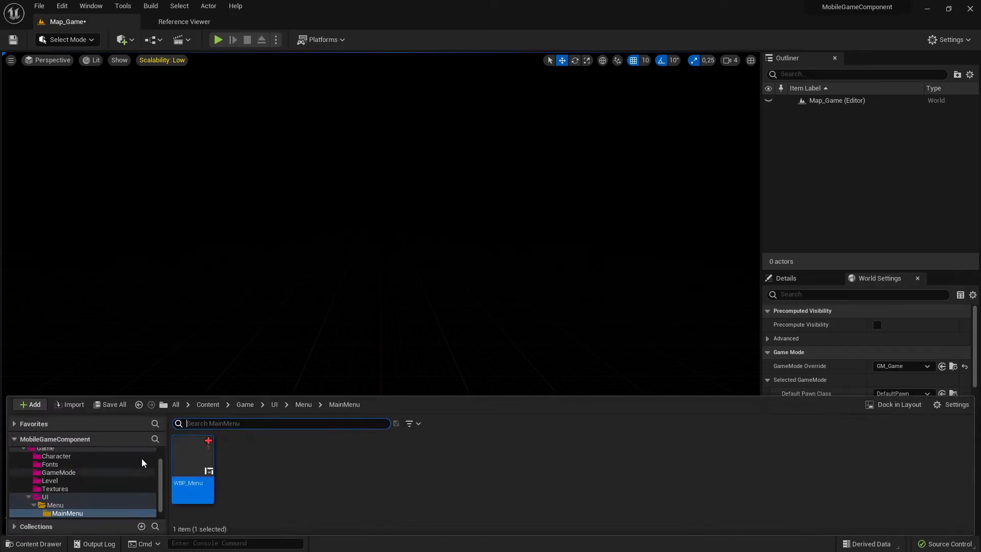
pyautogui.click(179, 24)
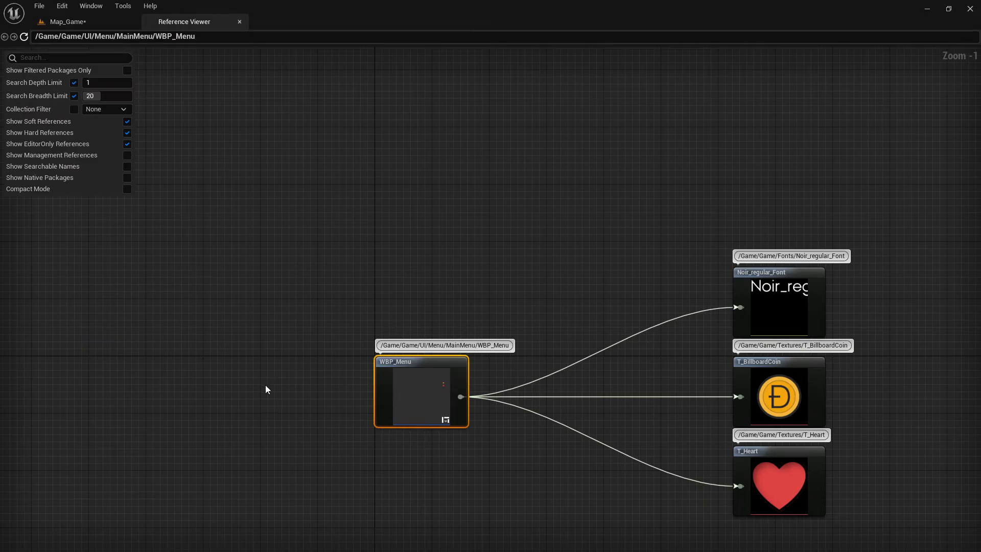
pyautogui.moveTo(309, 274); pyautogui.dragTo(486, 500)
pyautogui.moveTo(281, 283); pyautogui.dragTo(535, 534)
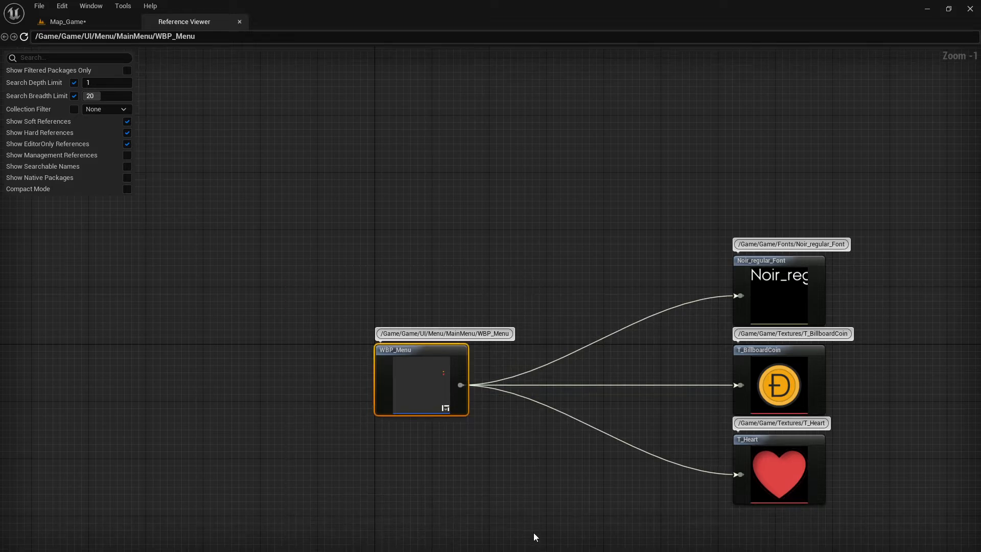
pyautogui.moveTo(643, 246); pyautogui.dragTo(869, 522)
pyautogui.moveTo(718, 230); pyautogui.dragTo(864, 541)
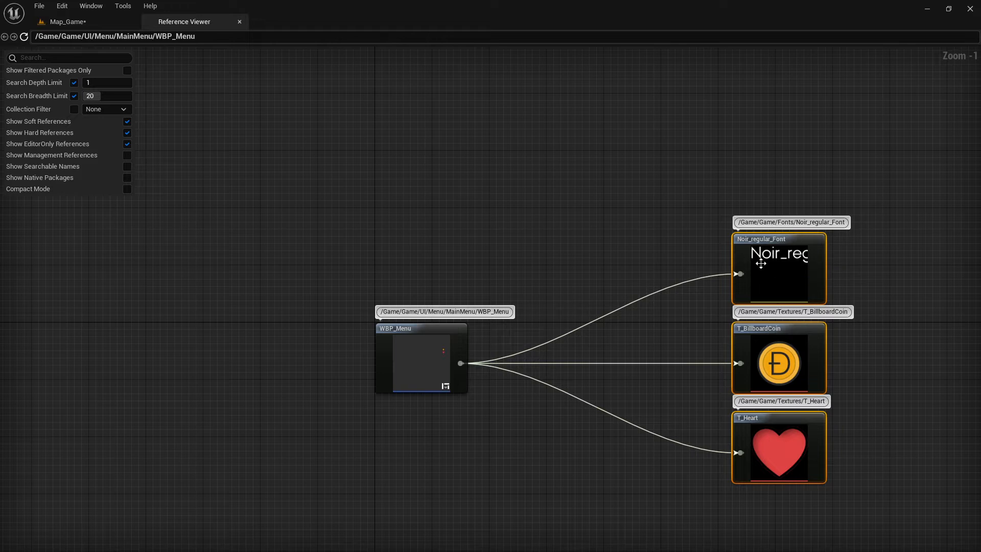
pyautogui.click(239, 22)
# Locate the GM_Game game mode asset in the content browser from the GameMode Override setting.
pyautogui.click(41, 539)
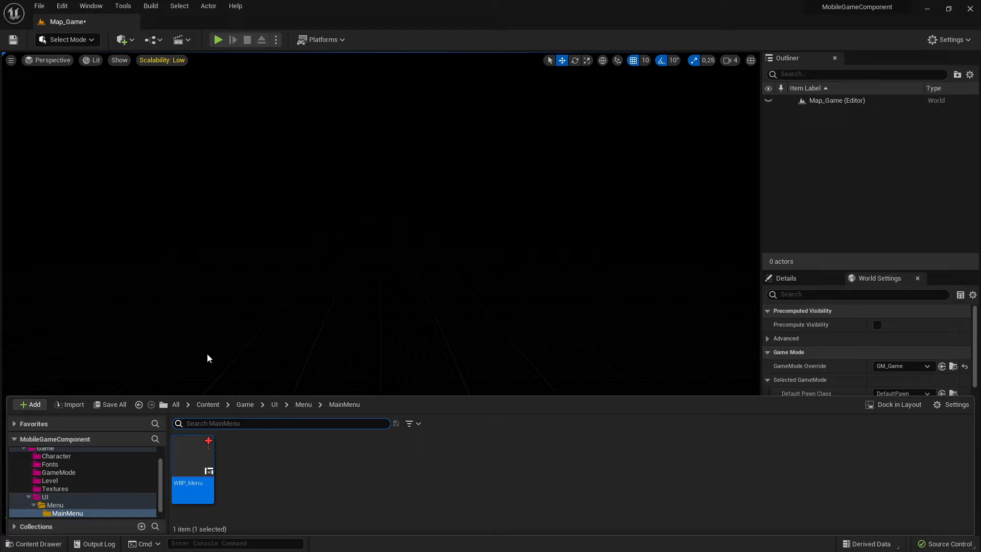
pyautogui.click(488, 262)
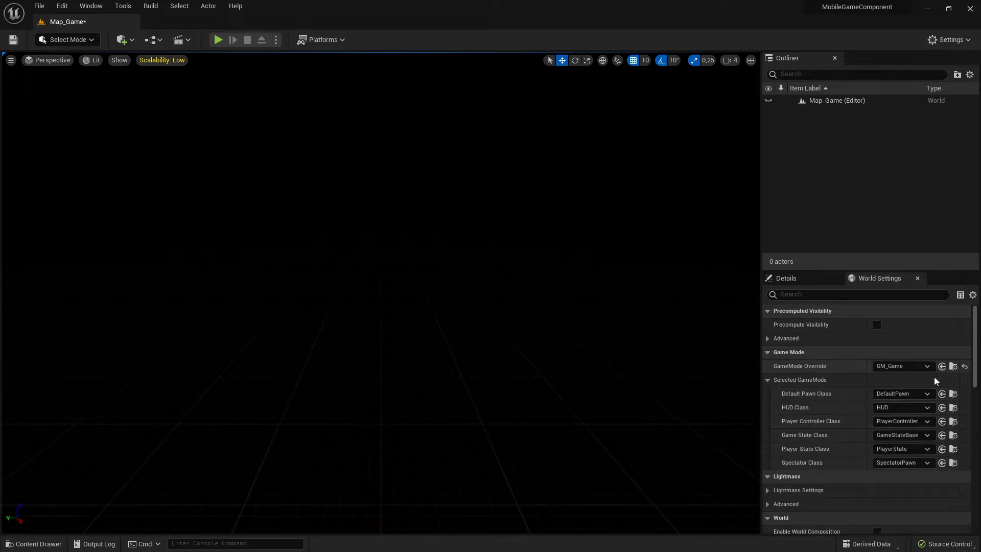
pyautogui.click(953, 365)
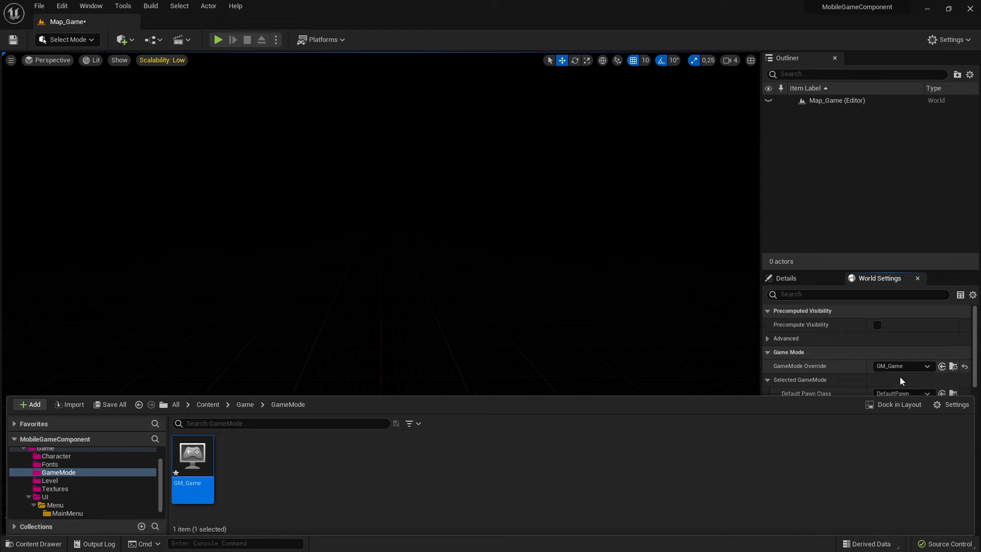
# Open the GM_Game blueprint and set the Create Widget node's class to WBP_Menu.
pyautogui.doubleClick(190, 459)
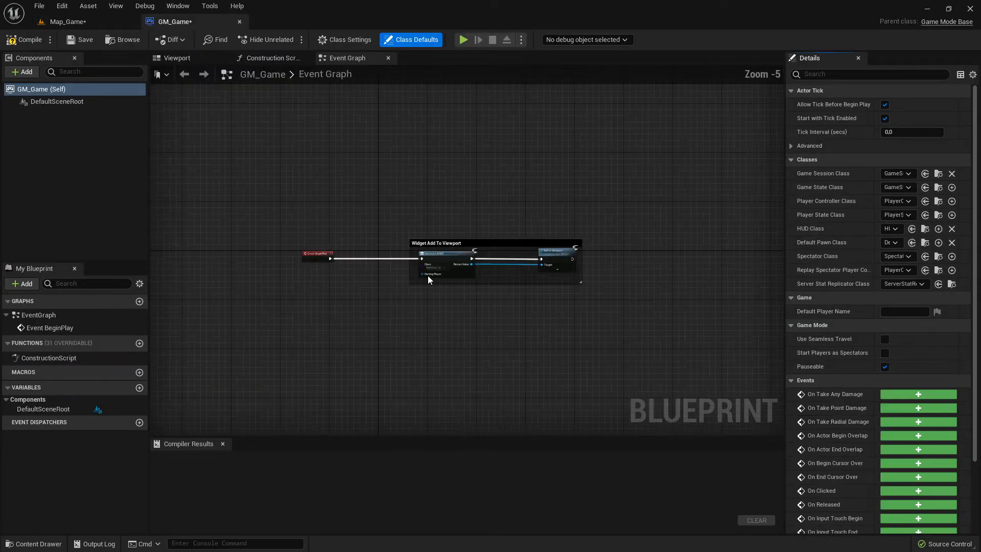
pyautogui.click(223, 444)
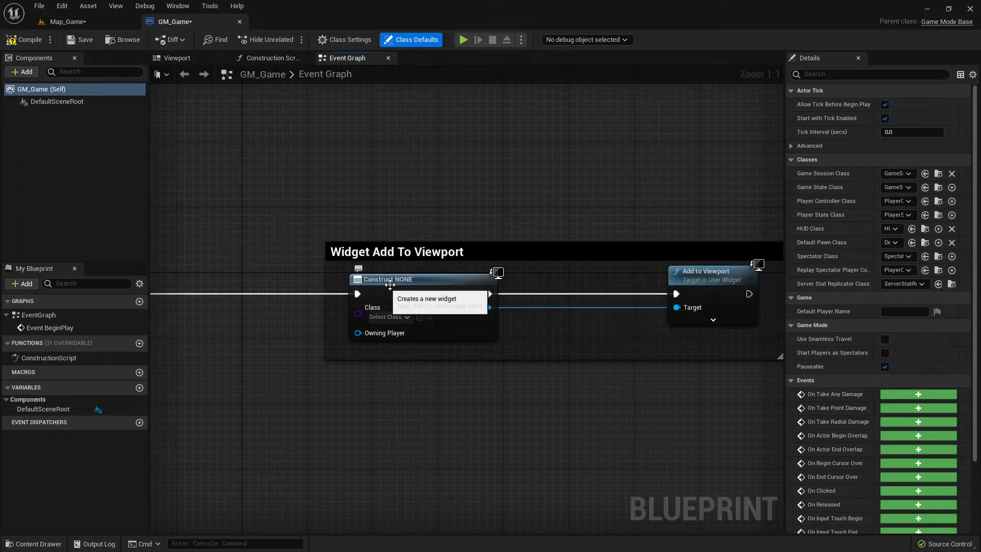
pyautogui.click(391, 317)
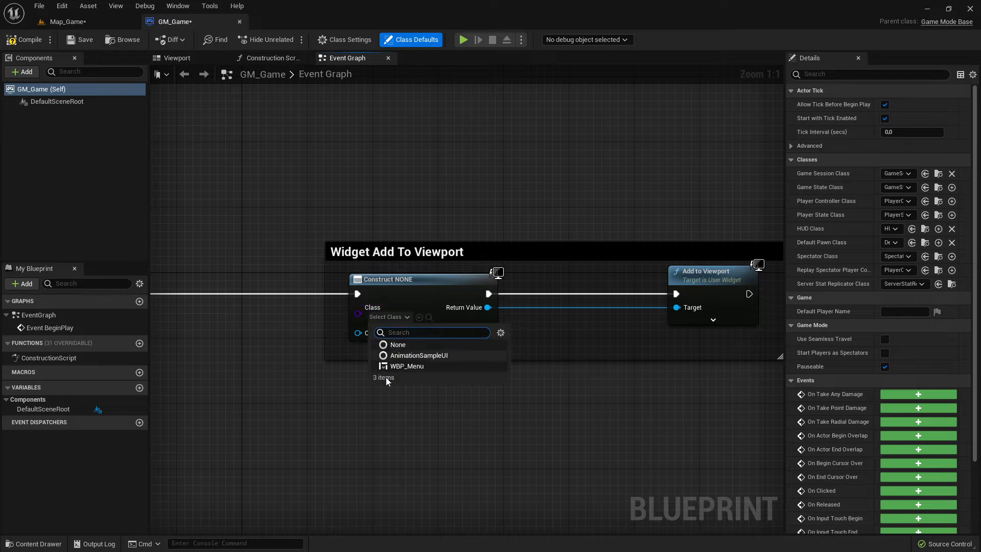
pyautogui.click(410, 366)
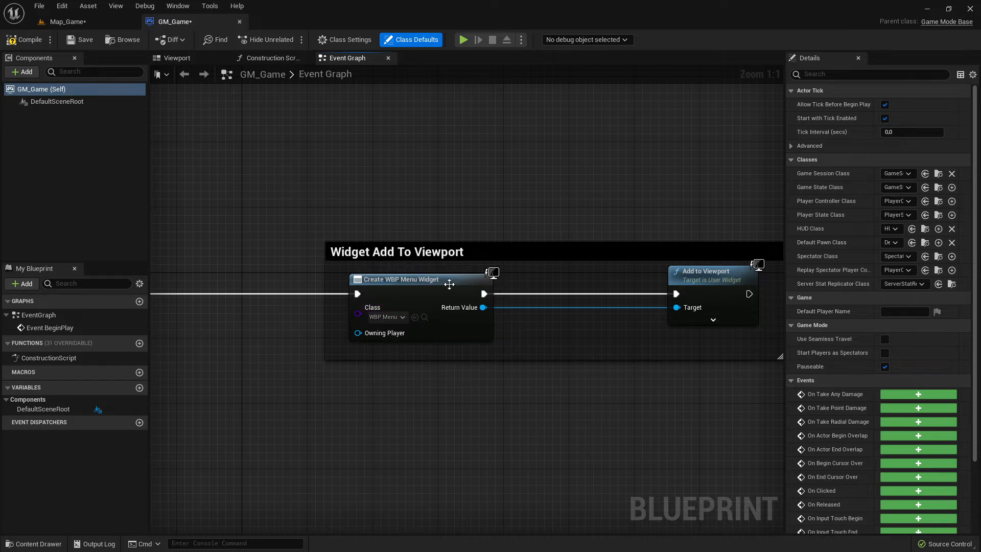
# Save the GM_Game blueprint, return to the level and save it as well.
pyautogui.moveTo(280, 206); pyautogui.dragTo(625, 441)
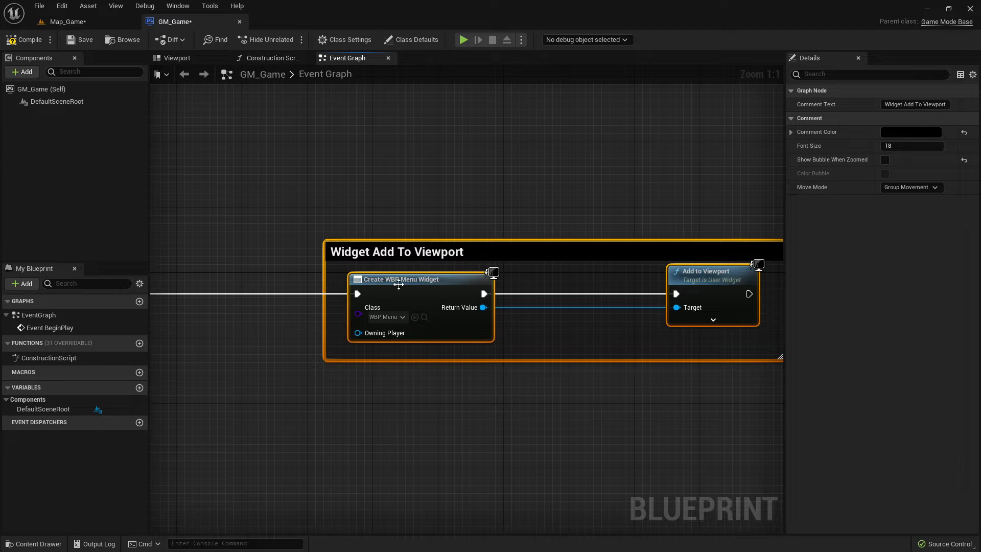
pyautogui.click(86, 42)
pyautogui.click(93, 26)
pyautogui.click(13, 40)
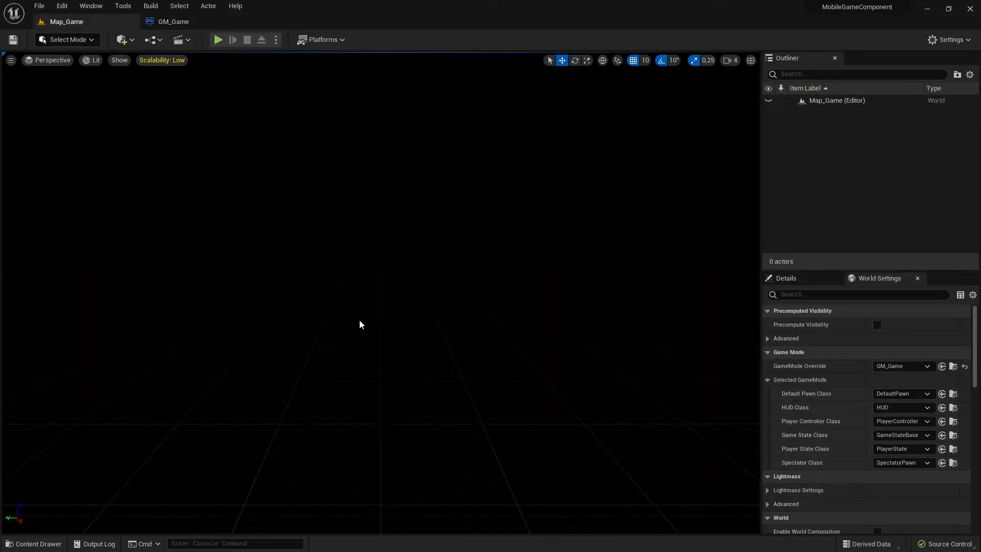
# Try to play in editor and open the Map_Game level blueprint reported with compile errors.
pyautogui.click(34, 543)
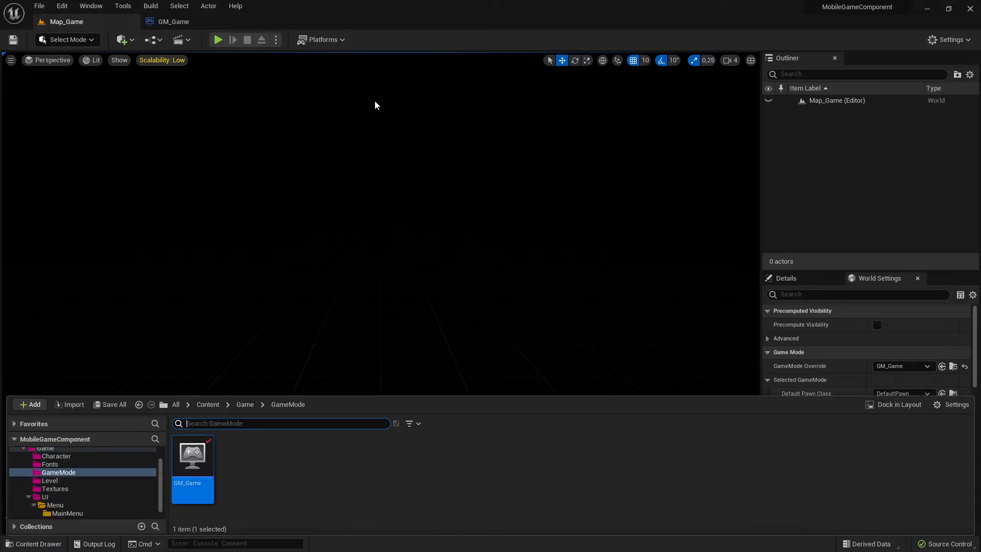
pyautogui.click(218, 39)
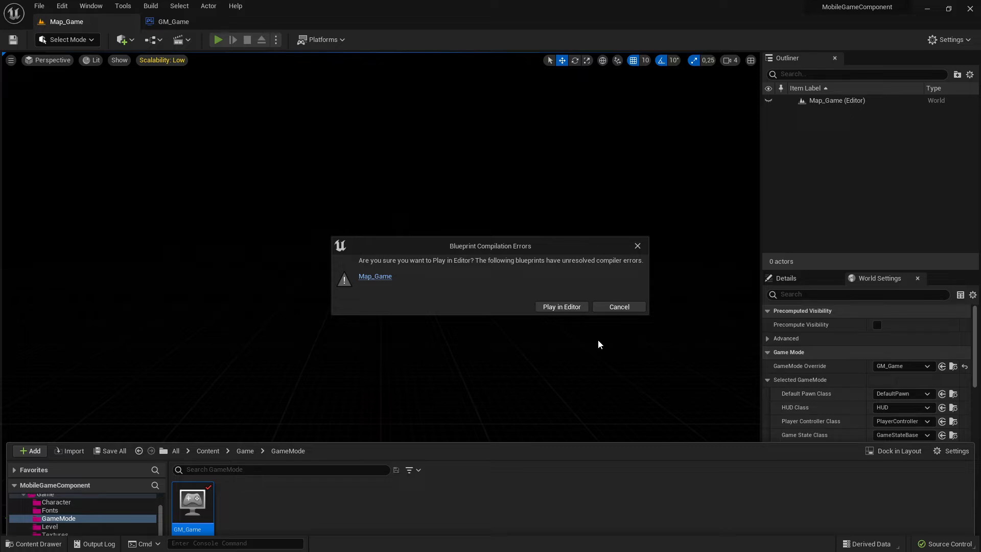
pyautogui.click(364, 276)
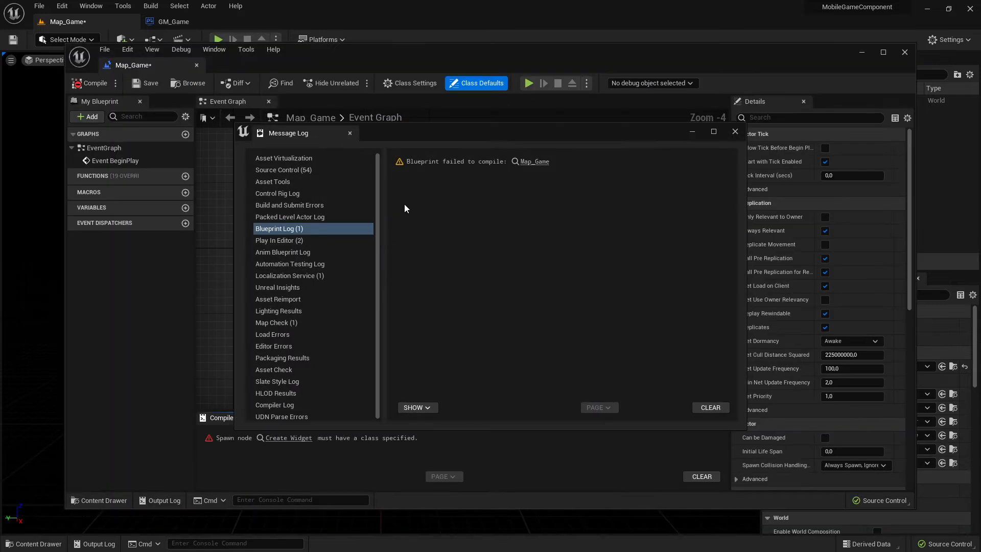
pyautogui.moveTo(134, 65); pyautogui.dragTo(220, 19)
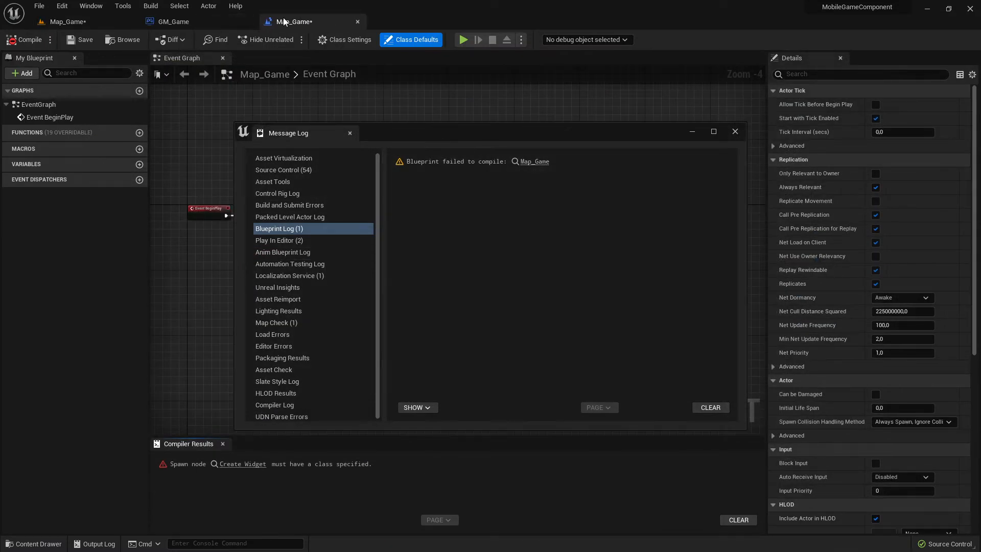
pyautogui.click(735, 132)
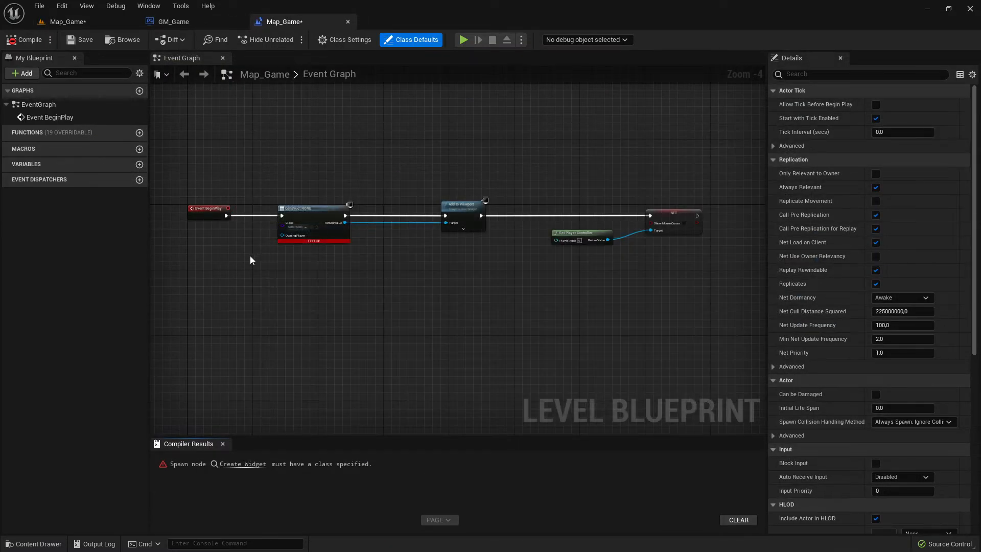
# Delete all the old widget nodes from the Map_Game level blueprint's event graph.
pyautogui.moveTo(250, 255); pyautogui.dragTo(443, 320, button='right')
pyautogui.scroll(4, 440, 322)
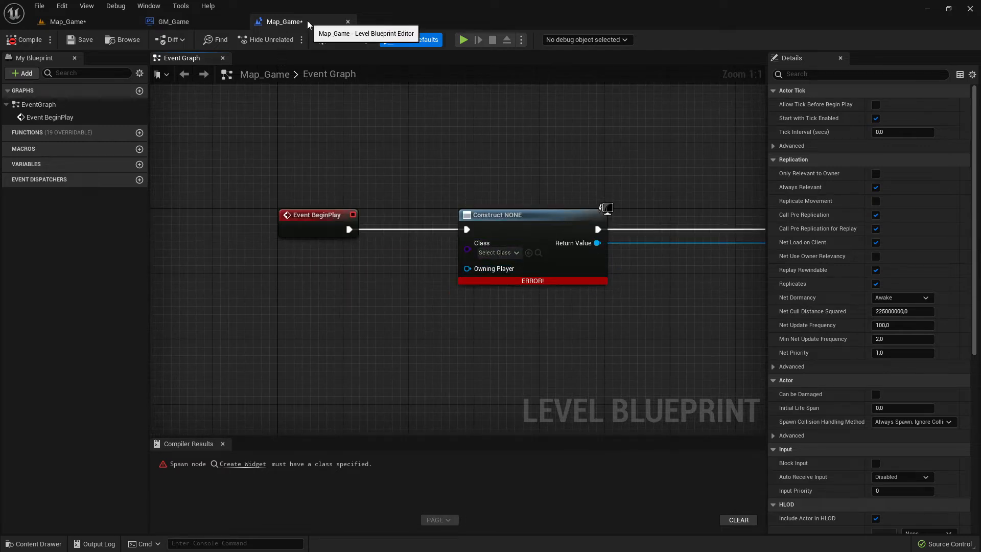
pyautogui.click(206, 22)
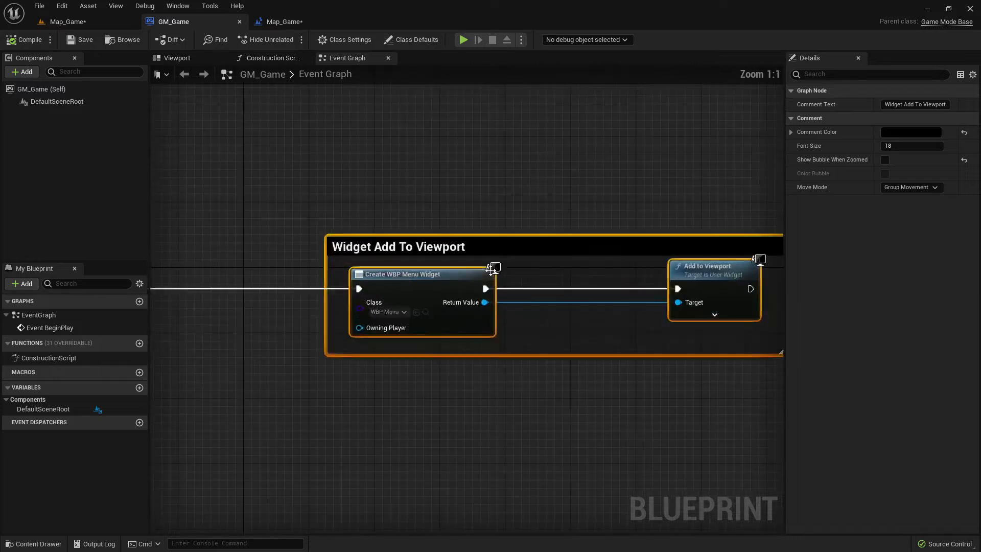
pyautogui.click(281, 21)
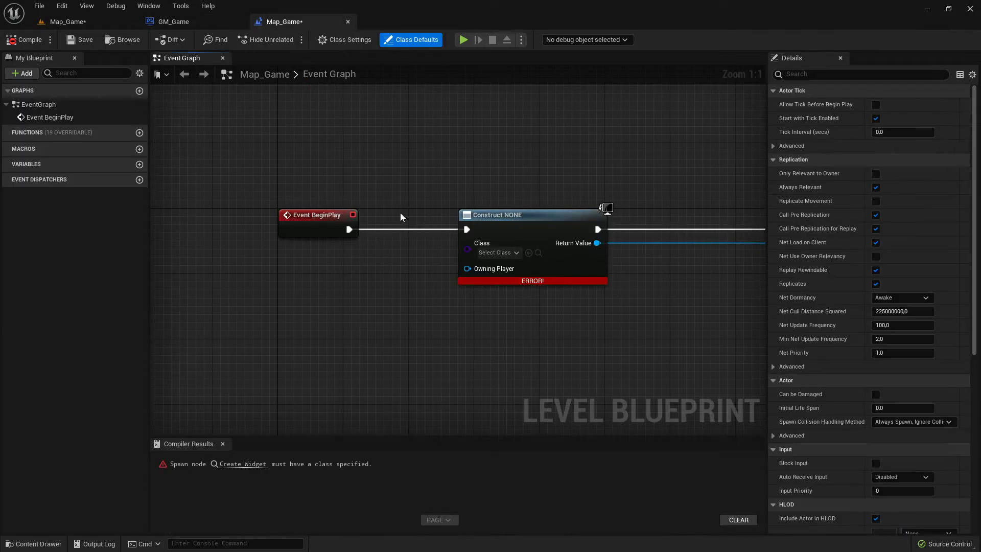
pyautogui.scroll(-4, 422, 243)
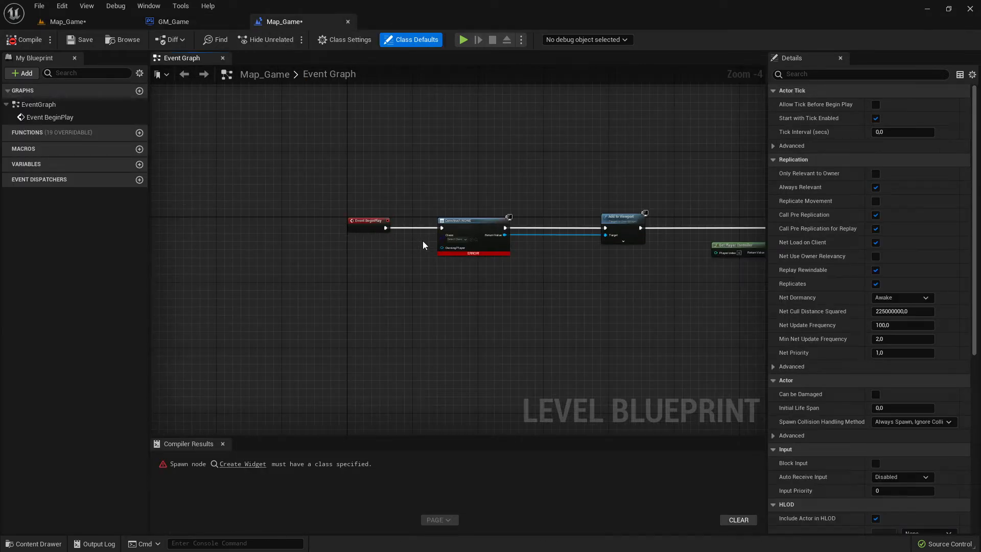
pyautogui.moveTo(423, 245); pyautogui.dragTo(301, 257, button='right')
pyautogui.scroll(4, 324, 260)
pyautogui.moveTo(263, 160); pyautogui.dragTo(399, 238, button='right')
pyautogui.scroll(-5, 402, 246)
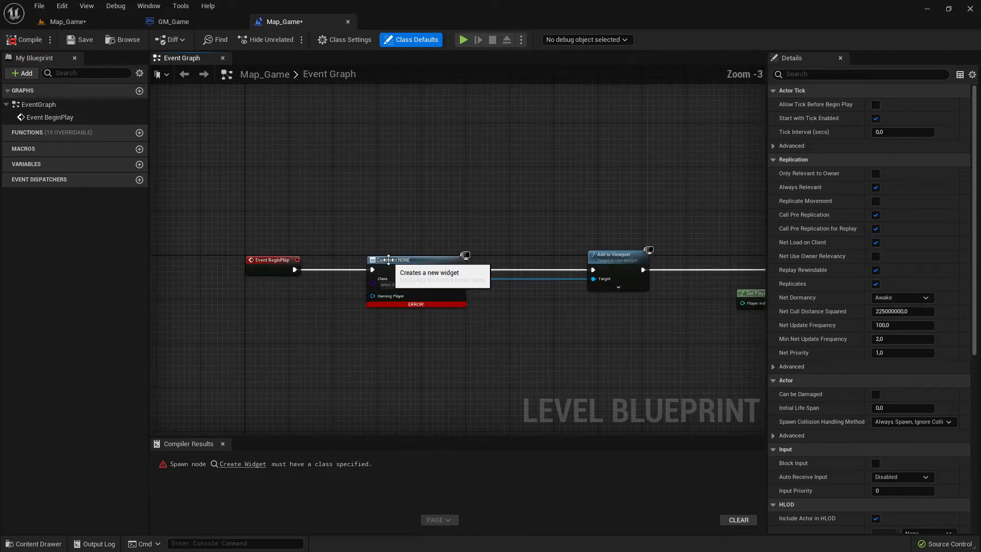
pyautogui.moveTo(252, 194); pyautogui.dragTo(722, 344)
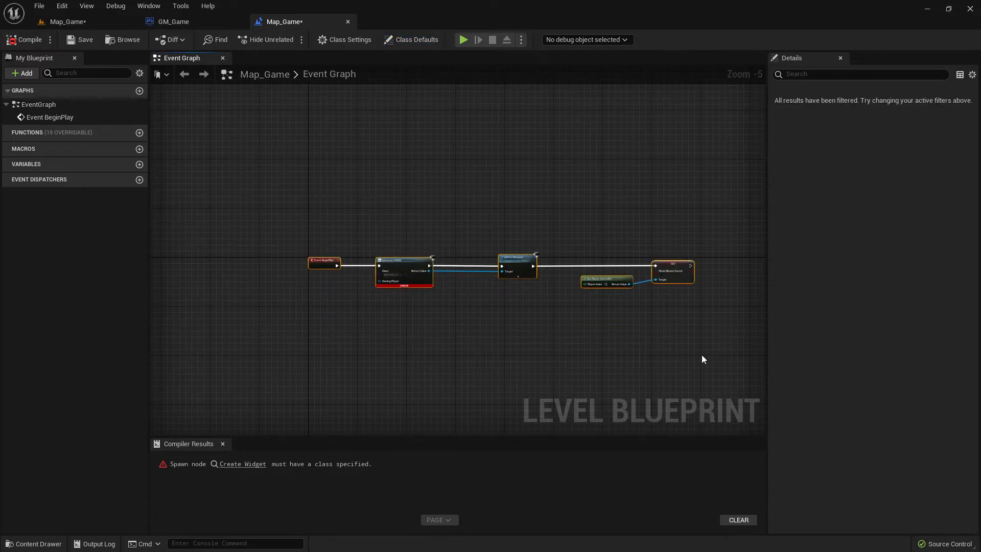
pyautogui.press('Delete')
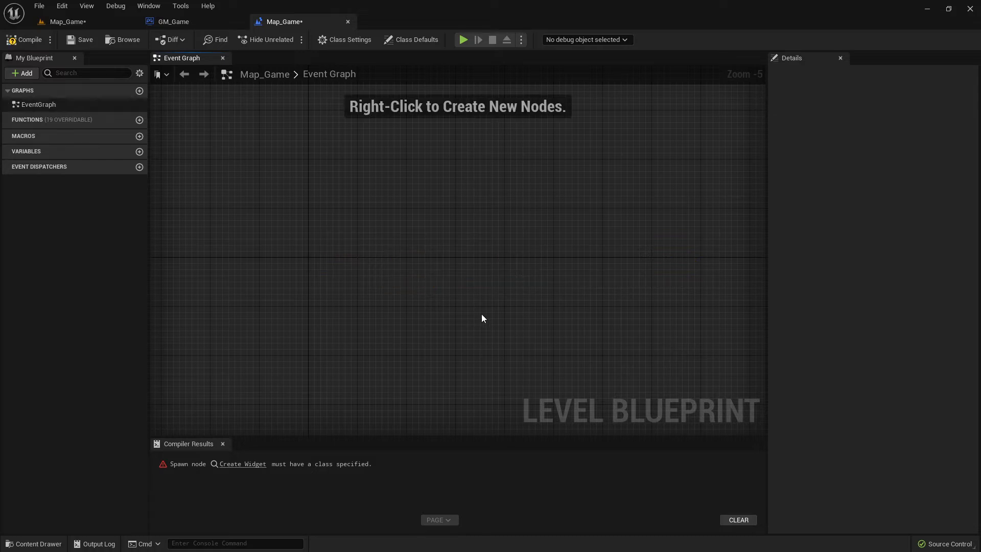
# Compile and save the Map_Game level blueprint, then close its editor.
pyautogui.click(31, 40)
pyautogui.click(84, 39)
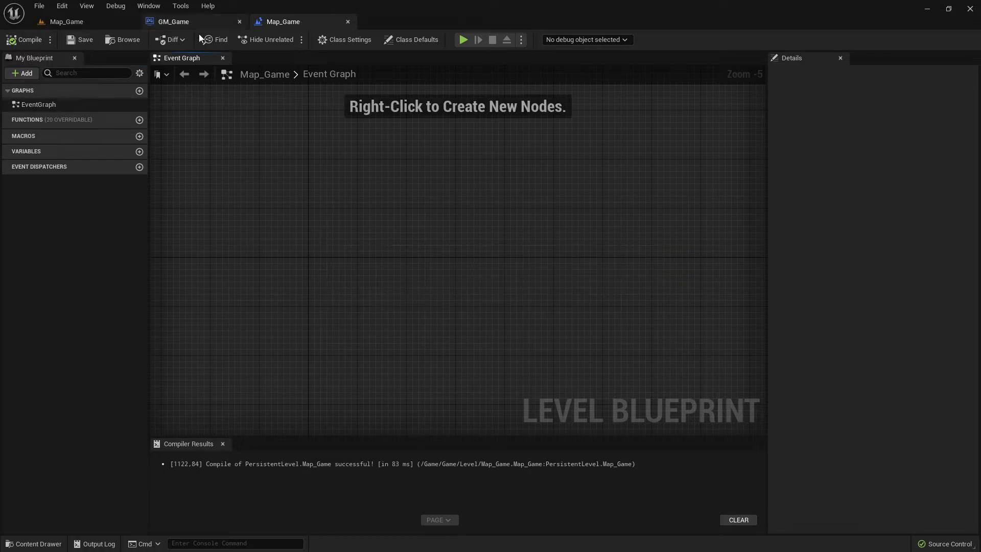
pyautogui.click(348, 22)
# Reopen the level blueprint from the level editor to inspect its event graph, then close it.
pyautogui.scroll(-4, 326, 216)
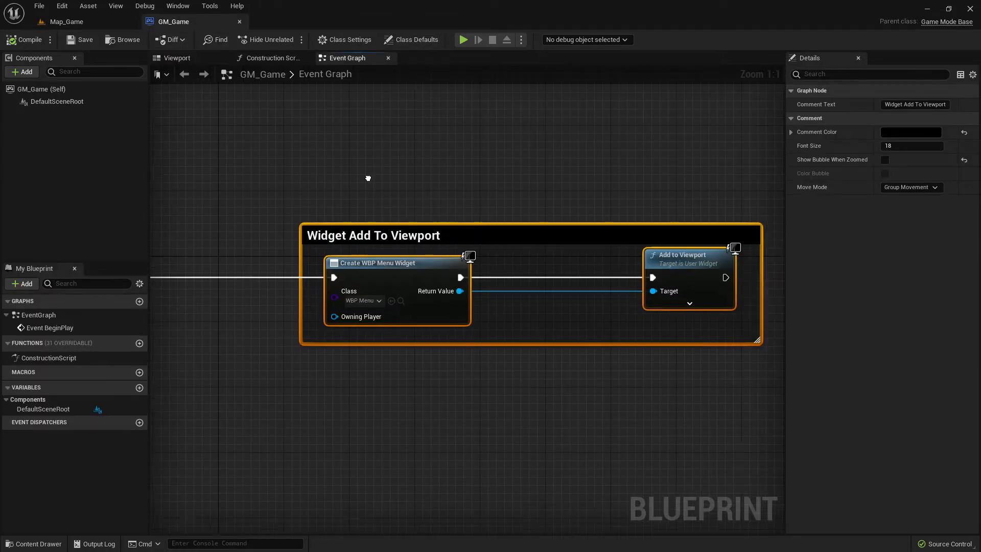
pyautogui.moveTo(257, 216); pyautogui.dragTo(406, 237, button='right')
pyautogui.scroll(2, 406, 237)
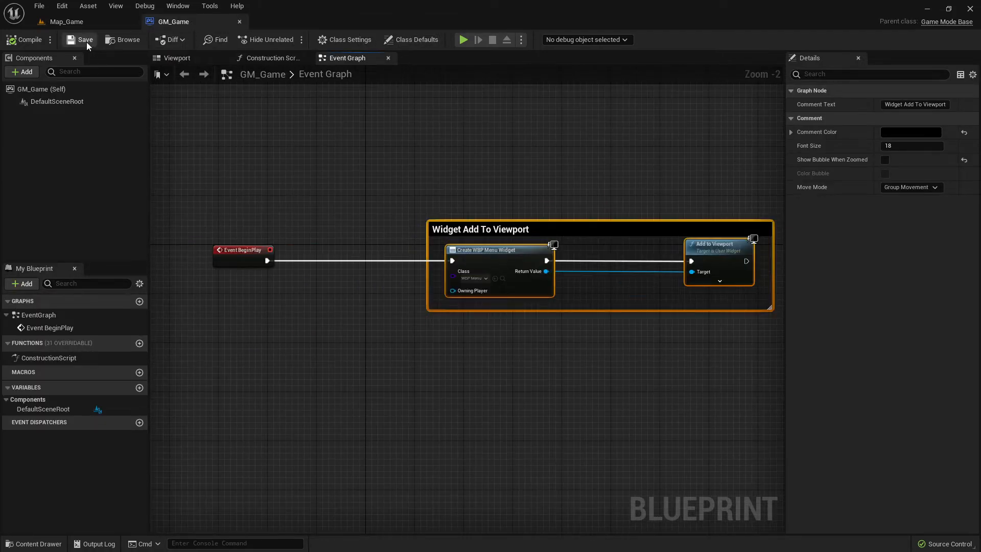
pyautogui.click(86, 23)
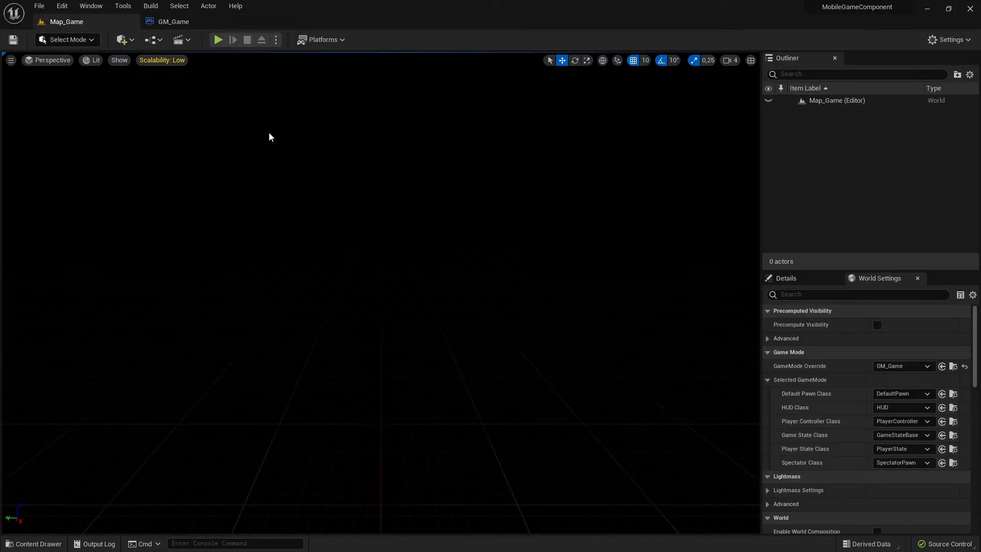
pyautogui.click(150, 40)
pyautogui.click(202, 112)
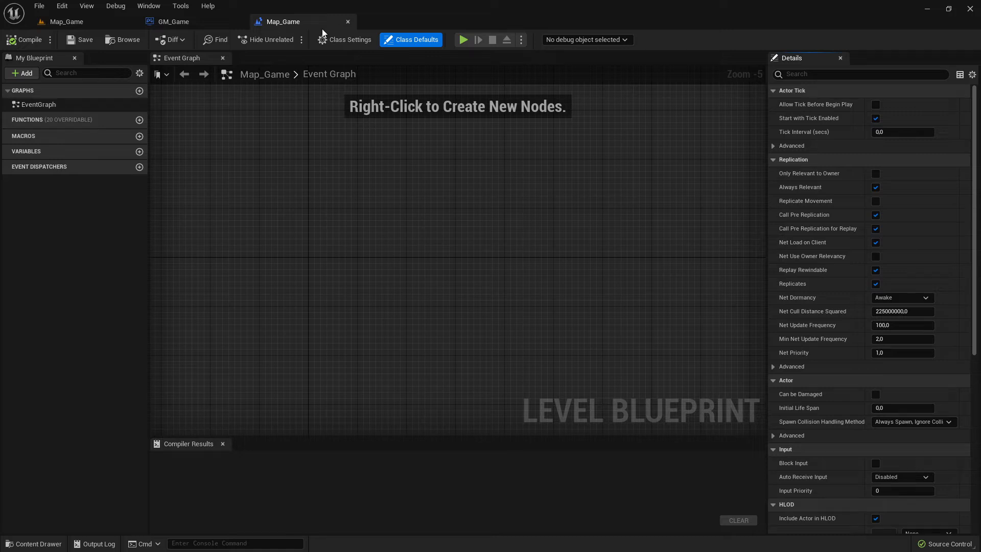
pyautogui.click(347, 22)
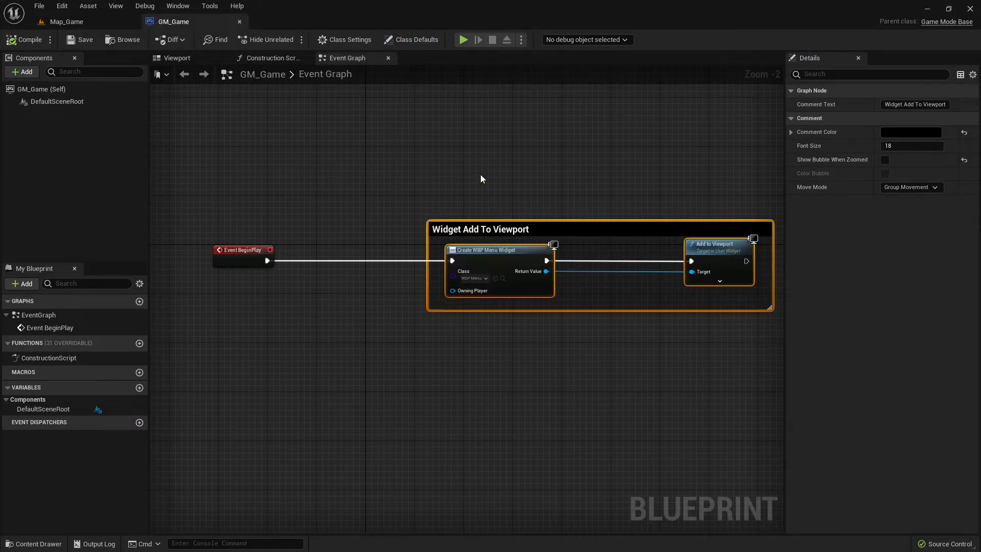
# Review the game plan and main menu planning images in the image viewer, then close it.
pyautogui.scroll(-5, 327, 215)
pyautogui.scroll(3, 351, 228)
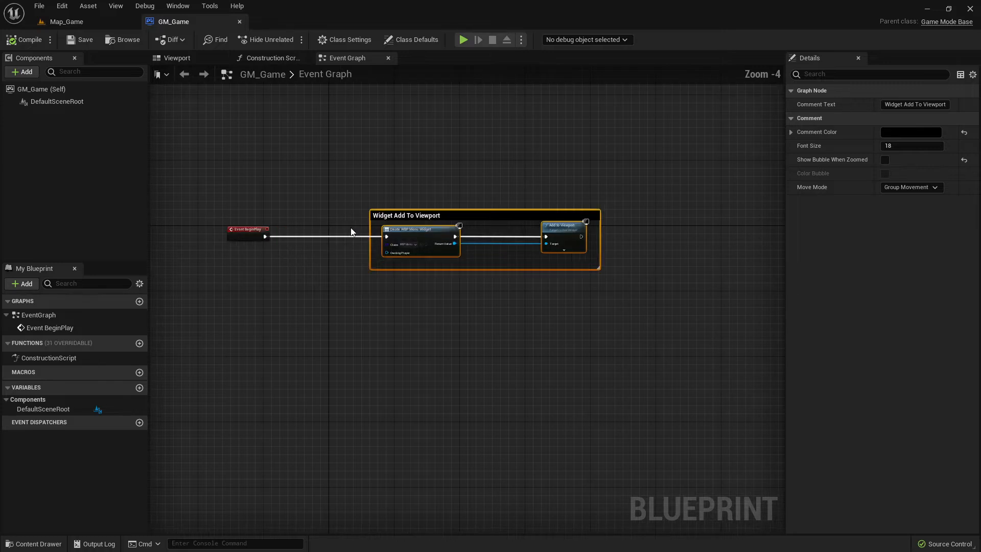
pyautogui.scroll(1, 350, 228)
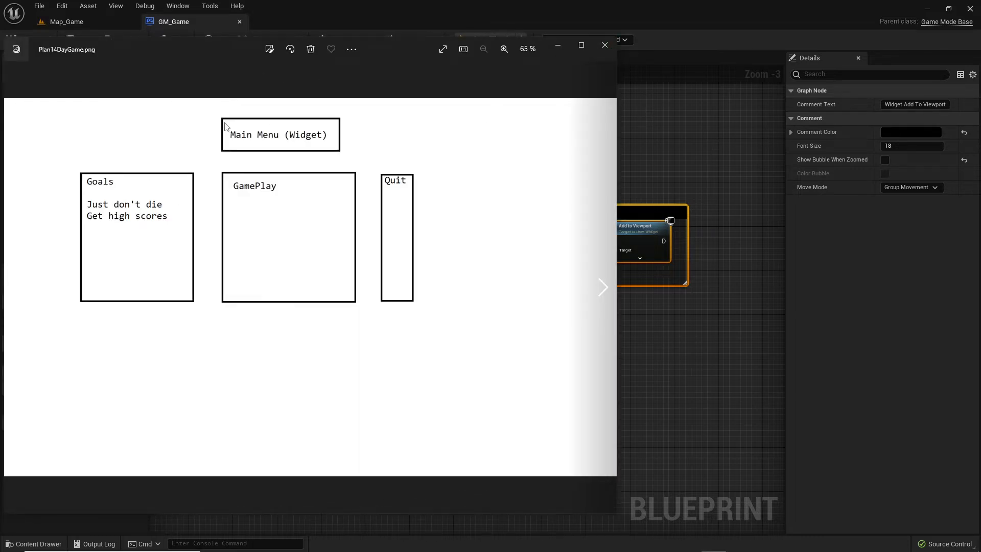
pyautogui.click(603, 46)
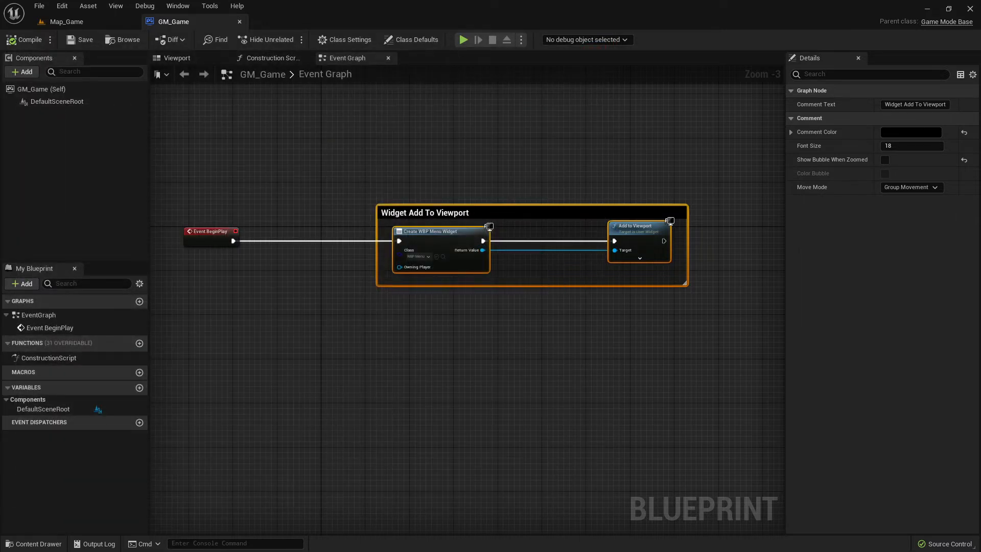
pyautogui.hotkey('alt', 'Tab')
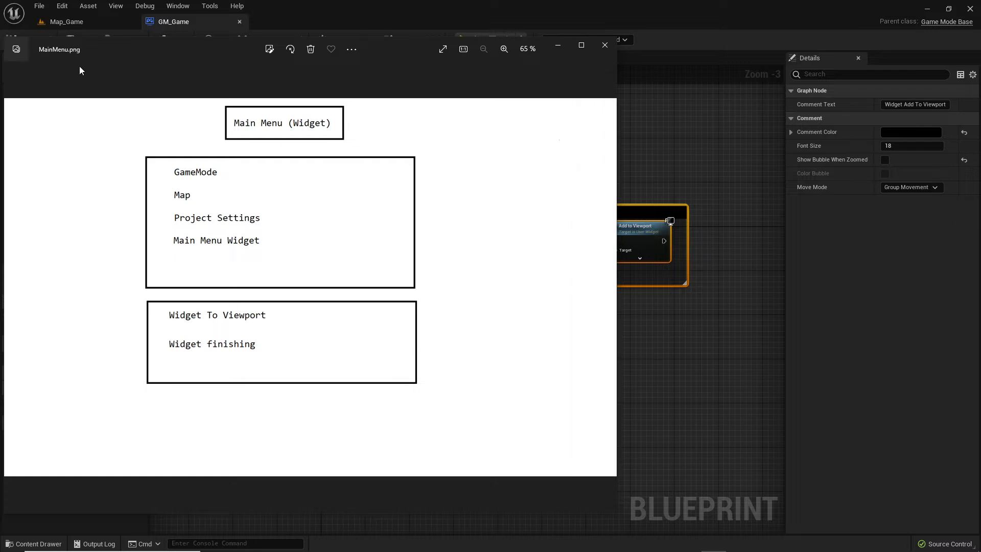
pyautogui.moveTo(152, 45); pyautogui.dragTo(419, 195)
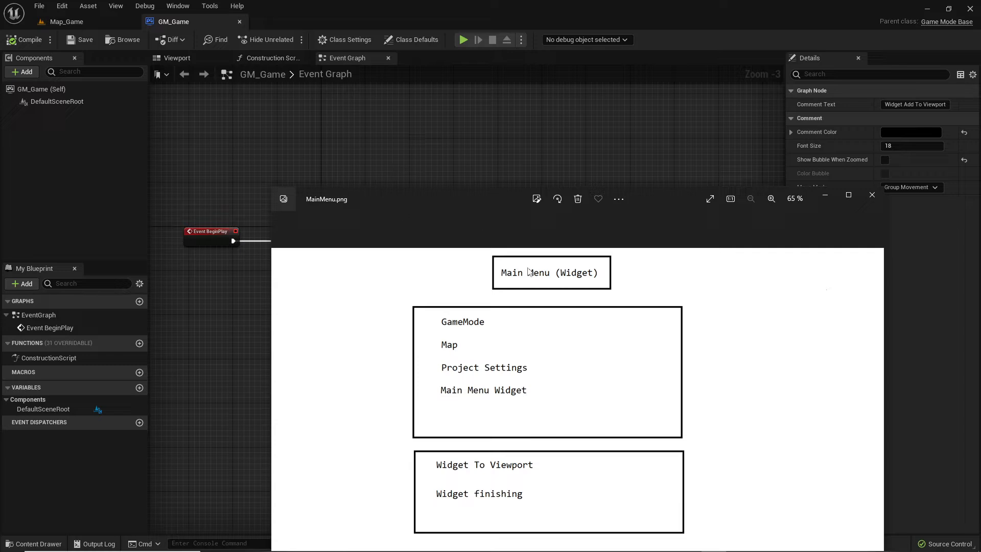
pyautogui.click(872, 195)
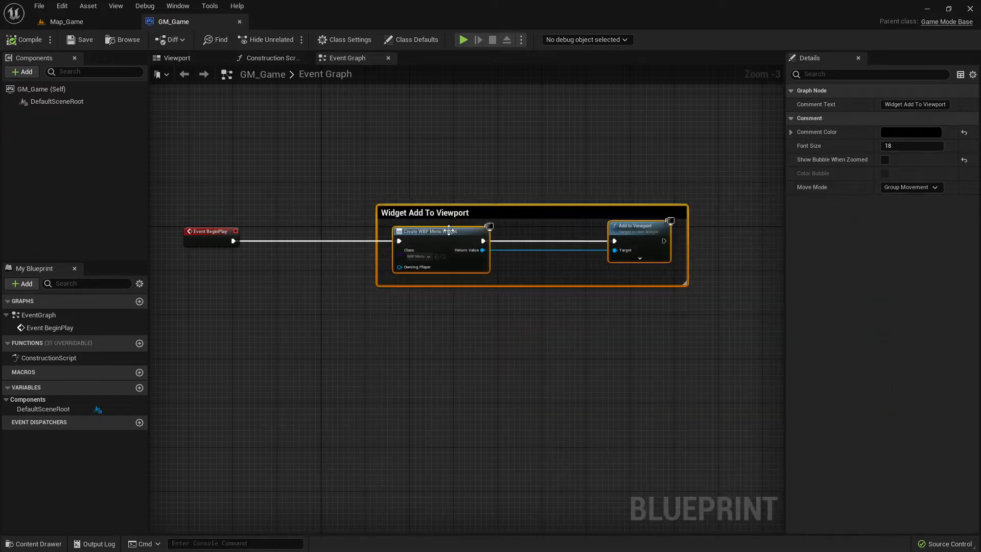
# Compile the GM_Game blueprint with its WBP_Menu widget setup.
pyautogui.click(96, 27)
pyautogui.click(211, 20)
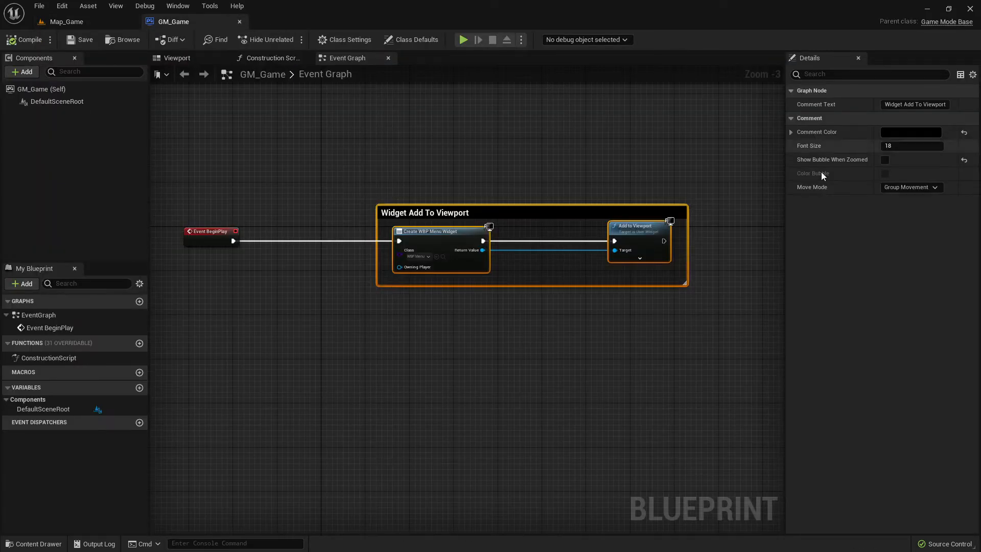
pyautogui.click(67, 21)
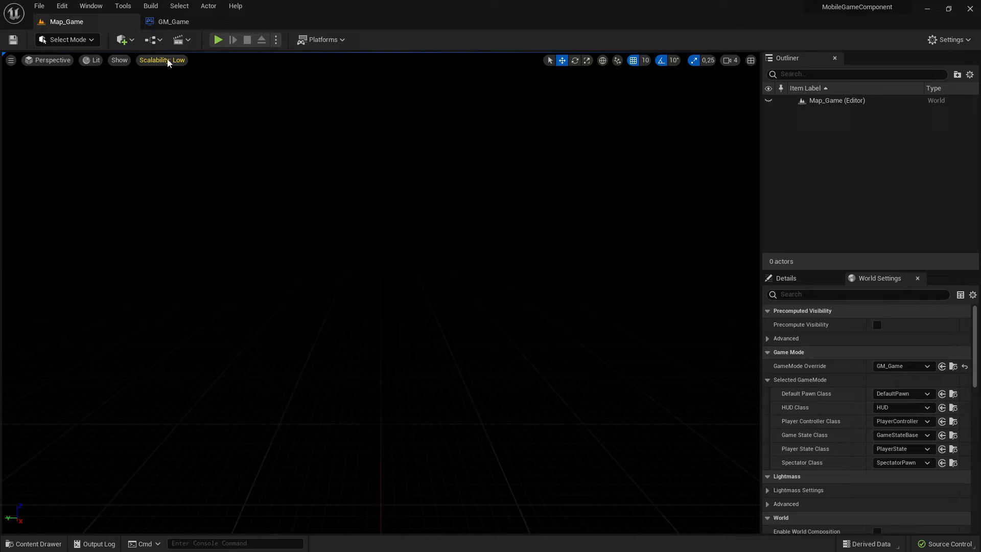
pyautogui.click(173, 22)
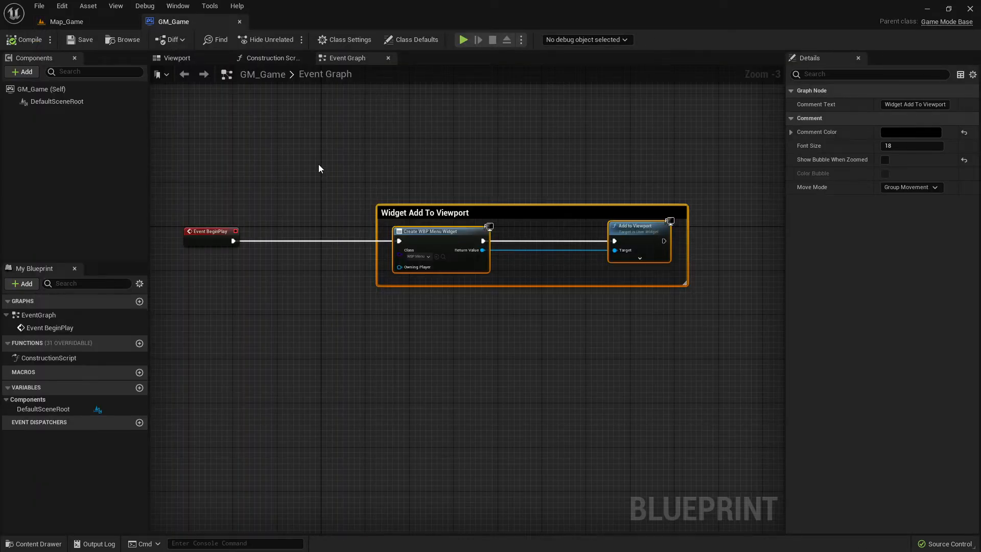
pyautogui.moveTo(319, 169); pyautogui.dragTo(328, 228, button='right')
pyautogui.scroll(3, 329, 234)
pyautogui.scroll(-3, 329, 234)
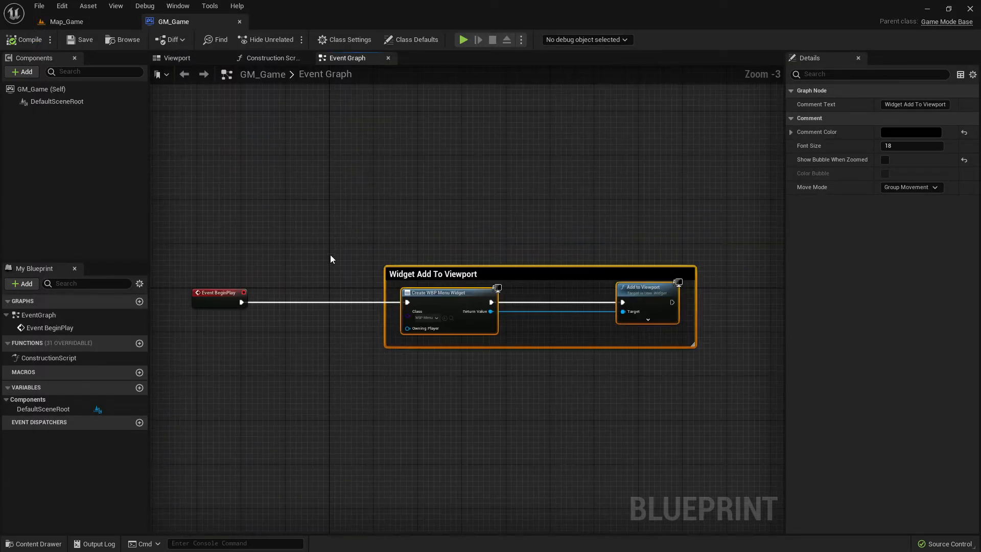
pyautogui.click(20, 38)
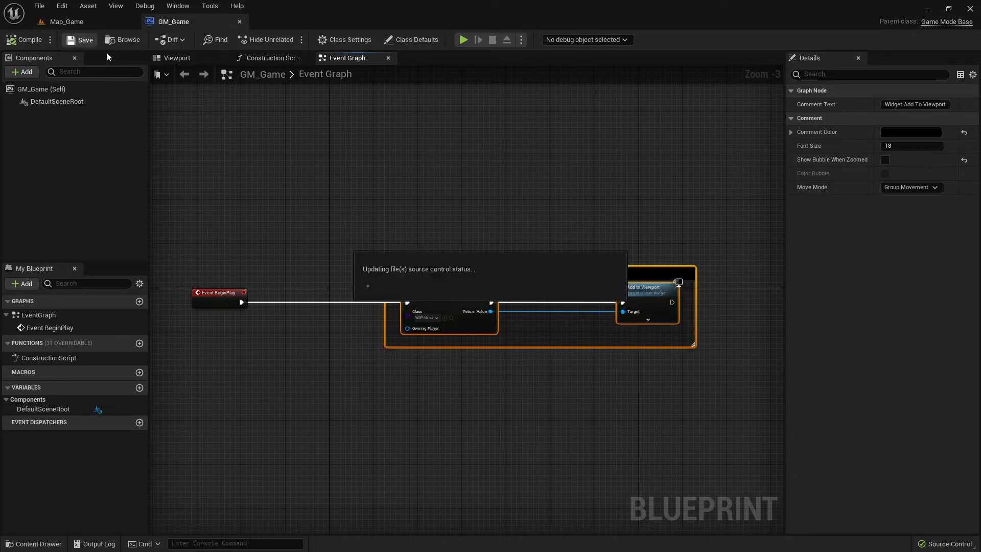
# Play-test the Map_Game level to check the menu widget on screen, then stop the session.
pyautogui.click(64, 23)
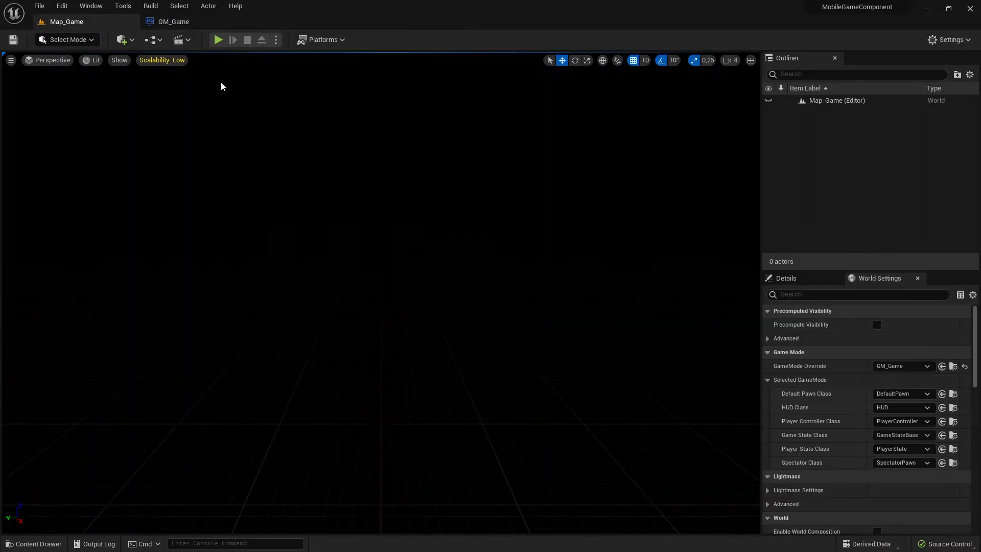
pyautogui.click(217, 38)
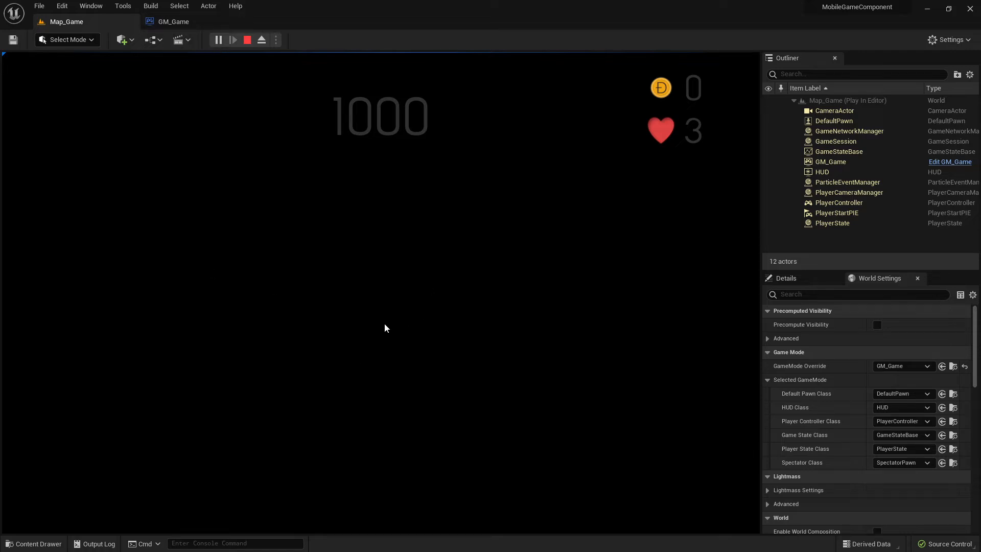
pyautogui.click(171, 23)
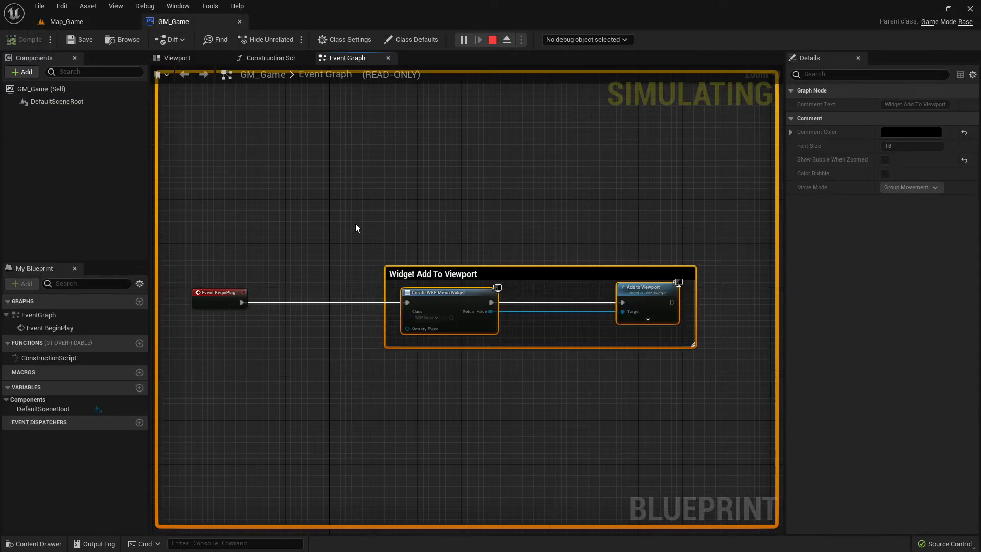
pyautogui.click(492, 43)
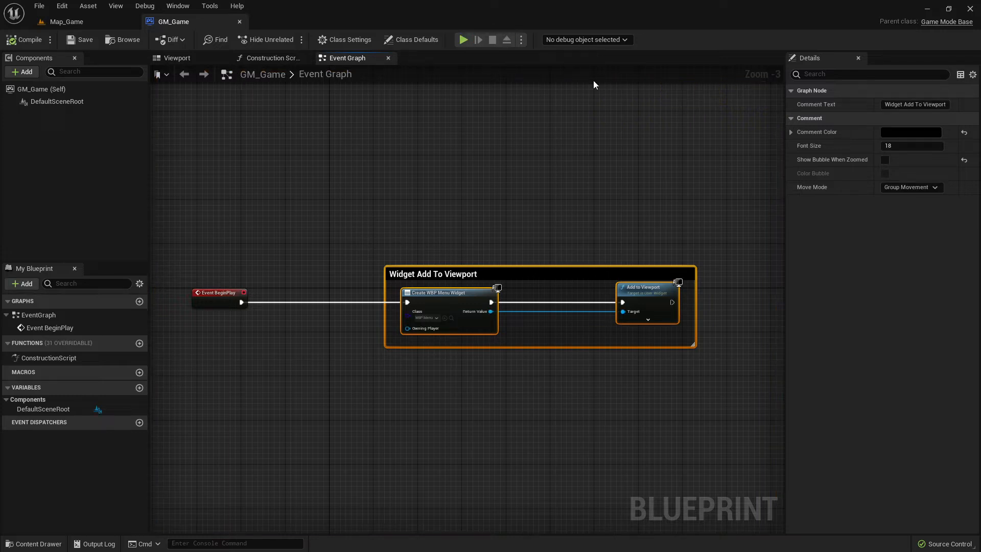
# Open the WBP_Menu widget blueprint from the MainMenu folder and dock its editor as a tab.
pyautogui.click(69, 21)
pyautogui.hotkey('ctrl', 'space')
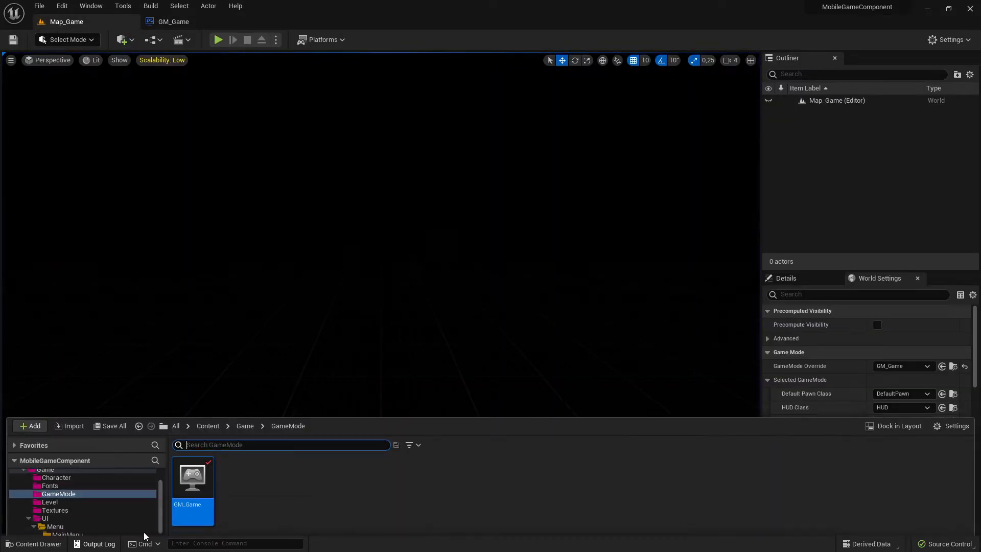
pyautogui.click(72, 513)
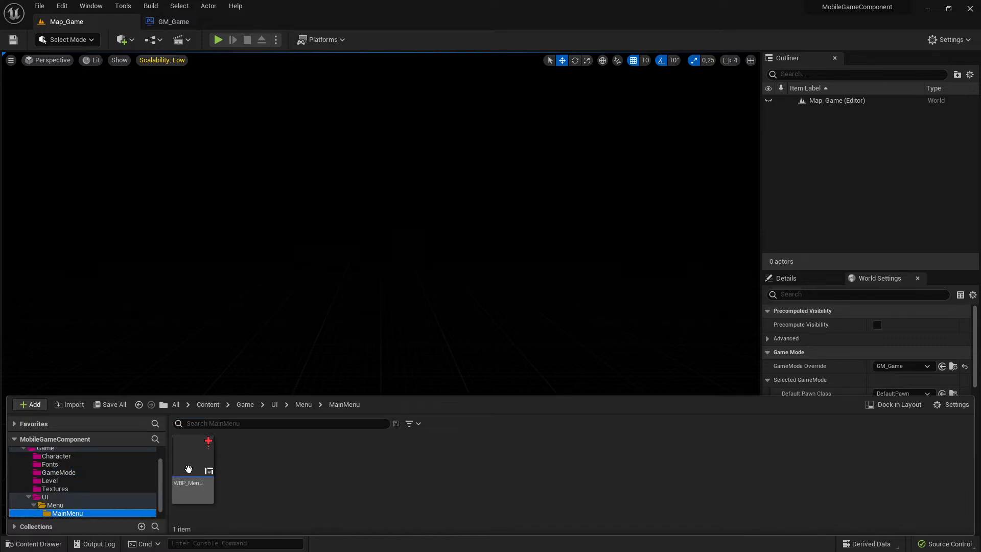
pyautogui.click(187, 459)
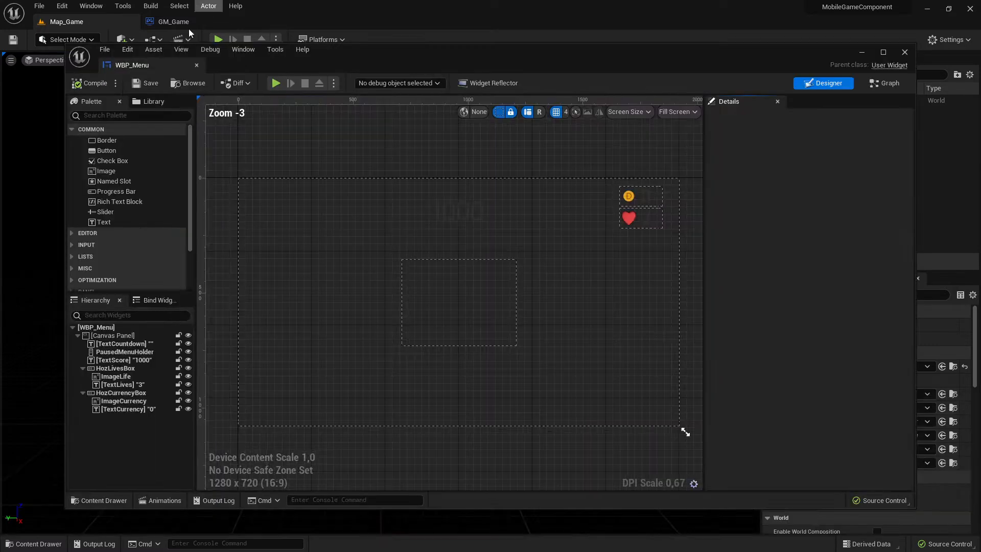
pyautogui.click(189, 26)
pyautogui.click(240, 23)
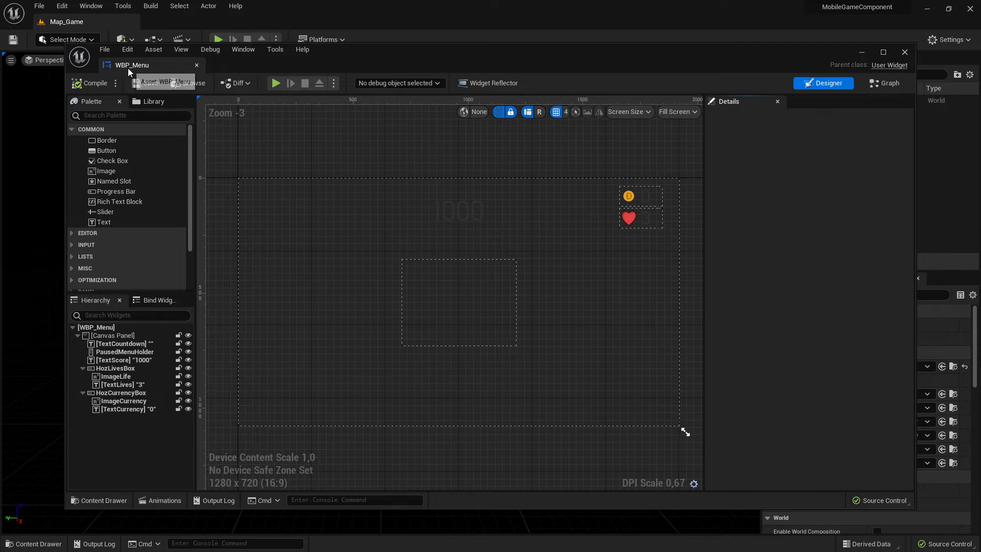
pyautogui.moveTo(128, 67); pyautogui.dragTo(206, 26)
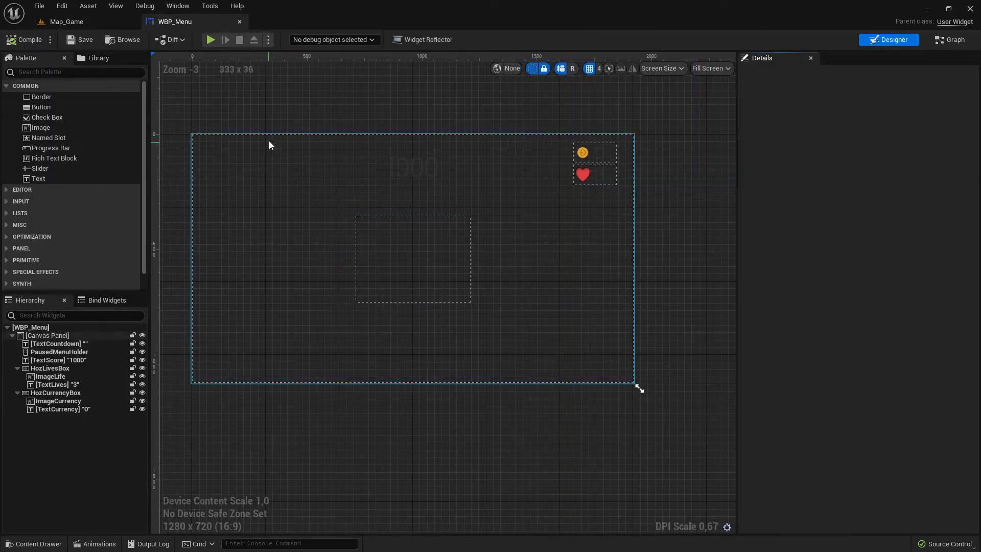
# Examine the WBP_Menu layout in the designer and its event graph.
pyautogui.moveTo(269, 145); pyautogui.dragTo(282, 162, button='right')
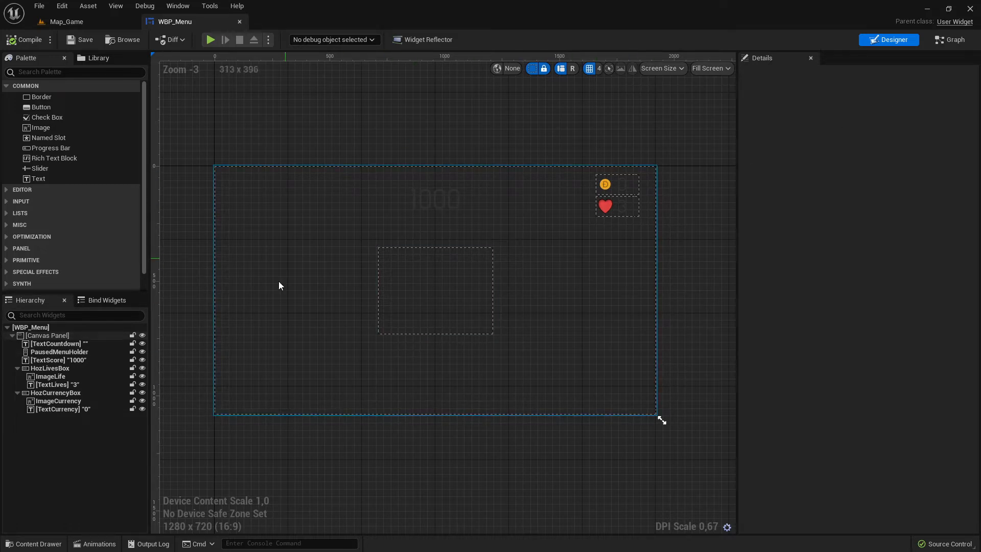
pyautogui.click(949, 39)
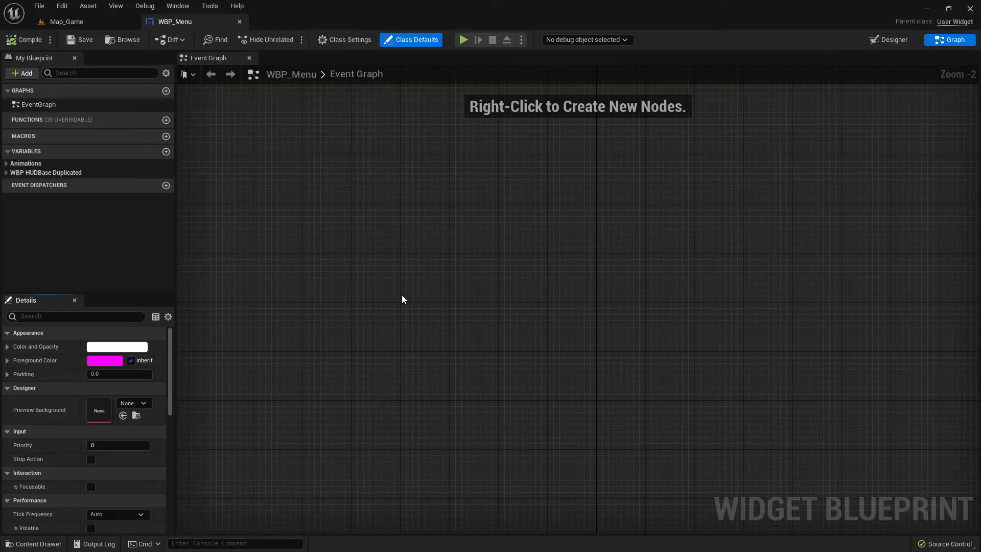
pyautogui.click(893, 41)
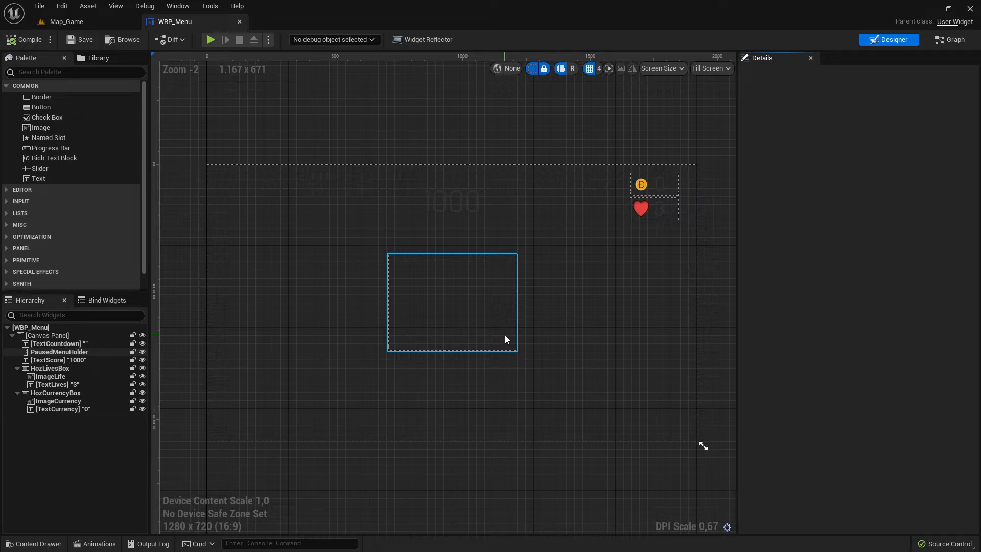
pyautogui.scroll(3, 332, 206)
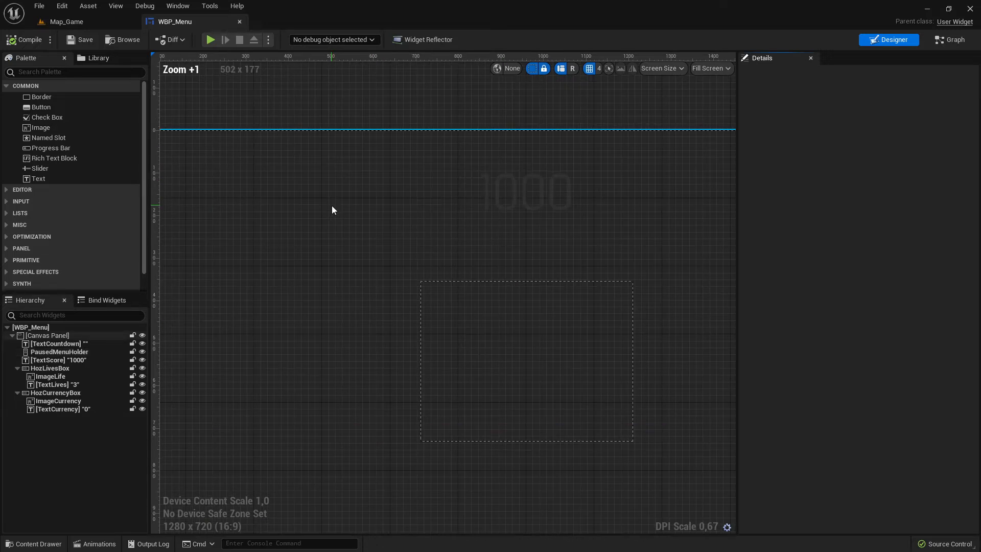
pyautogui.scroll(-2, 332, 205)
pyautogui.moveTo(332, 205); pyautogui.dragTo(311, 213, button='right')
pyautogui.scroll(-1, 311, 213)
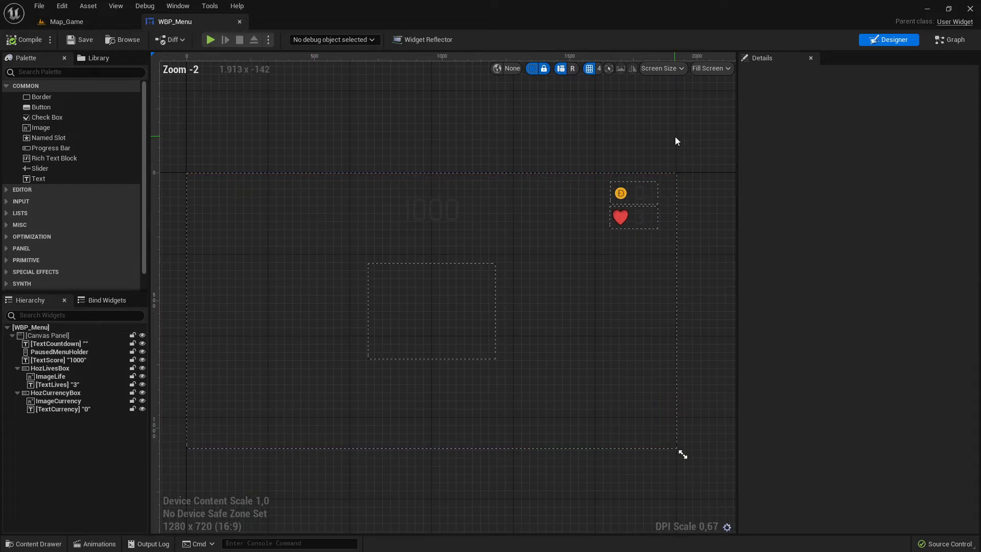
pyautogui.moveTo(734, 138); pyautogui.dragTo(871, 137)
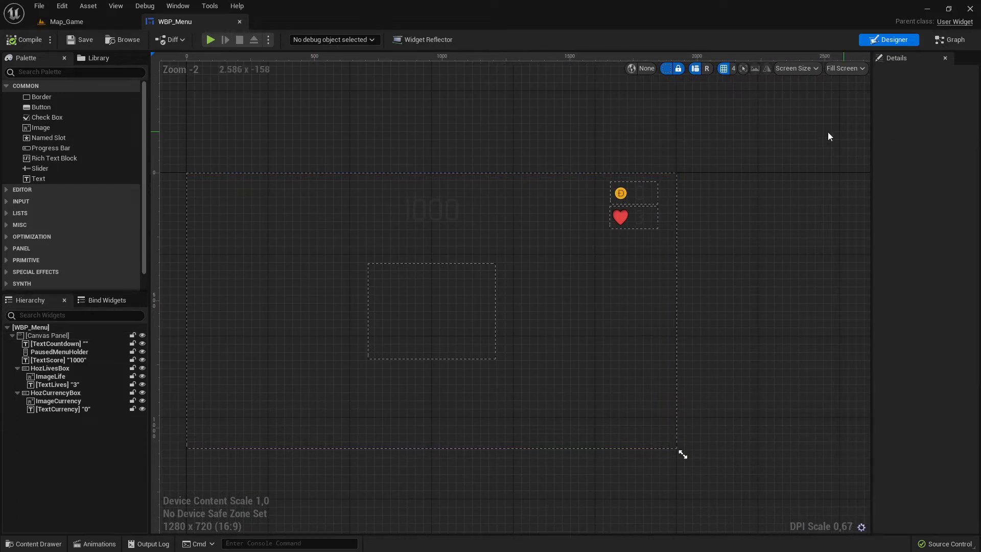
pyautogui.moveTo(464, 136); pyautogui.dragTo(554, 133, button='right')
pyautogui.scroll(2, 491, 157)
pyautogui.scroll(-1, 490, 158)
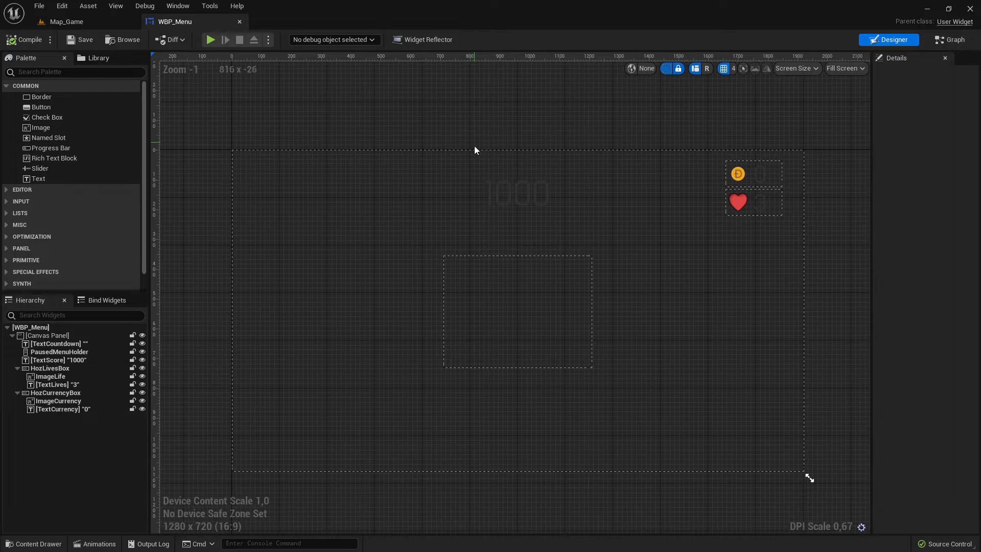
pyautogui.click(485, 159)
pyautogui.moveTo(147, 151); pyautogui.dragTo(181, 152)
pyautogui.moveTo(293, 145)
pyautogui.mouseDown(button='right')
pyautogui.moveTo(295, 180)
pyautogui.moveTo(291, 155)
pyautogui.mouseUp(button='right')
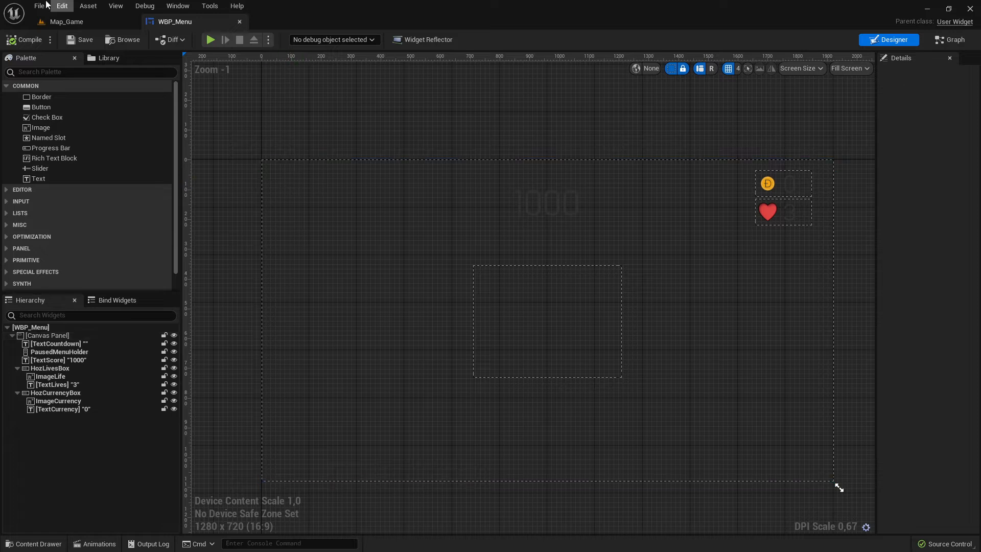
# Browse the UI, Level and Textures folders in the content drawer.
pyautogui.click(65, 22)
pyautogui.click(33, 543)
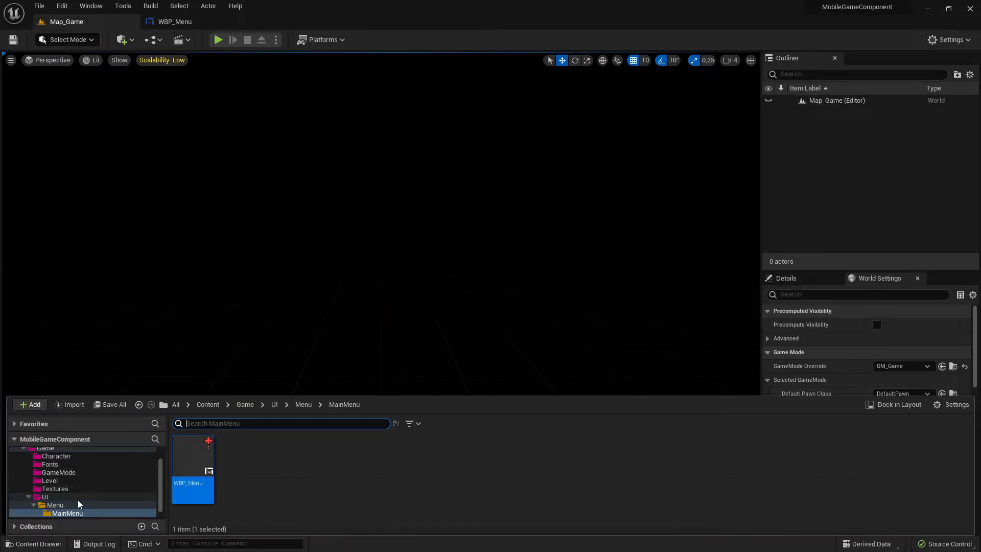
pyautogui.click(61, 497)
pyautogui.click(73, 481)
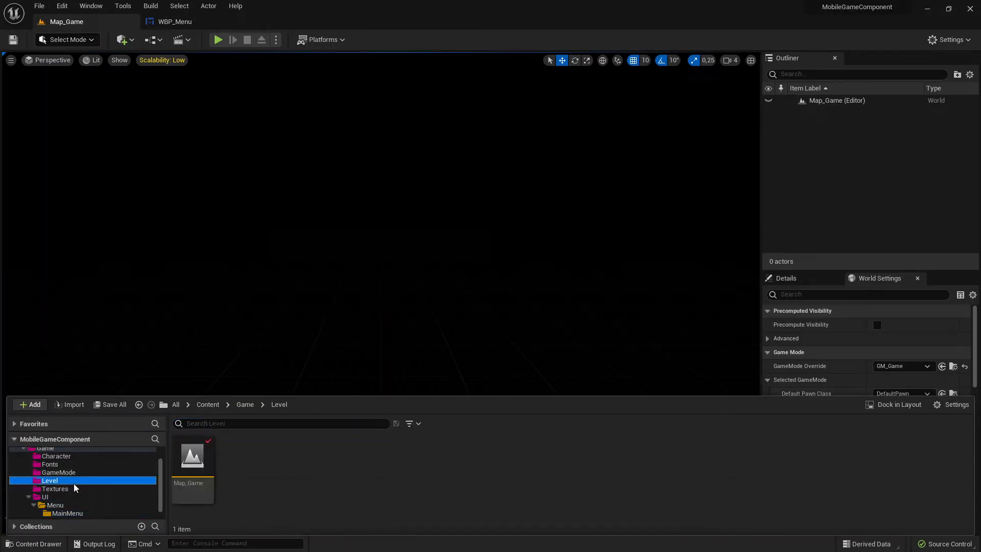
pyautogui.click(72, 489)
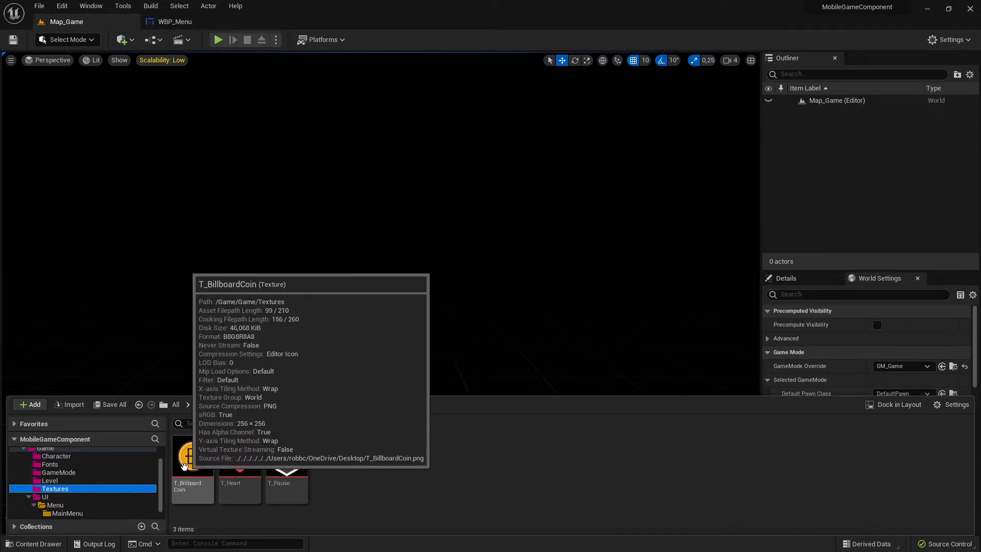
pyautogui.click(390, 470)
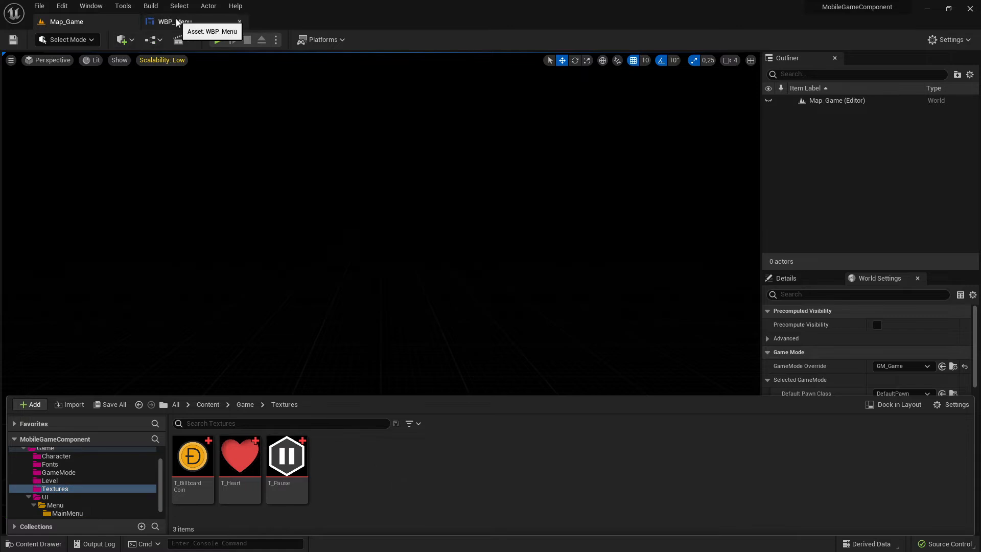
# Add a button to the WBP_Menu canvas near its top-left corner, about 88 by 81 in size.
pyautogui.click(174, 21)
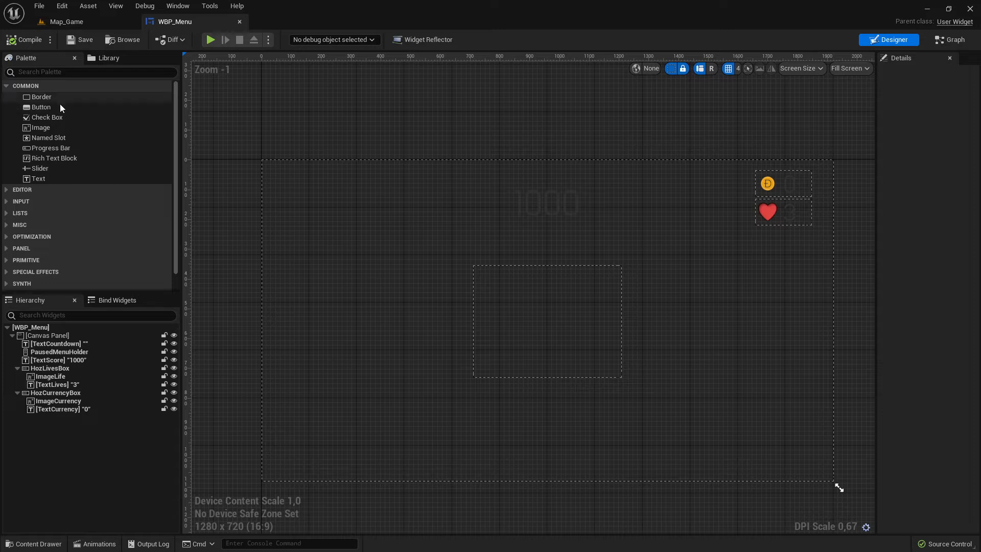
pyautogui.moveTo(60, 105); pyautogui.dragTo(304, 207)
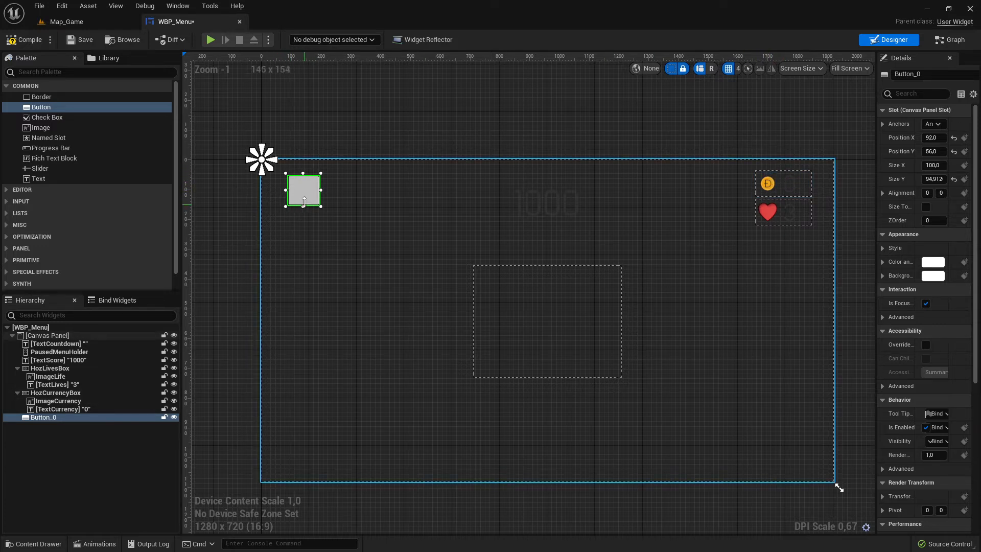
pyautogui.moveTo(303, 207)
pyautogui.mouseDown()
pyautogui.moveTo(315, 186)
pyautogui.moveTo(280, 185)
pyautogui.moveTo(297, 203)
pyautogui.mouseUp()
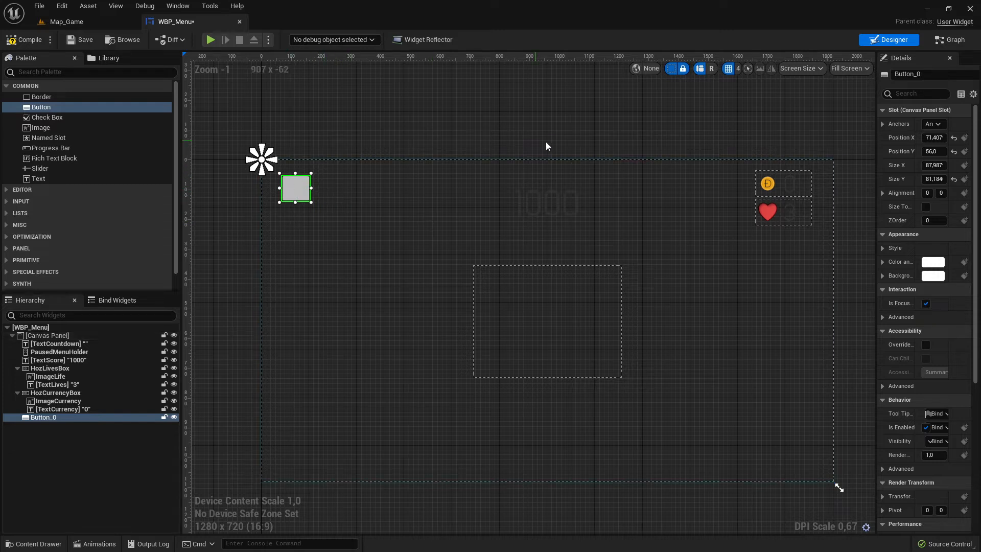
# Set the button's normal style image to the T_Pause texture from the Textures folder.
pyautogui.scroll(-1, 527, 142)
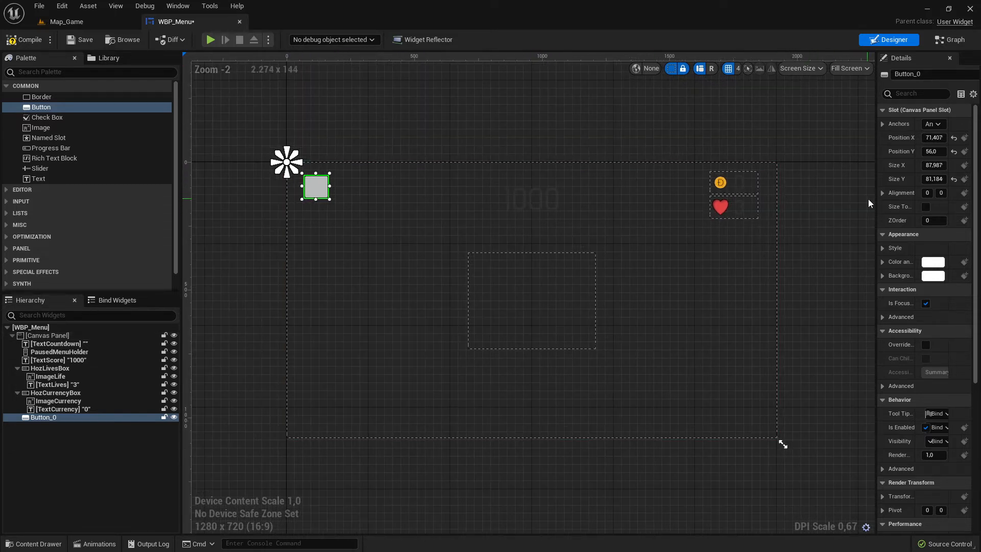
pyautogui.moveTo(875, 203); pyautogui.dragTo(806, 205)
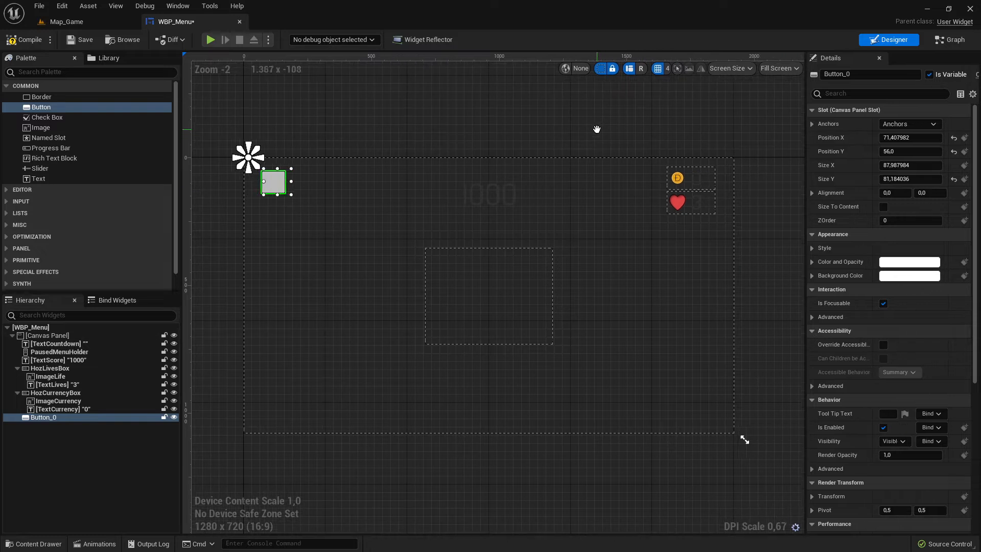
pyautogui.scroll(2, 420, 228)
pyautogui.scroll(-1, 421, 228)
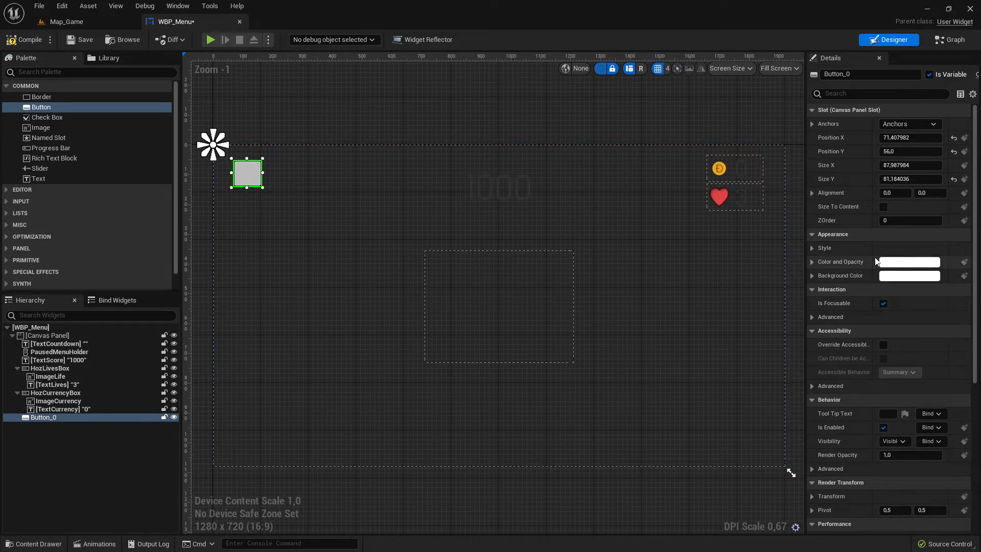
pyautogui.click(813, 248)
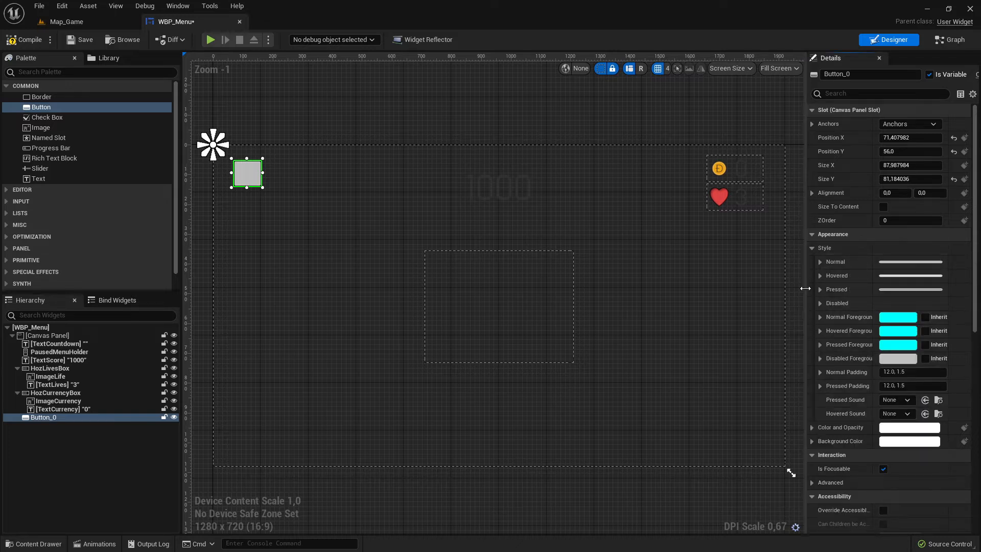
pyautogui.click(819, 262)
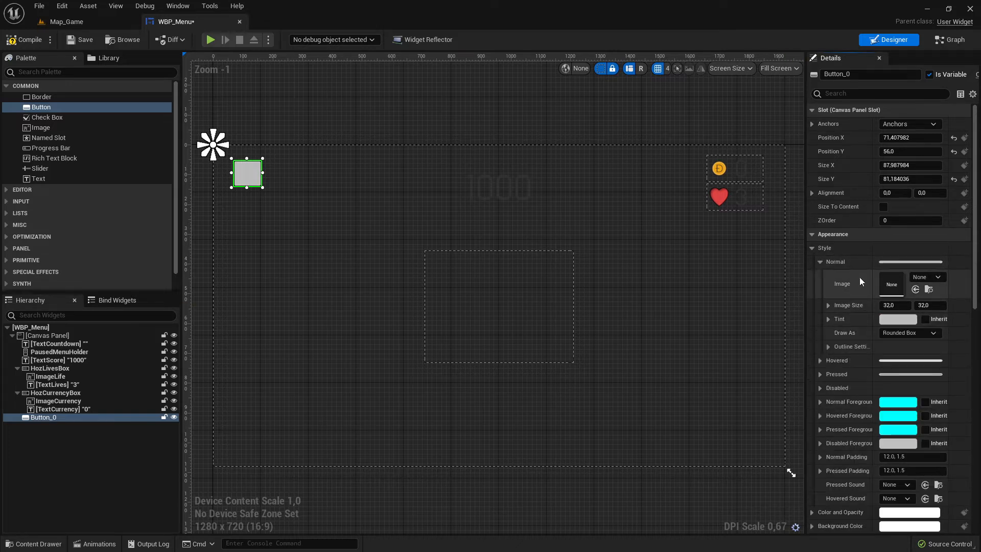
pyautogui.click(67, 21)
pyautogui.click(33, 543)
pyautogui.click(287, 457)
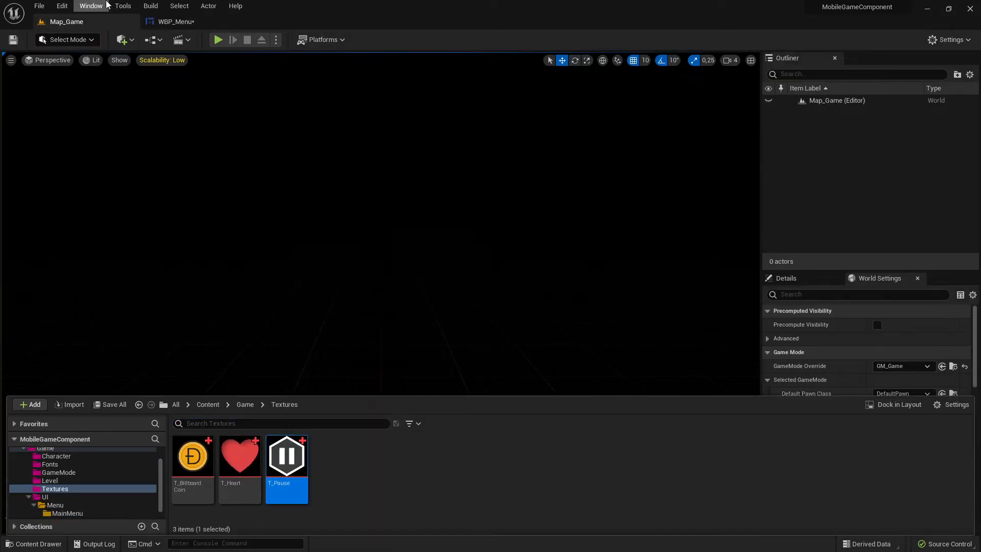
pyautogui.click(176, 21)
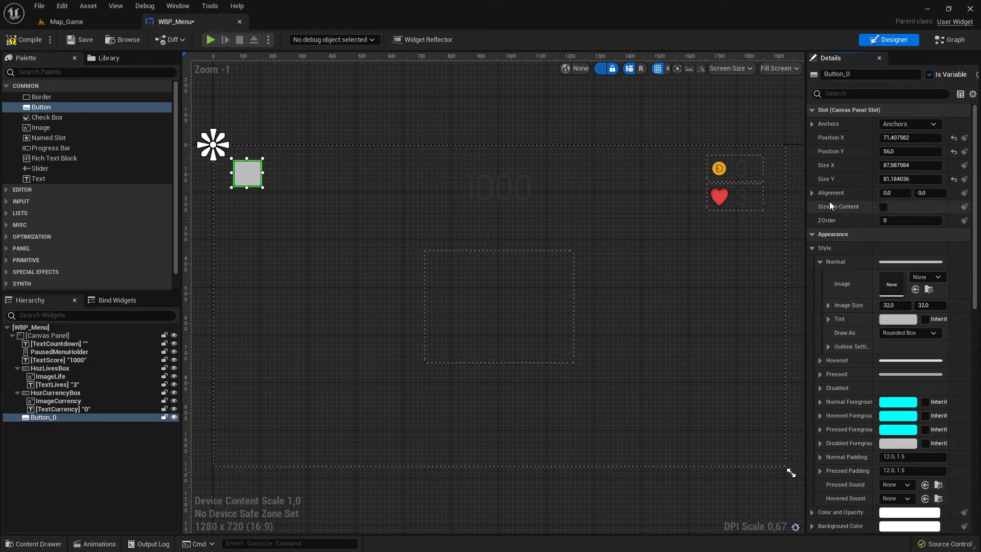
pyautogui.click(915, 289)
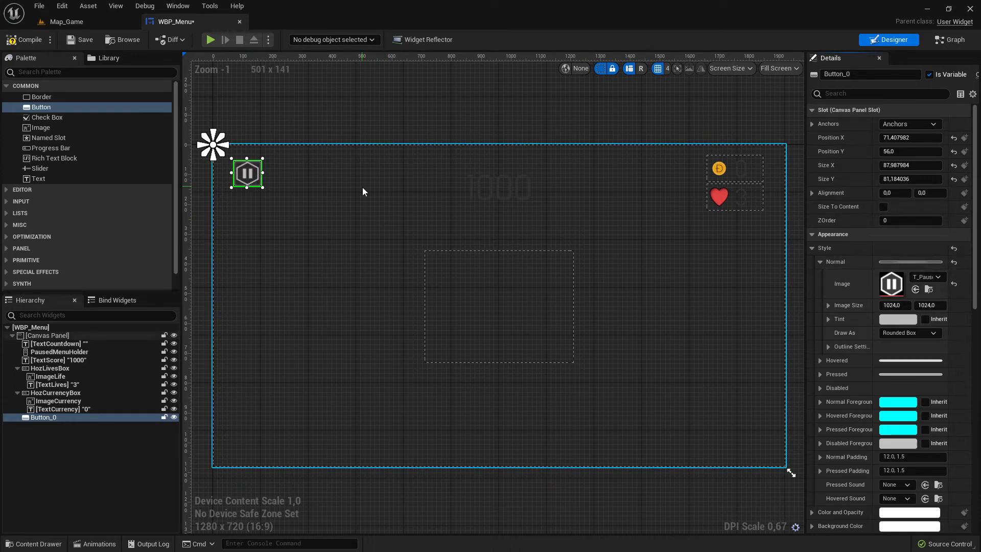
# Compile the widget and play-test the level, pressing the new pause button.
pyautogui.click(20, 40)
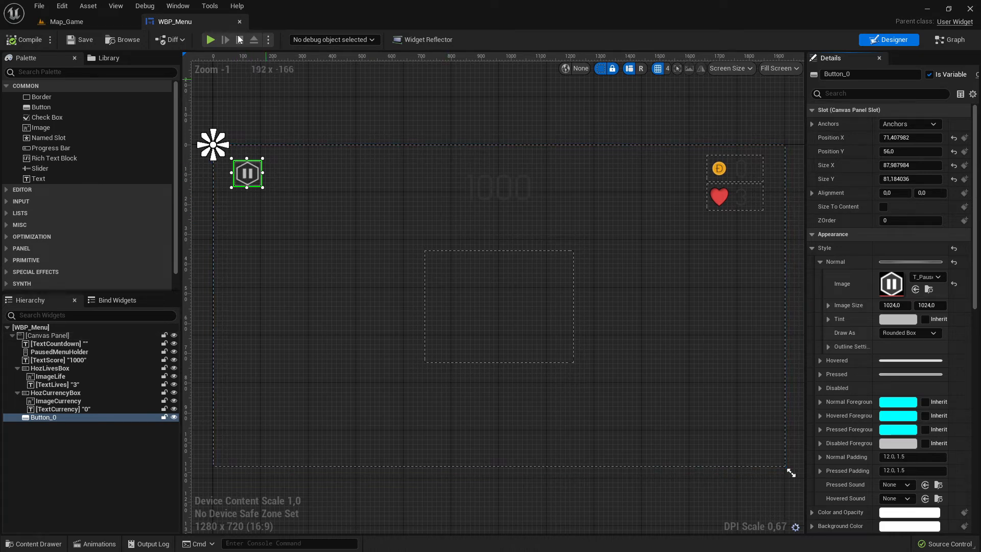
pyautogui.click(65, 24)
pyautogui.click(218, 40)
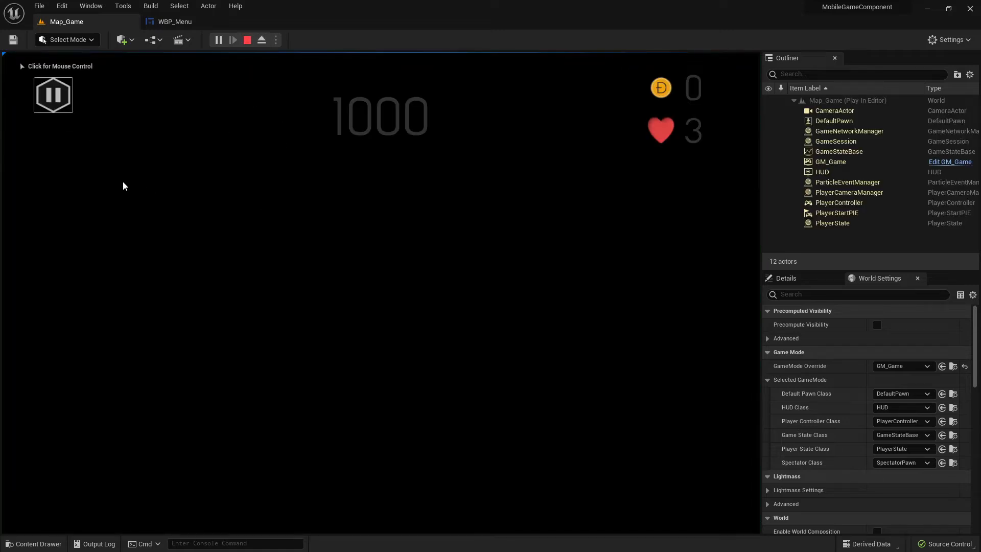
pyautogui.click(41, 107)
pyautogui.click(161, 22)
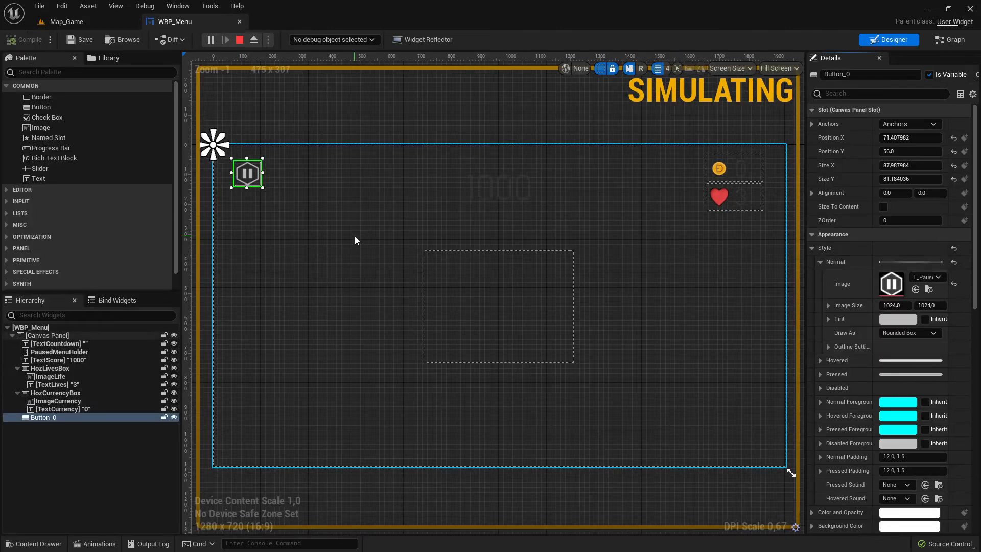
# Copy the pause button's Normal style and paste it into its Hovered and Pressed styles.
pyautogui.click(238, 40)
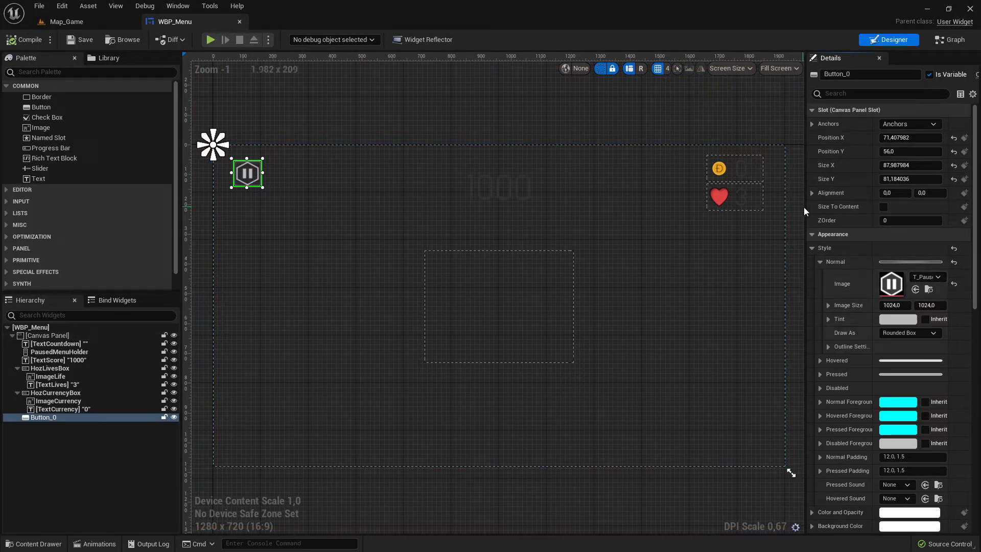
pyautogui.moveTo(805, 206)
pyautogui.mouseDown()
pyautogui.moveTo(785, 206)
pyautogui.moveTo(796, 206)
pyautogui.mouseUp()
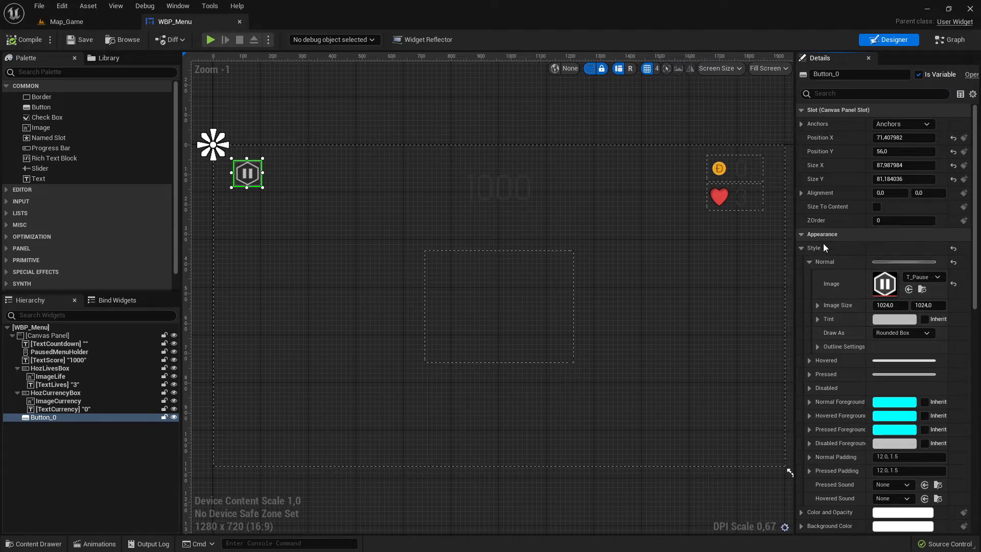
pyautogui.click(802, 249)
pyautogui.click(802, 250)
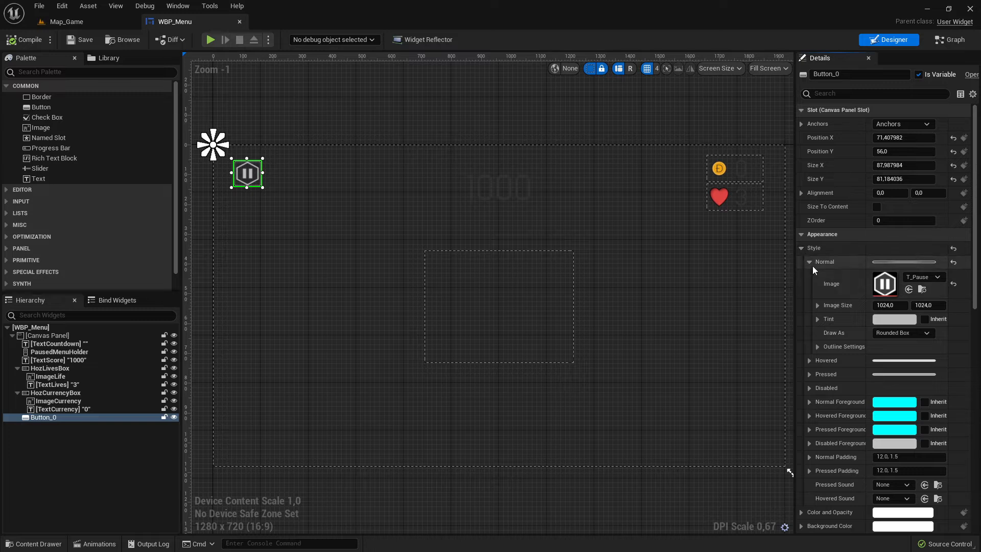
pyautogui.click(810, 261)
pyautogui.click(810, 262)
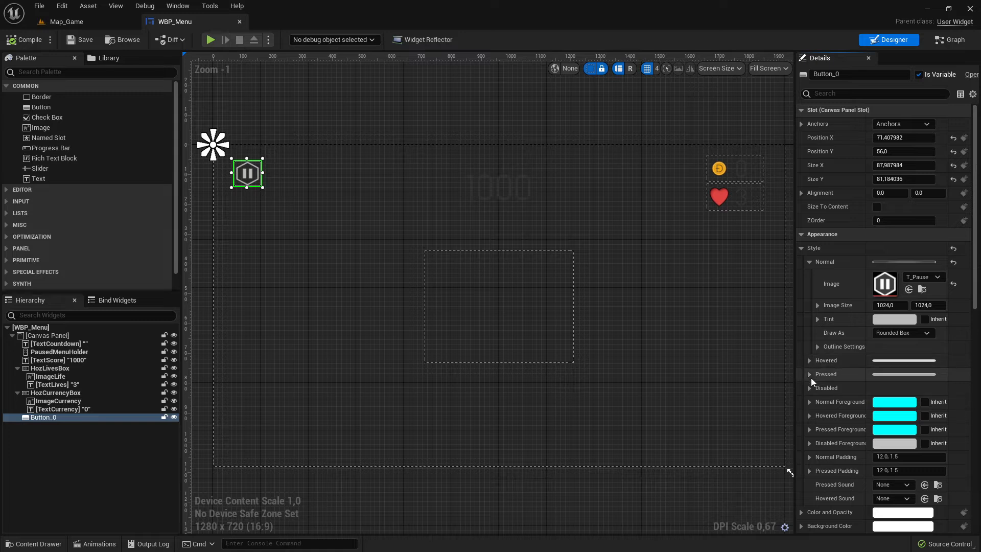
pyautogui.click(810, 263)
pyautogui.rightClick(823, 259)
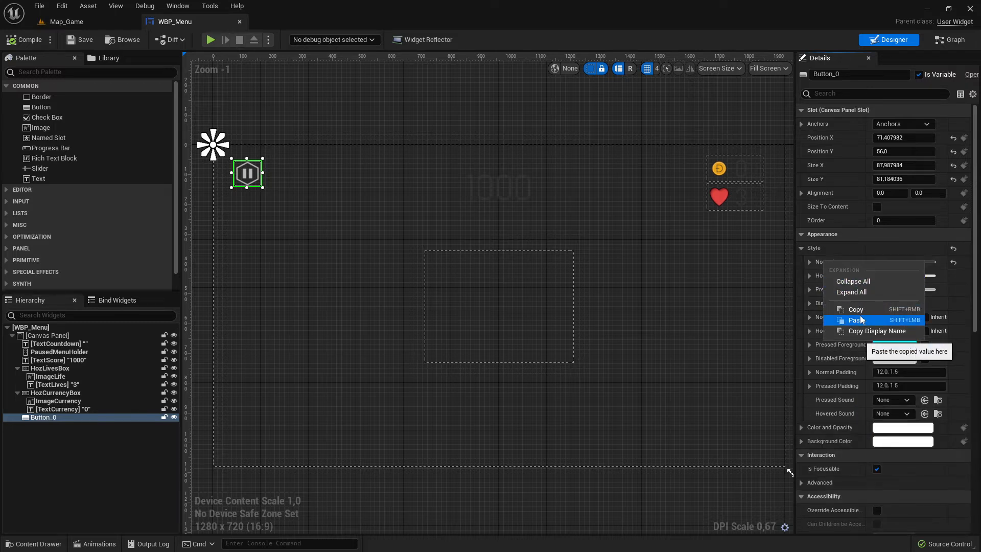
pyautogui.click(859, 320)
pyautogui.rightClick(824, 282)
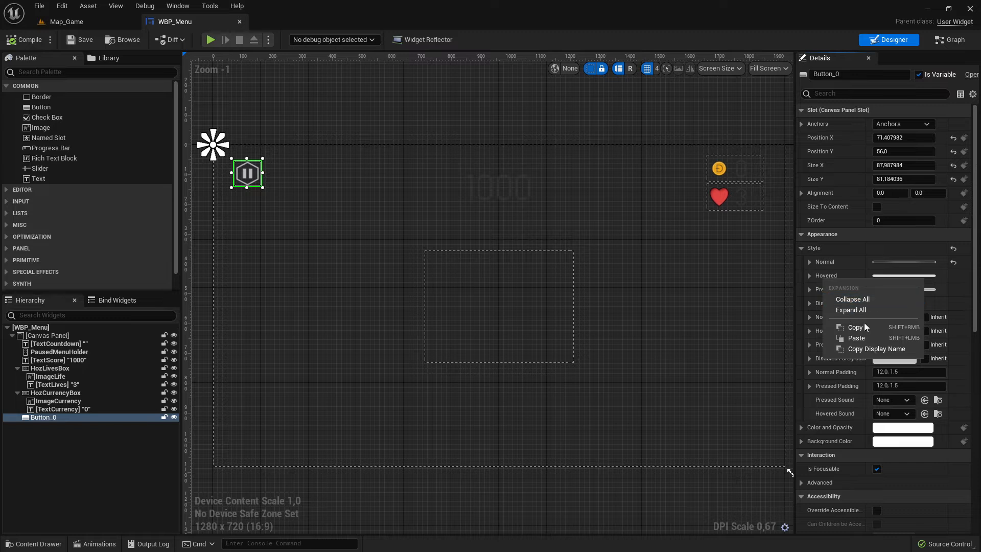
pyautogui.click(866, 338)
pyautogui.rightClick(826, 289)
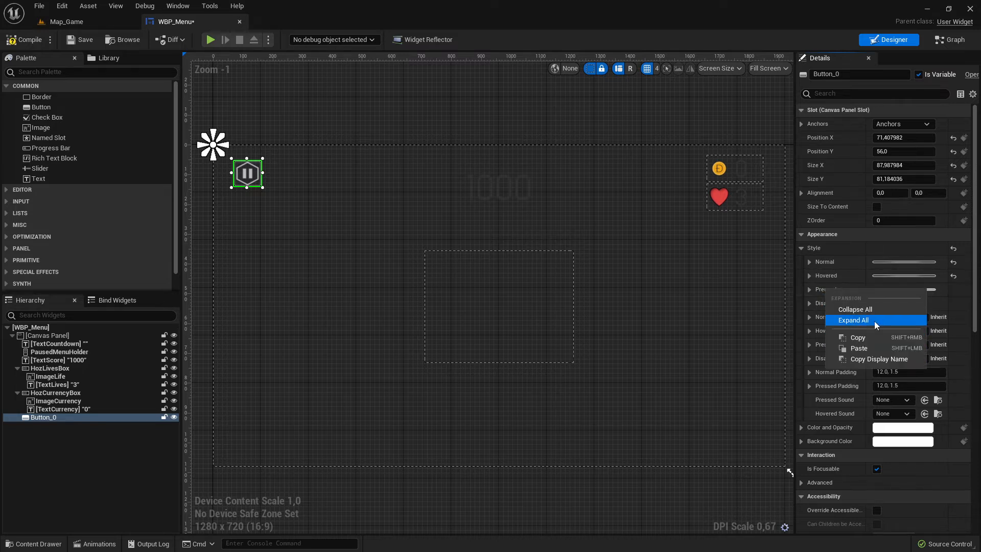
pyautogui.click(866, 348)
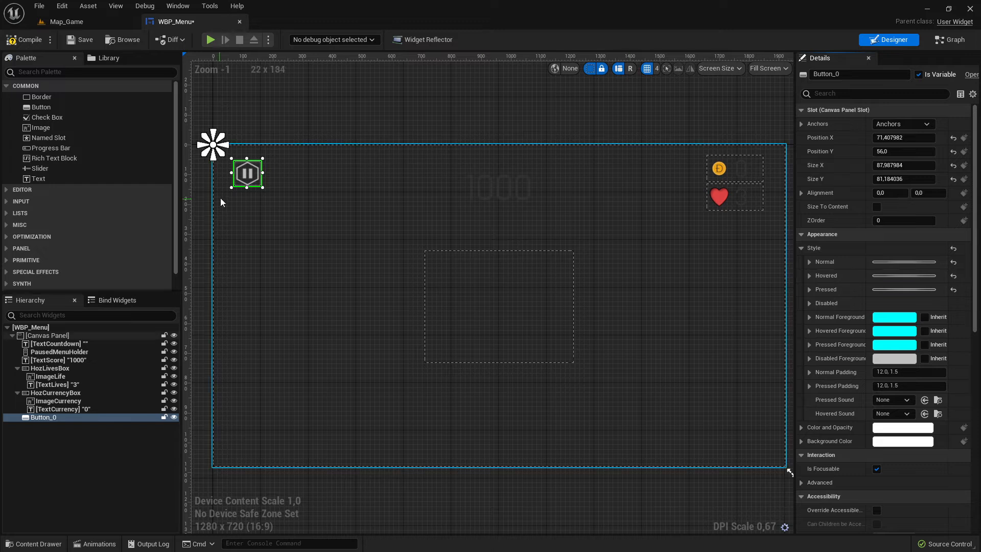
# Play-test the level in Map_Game to check the button's styles.
pyautogui.click(67, 21)
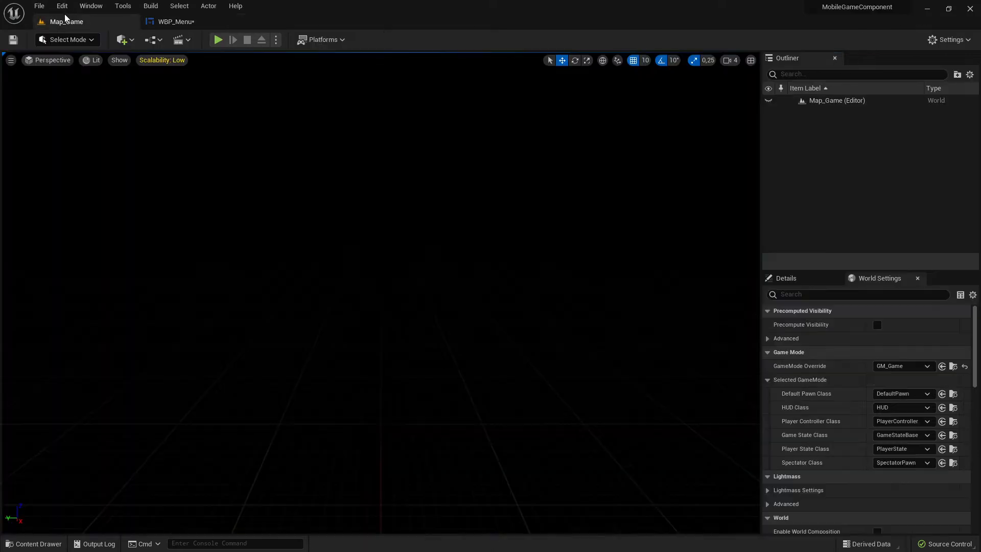
pyautogui.click(219, 39)
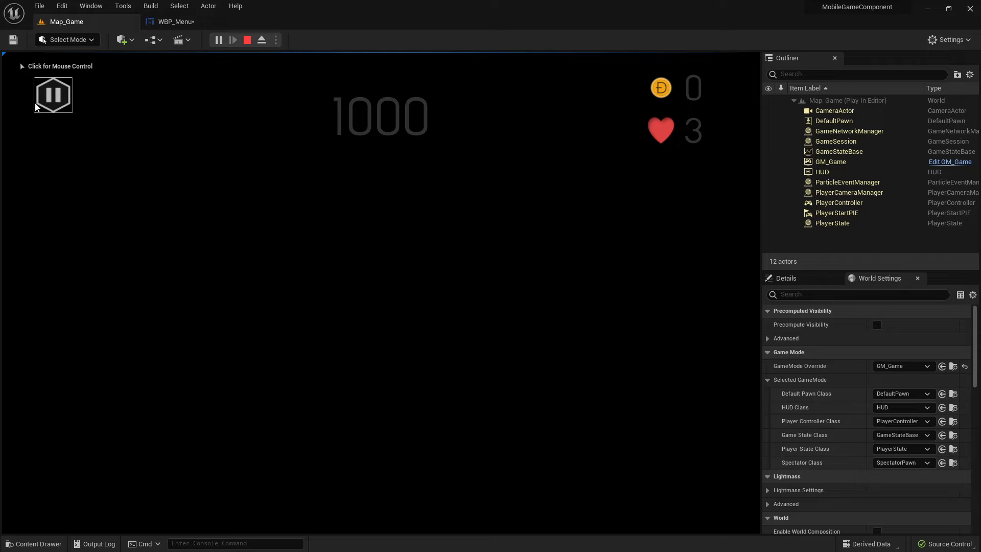
pyautogui.click(176, 21)
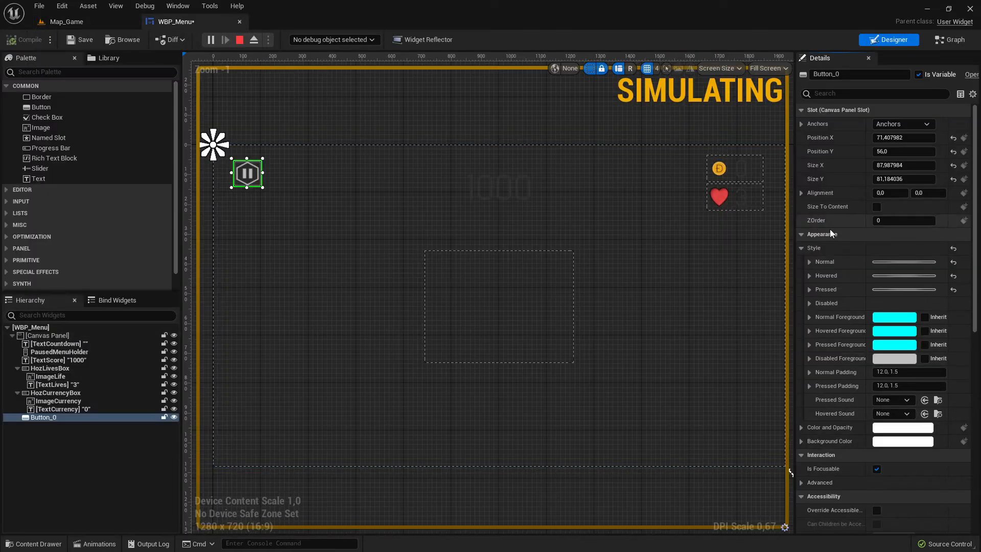
# Darken the tint of the button's Hovered style to a dark grey in the color picker.
pyautogui.click(809, 276)
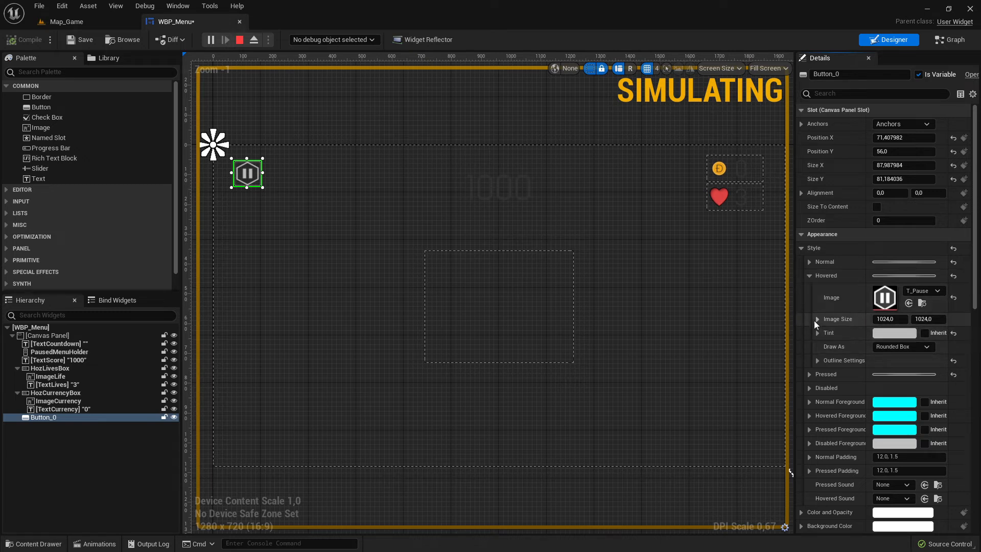
pyautogui.click(894, 333)
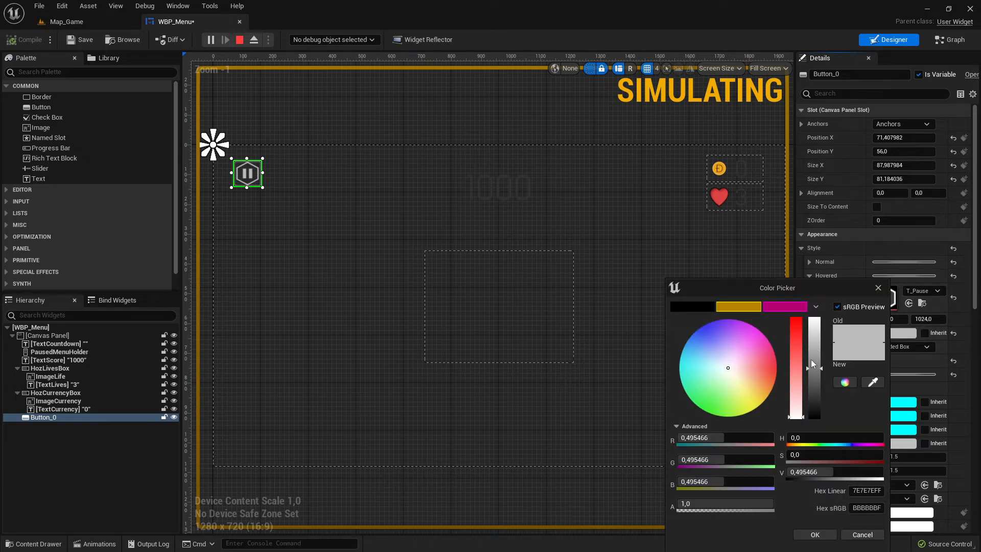
pyautogui.moveTo(811, 361); pyautogui.dragTo(817, 412)
pyautogui.click(815, 534)
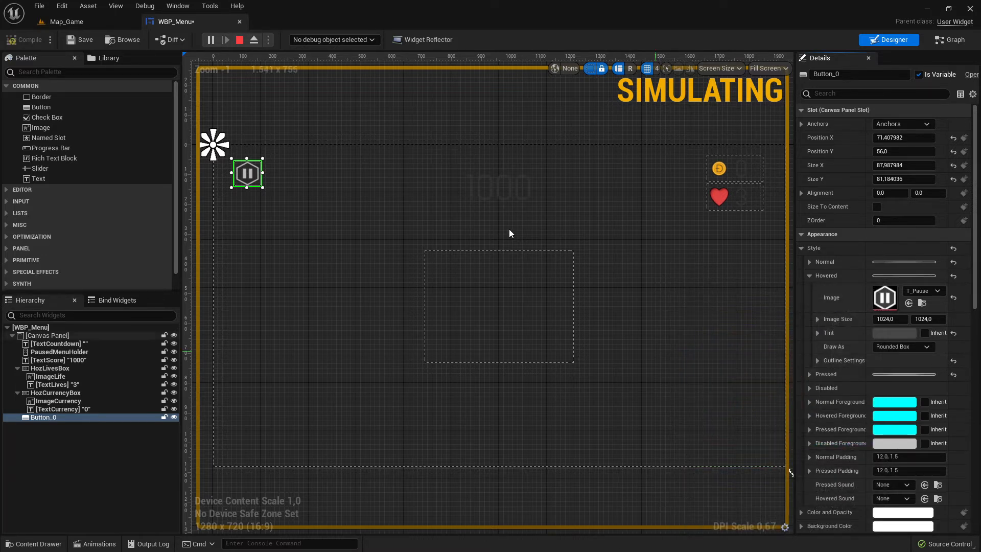
# Play-test the level again, hovering over the pause button, then stop the session.
pyautogui.click(242, 40)
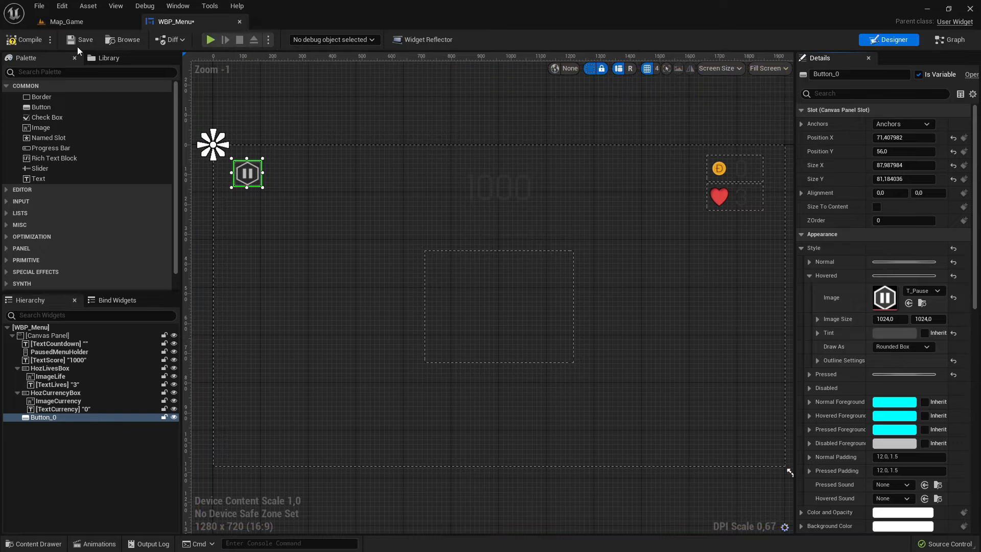
pyautogui.click(67, 22)
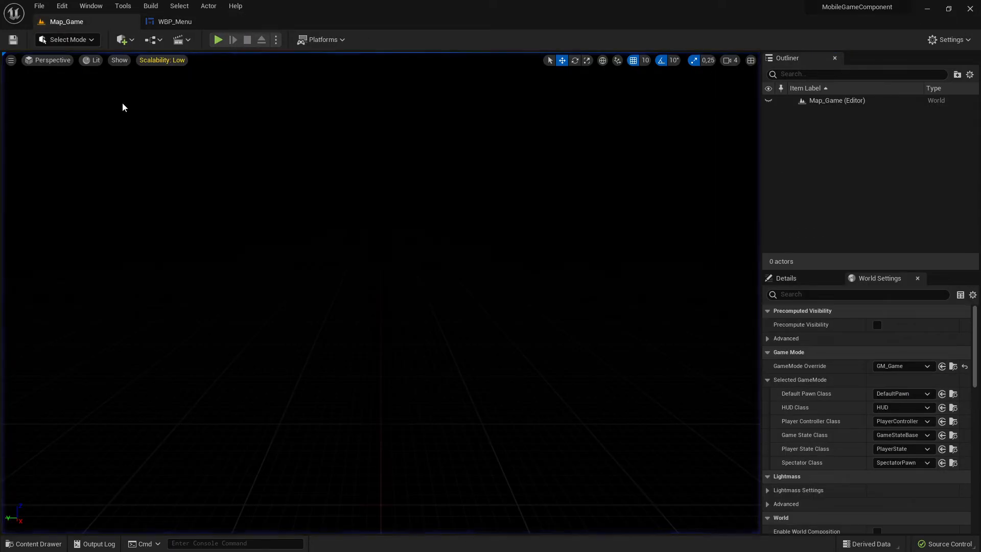
pyautogui.click(218, 39)
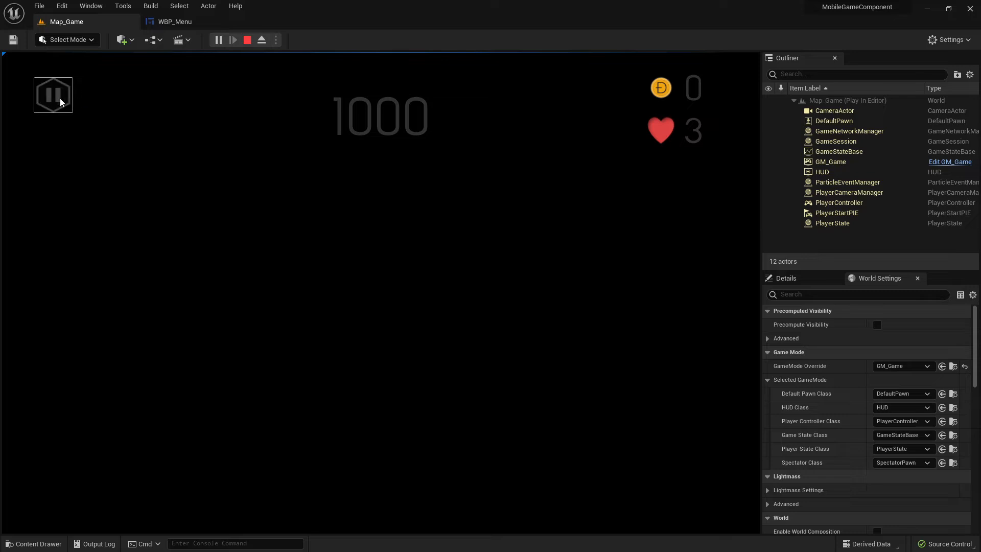
pyautogui.click(247, 40)
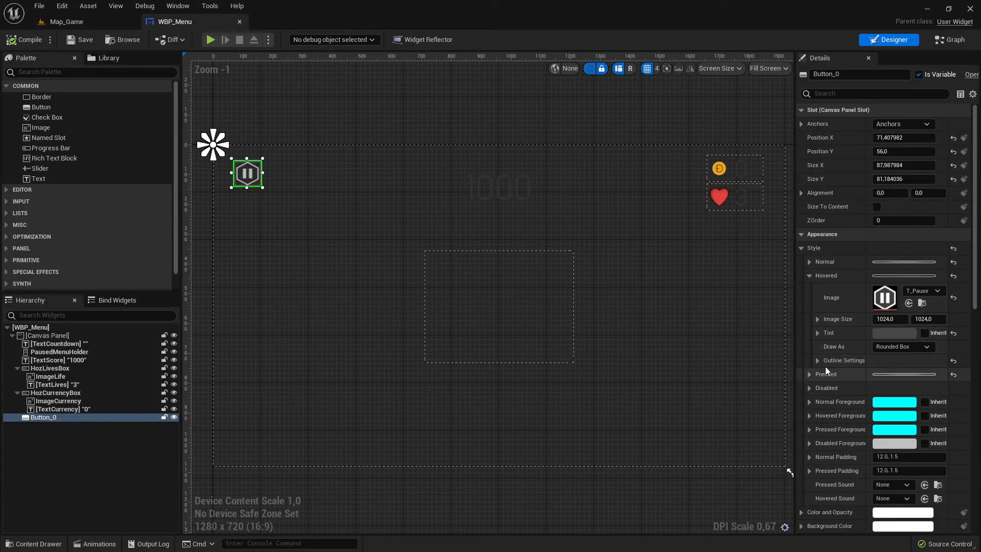
# Set the tint of the button's Pressed style to green, sRGB hex 00BB39FF.
pyautogui.click(810, 276)
pyautogui.click(809, 290)
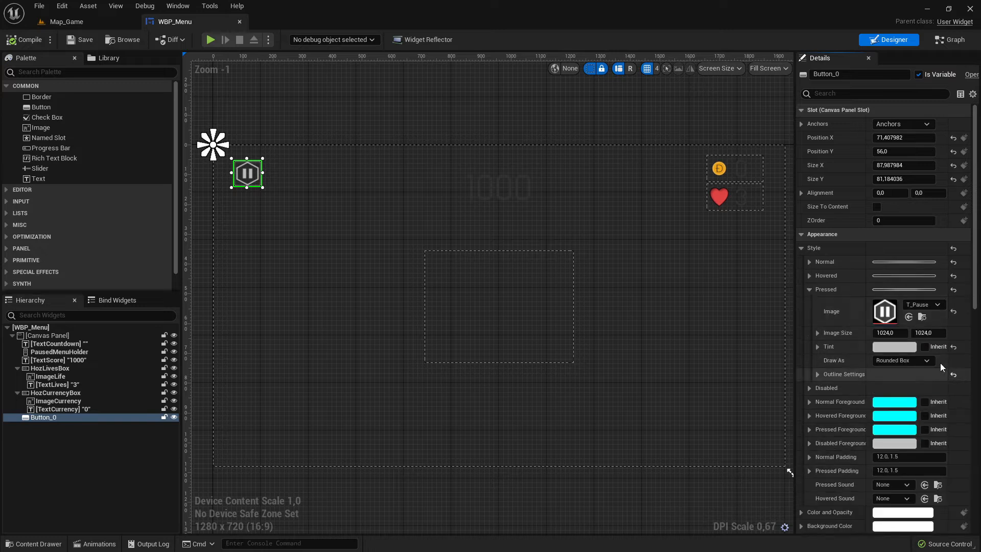
pyautogui.click(889, 347)
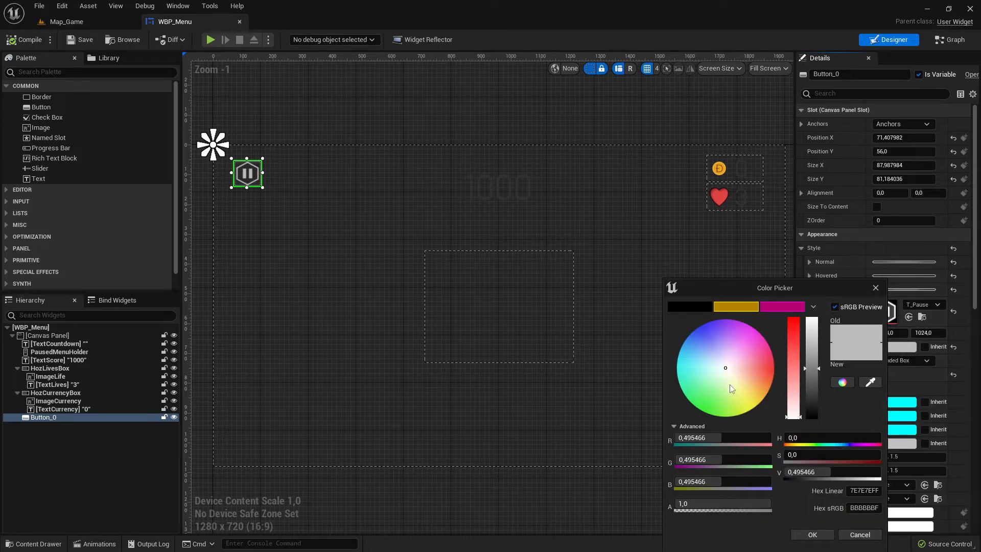
pyautogui.moveTo(731, 389); pyautogui.dragTo(697, 408)
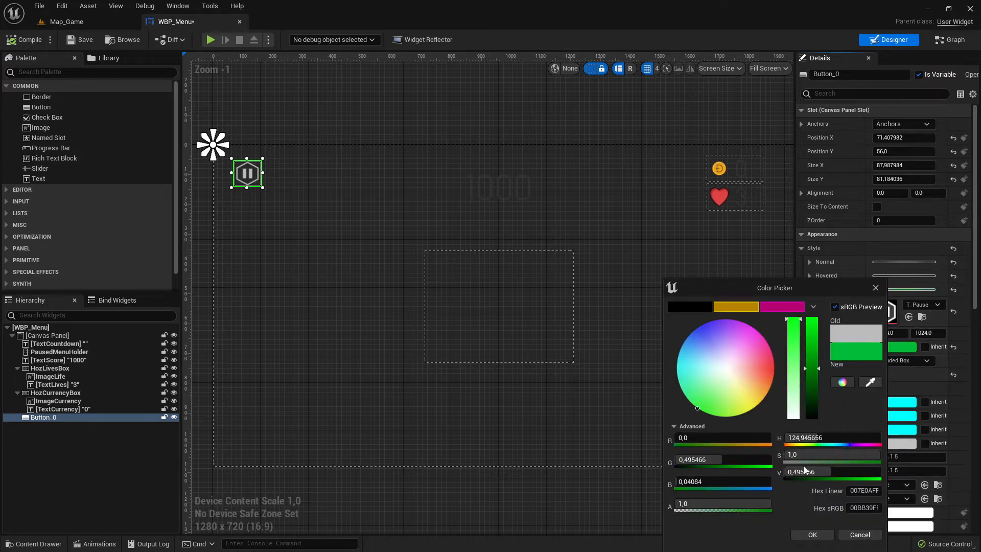
pyautogui.click(811, 535)
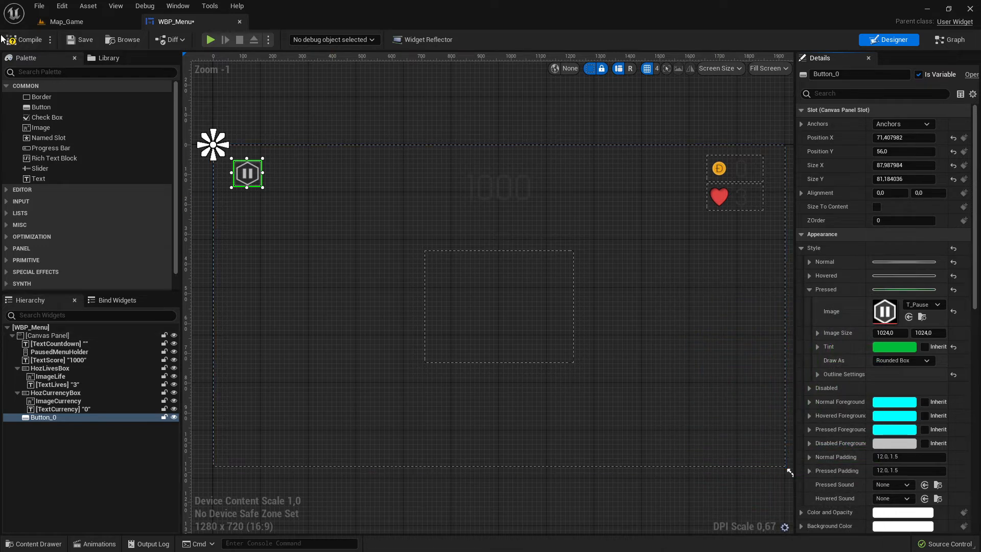
# Compile and save the widget, then play-test the level and click the pause button.
pyautogui.click(28, 41)
pyautogui.click(83, 42)
pyautogui.click(87, 23)
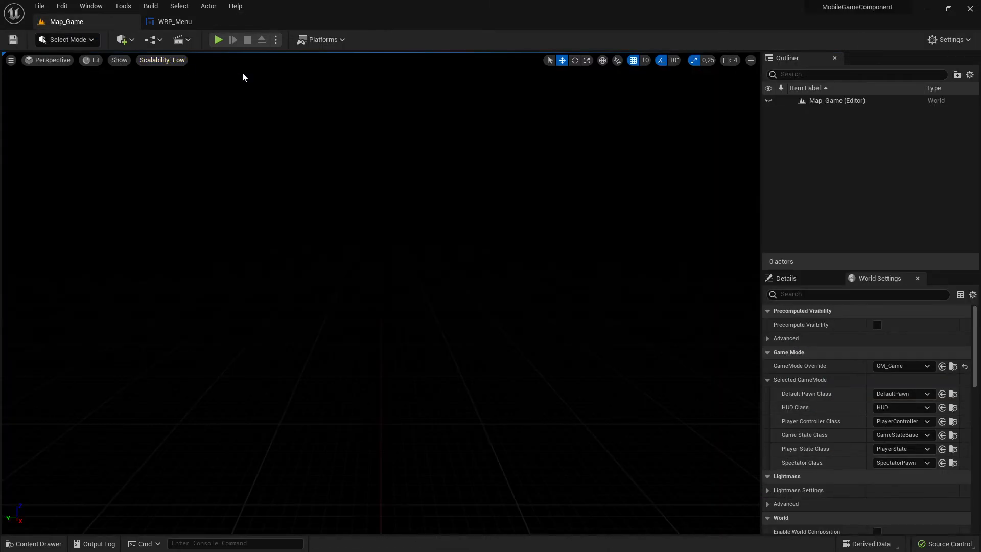
pyautogui.click(218, 40)
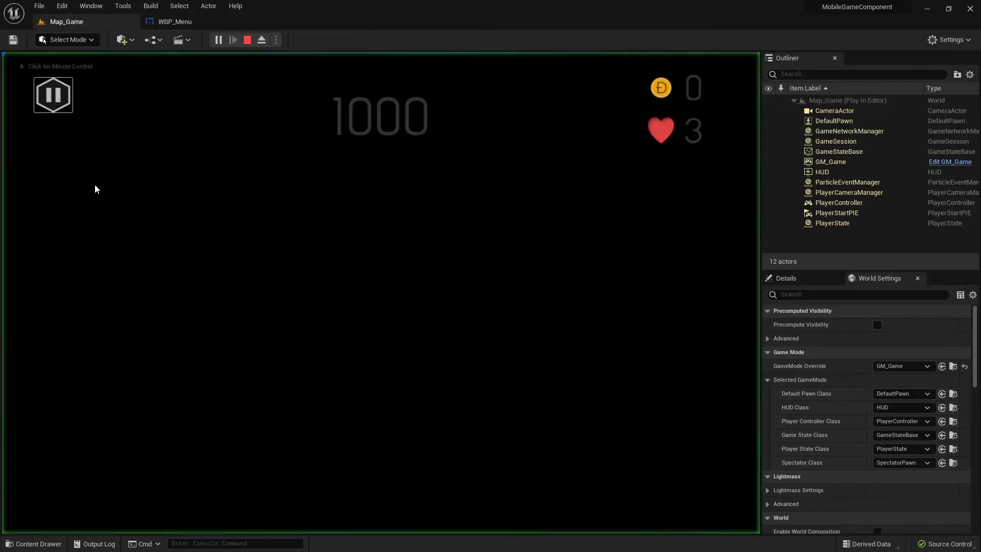
pyautogui.click(52, 95)
pyautogui.click(52, 96)
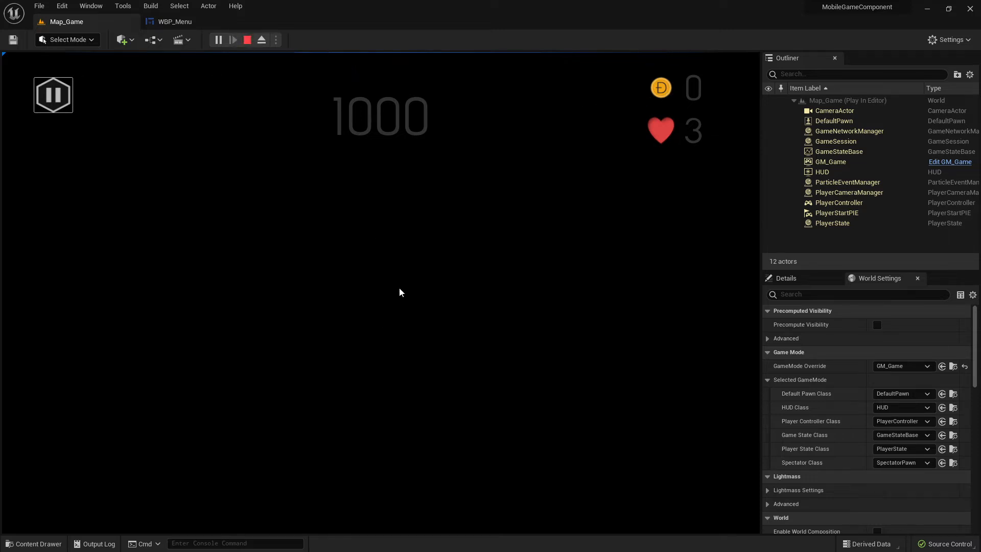
pyautogui.click(247, 40)
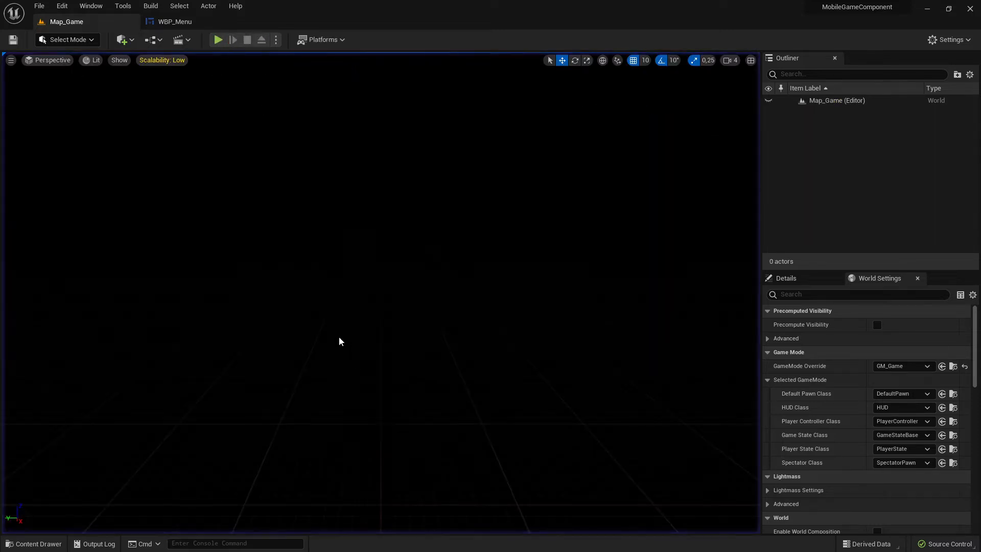
# Select the PausedMenuHolder panel in the WBP_Menu designer.
pyautogui.click(175, 21)
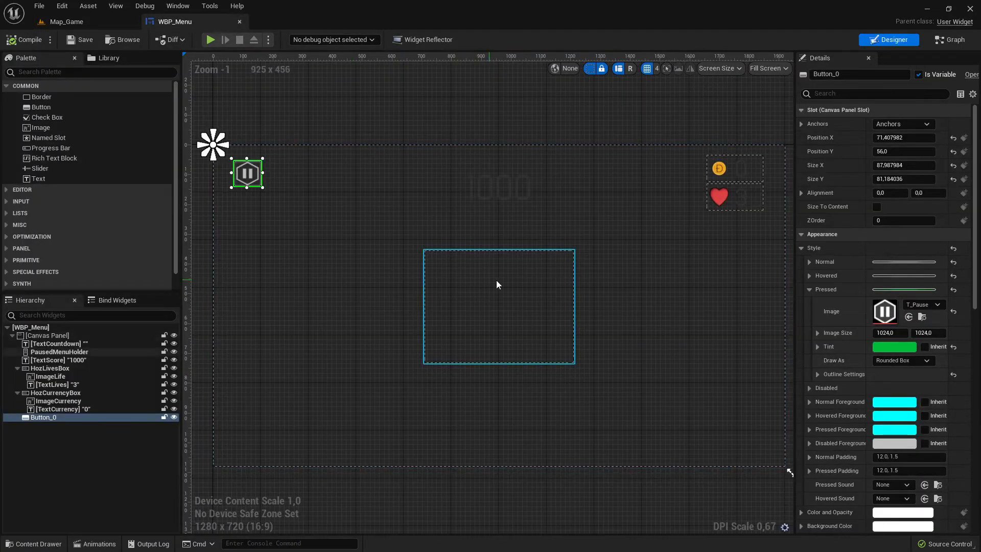
pyautogui.click(467, 298)
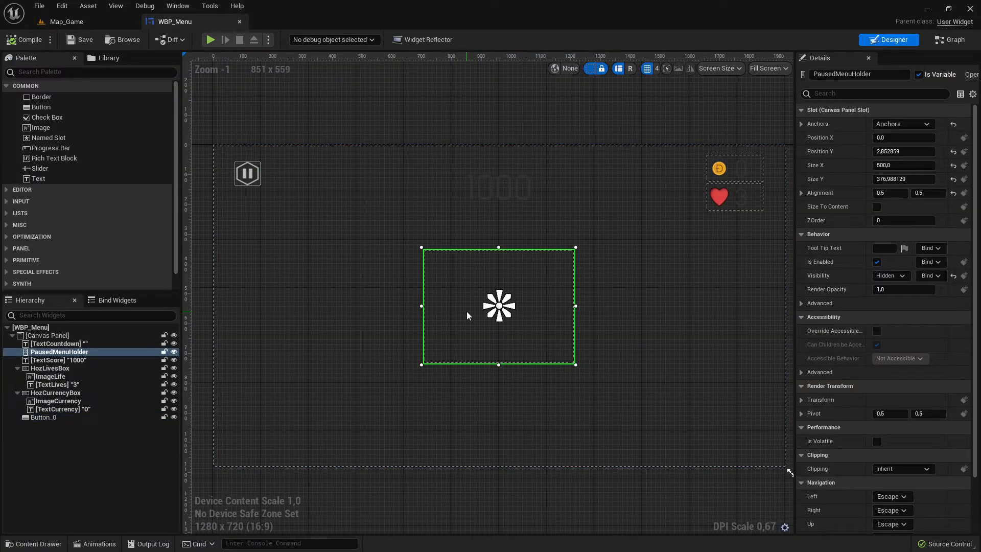
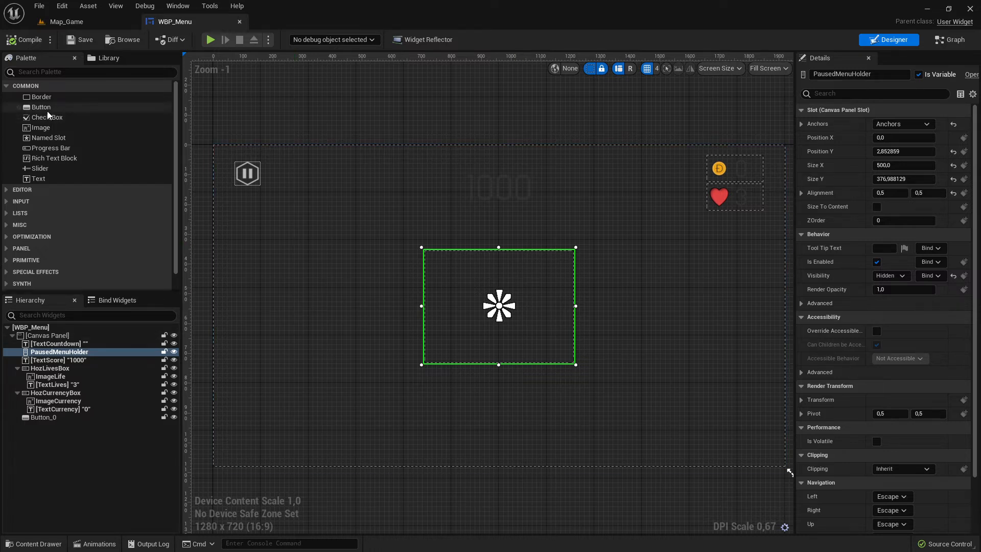
# Add two buttons inside the PausedMenuHolder and set each button's slot size to Fill.
pyautogui.moveTo(41, 110); pyautogui.dragTo(504, 279)
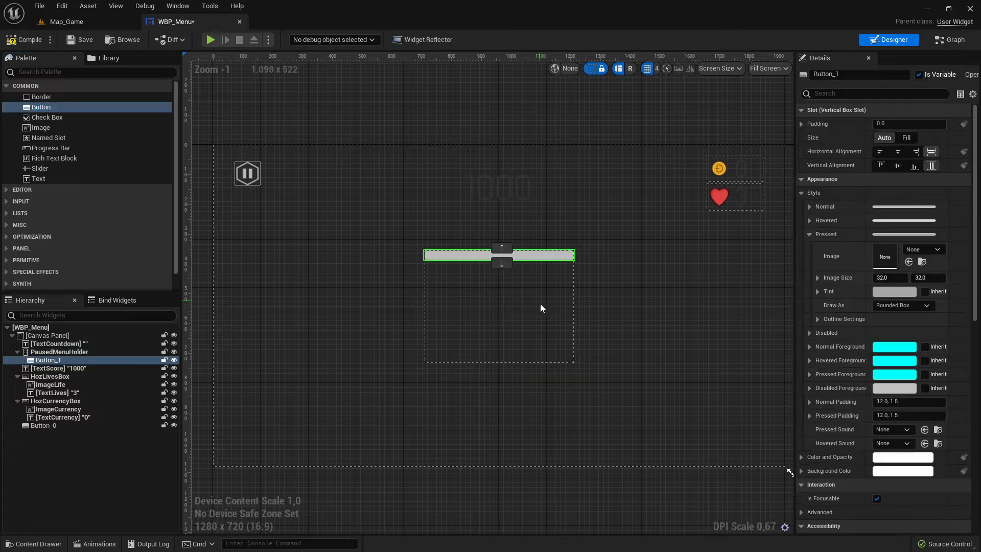
pyautogui.moveTo(51, 108); pyautogui.dragTo(523, 291)
pyautogui.click(906, 138)
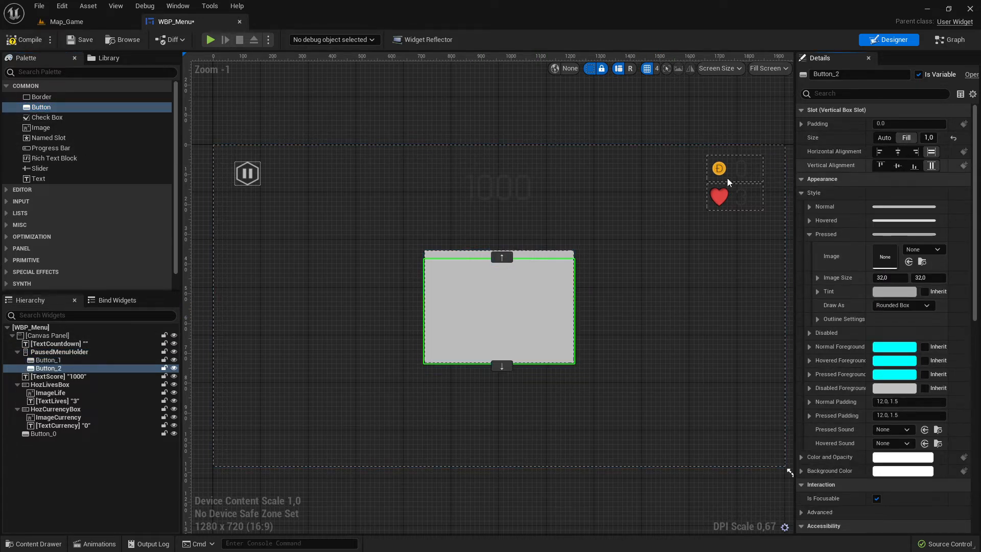
pyautogui.click(523, 257)
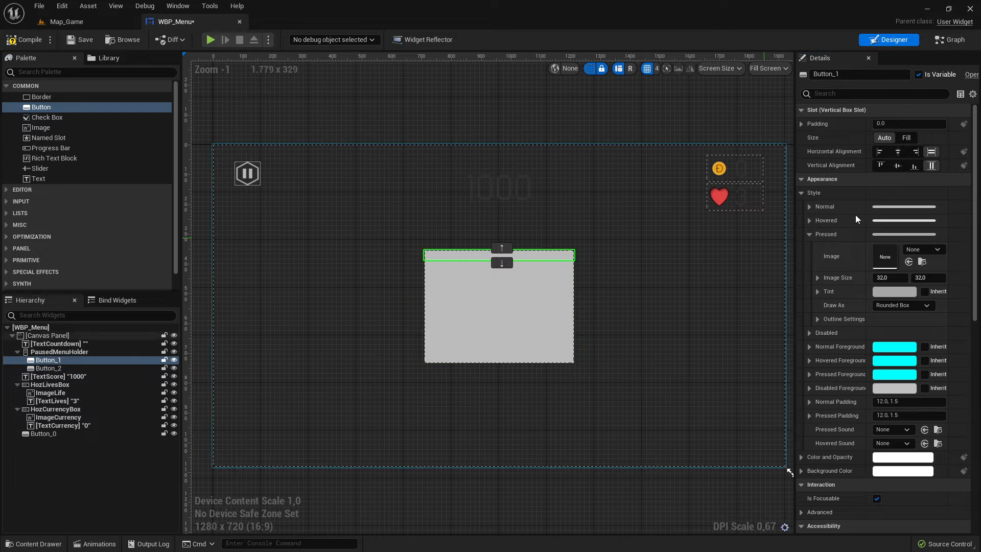
pyautogui.click(906, 138)
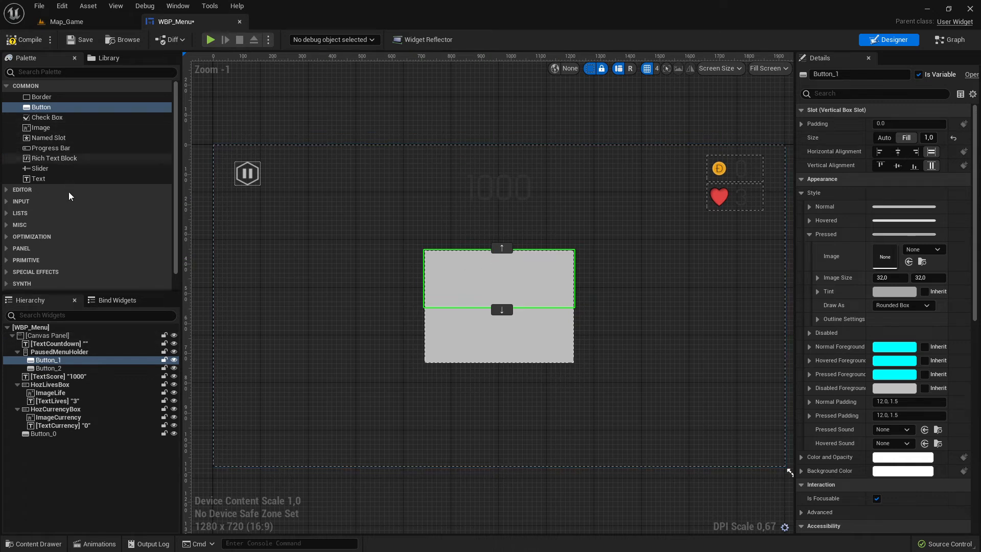
# Place a Text block inside each of the two new buttons.
pyautogui.moveTo(41, 179); pyautogui.dragTo(502, 287)
pyautogui.moveTo(39, 179); pyautogui.dragTo(513, 357)
# Set the upper button's text block content to Play.
pyautogui.click(516, 279)
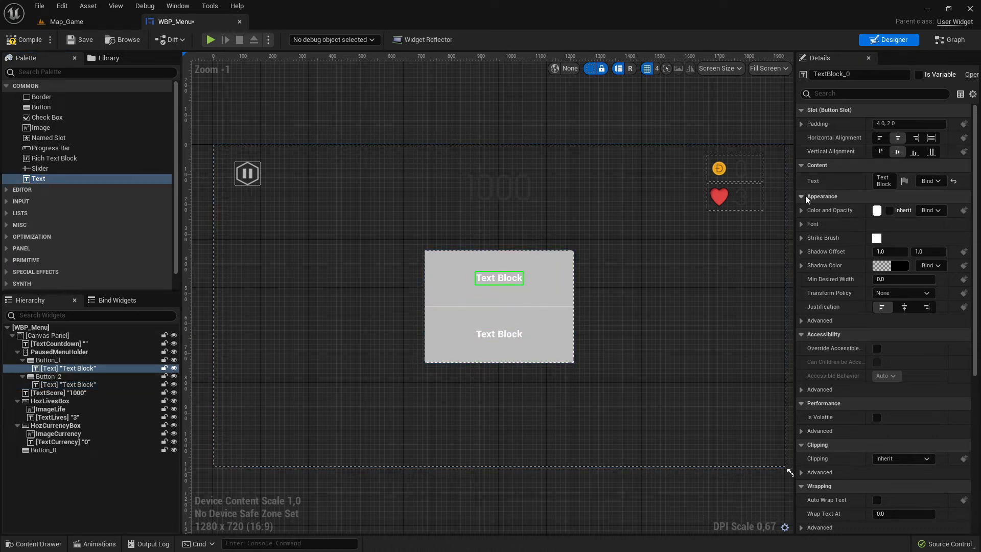
pyautogui.scroll(-4, 888, 259)
pyautogui.scroll(4, 887, 260)
pyautogui.moveTo(795, 185); pyautogui.dragTo(728, 187)
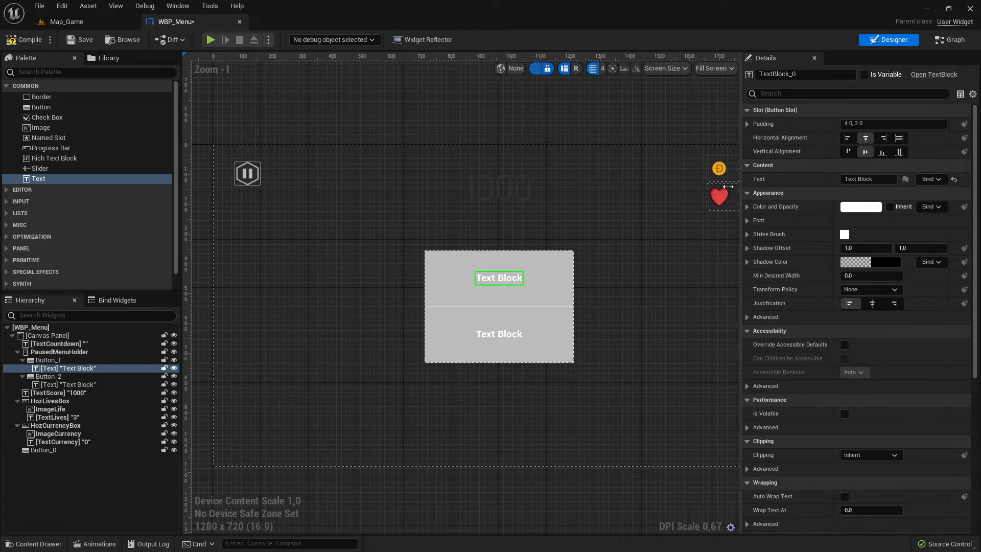
pyautogui.scroll(-1, 516, 213)
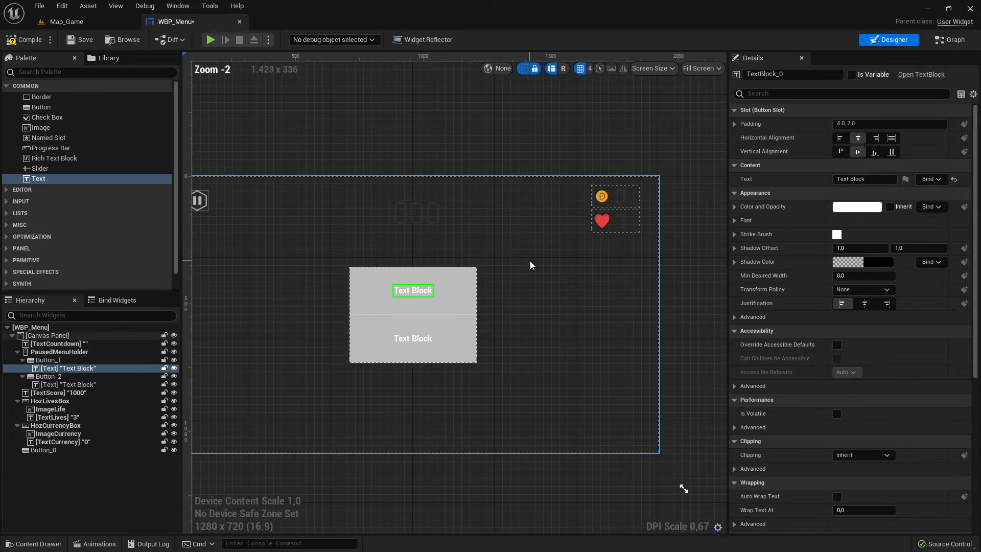
pyautogui.scroll(-2, 530, 265)
pyautogui.scroll(5, 530, 265)
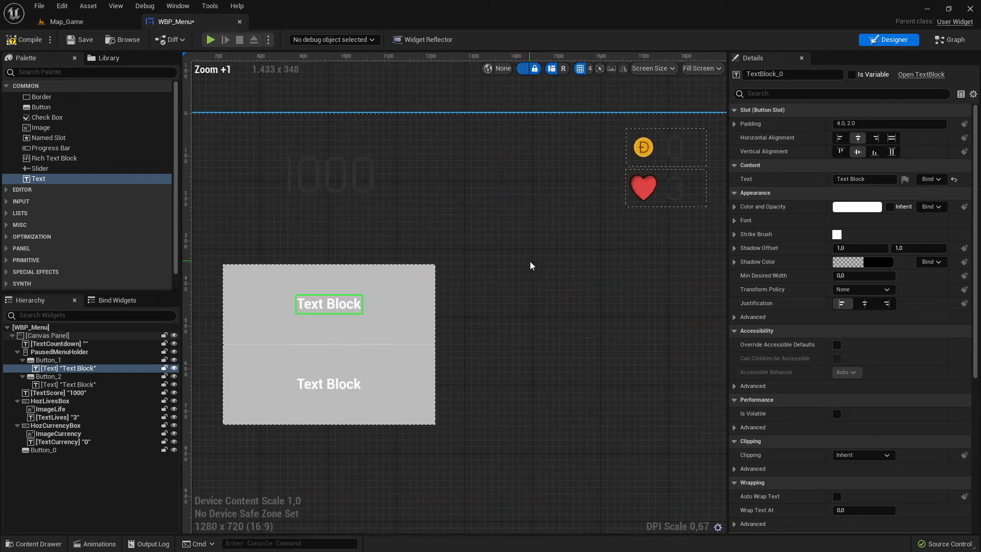
pyautogui.scroll(-1, 530, 265)
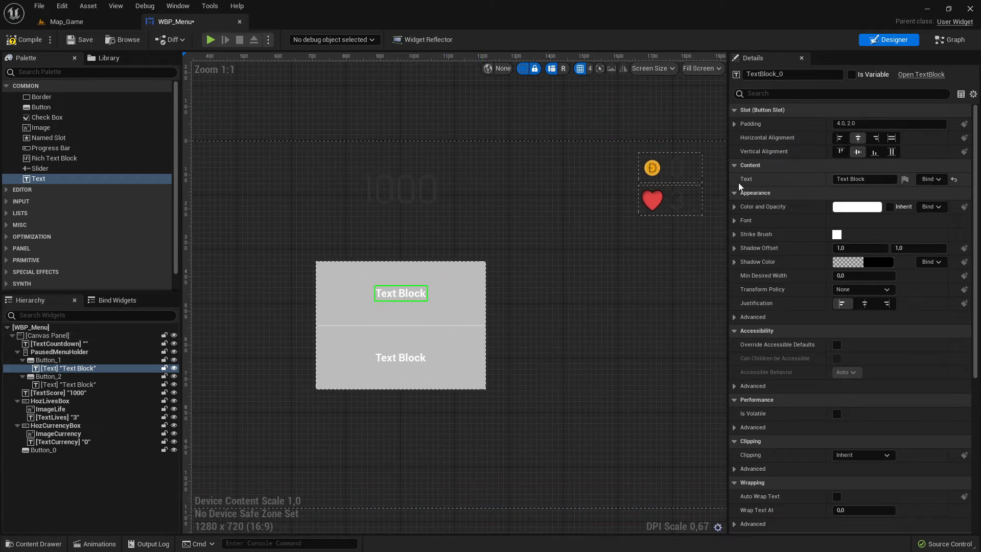
pyautogui.click(871, 179)
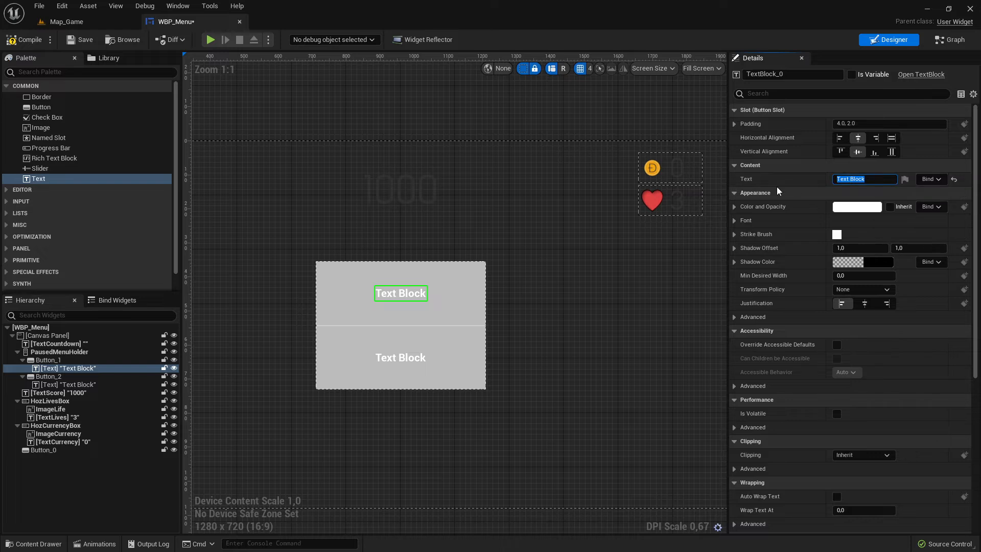
pyautogui.write('Play')
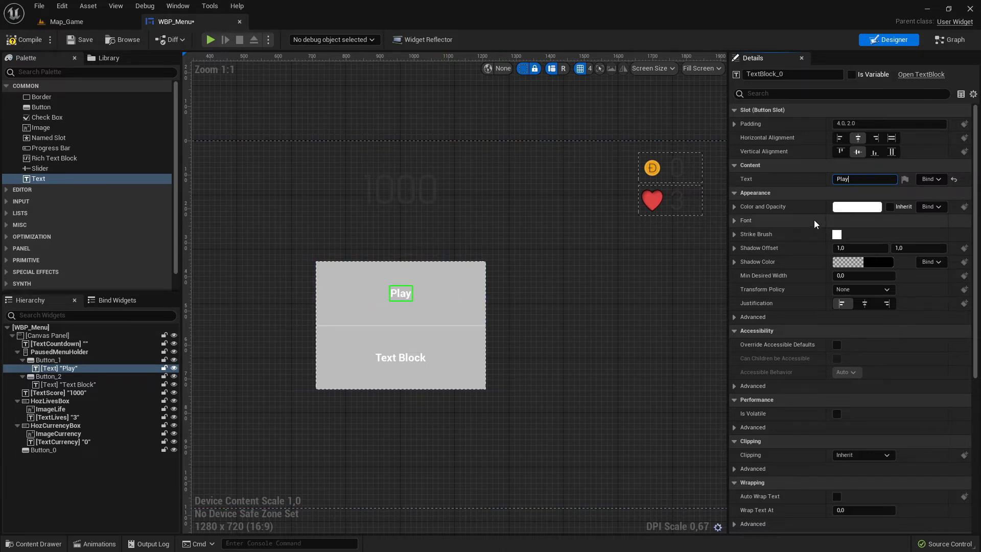
# Set the Play text's font size to 110.
pyautogui.click(735, 220)
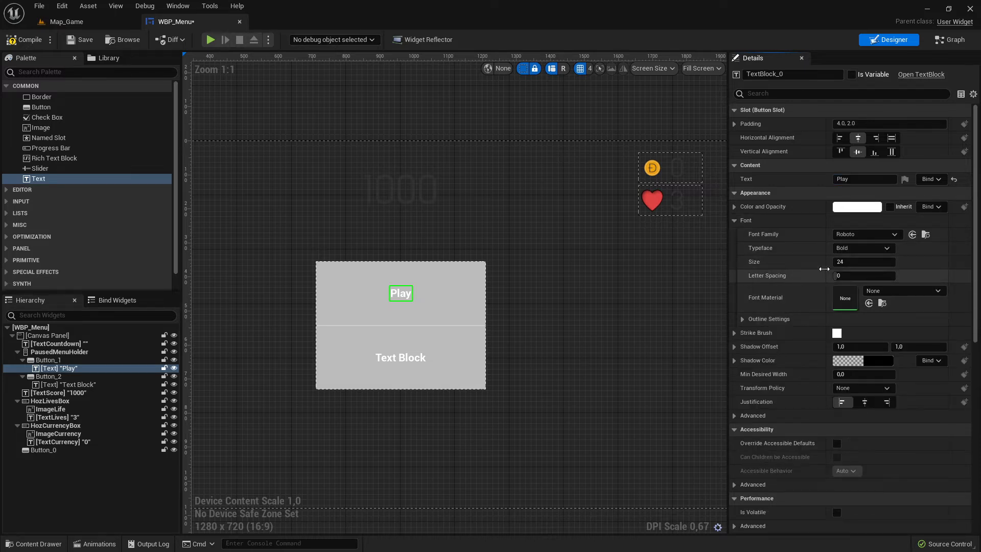
pyautogui.moveTo(844, 262); pyautogui.dragTo(890, 262)
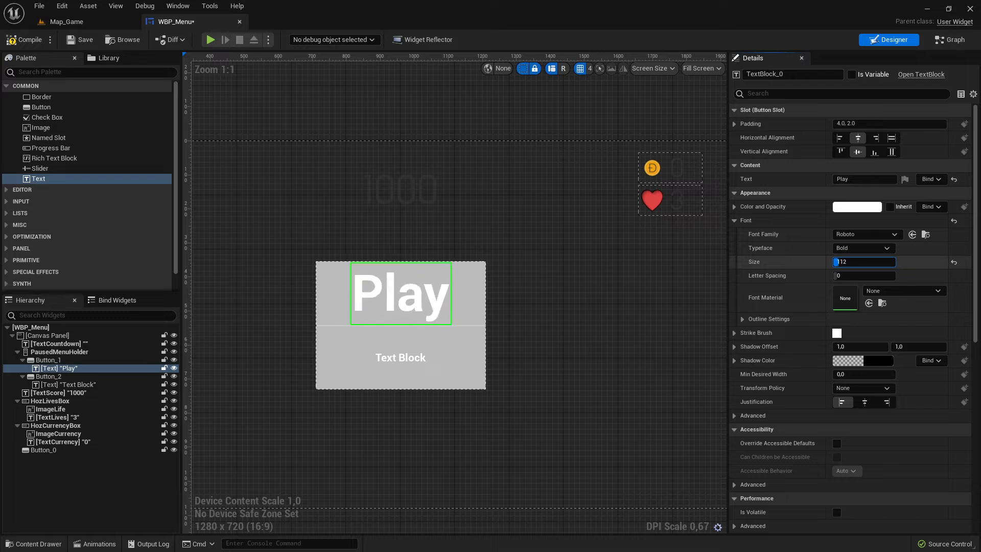
pyautogui.click(858, 262)
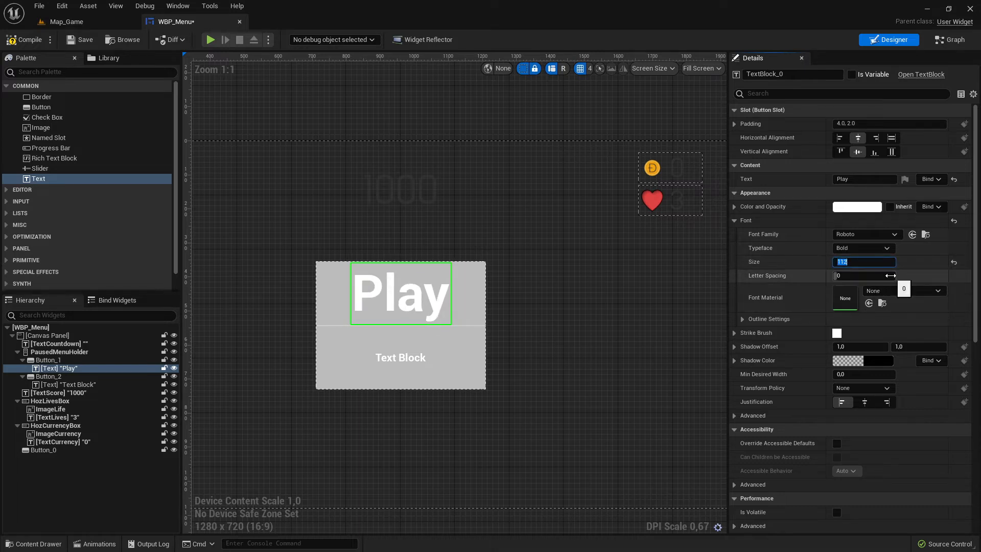
pyautogui.press('F1')
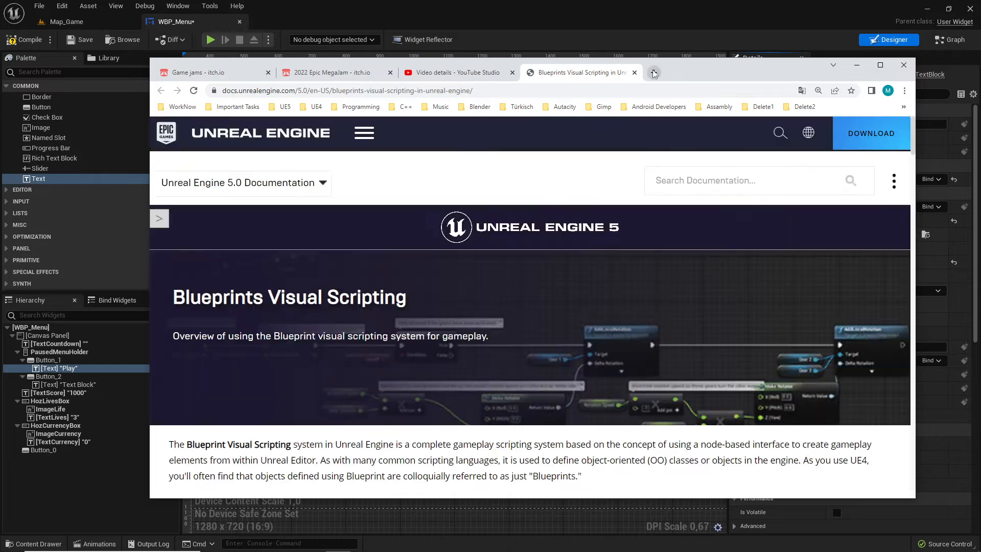
pyautogui.click(634, 72)
pyautogui.click(857, 65)
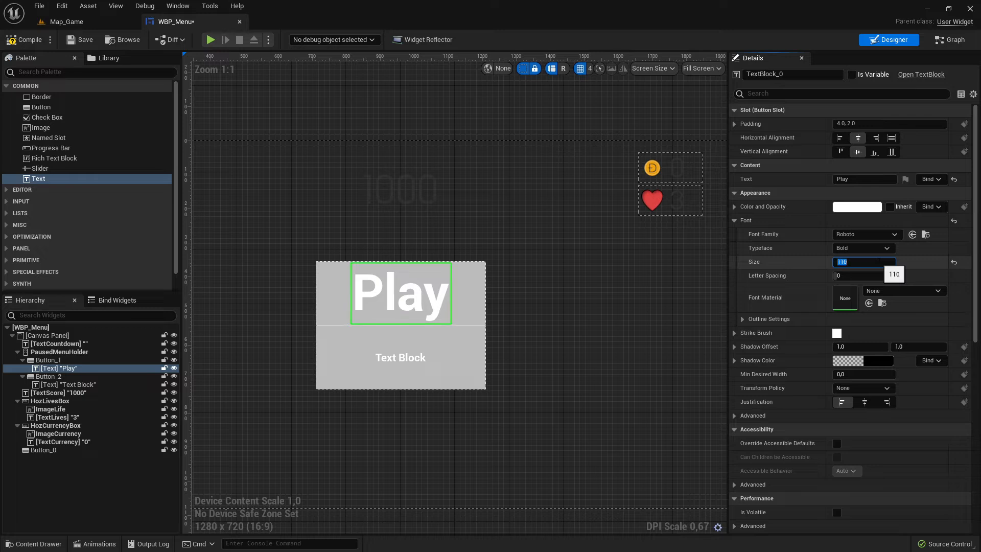
# Set the lower button's text to Quit with a font size of 110.
pyautogui.click(401, 357)
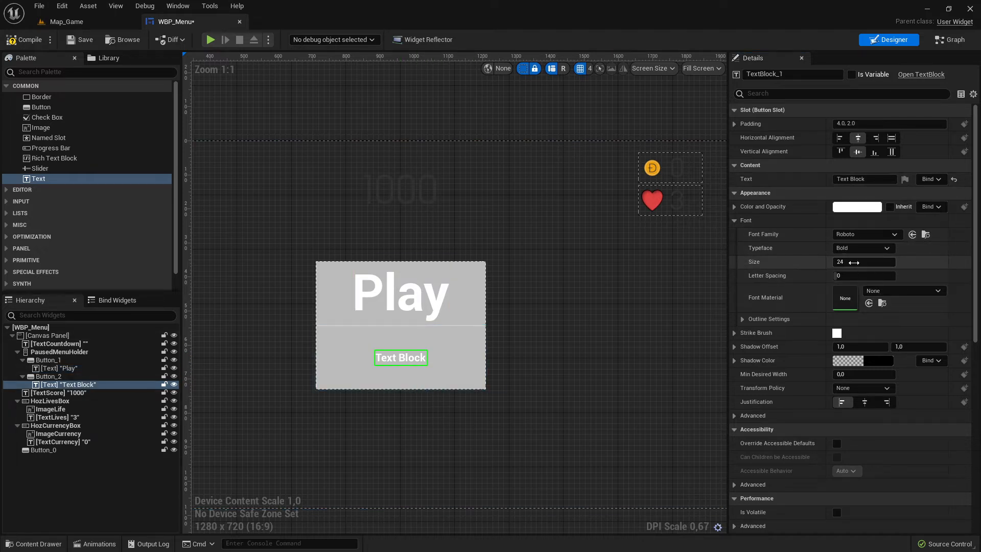
pyautogui.press('Return')
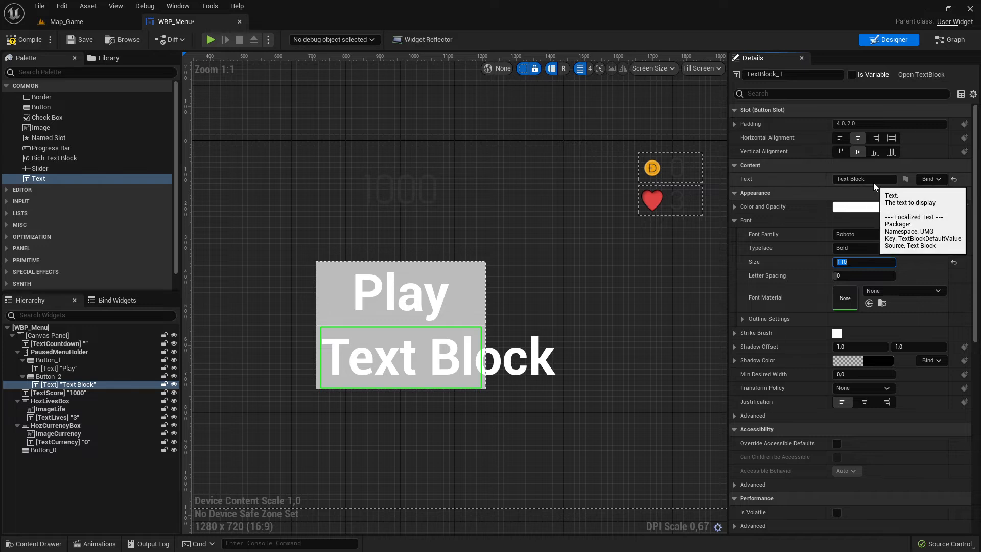
pyautogui.click(860, 180)
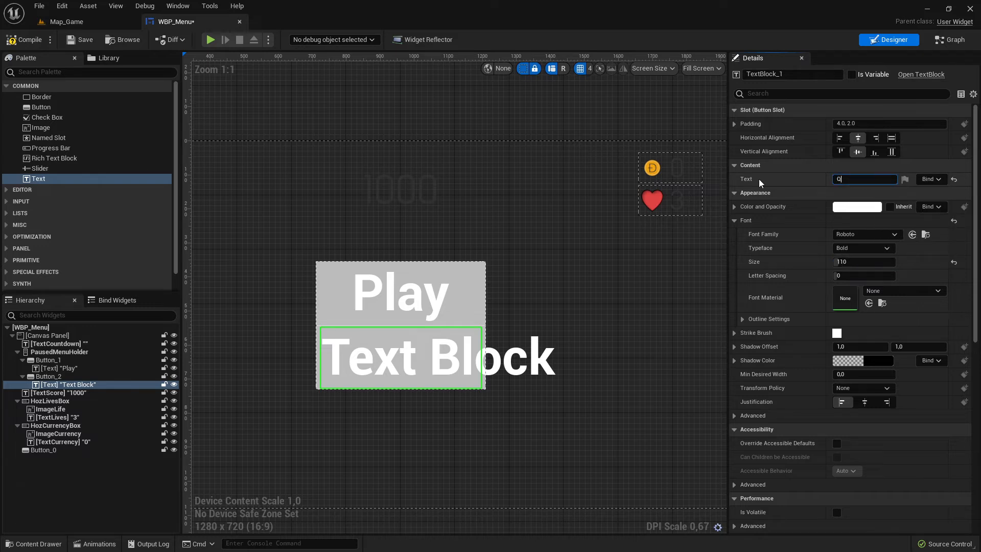
pyautogui.write('Quit')
pyautogui.press('Return')
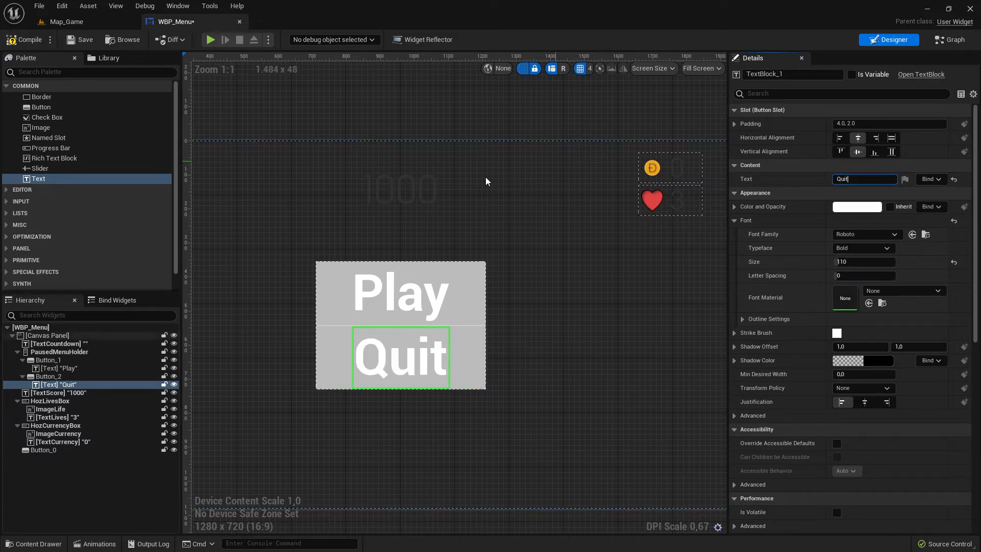
# Darken the Play button's Normal style tint to a gray of sRGB hex 989898FF.
pyautogui.click(472, 301)
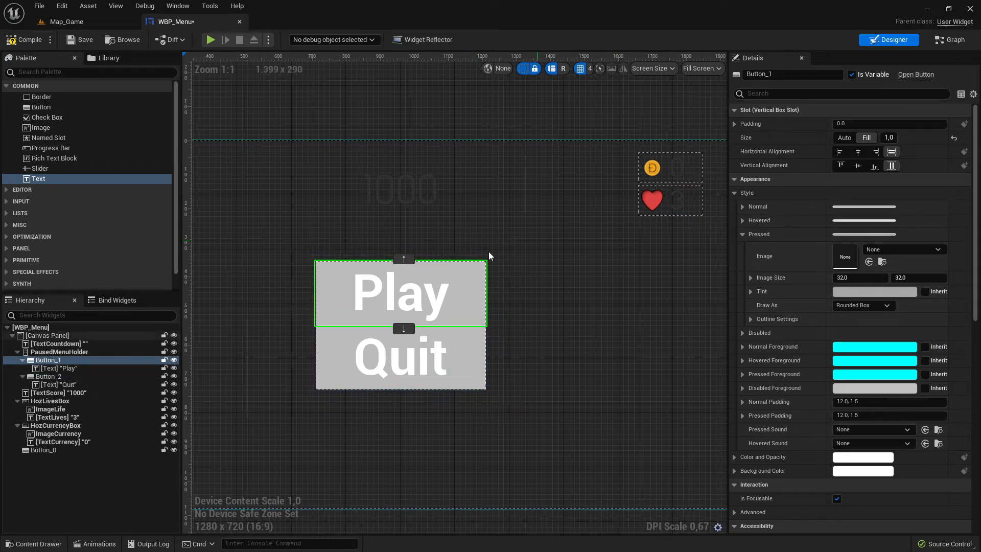
pyautogui.scroll(-4, 396, 290)
pyautogui.scroll(6, 353, 305)
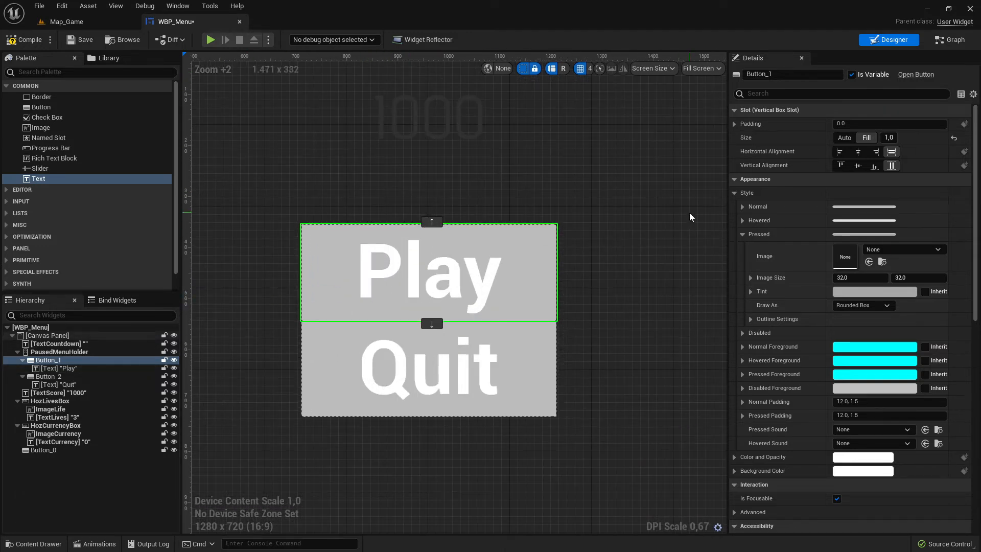
pyautogui.click(743, 206)
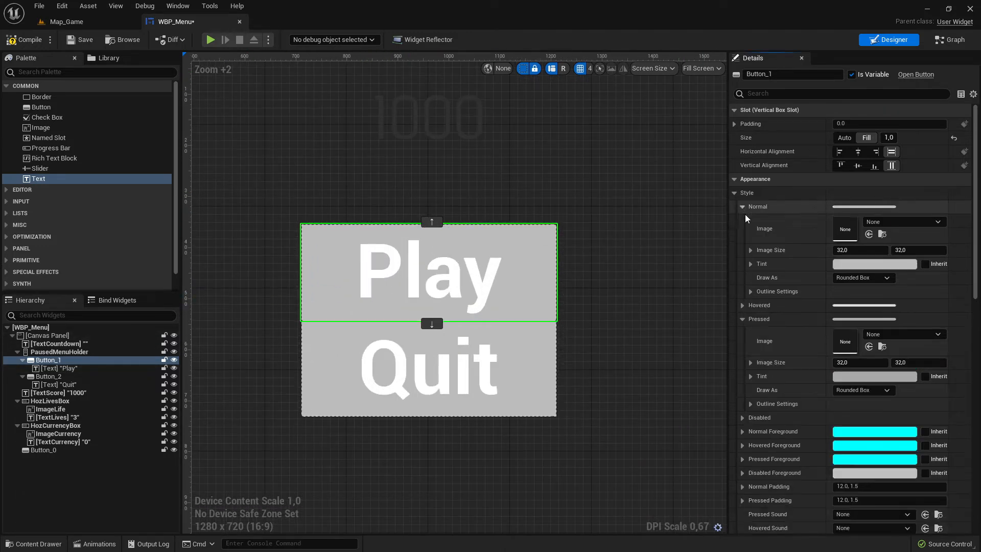
pyautogui.click(871, 265)
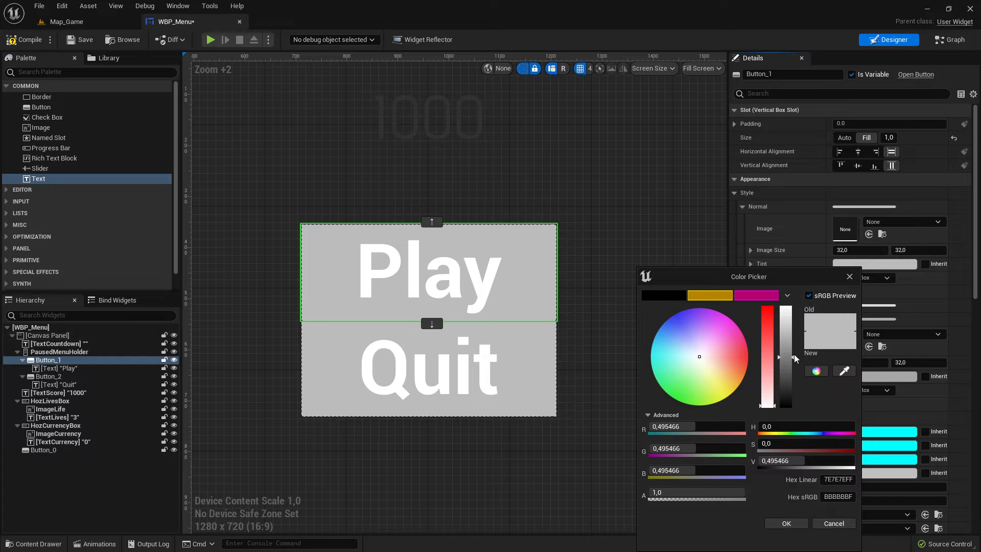
pyautogui.moveTo(794, 357)
pyautogui.mouseDown()
pyautogui.moveTo(791, 327)
pyautogui.moveTo(796, 395)
pyautogui.moveTo(797, 367)
pyautogui.moveTo(795, 376)
pyautogui.mouseUp()
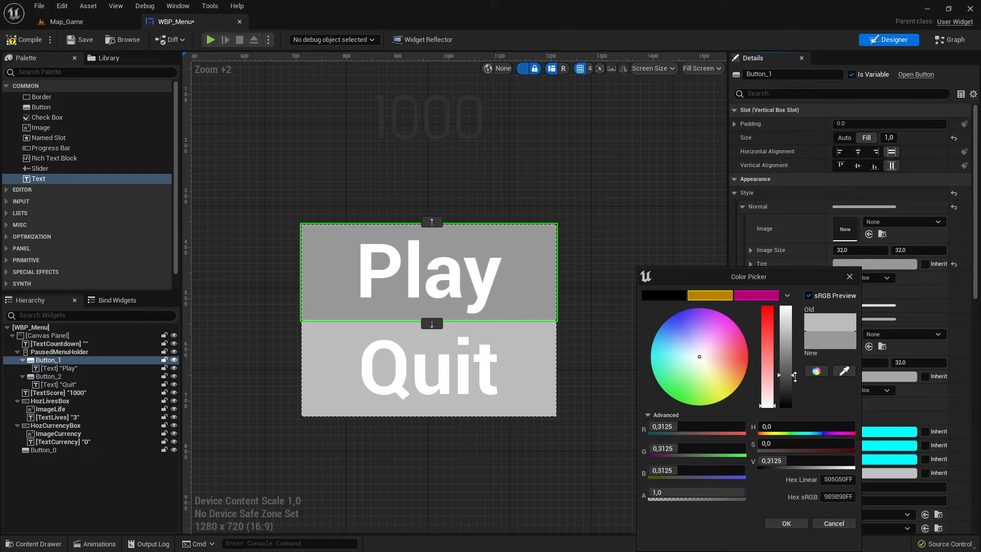
pyautogui.moveTo(821, 345); pyautogui.dragTo(769, 300)
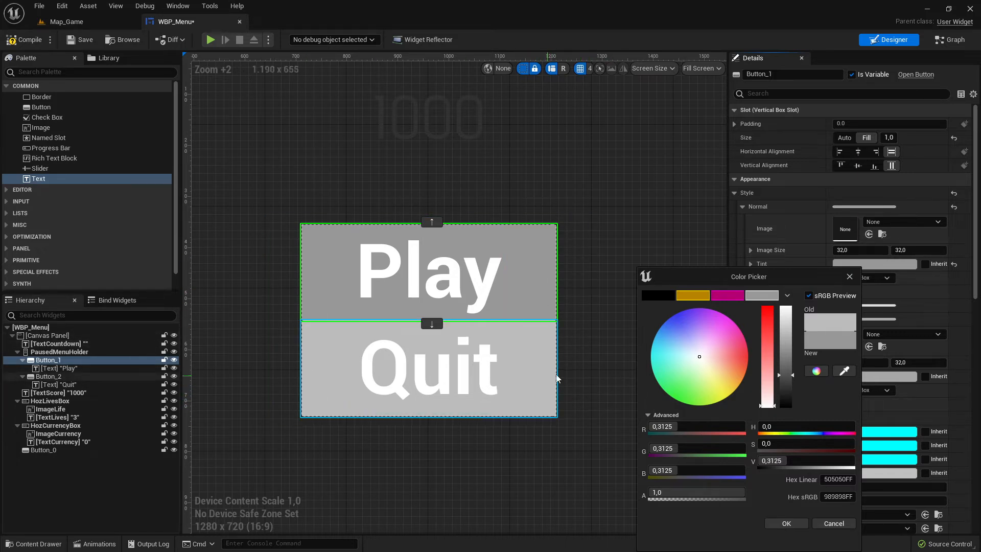
# Set the Quit button's Normal style tint to the same gray, sRGB hex 989898FF.
pyautogui.click(540, 366)
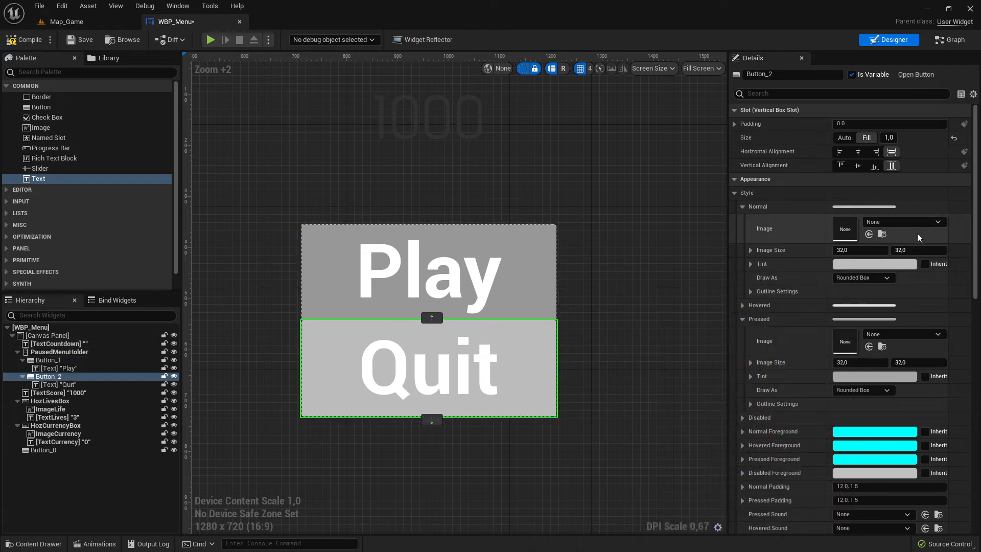
pyautogui.click(875, 264)
pyautogui.moveTo(781, 322); pyautogui.dragTo(780, 371)
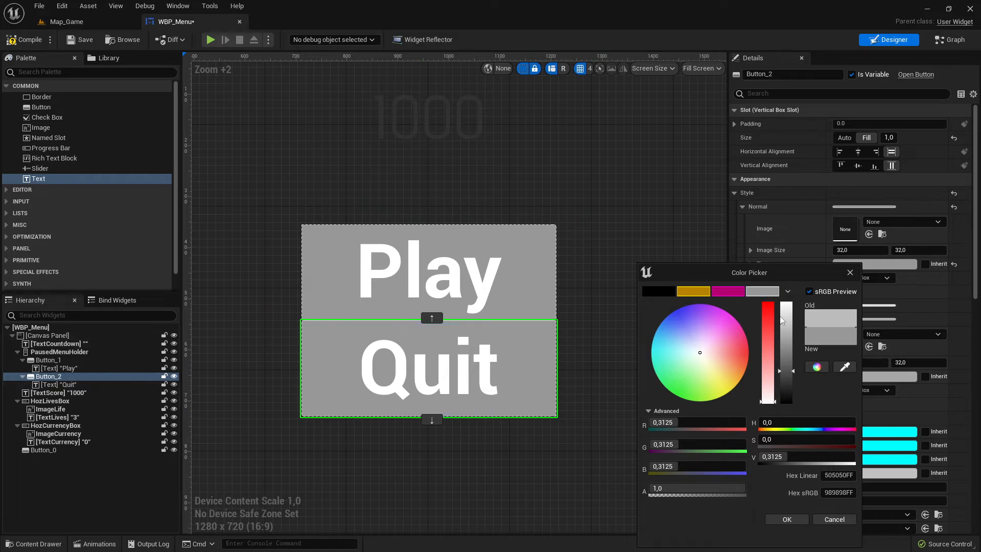
pyautogui.click(786, 519)
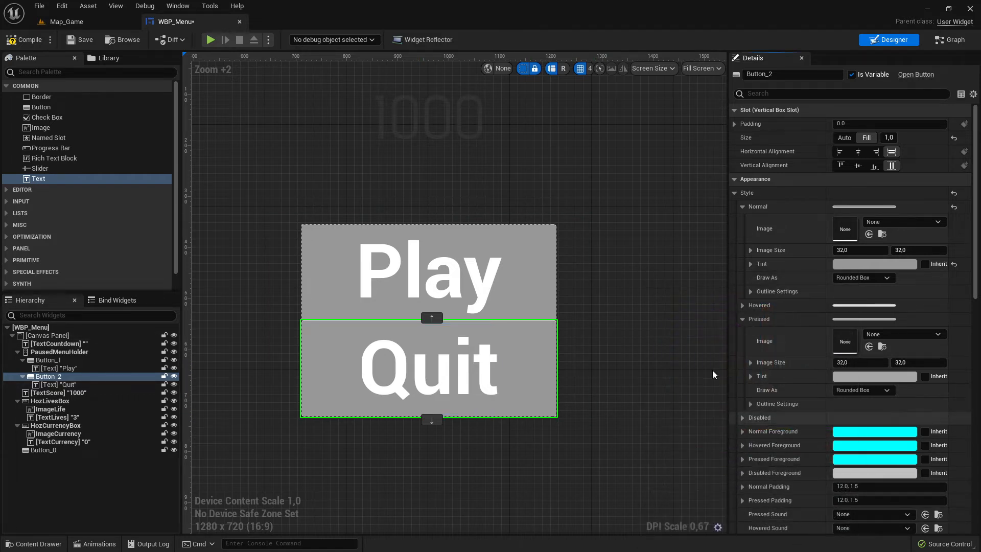
# Compile and save the widget, then play-test the level.
pyautogui.click(467, 279)
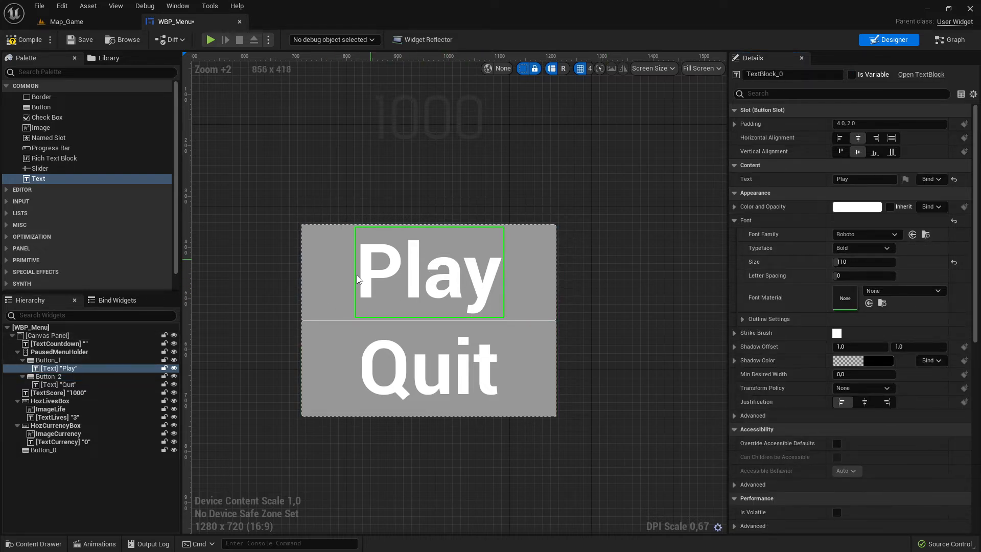
pyautogui.click(82, 39)
pyautogui.click(84, 22)
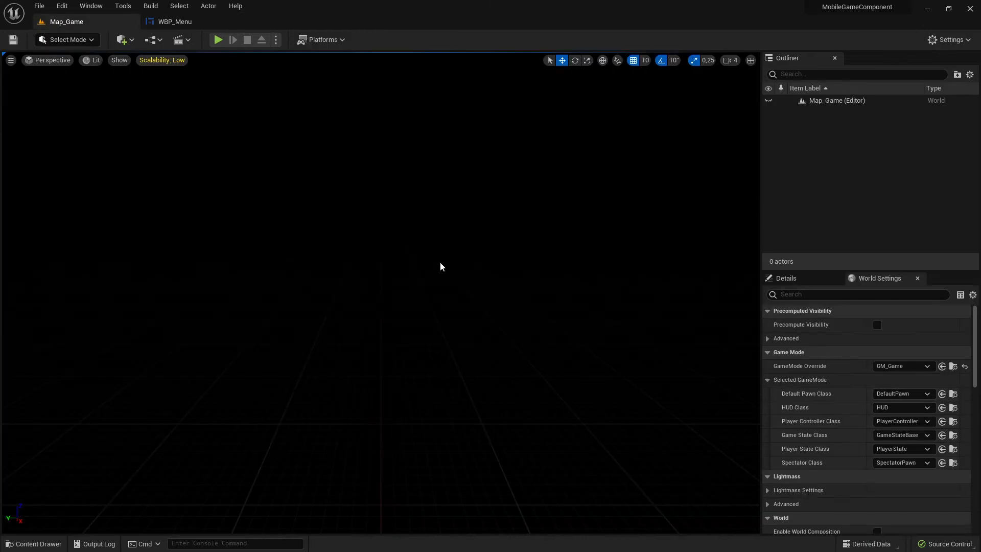
pyautogui.click(218, 39)
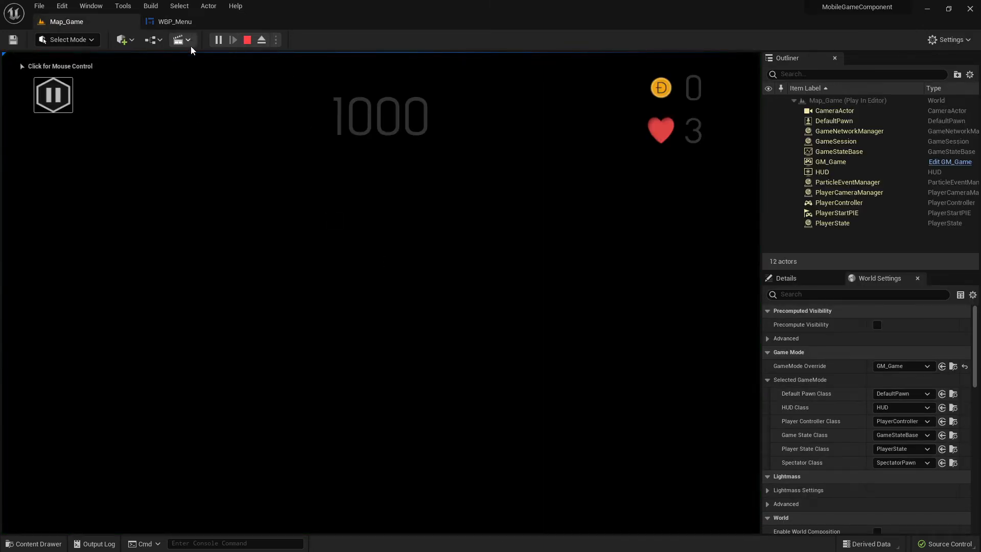
# Return to the WBP_Menu designer and stop the play session.
pyautogui.click(175, 21)
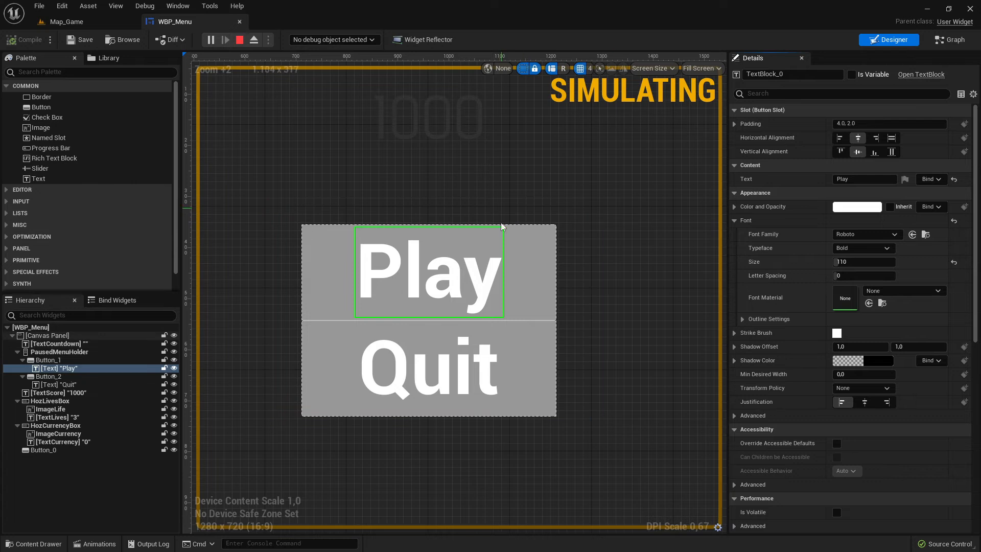
pyautogui.scroll(-3, 500, 245)
pyautogui.click(394, 213)
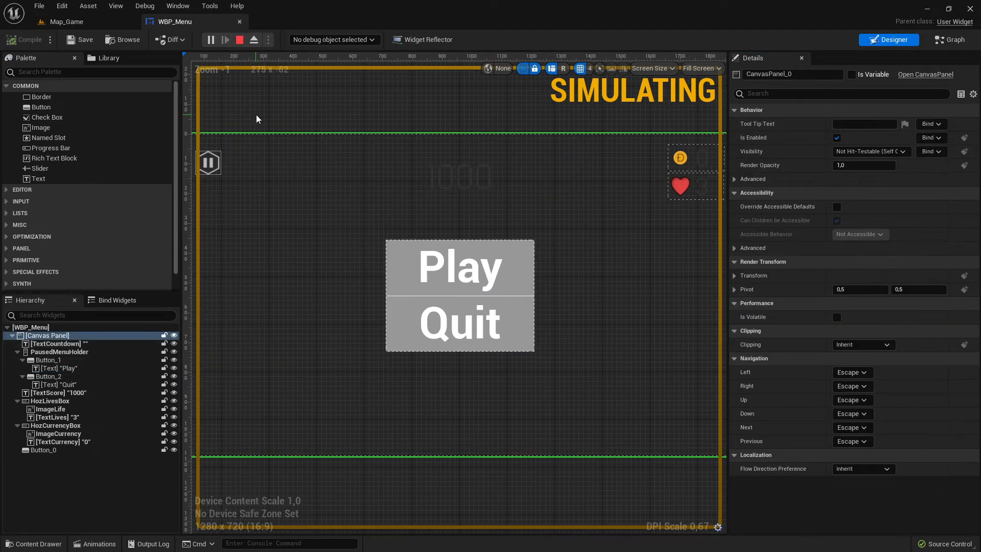
pyautogui.click(239, 39)
pyautogui.click(477, 272)
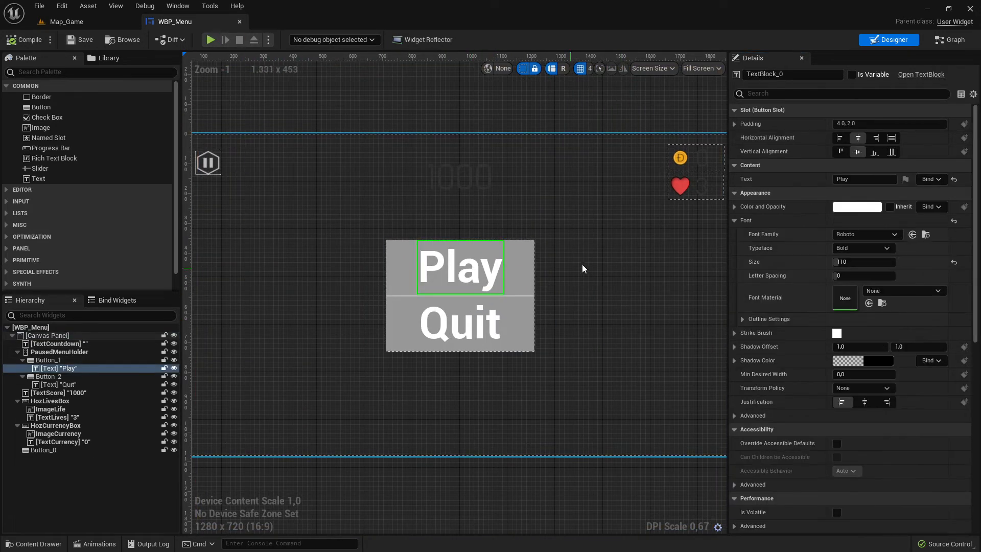
# Set the Play text's color to a bright yellow, sRGB hex F2E000FF, and save that color to the theme bar.
pyautogui.click(853, 207)
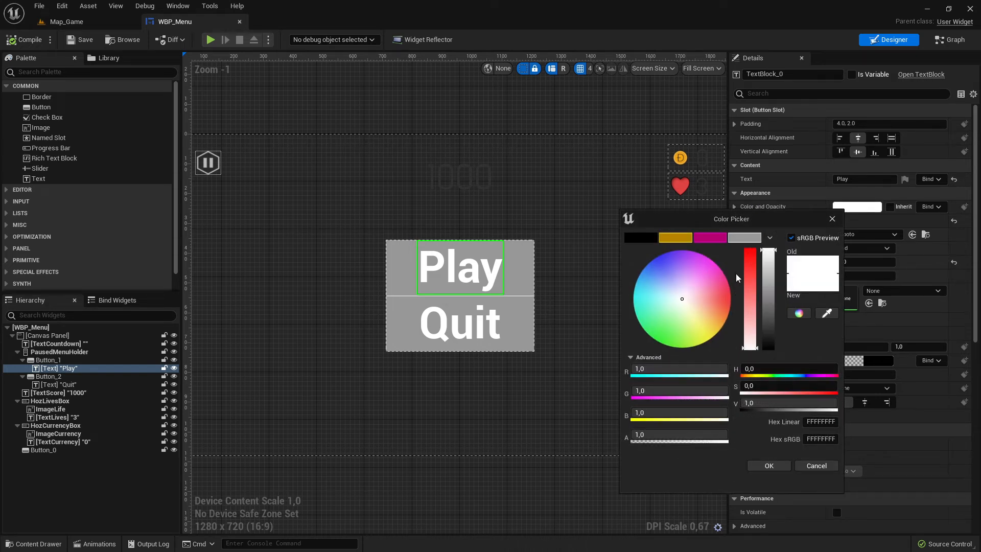
pyautogui.click(709, 237)
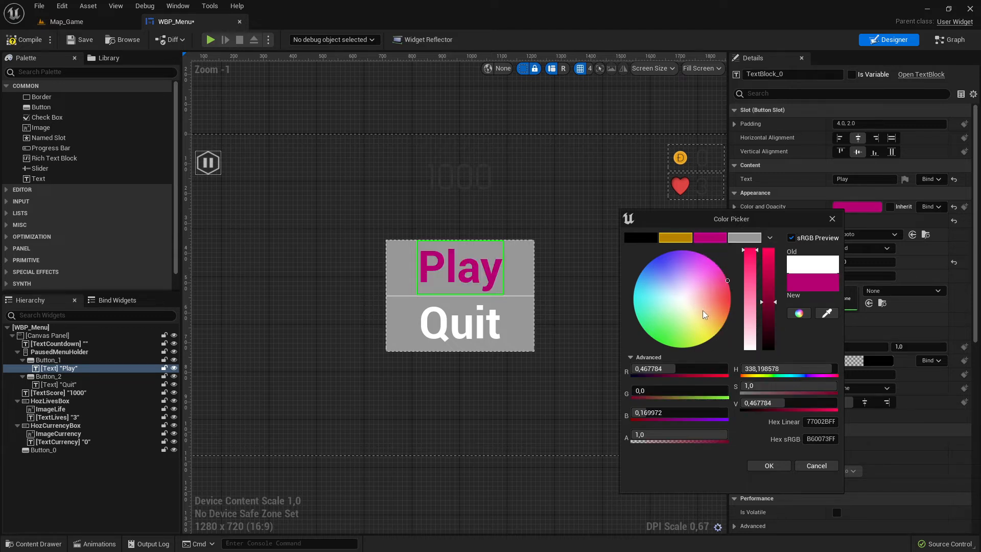
pyautogui.moveTo(709, 314); pyautogui.dragTo(725, 354)
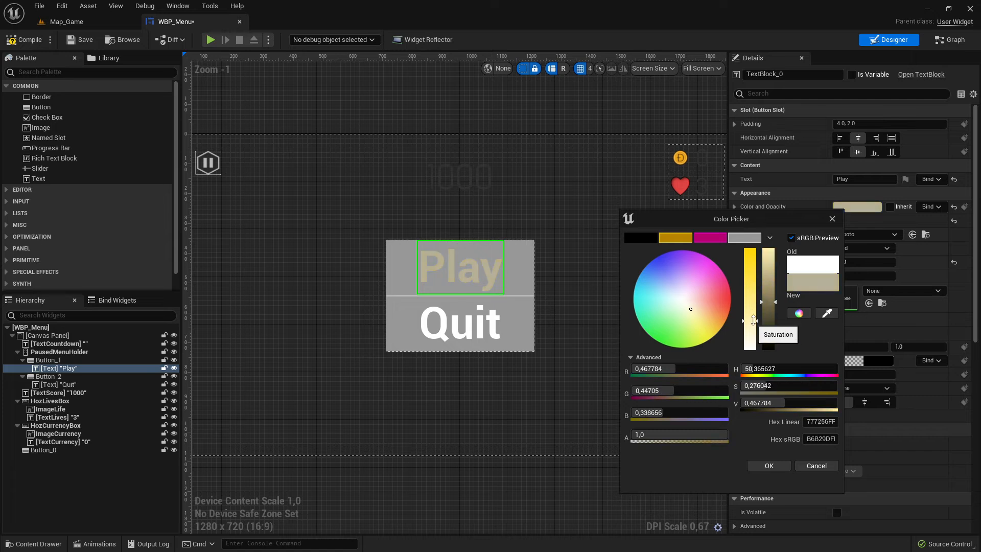
pyautogui.moveTo(768, 304); pyautogui.dragTo(768, 274)
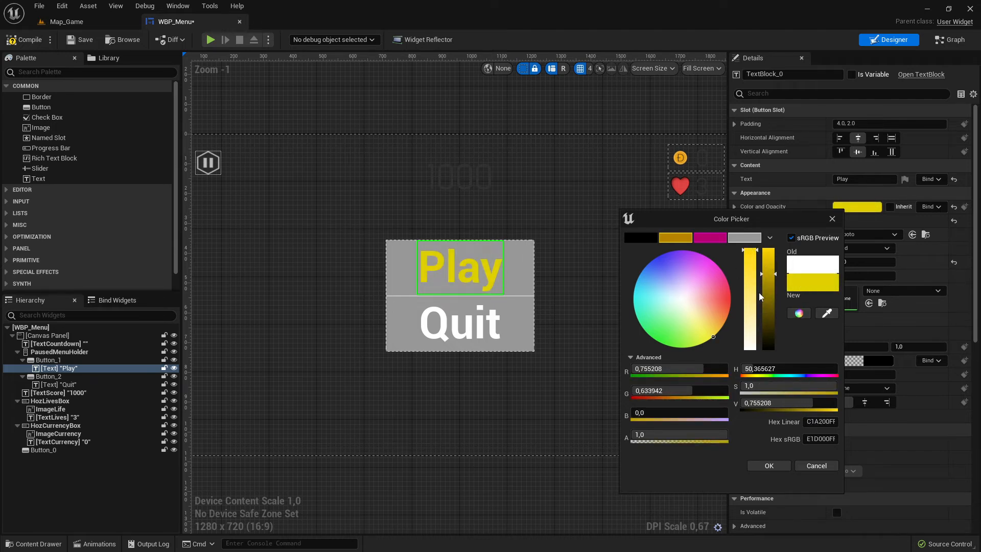
pyautogui.moveTo(768, 274); pyautogui.dragTo(768, 260)
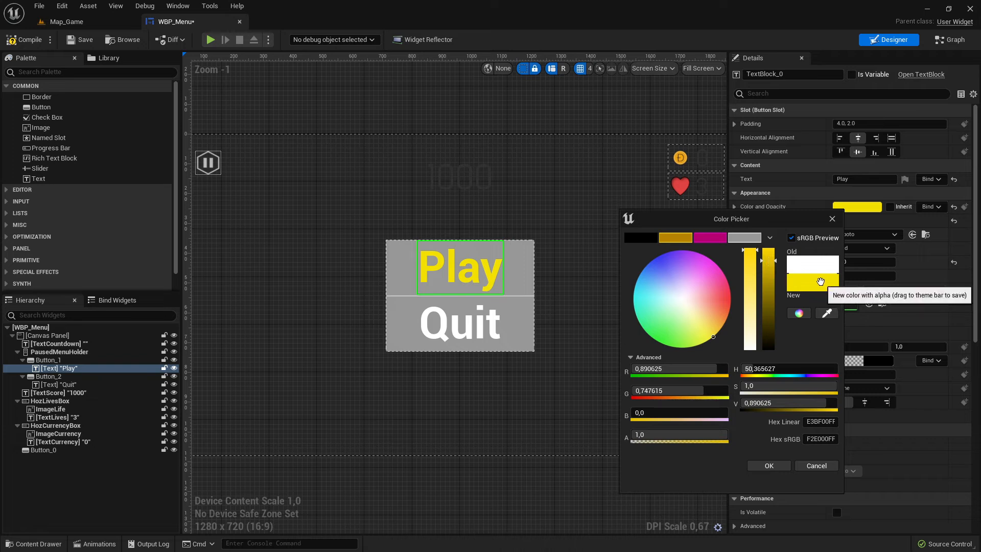
pyautogui.moveTo(812, 282); pyautogui.dragTo(748, 238)
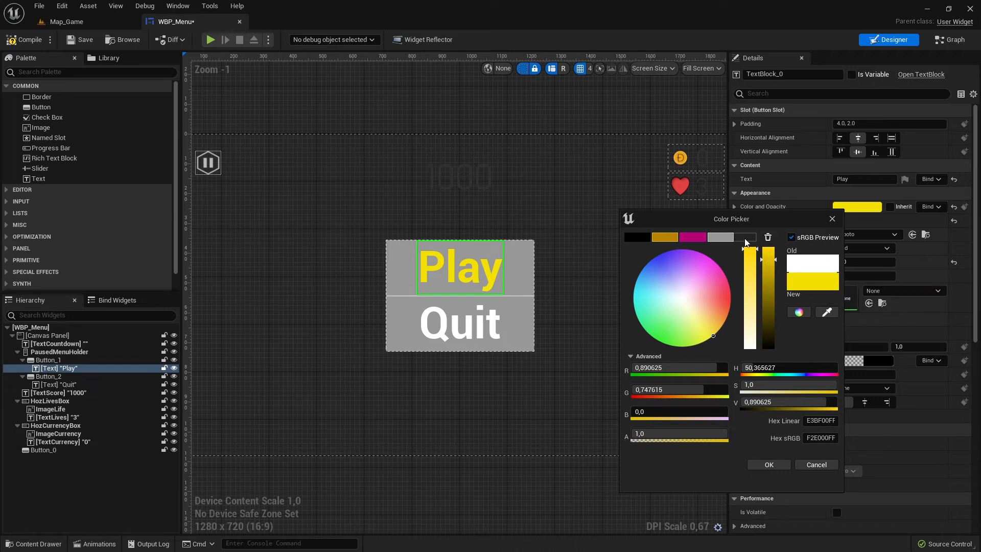
pyautogui.click(769, 465)
# Give the Quit text the same yellow color from the saved theme swatch.
pyautogui.click(460, 323)
pyautogui.click(856, 207)
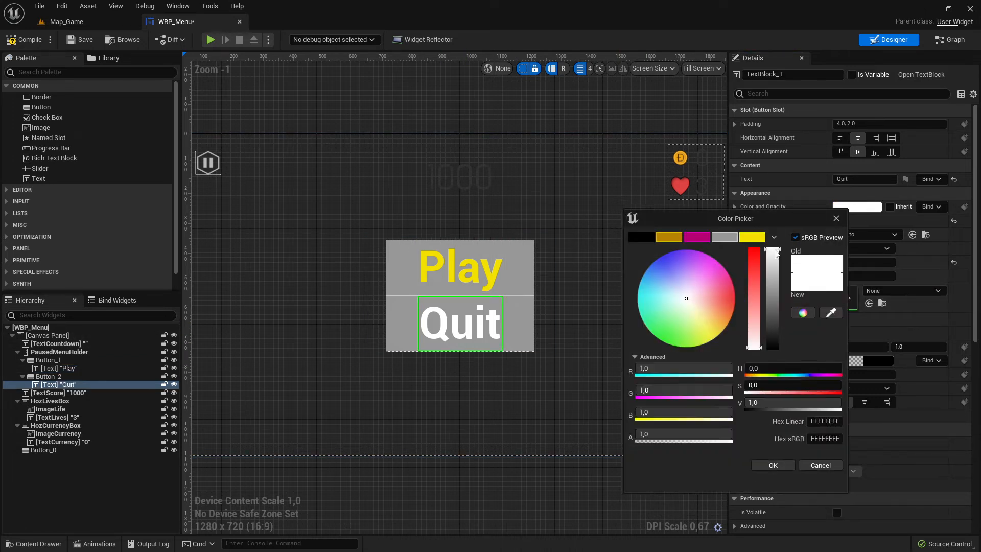
pyautogui.click(752, 236)
pyautogui.click(594, 364)
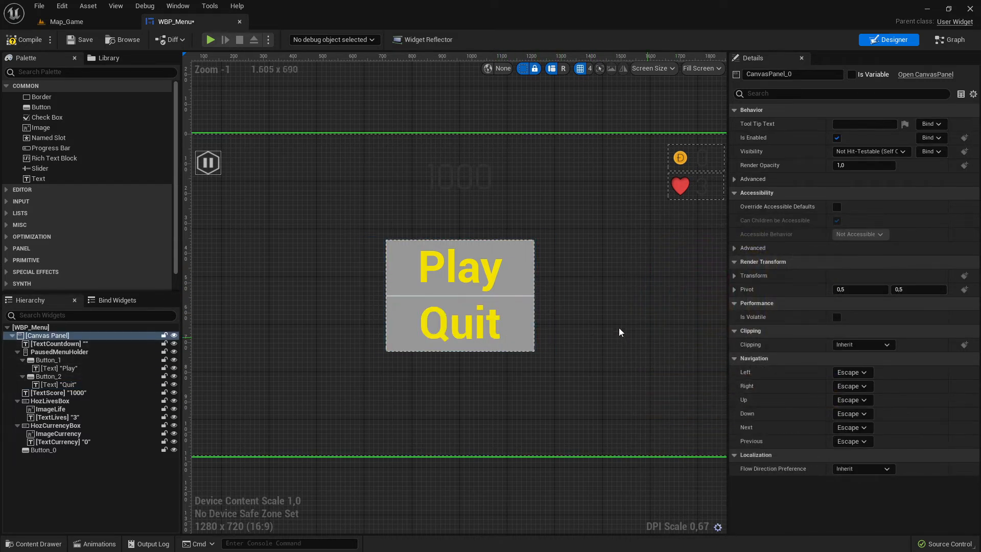
# Compile the widget and play-test the Map_Game level.
pyautogui.scroll(-5, 569, 298)
pyautogui.scroll(4, 541, 305)
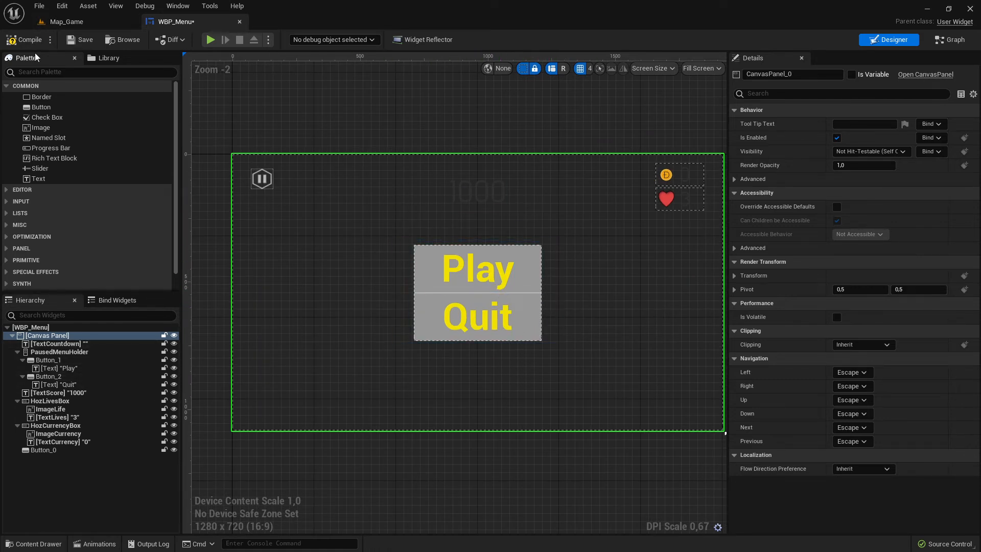
pyautogui.click(26, 40)
pyautogui.click(66, 22)
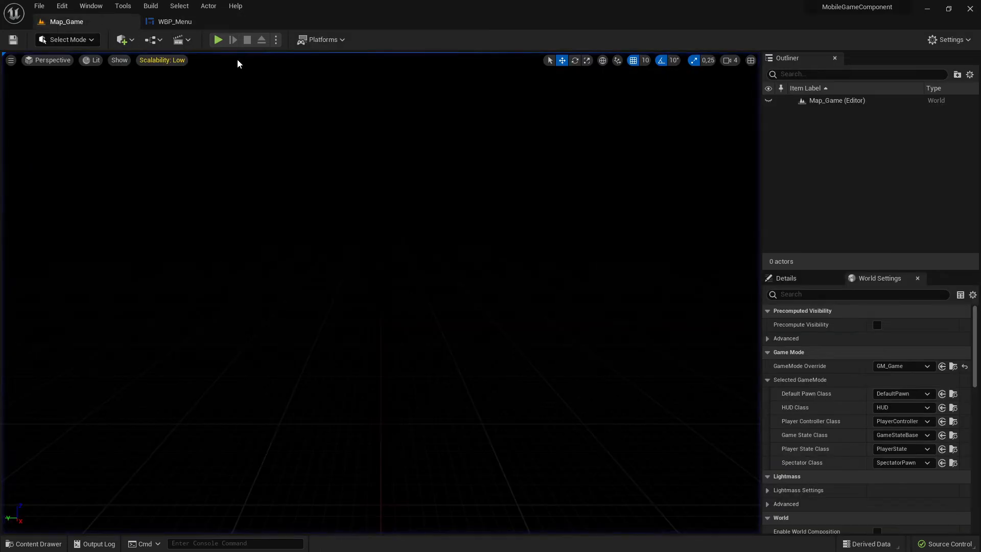
pyautogui.click(218, 40)
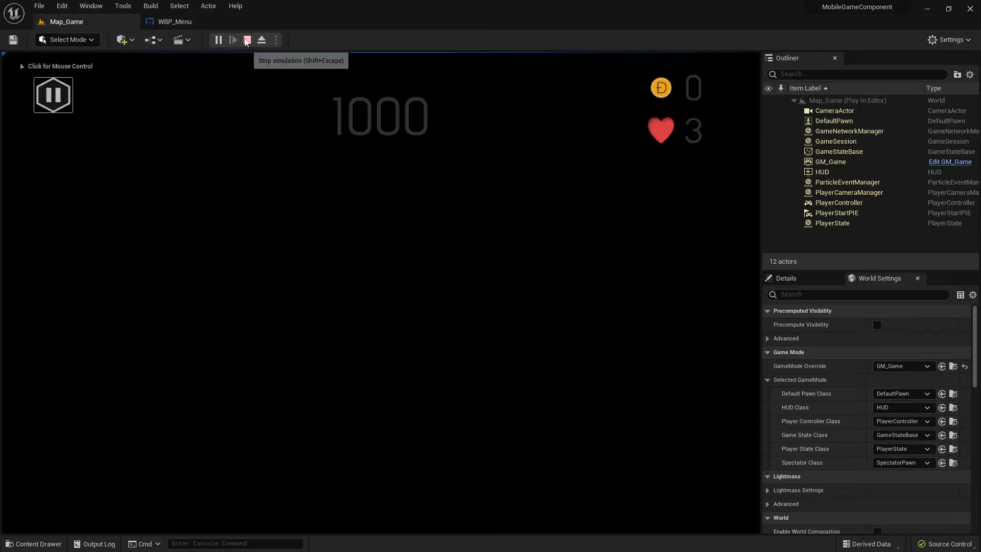
# Stop the play session and return to the WBP_Menu designer.
pyautogui.click(248, 39)
pyautogui.click(174, 21)
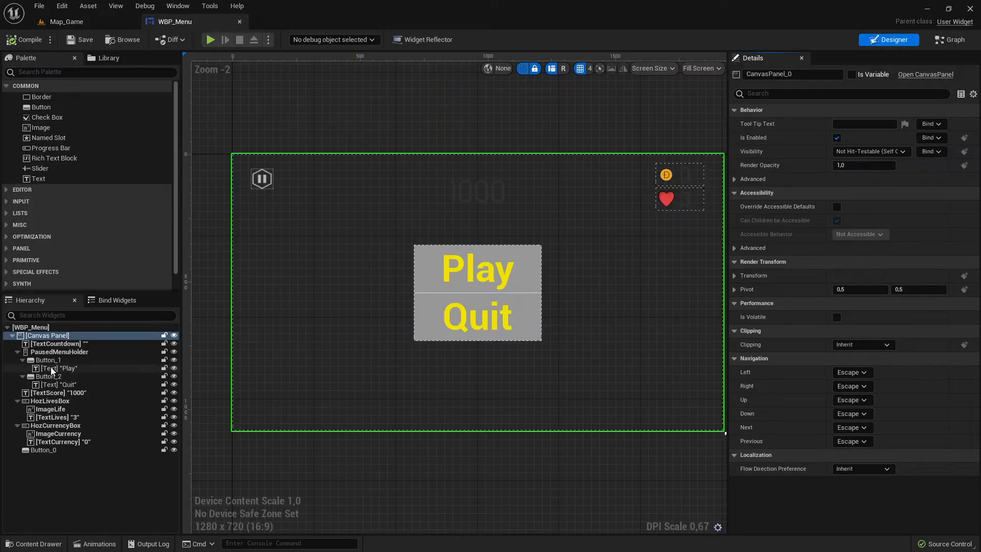
# Set the PausedMenuHolder's visibility to Visible.
pyautogui.click(59, 351)
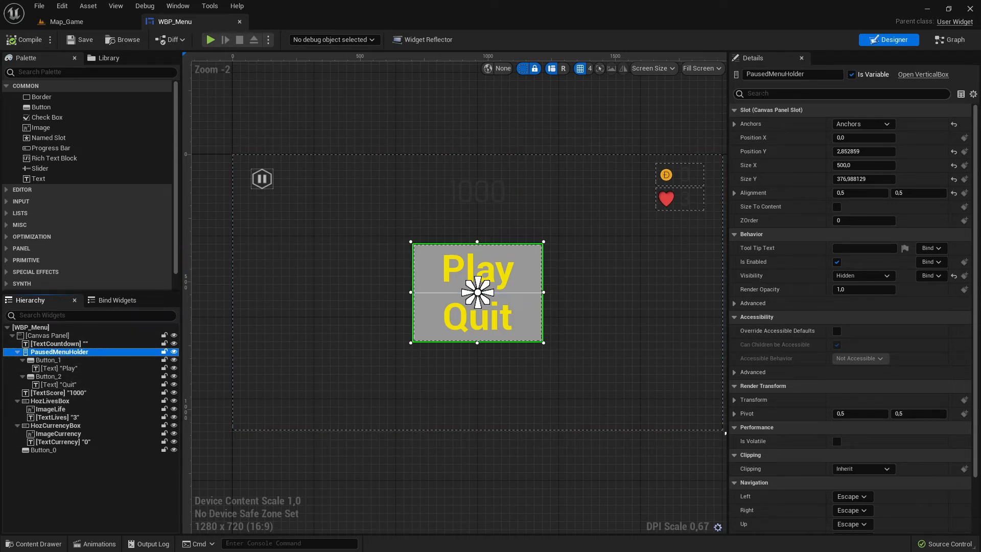
pyautogui.click(779, 93)
pyautogui.write('vis')
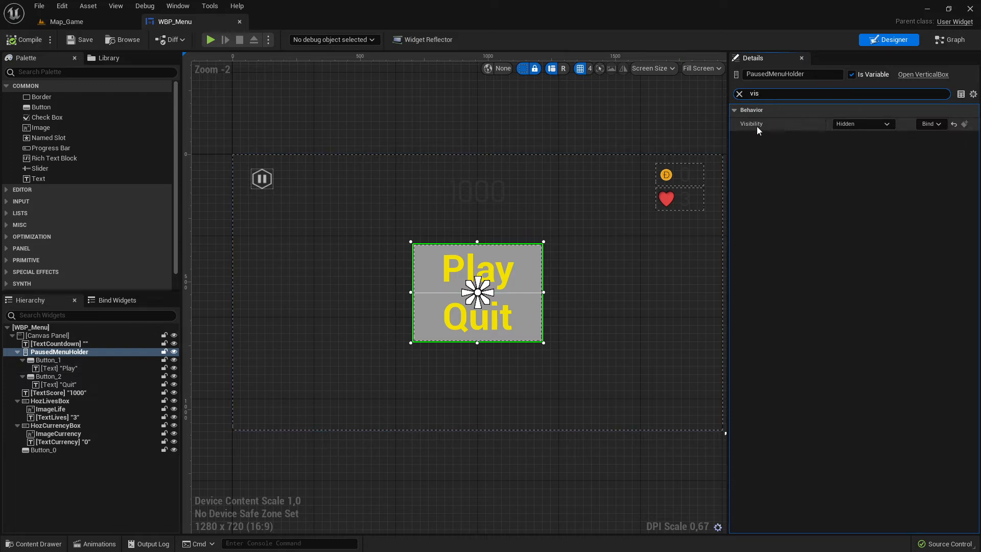
pyautogui.click(862, 126)
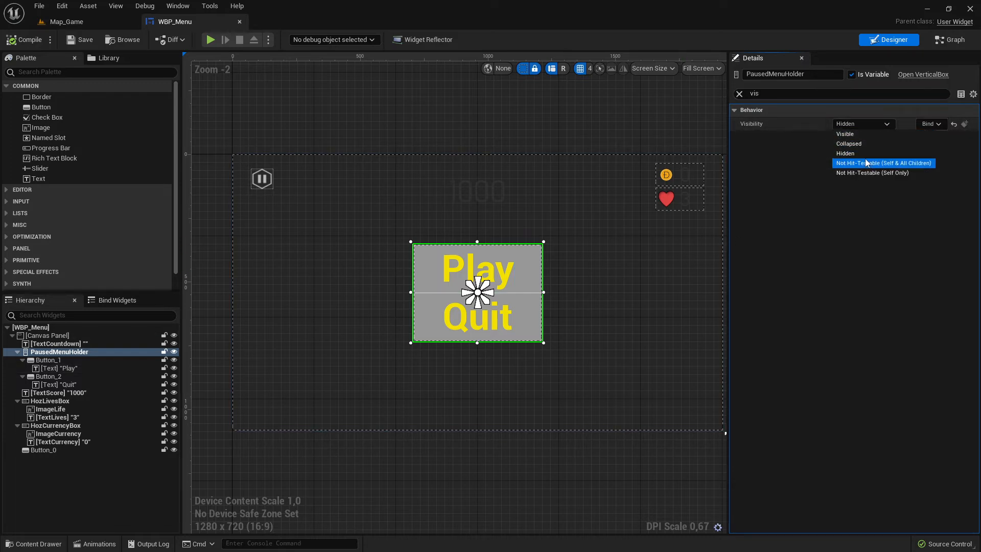
pyautogui.click(851, 133)
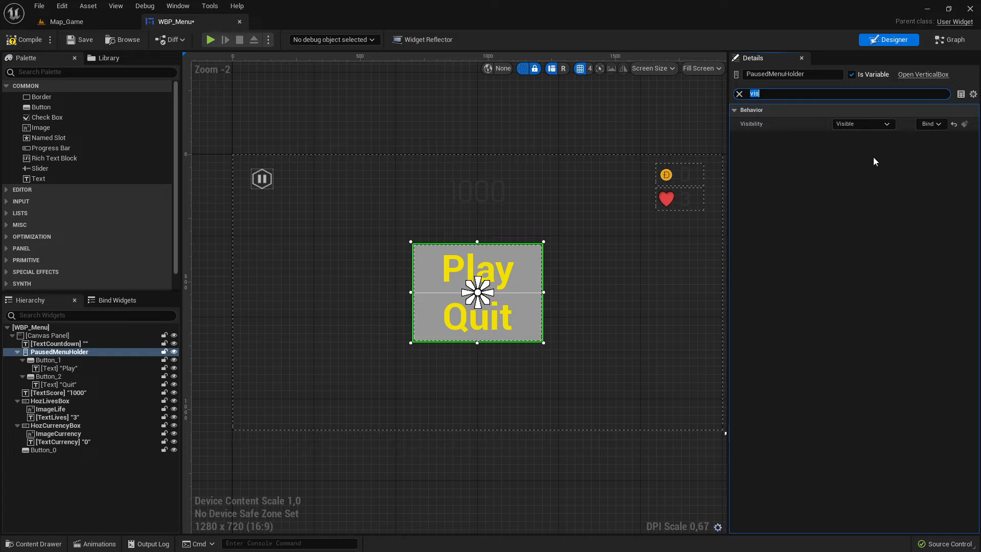
# Compile the widget, play-test it in a standalone preview window, and close the preview.
pyautogui.click(23, 40)
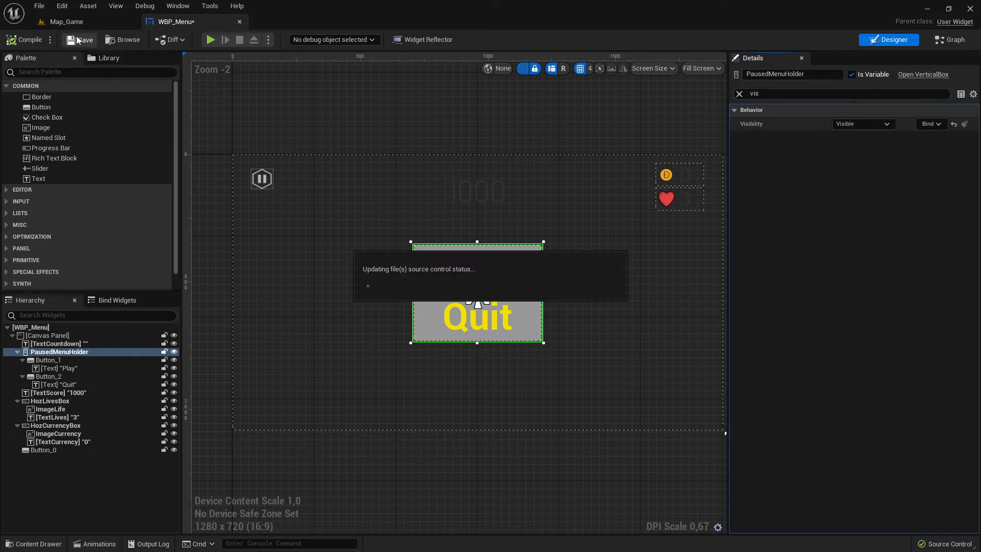
pyautogui.click(210, 39)
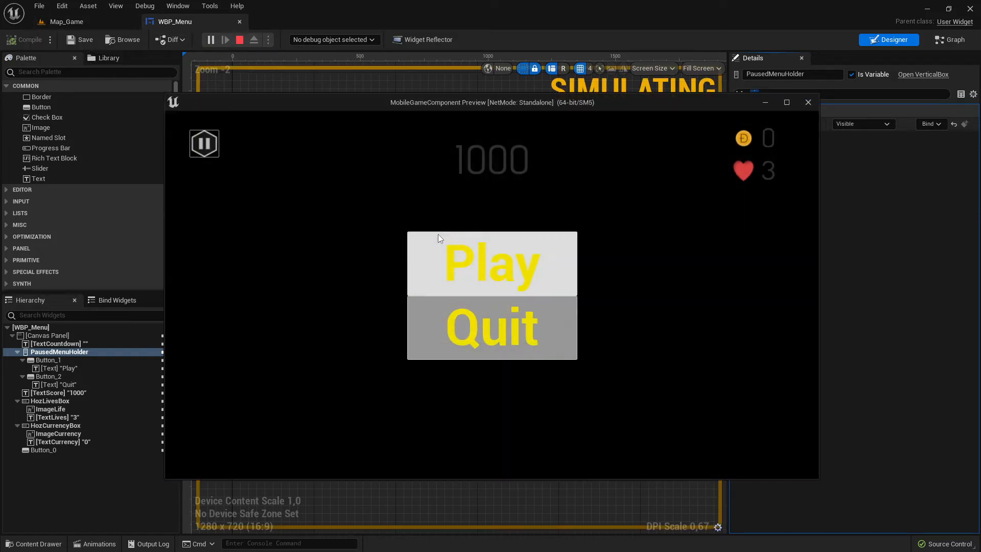
pyautogui.click(807, 103)
# Play-test the Map_Game level in the viewport and stop the session from the widget editor.
pyautogui.click(66, 24)
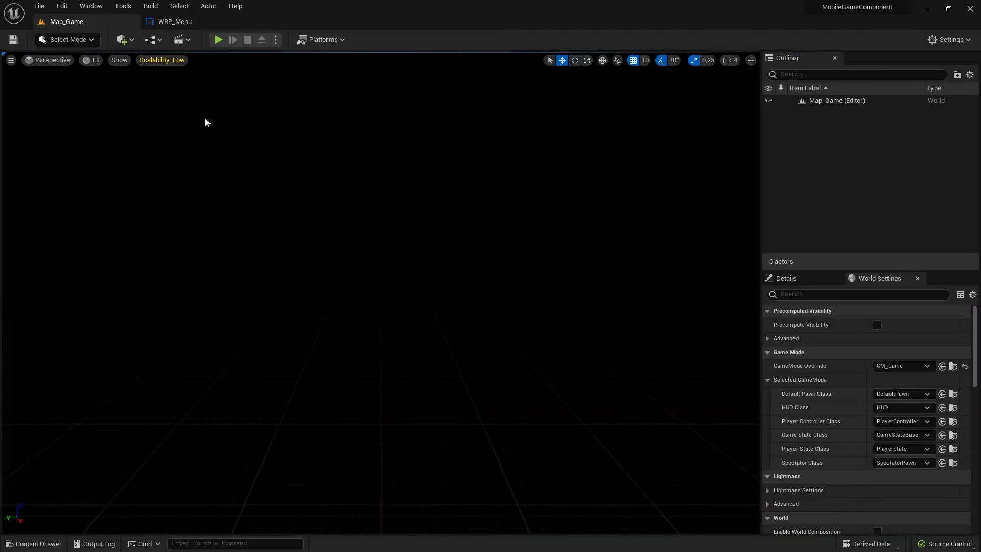
pyautogui.click(217, 39)
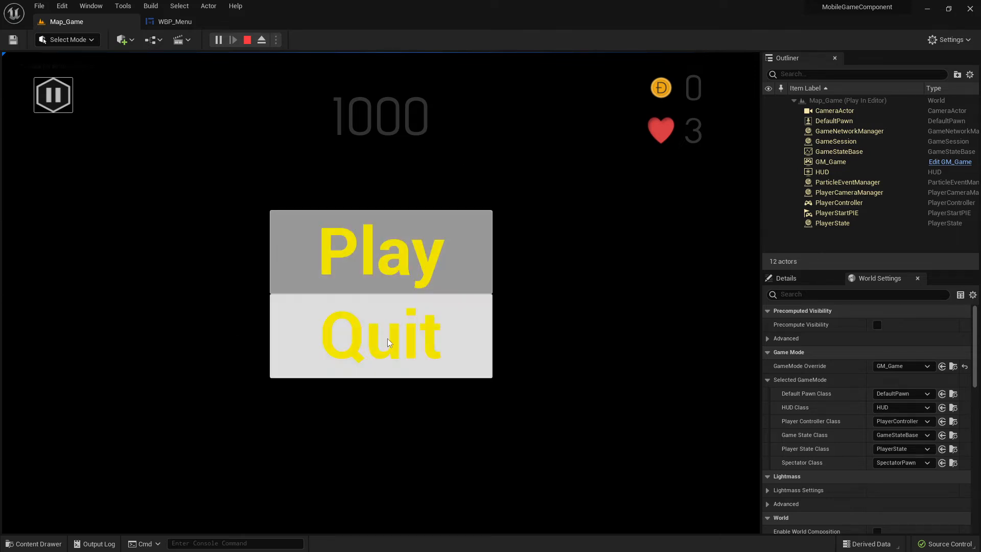
pyautogui.click(171, 23)
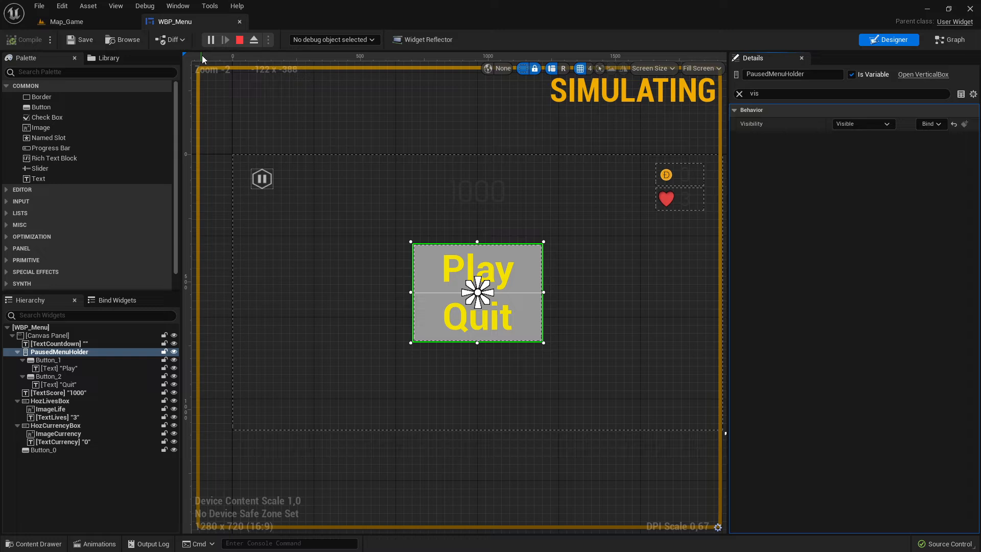
pyautogui.click(240, 39)
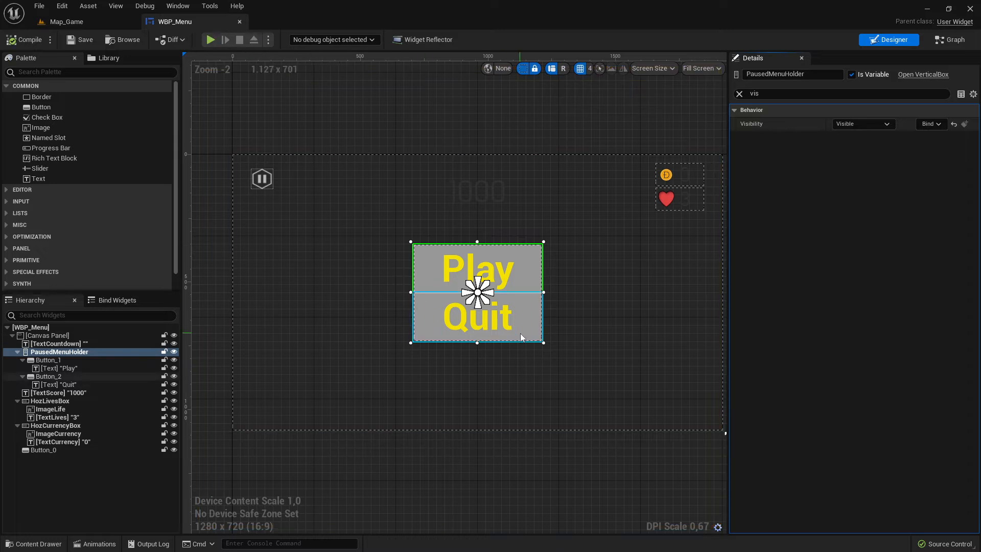
# Resize the TextCountdown text box to about 546 × 318 over the Play and Quit buttons, then compile.
pyautogui.click(544, 275)
pyautogui.moveTo(560, 291); pyautogui.dragTo(543, 295)
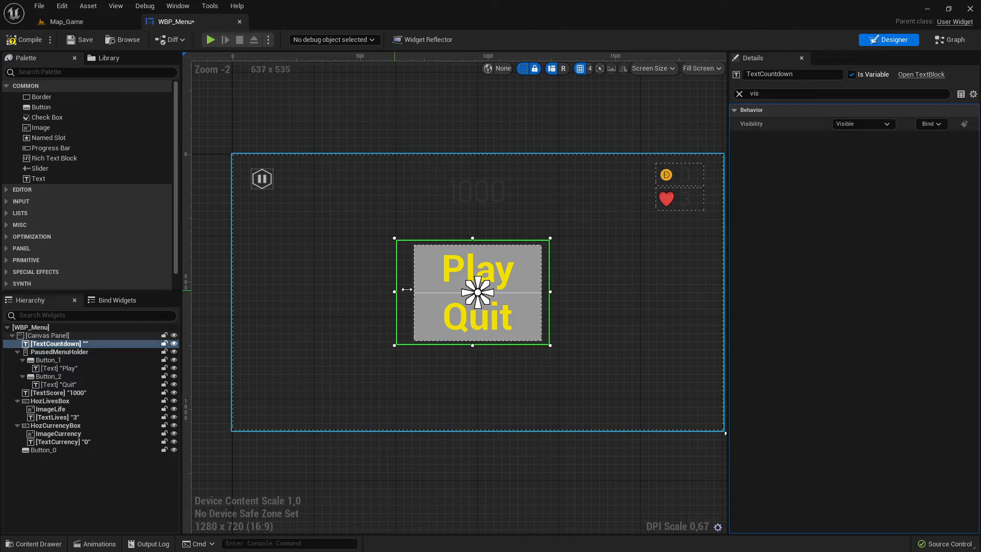
pyautogui.moveTo(393, 293); pyautogui.dragTo(428, 288)
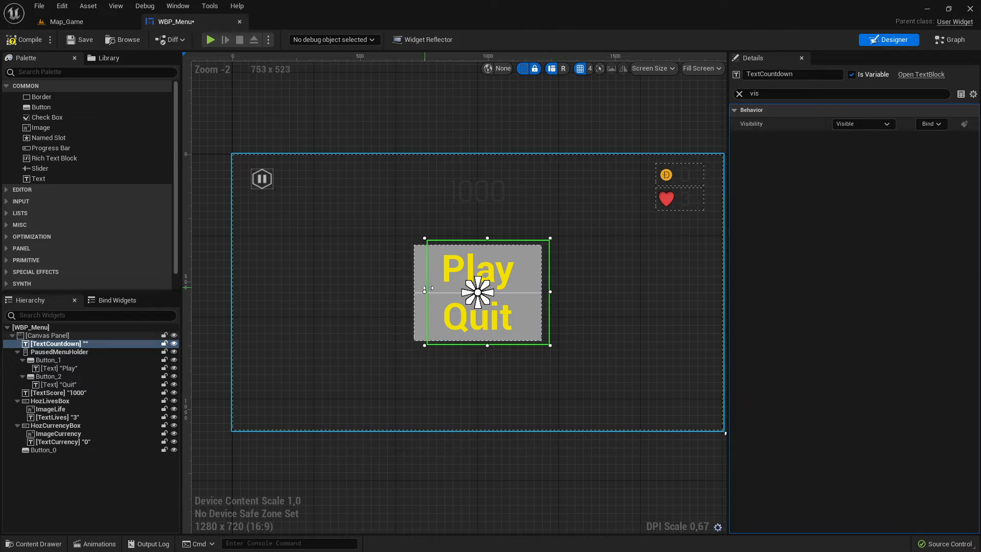
pyautogui.click(534, 259)
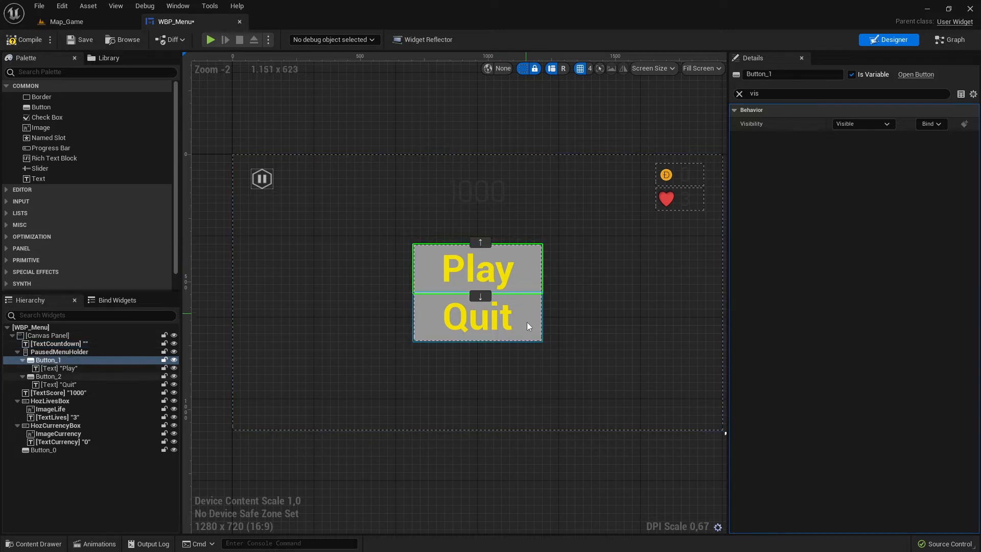
pyautogui.click(548, 327)
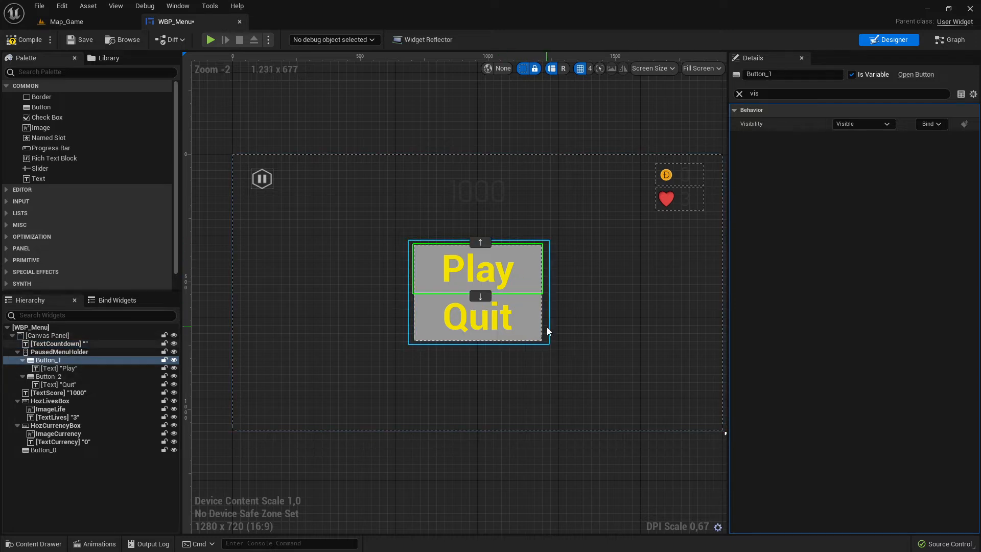
pyautogui.click(479, 240)
pyautogui.click(465, 240)
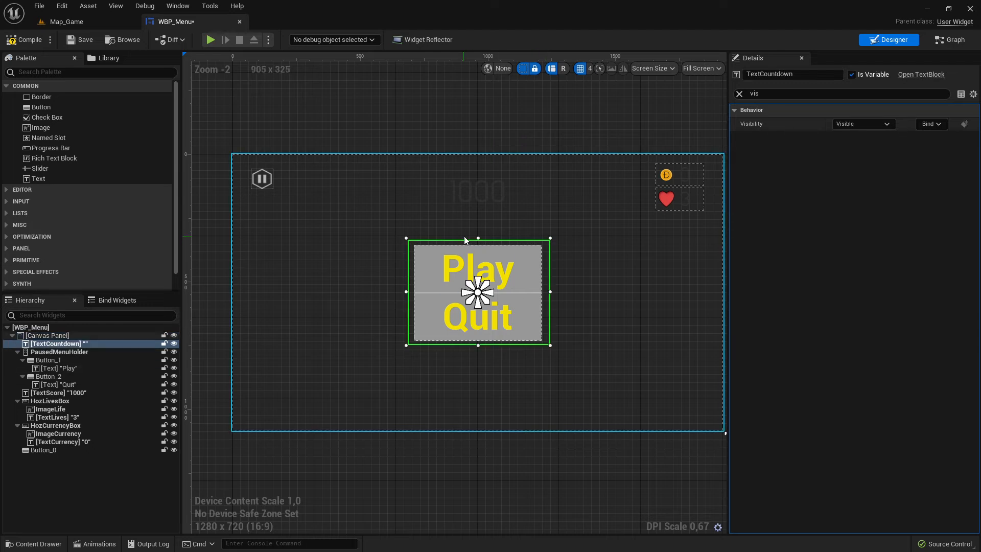
pyautogui.moveTo(478, 236); pyautogui.dragTo(479, 259)
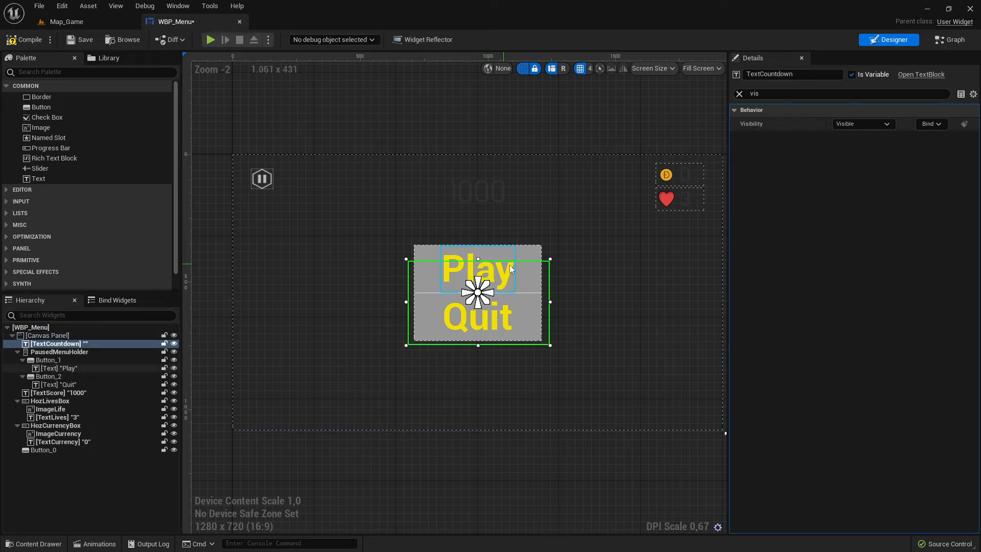
pyautogui.click(42, 38)
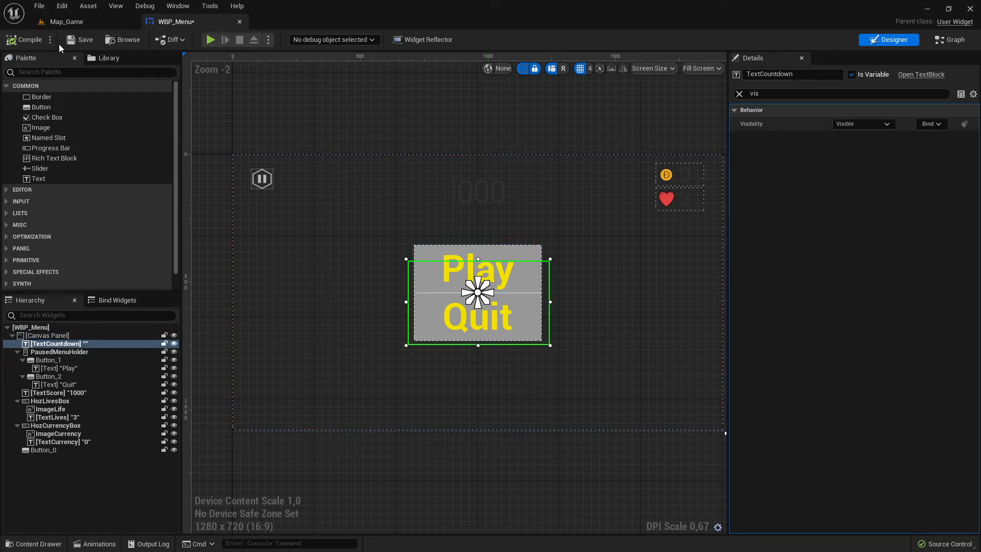
# Examine the Play button's slot, appearance and style settings.
pyautogui.click(525, 275)
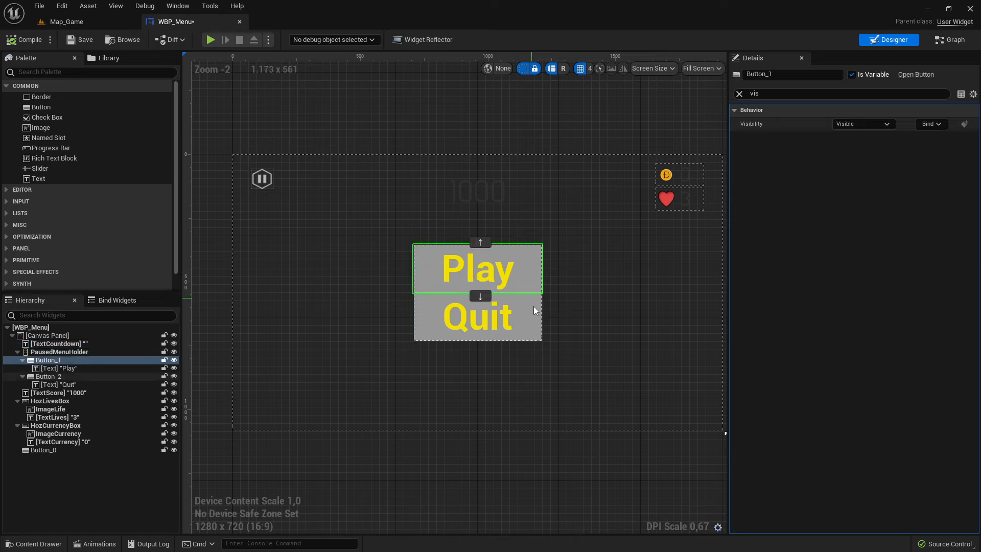
pyautogui.click(530, 320)
pyautogui.click(536, 276)
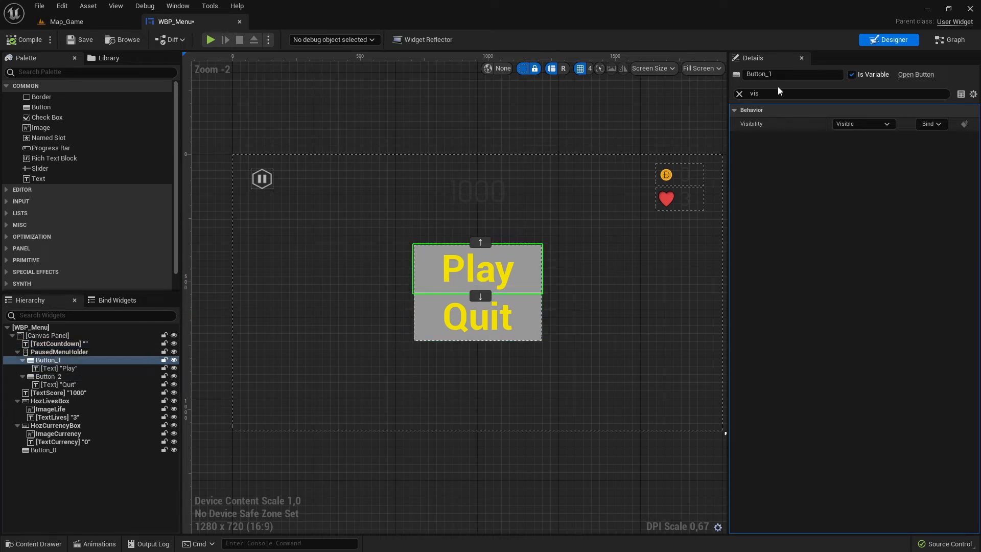
pyautogui.press('BackSpace')
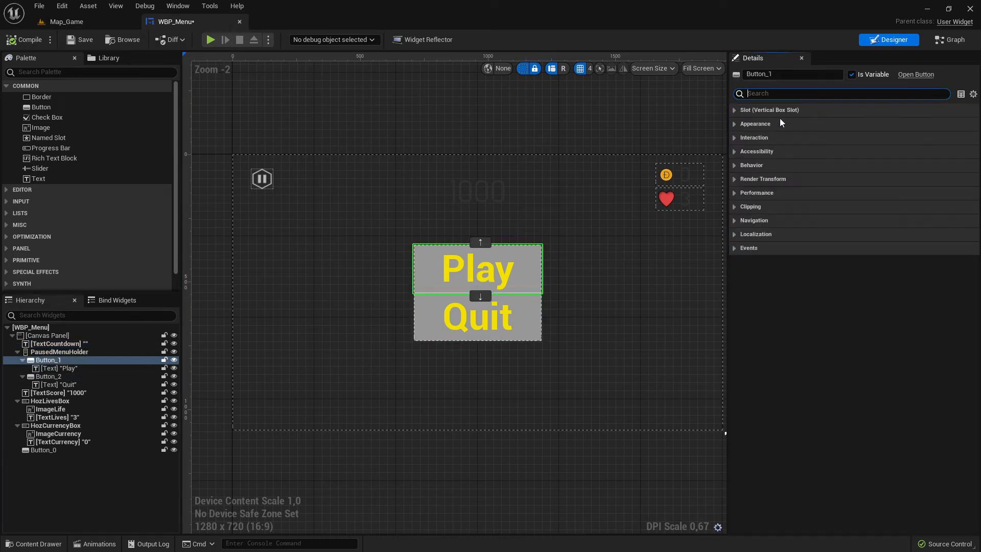
pyautogui.click(736, 110)
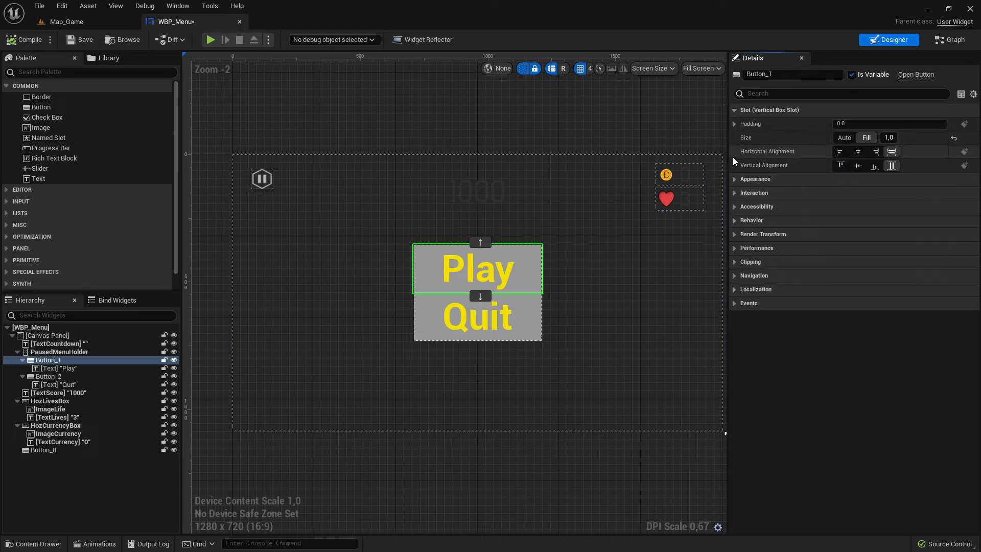
pyautogui.click(736, 179)
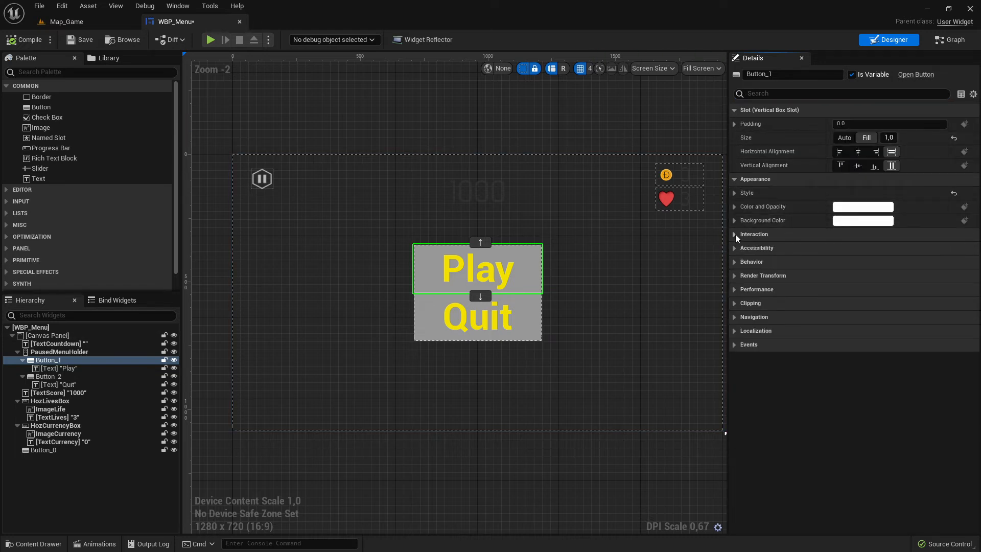
pyautogui.click(735, 234)
pyautogui.click(734, 263)
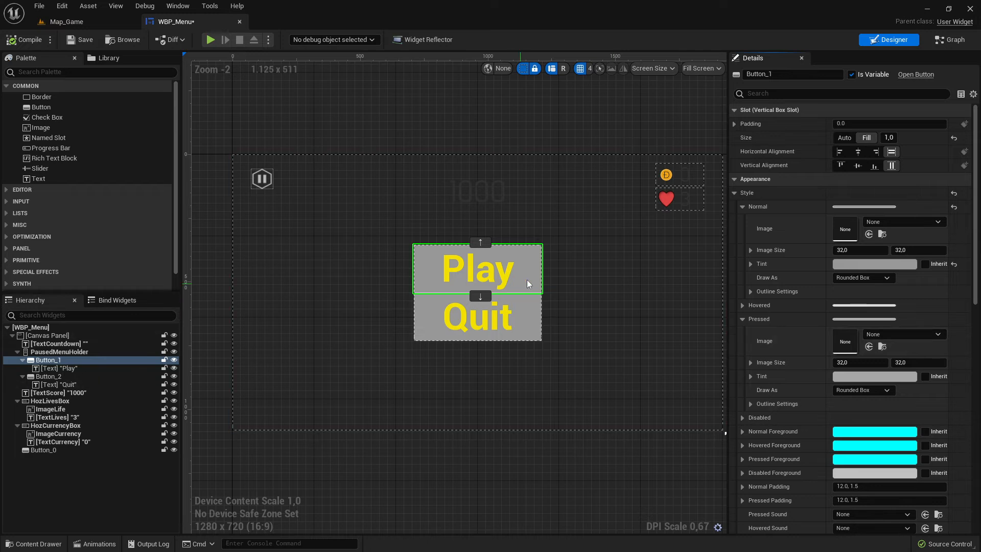
pyautogui.click(547, 295)
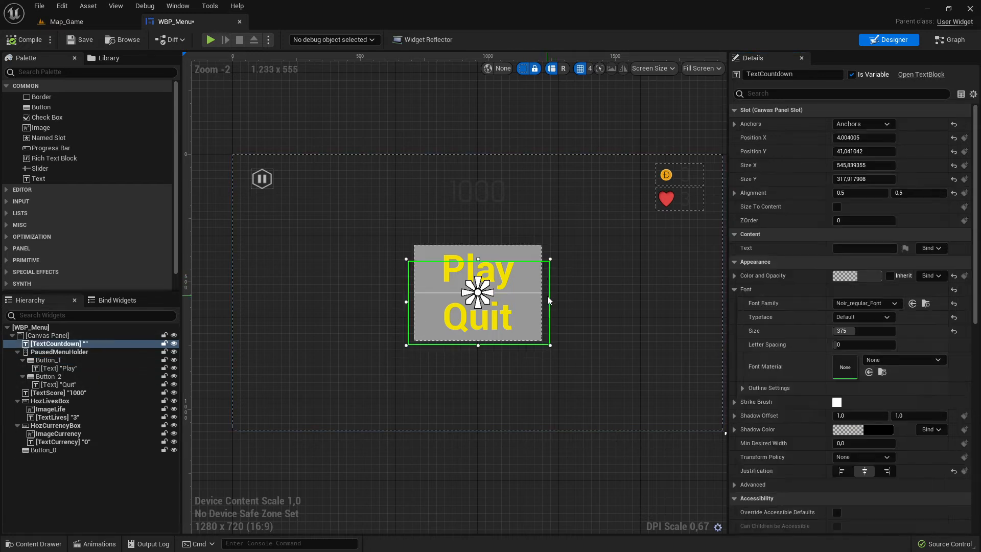
# Set the Play button to fill horizontally and the Quit button's slot size to Auto.
pyautogui.click(532, 274)
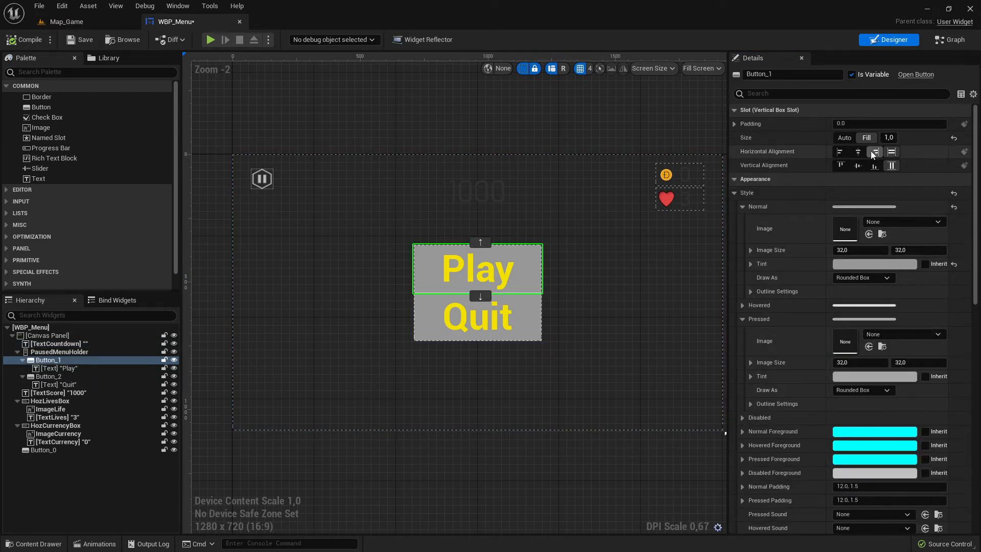
pyautogui.click(891, 151)
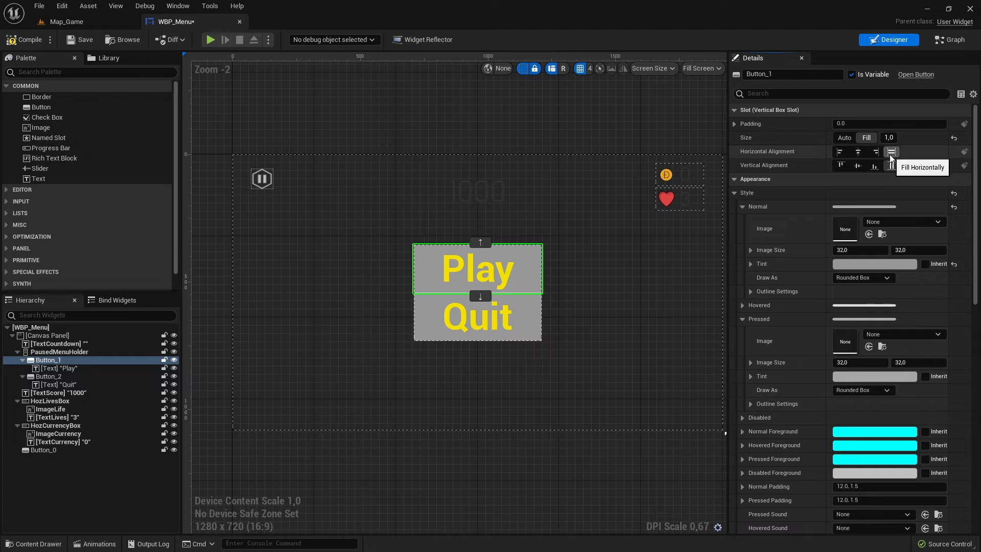
pyautogui.click(547, 315)
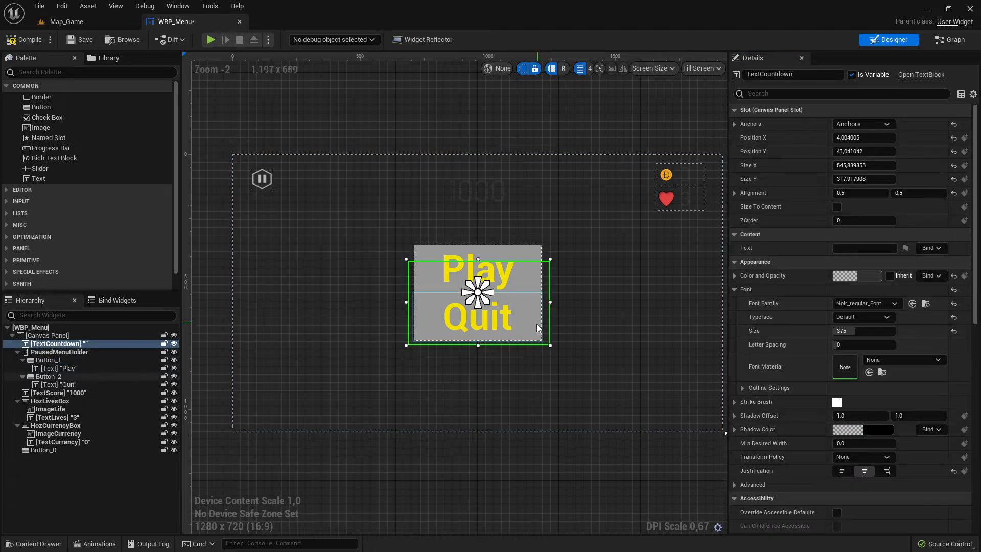
pyautogui.click(535, 328)
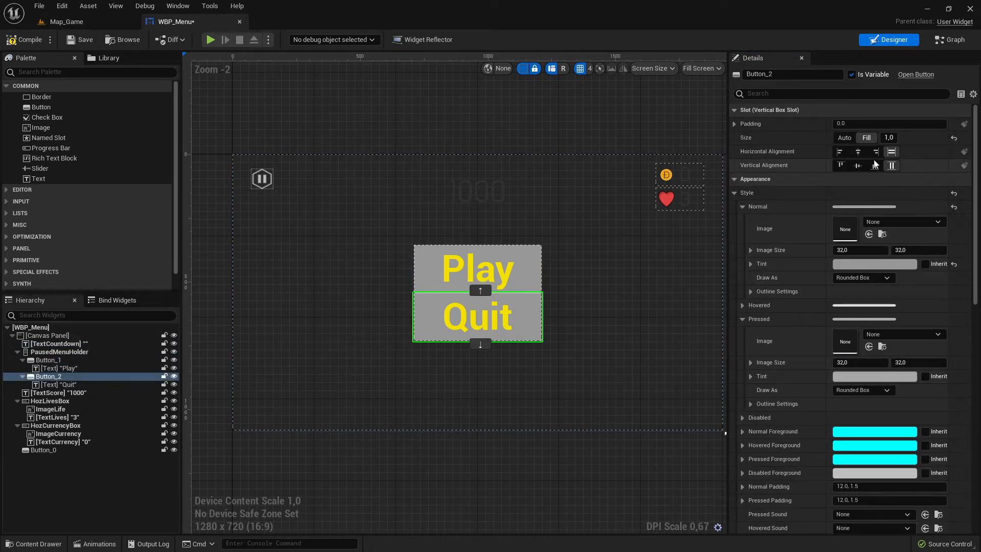
pyautogui.click(844, 139)
pyautogui.click(532, 281)
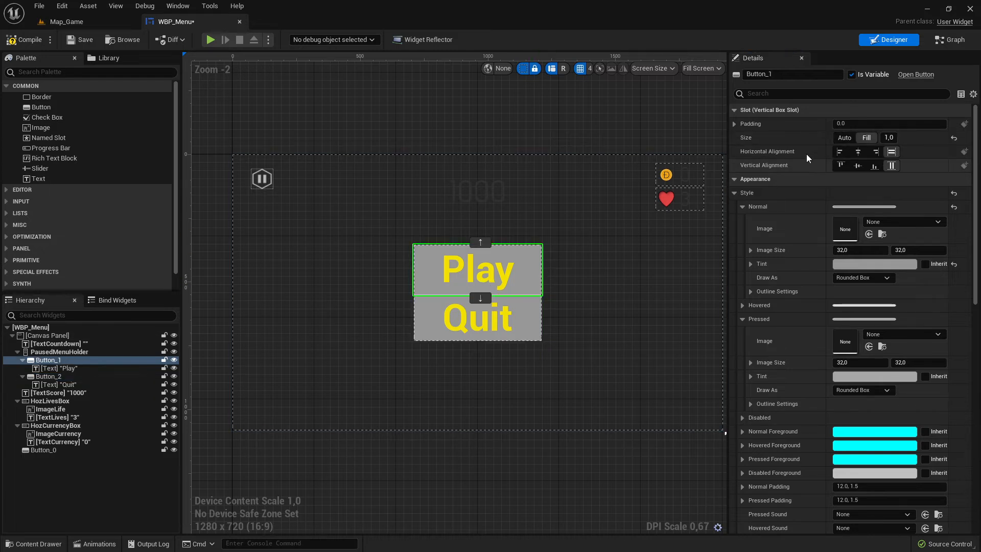
# Inspect the slot settings of the countdown text, the PausedMenuHolder and the Play button and its text.
pyautogui.click(565, 297)
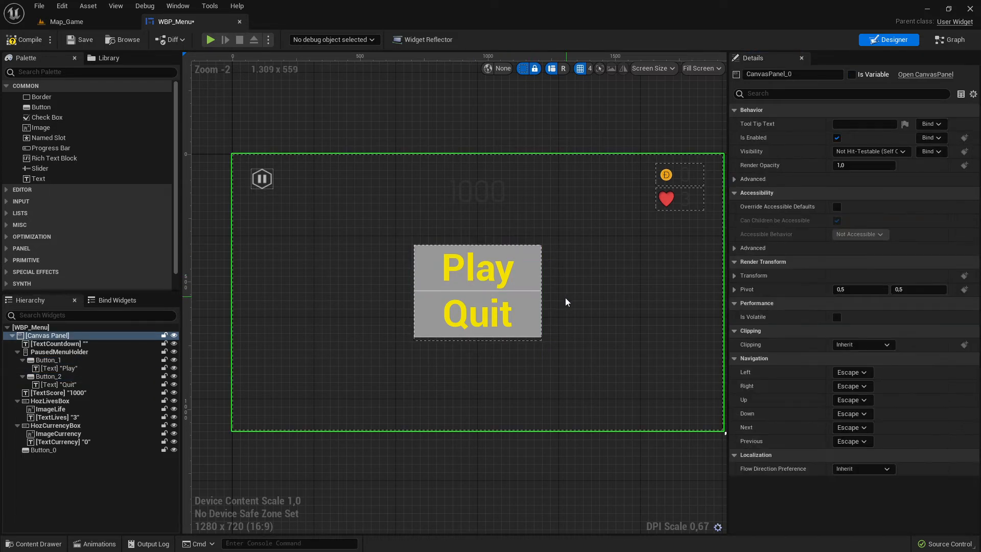
pyautogui.click(544, 311)
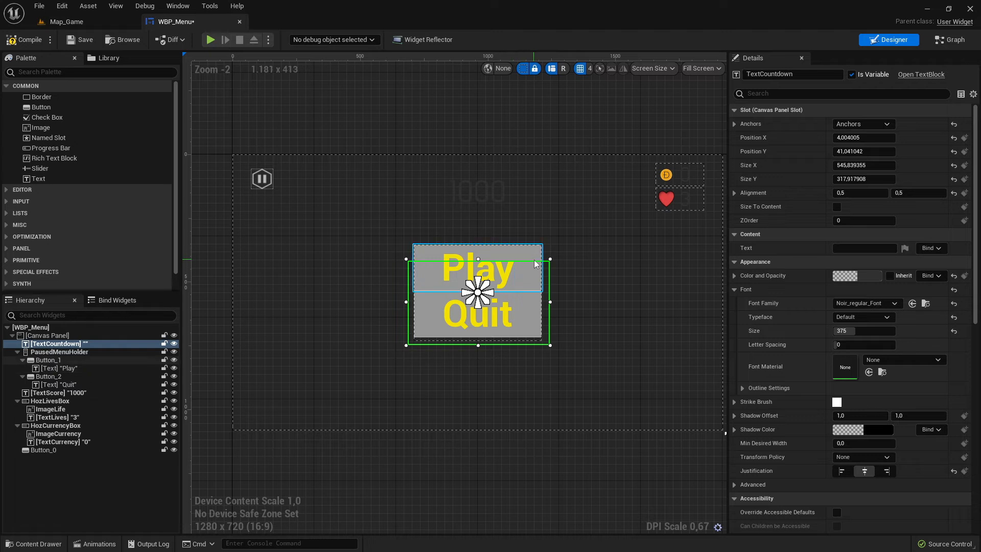
pyautogui.click(50, 360)
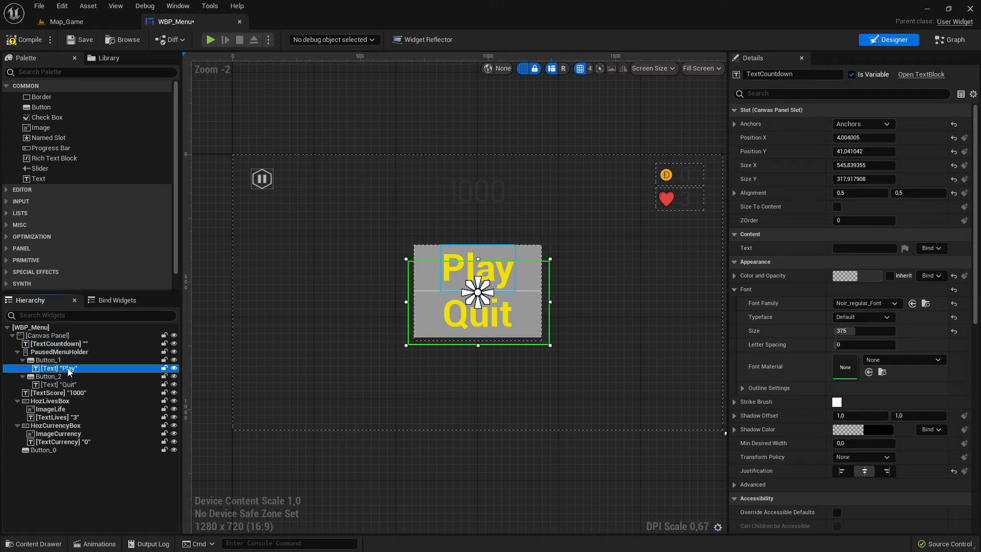
pyautogui.click(57, 353)
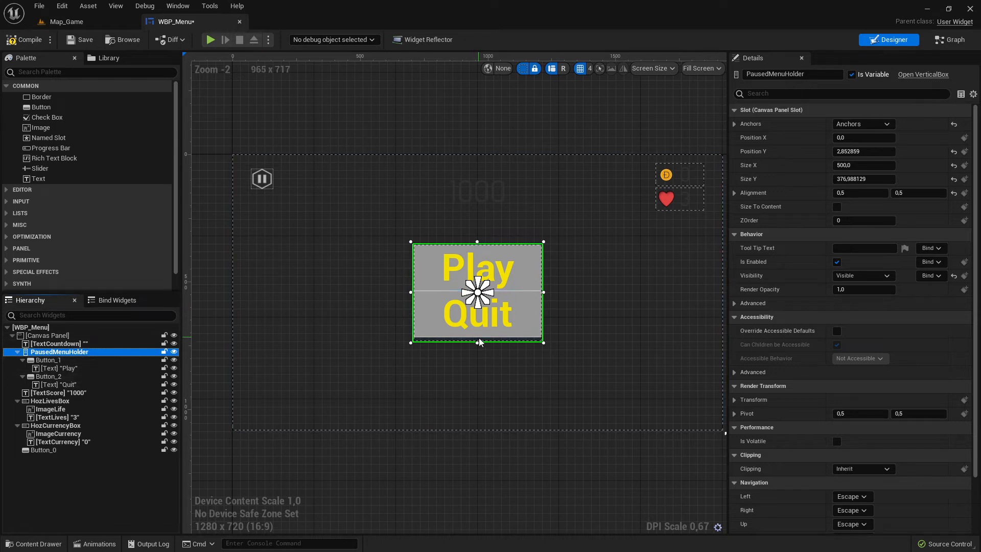
pyautogui.click(548, 342)
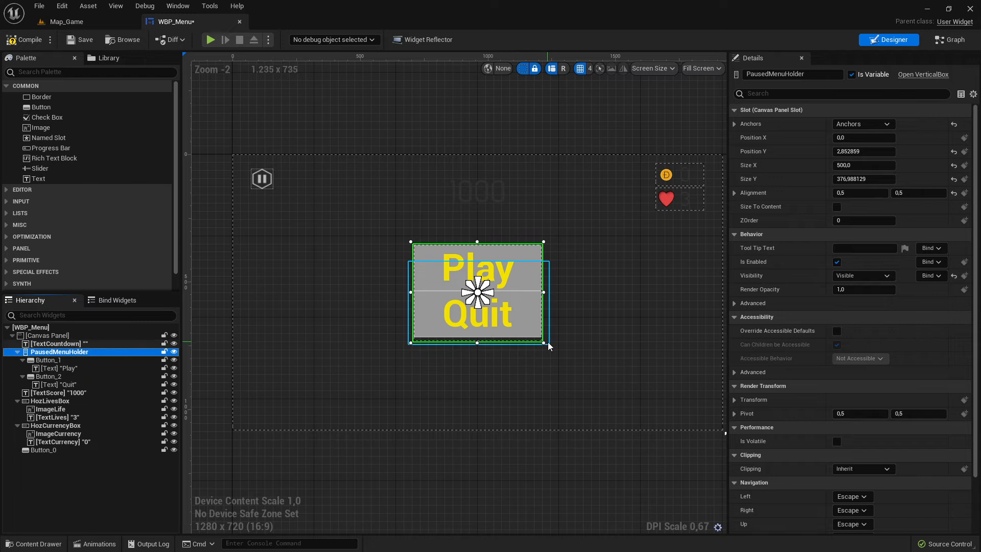
pyautogui.click(480, 266)
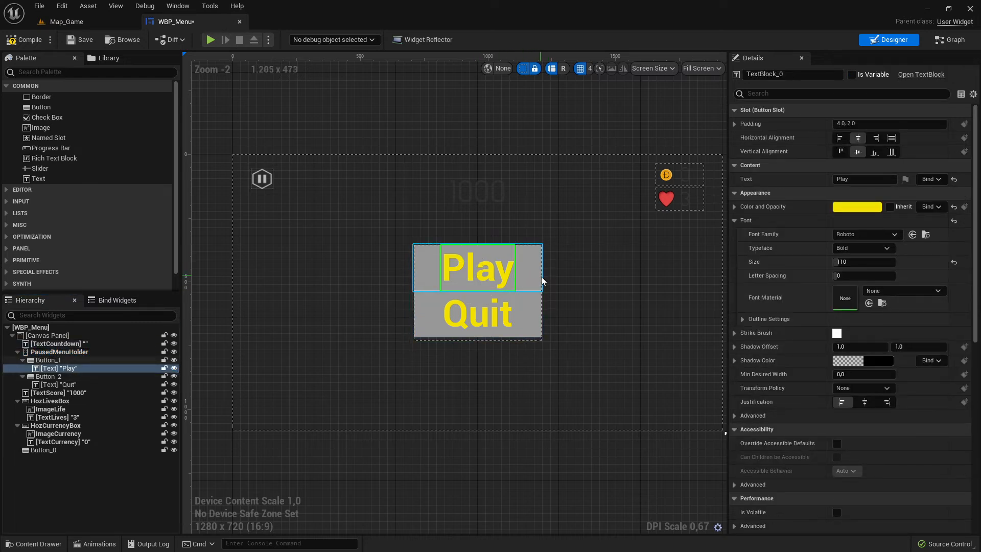
pyautogui.click(431, 280)
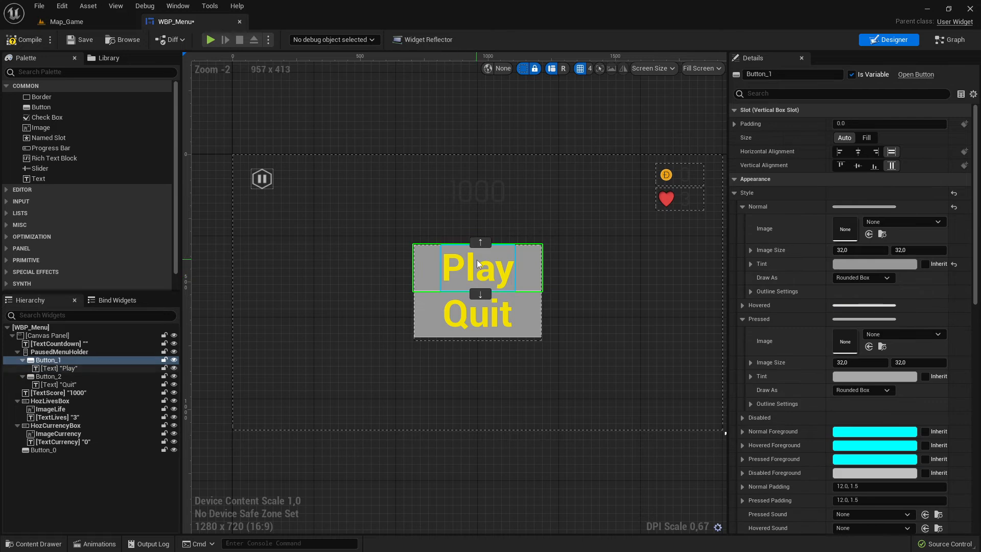
# Center the Play button horizontally and vertically within the PausedMenuHolder.
pyautogui.click(487, 294)
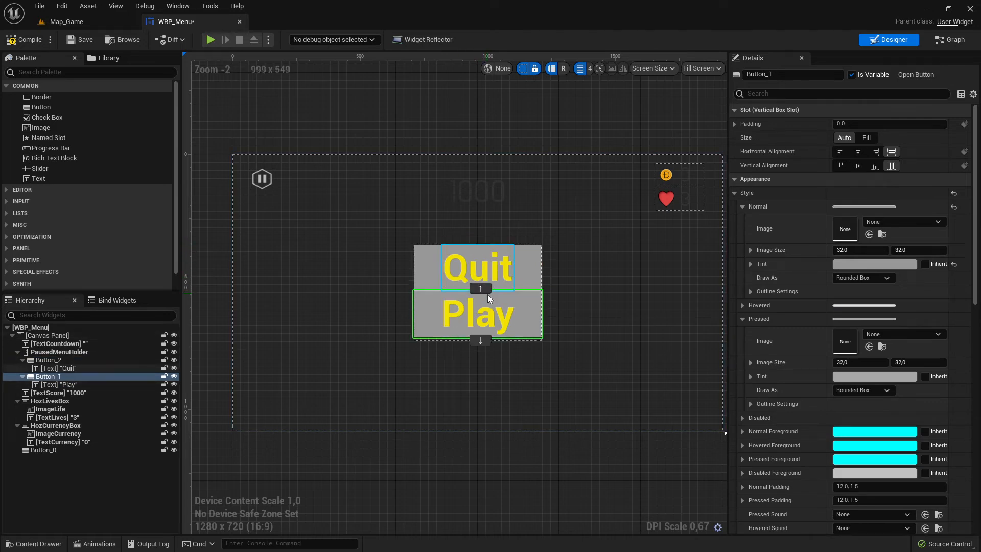
pyautogui.click(480, 290)
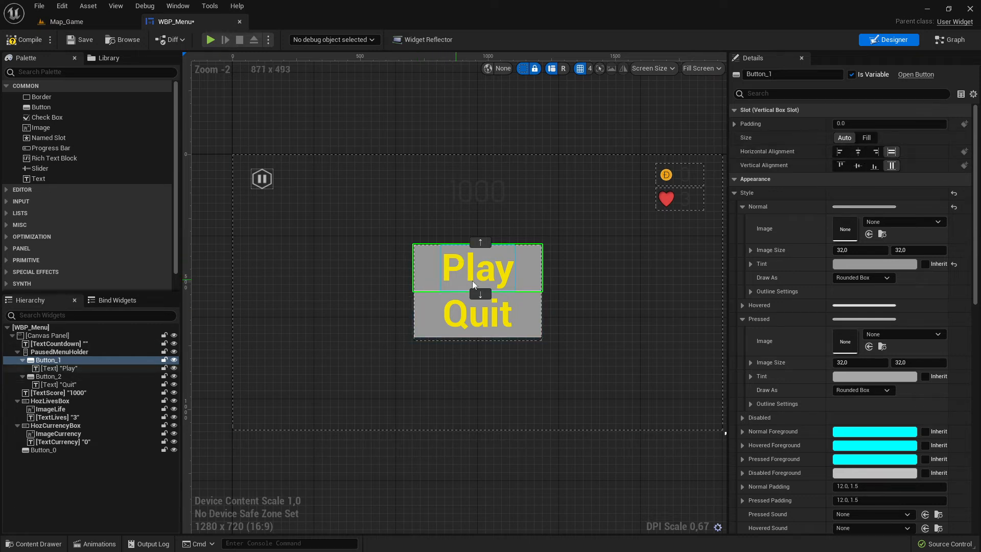
pyautogui.click(843, 154)
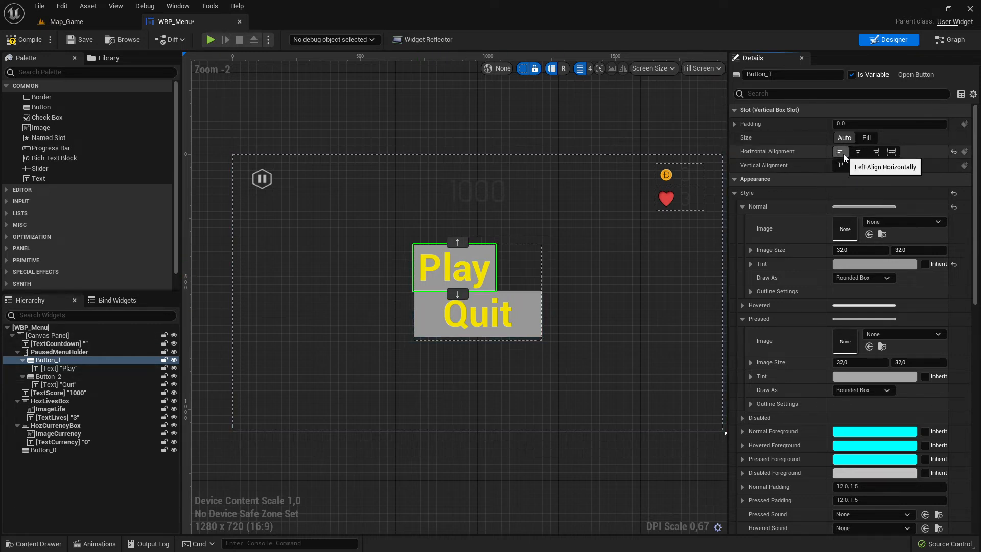
pyautogui.click(841, 166)
pyautogui.click(857, 153)
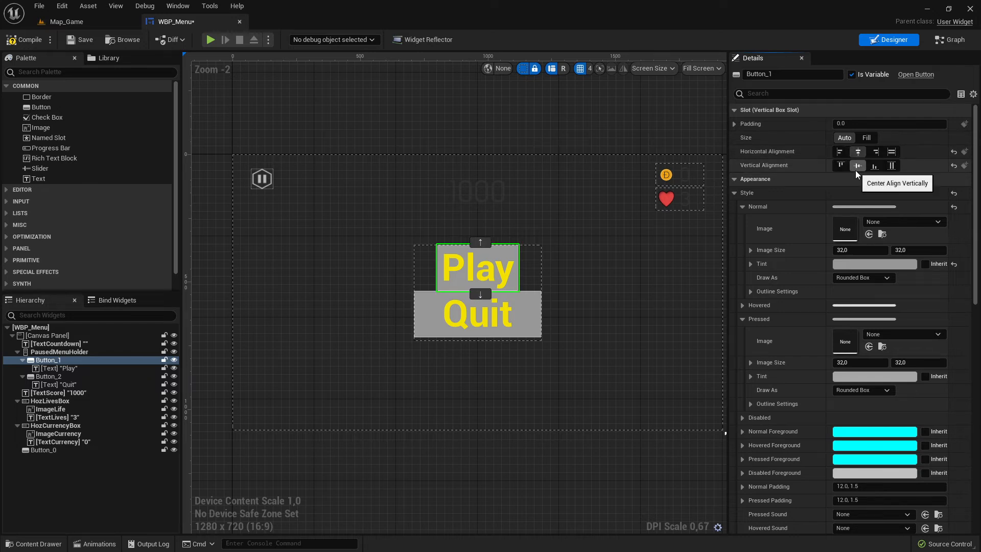
# Nudge the PausedMenuHolder box slightly on the canvas.
pyautogui.click(532, 264)
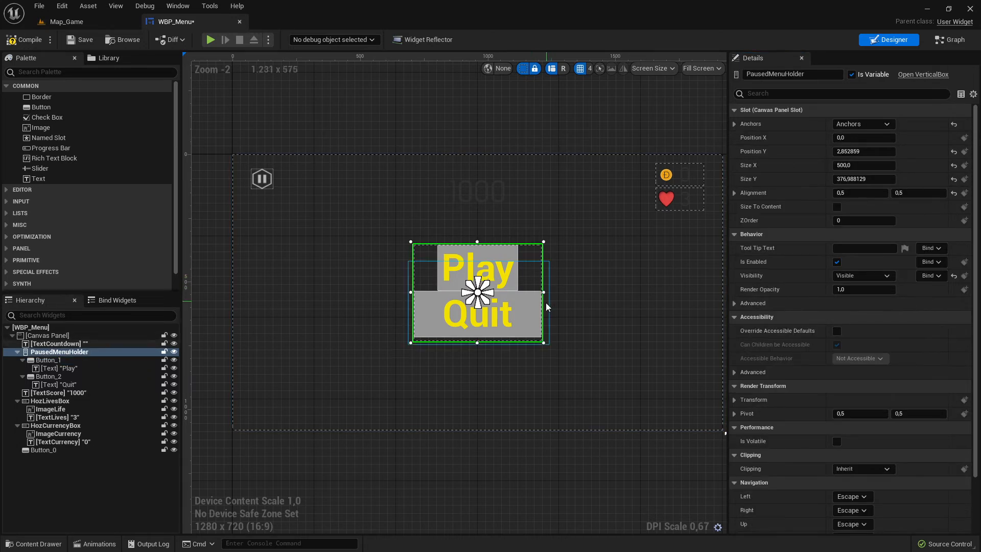
pyautogui.click(519, 308)
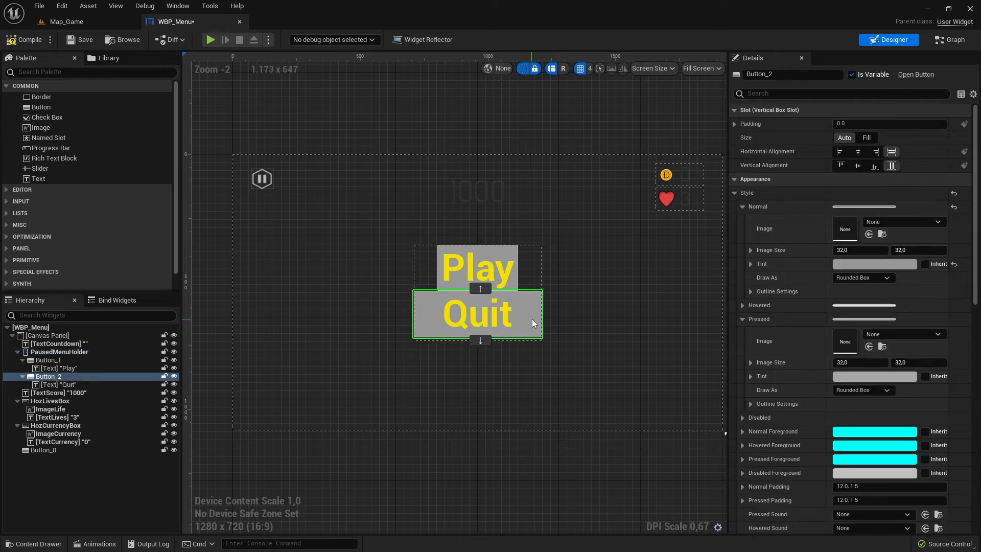
pyautogui.click(540, 263)
pyautogui.click(538, 258)
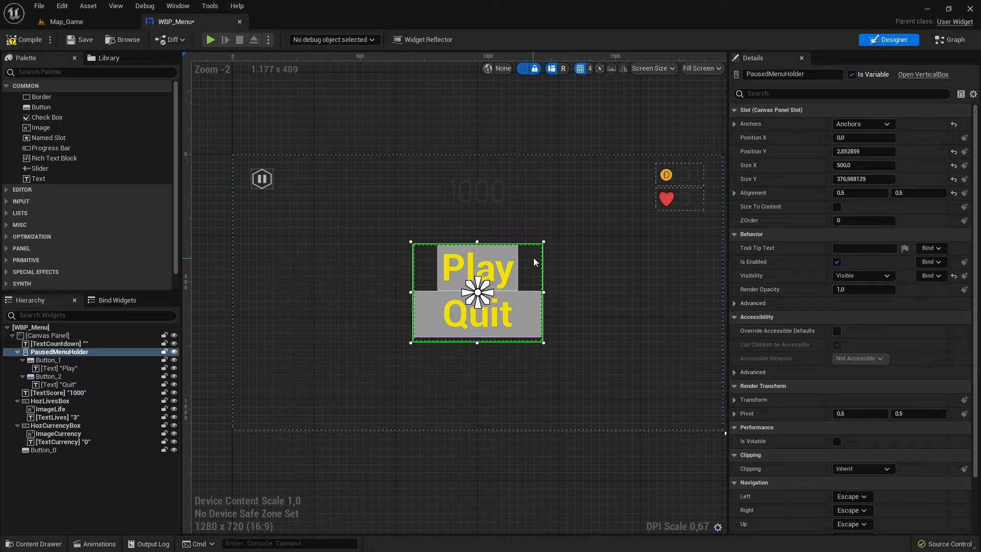
pyautogui.moveTo(534, 262)
pyautogui.mouseDown()
pyautogui.moveTo(376, 271)
pyautogui.moveTo(535, 266)
pyautogui.mouseUp()
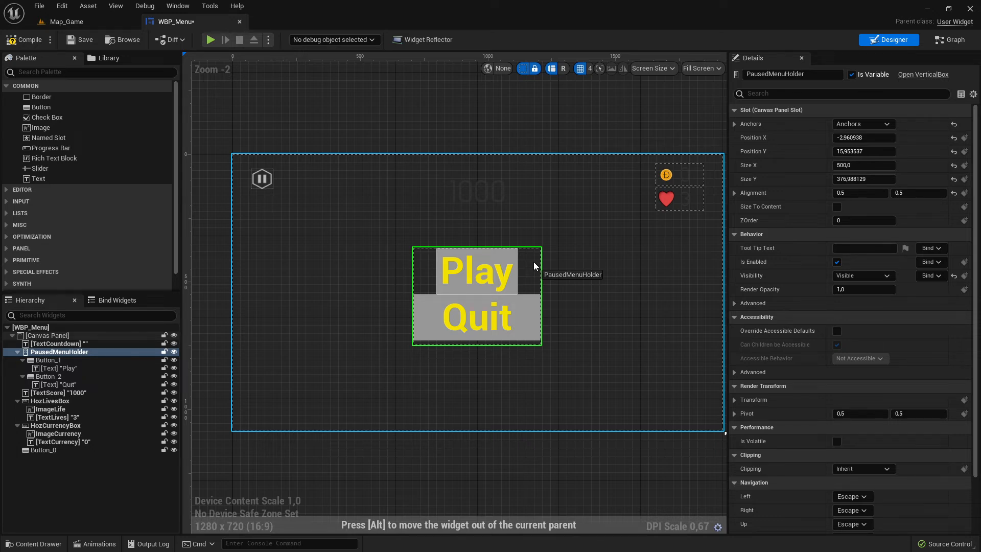
pyautogui.moveTo(535, 266)
pyautogui.mouseDown()
pyautogui.moveTo(519, 262)
pyautogui.moveTo(531, 264)
pyautogui.mouseUp()
# Move the TextCountdown box slightly up and left.
pyautogui.click(550, 329)
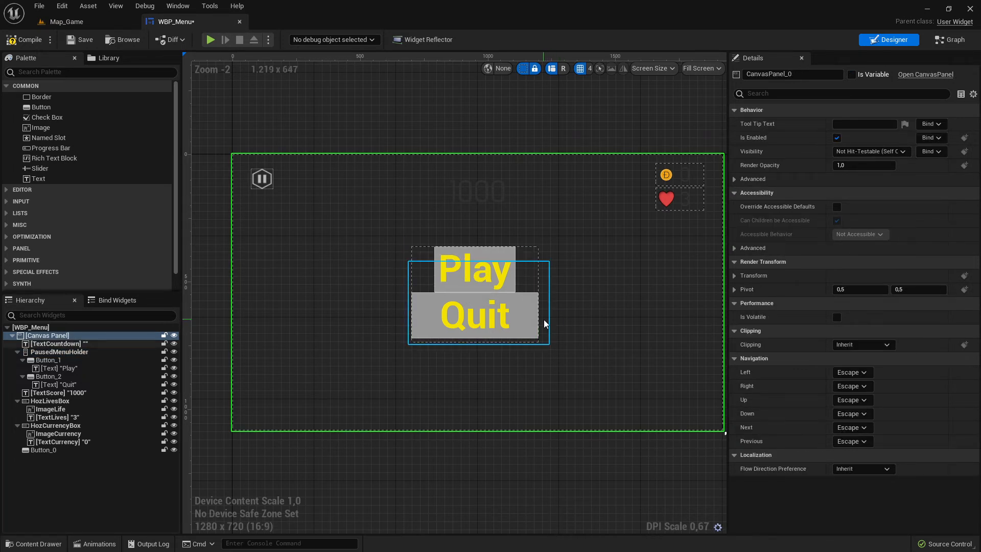
pyautogui.click(544, 320)
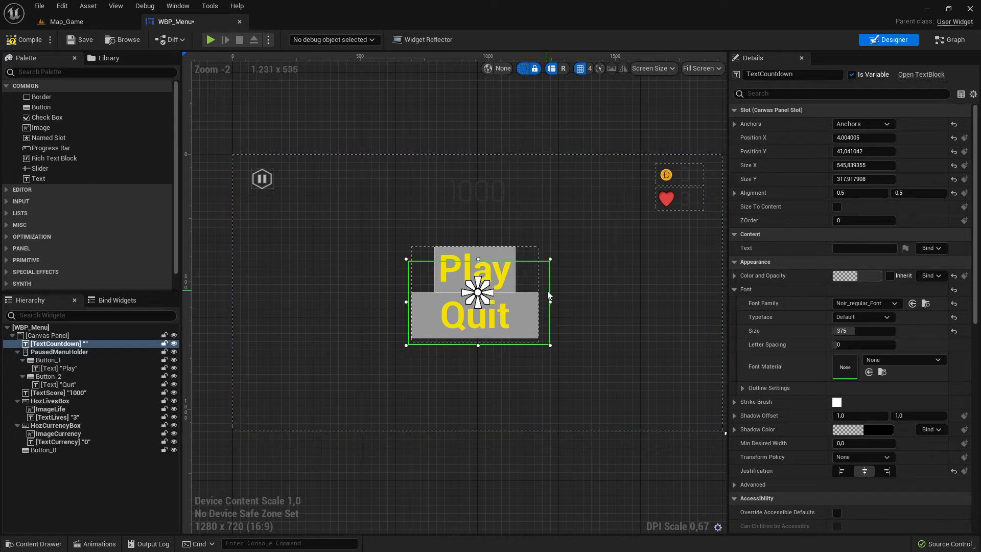
pyautogui.moveTo(547, 298)
pyautogui.mouseDown()
pyautogui.moveTo(550, 339)
pyautogui.moveTo(544, 259)
pyautogui.moveTo(542, 301)
pyautogui.moveTo(541, 284)
pyautogui.mouseUp()
# Shrink the PausedMenuHolder from its top edge to a height of about 309.
pyautogui.click(81, 352)
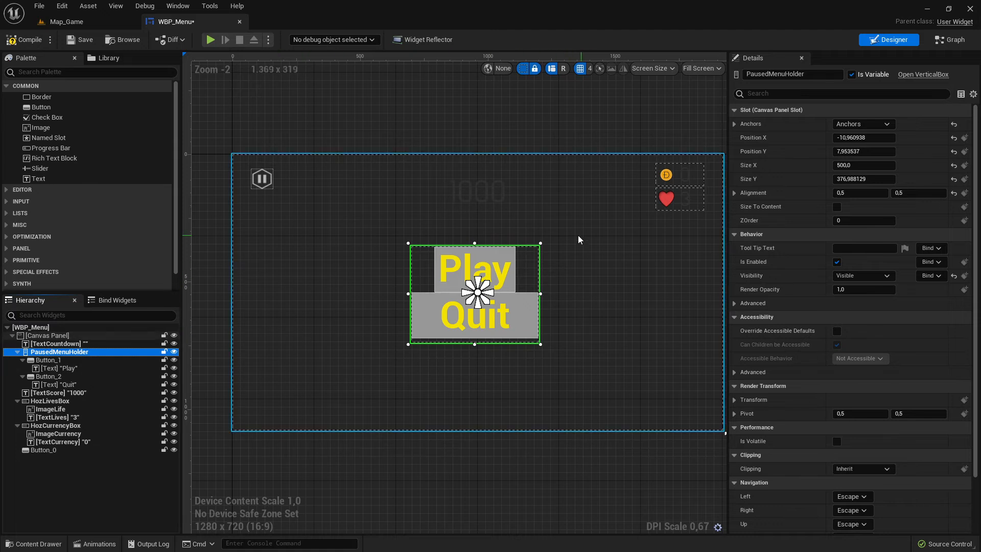
pyautogui.moveTo(476, 244); pyautogui.dragTo(478, 261)
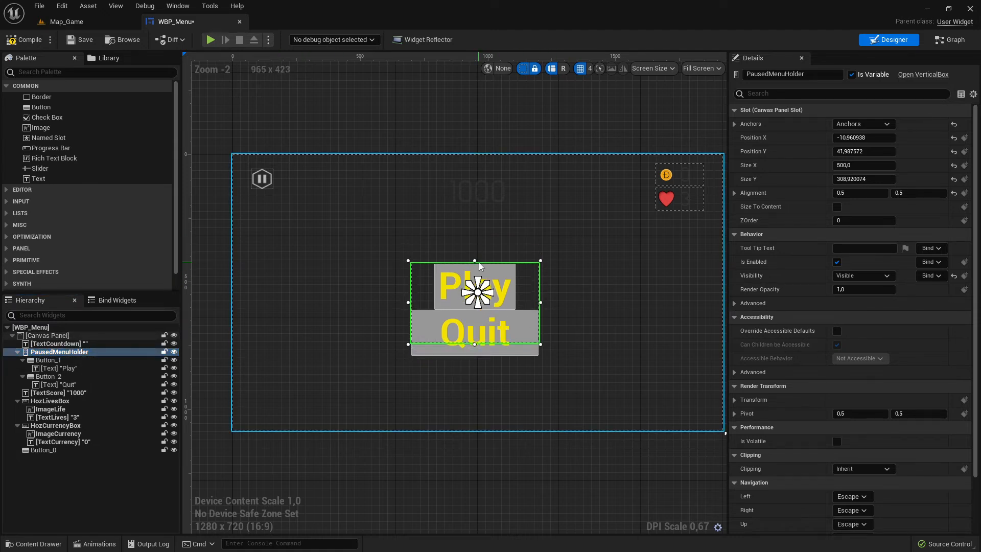
# Move the TextCountdown box down below the canvas, out of the menu area.
pyautogui.click(58, 343)
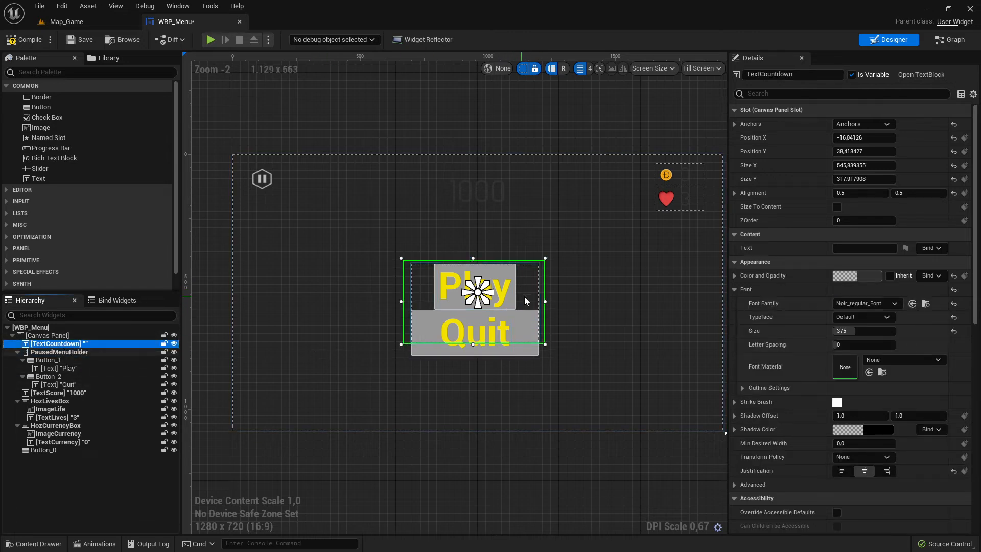
pyautogui.moveTo(524, 301); pyautogui.dragTo(542, 266)
pyautogui.click(97, 344)
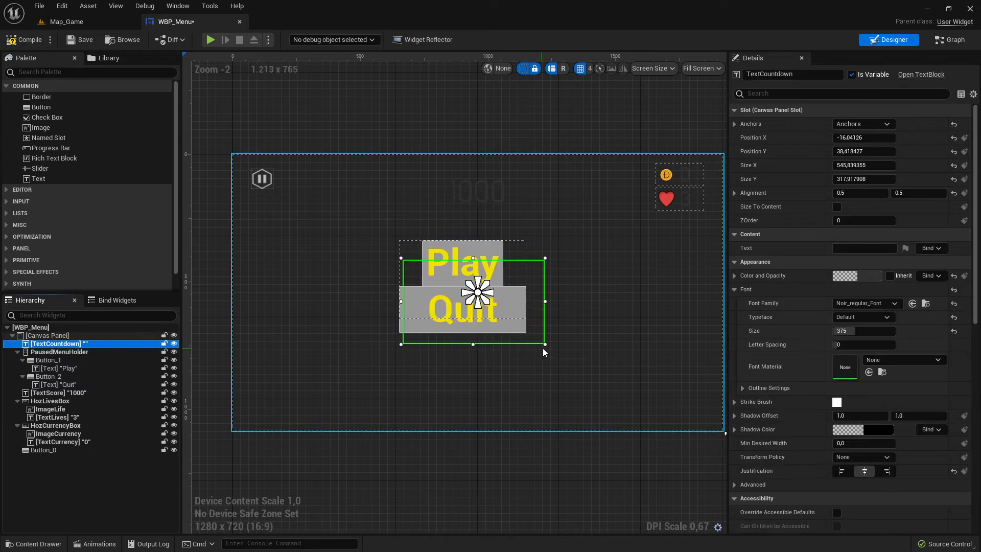
pyautogui.moveTo(543, 348); pyautogui.dragTo(537, 485)
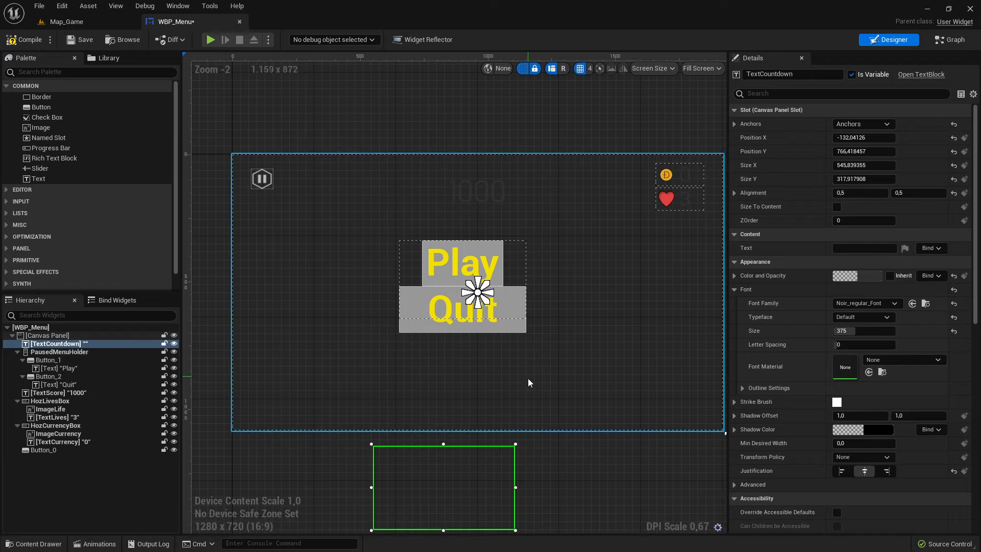
pyautogui.scroll(-2, 528, 378)
pyautogui.scroll(5, 506, 378)
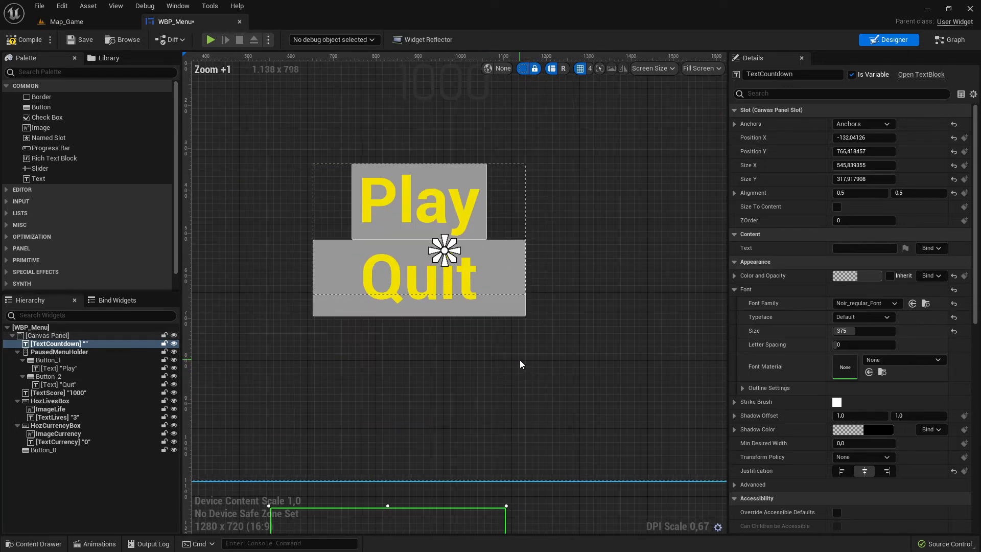
# Inspect the PausedMenuHolder, the Quit button and the Play text's padding settings.
pyautogui.click(503, 205)
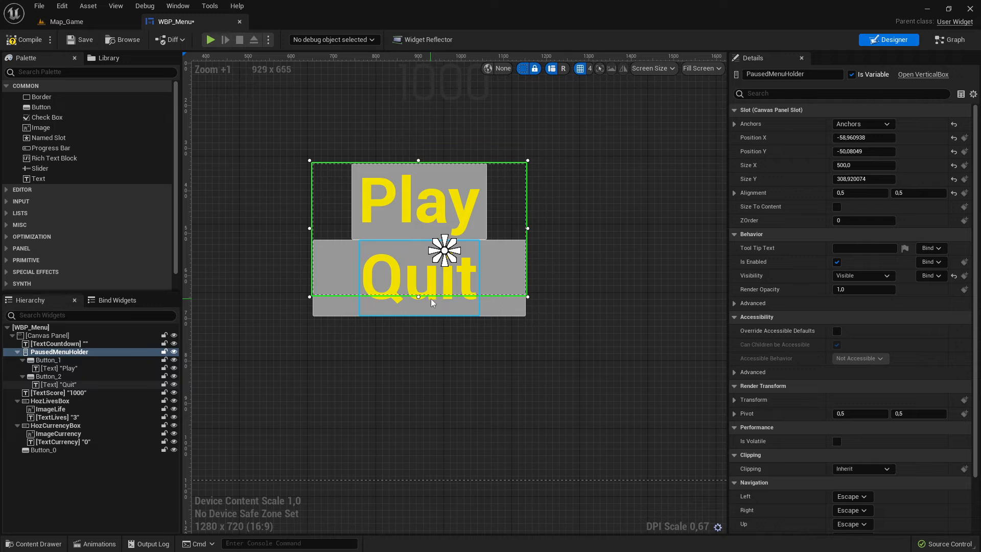
pyautogui.click(484, 217)
pyautogui.click(503, 262)
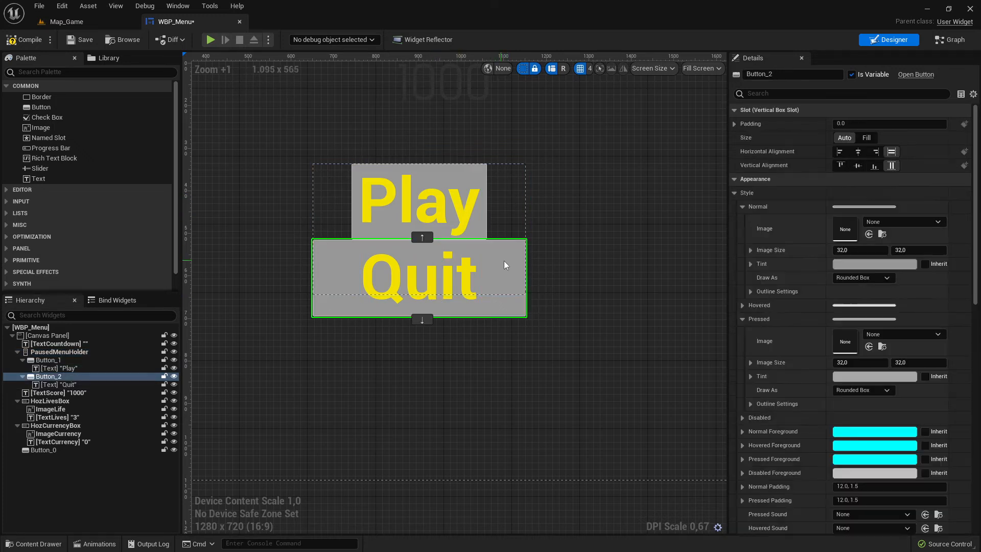
pyautogui.click(476, 220)
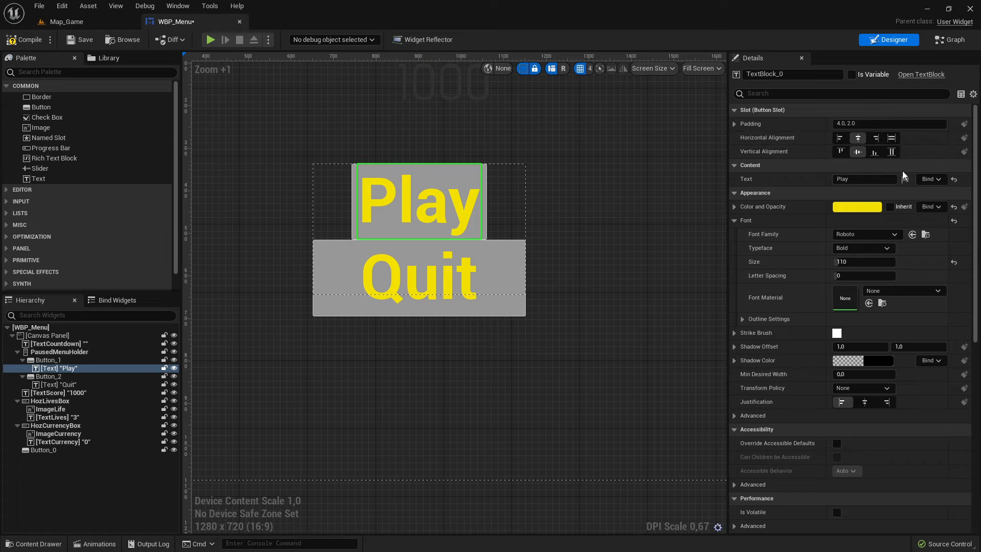
pyautogui.click(735, 125)
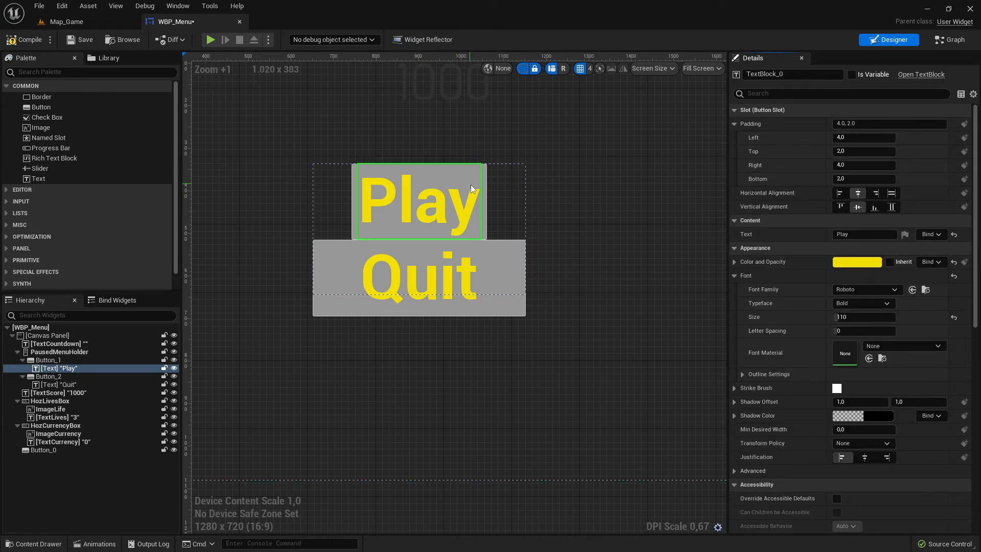
pyautogui.click(493, 206)
# Set the slot size of both the Play and Quit buttons to Fill.
pyautogui.click(58, 360)
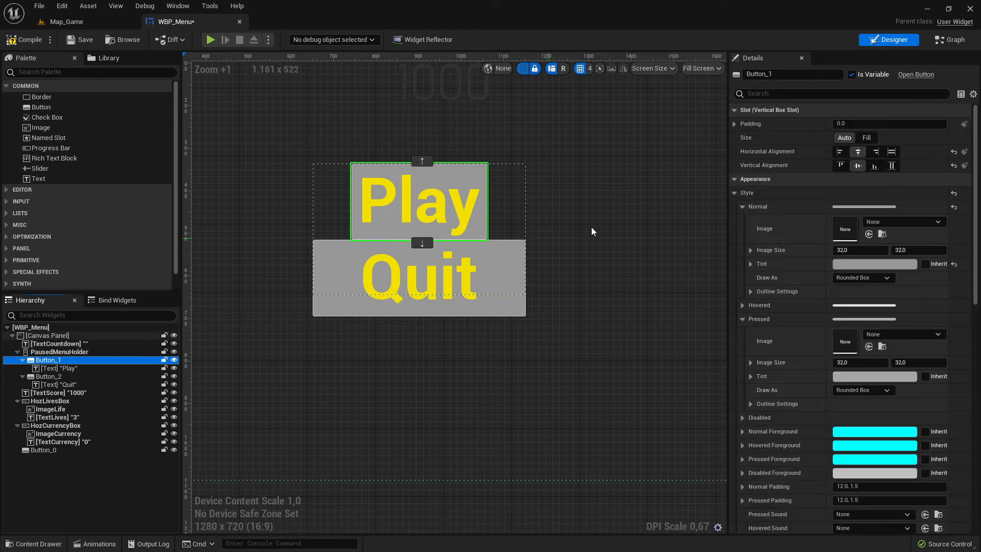
pyautogui.click(866, 138)
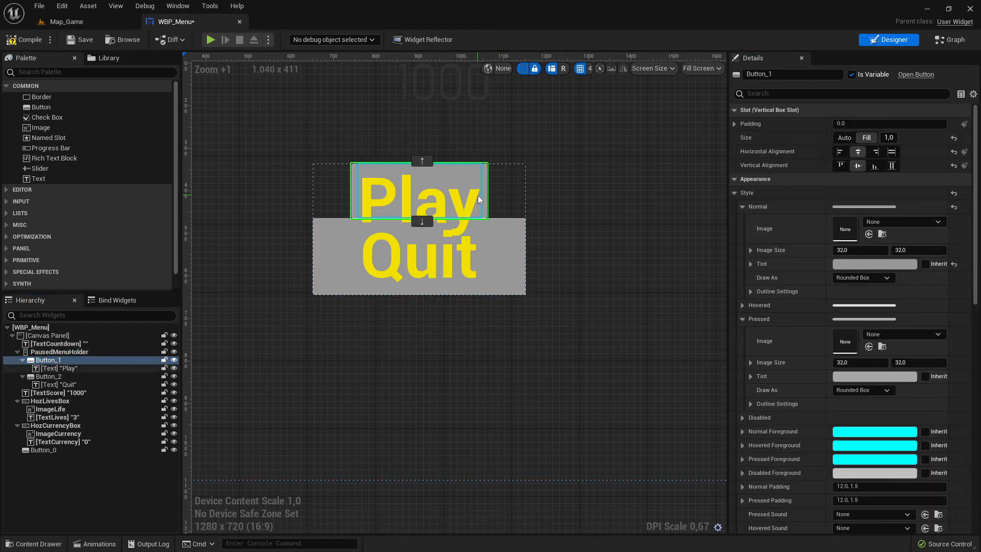
pyautogui.click(477, 195)
pyautogui.click(502, 243)
pyautogui.click(859, 138)
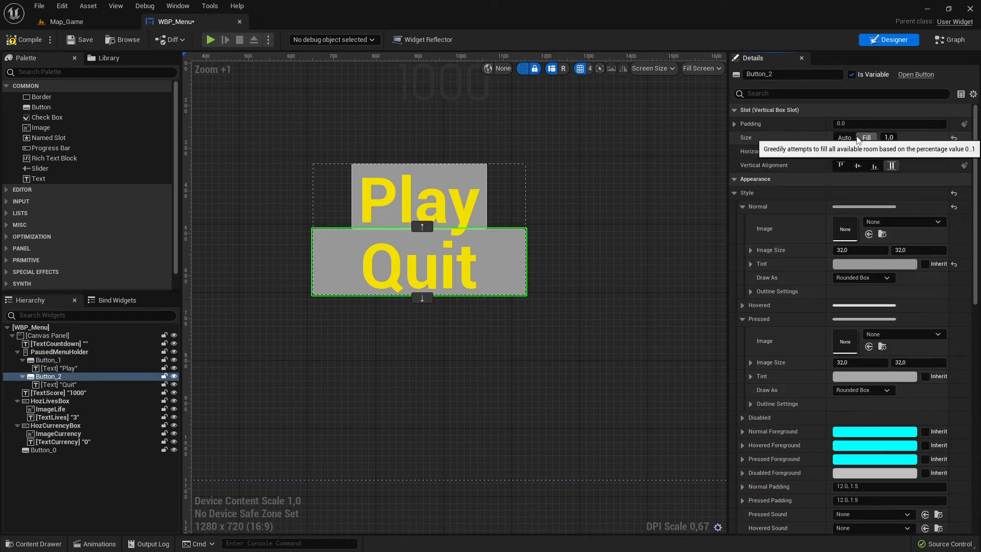
# Set the Play button's horizontal and vertical alignment to Fill.
pyautogui.click(490, 208)
pyautogui.click(483, 217)
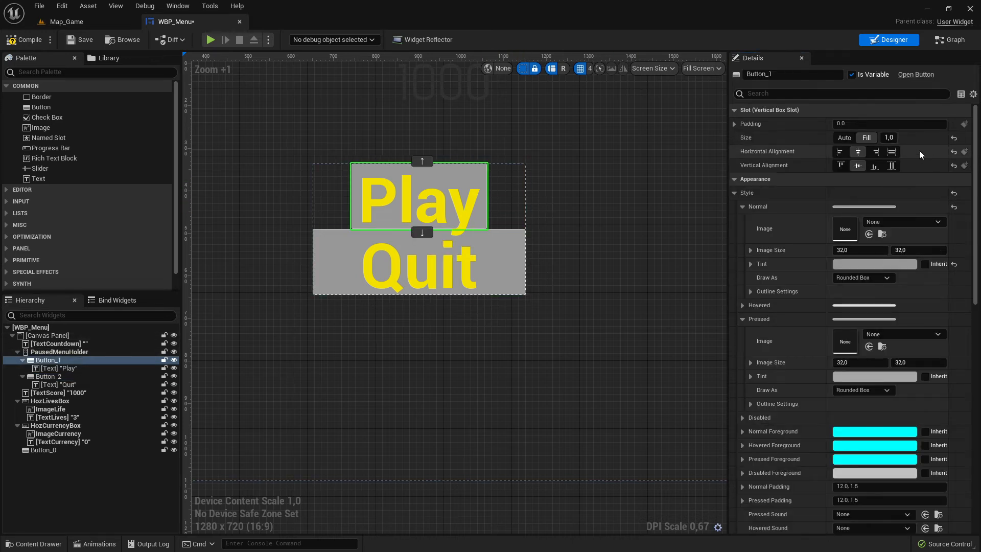
pyautogui.click(891, 152)
pyautogui.click(892, 165)
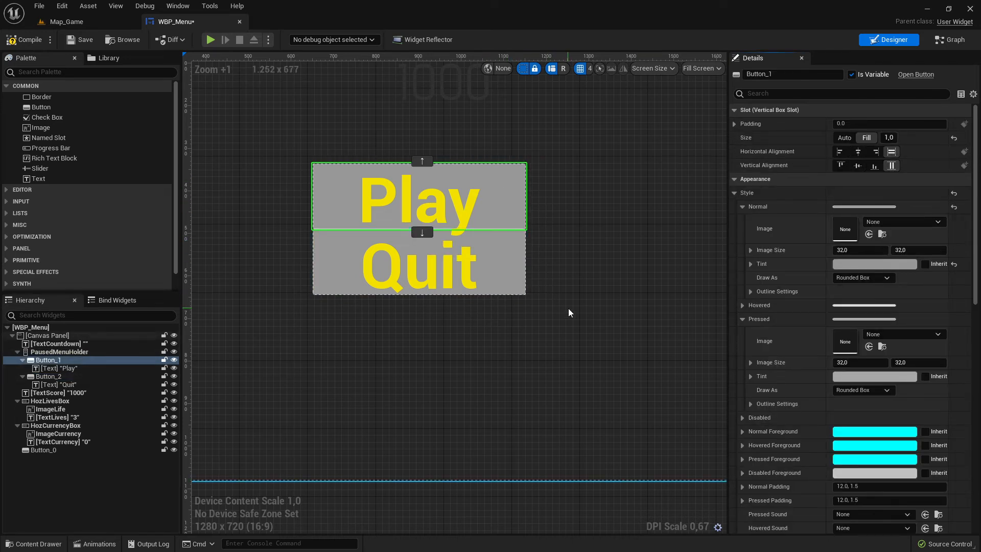
# Move the PausedMenuHolder slightly right and down on the canvas.
pyautogui.click(508, 271)
pyautogui.click(508, 272)
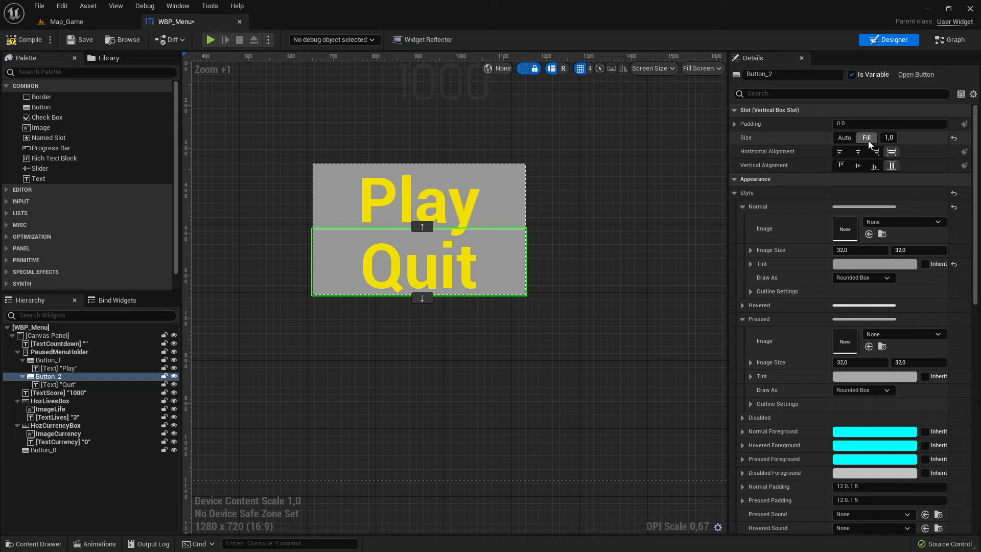
pyautogui.scroll(-5, 539, 204)
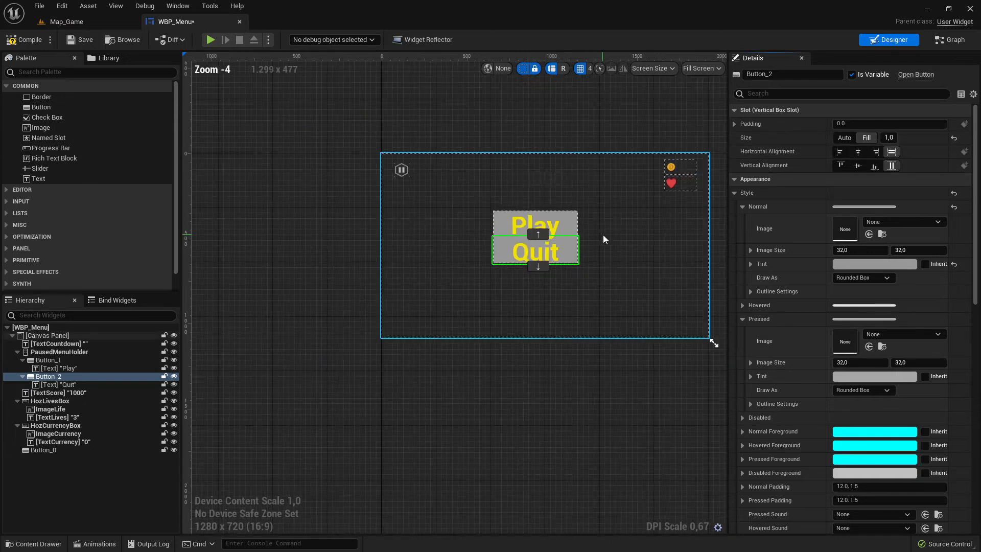
pyautogui.scroll(3, 603, 235)
pyautogui.click(610, 225)
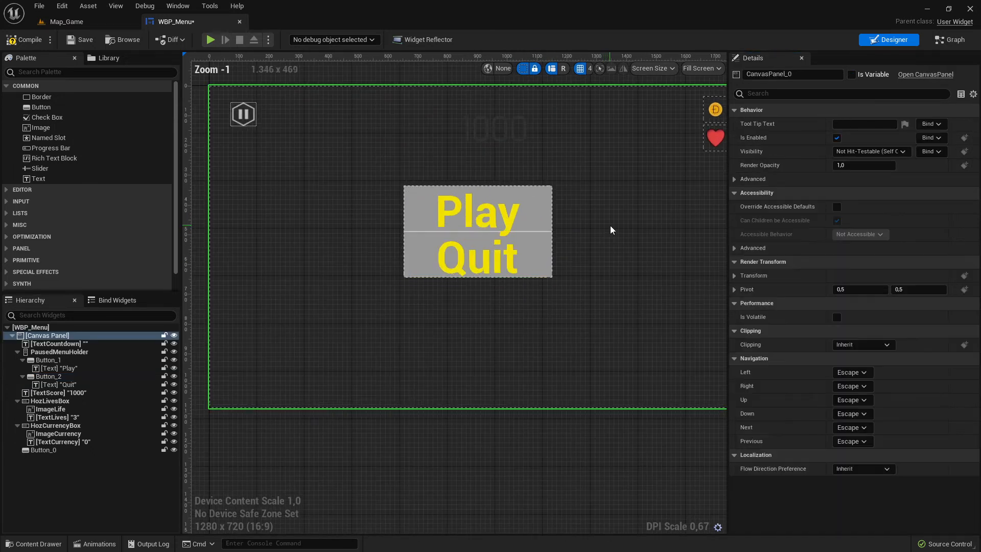
pyautogui.click(547, 217)
pyautogui.click(51, 352)
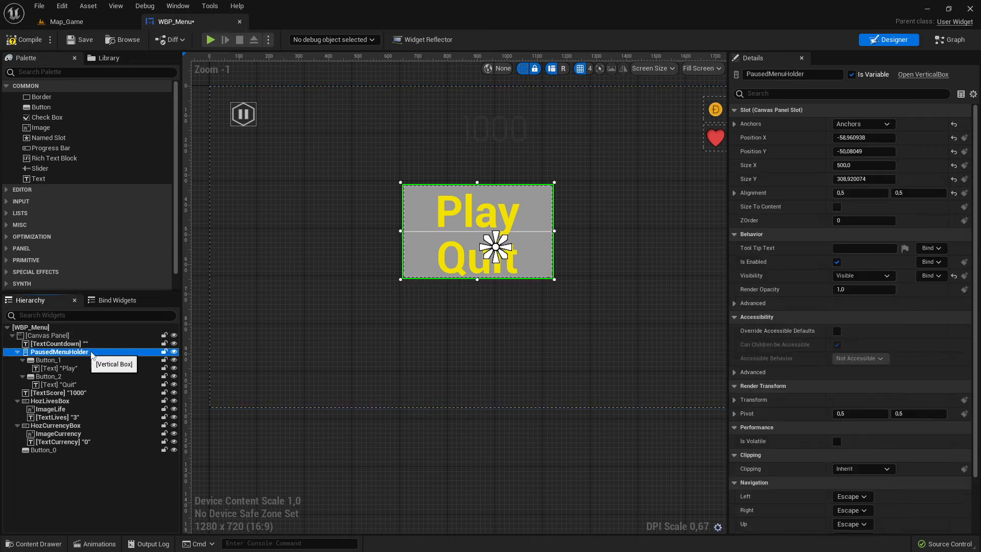
pyautogui.moveTo(548, 206); pyautogui.dragTo(574, 229)
# Set the Play text's font size to 90.
pyautogui.click(494, 237)
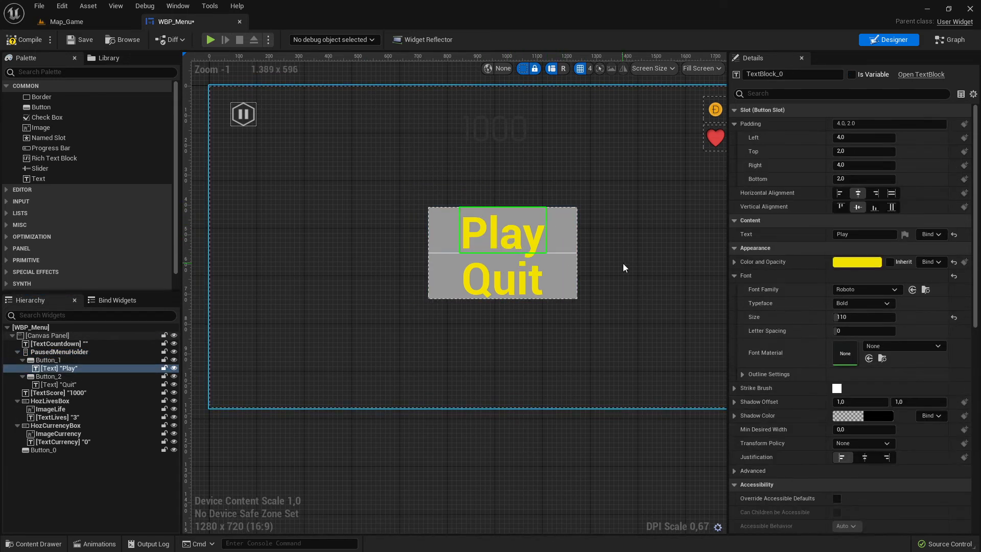
pyautogui.click(865, 316)
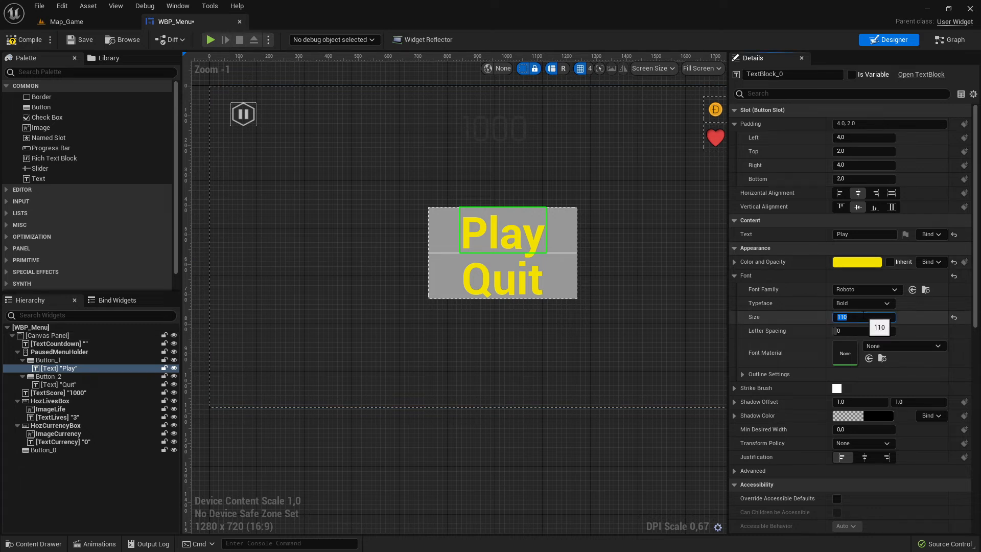
pyautogui.write('90')
pyautogui.press('Return')
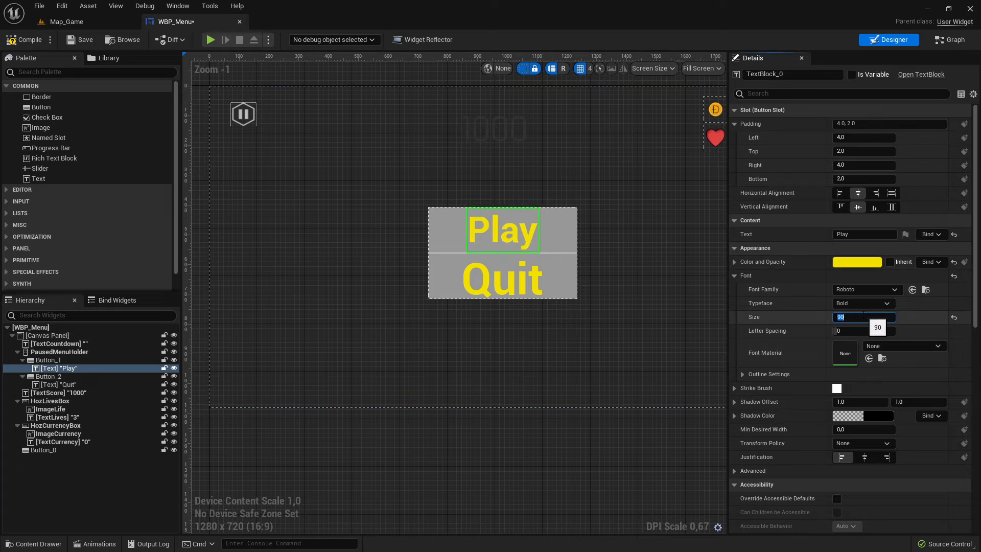
# Set the Quit text's font size to 90.
pyautogui.click(517, 283)
pyautogui.click(518, 284)
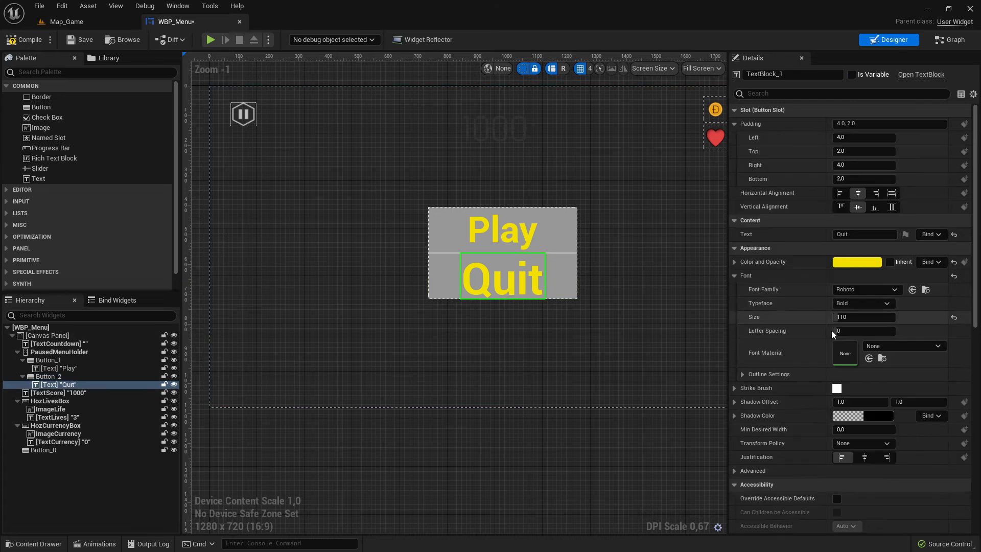
pyautogui.click(858, 317)
pyautogui.press('Return')
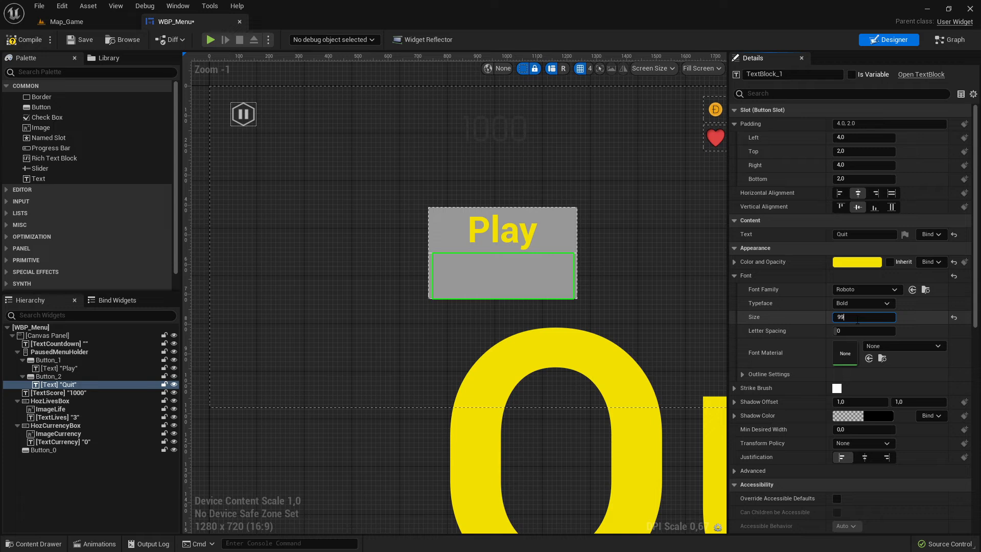
pyautogui.press('Return')
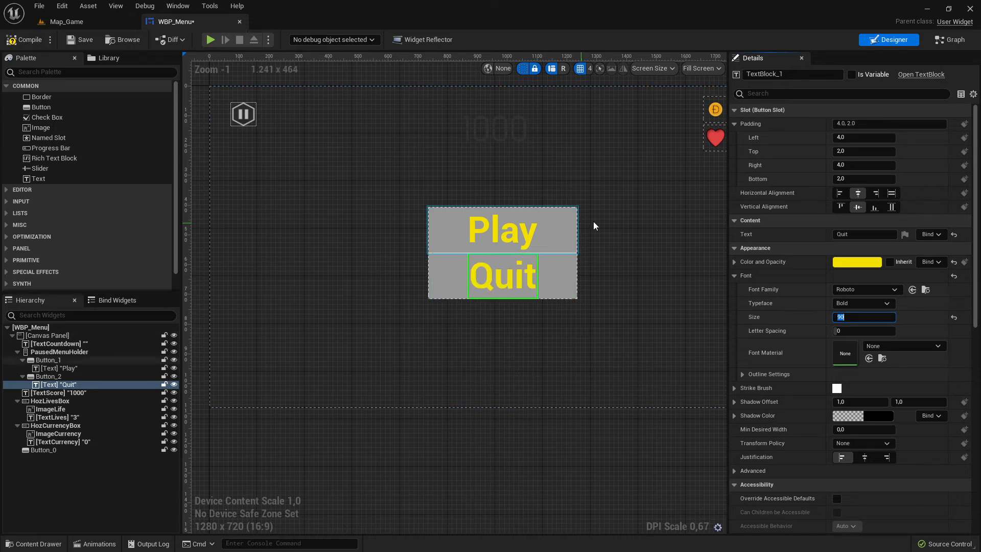
# Zoom out to the whole canvas and save the WBP_Menu widget.
pyautogui.click(642, 210)
pyautogui.scroll(-2, 643, 210)
pyautogui.moveTo(643, 210); pyautogui.dragTo(548, 222, button='right')
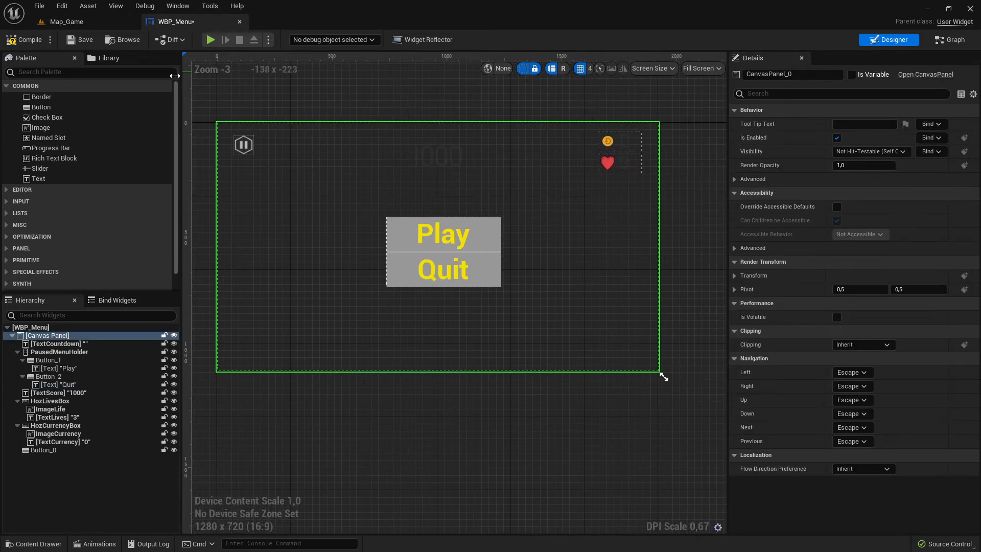
pyautogui.click(80, 39)
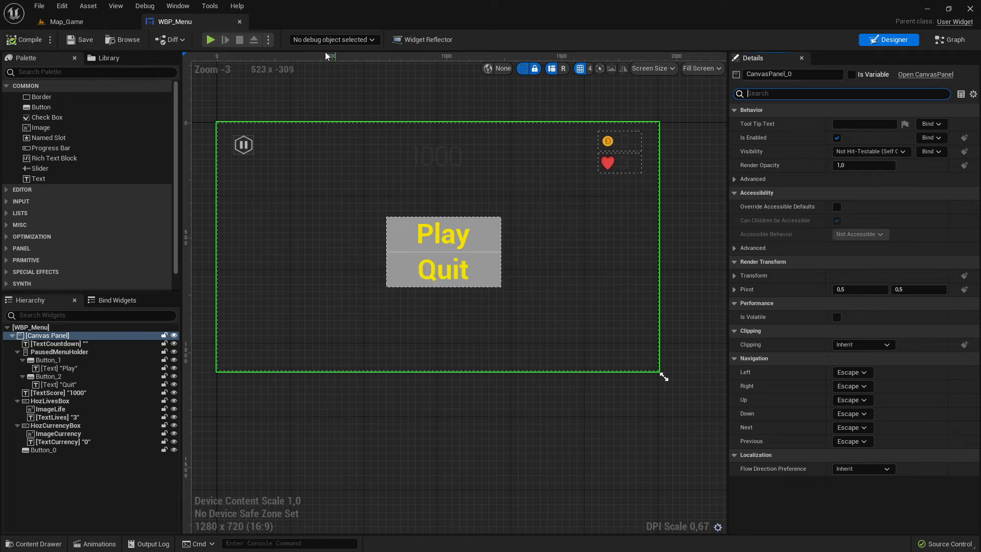
# Play-test Map_Game to check the paused menu, stop it and return to the WBP_Menu editor.
pyautogui.click(66, 22)
pyautogui.click(218, 39)
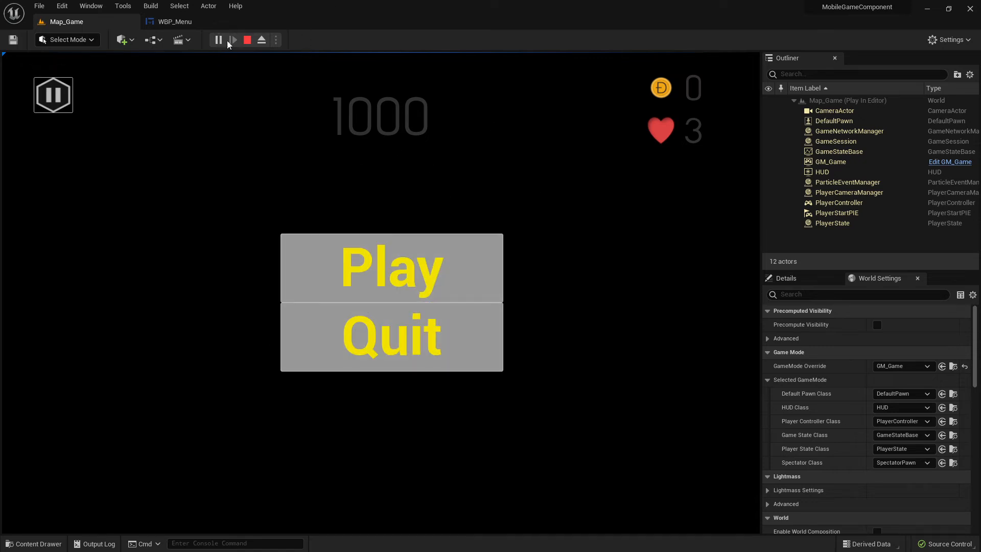
pyautogui.click(247, 41)
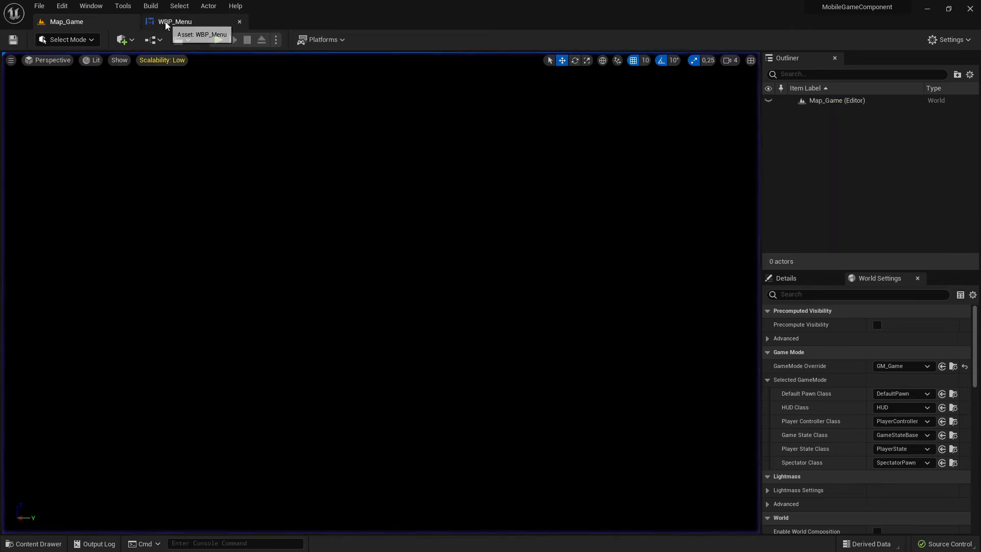
pyautogui.click(175, 22)
# Copy the Play button's Normal style and paste it into its Hovered and Pressed styles.
pyautogui.click(498, 247)
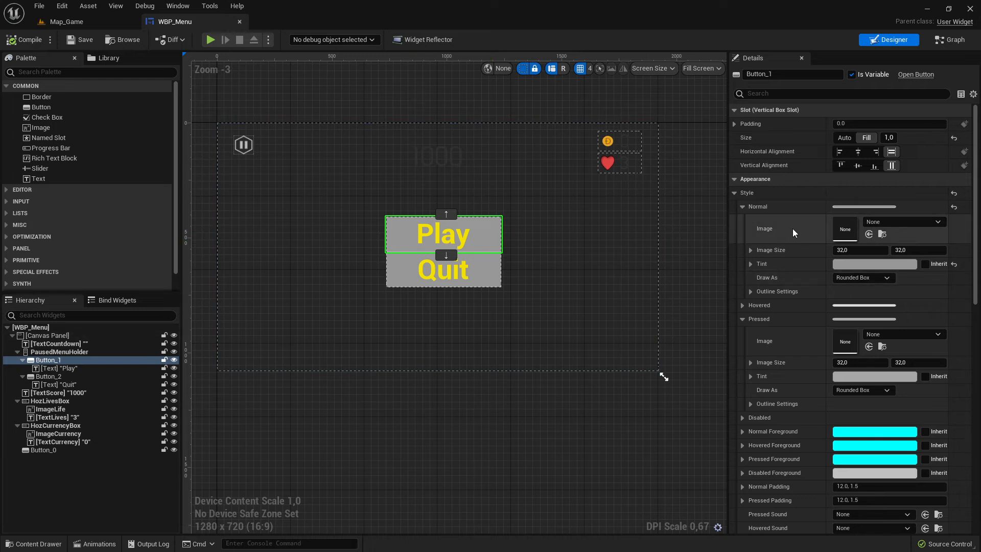
pyautogui.click(740, 207)
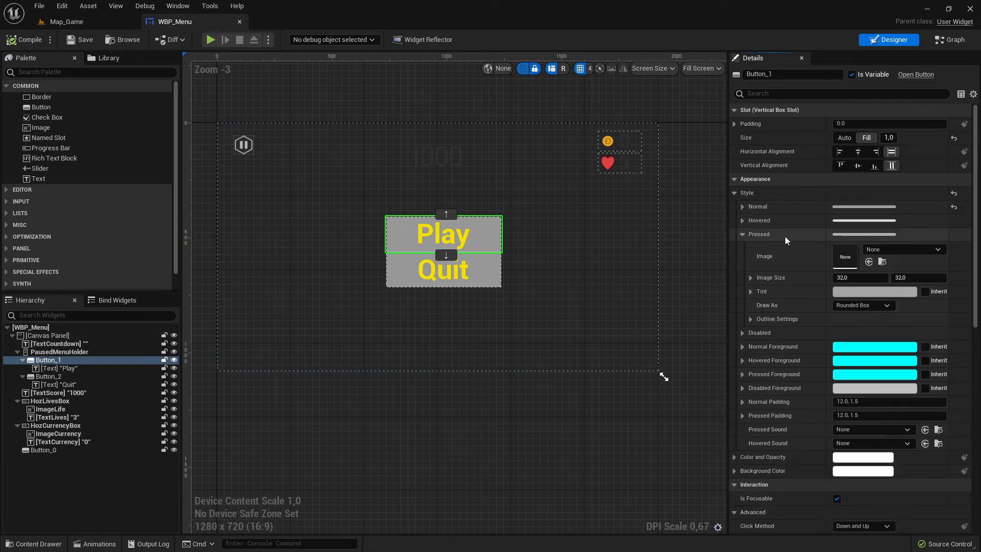
pyautogui.click(741, 234)
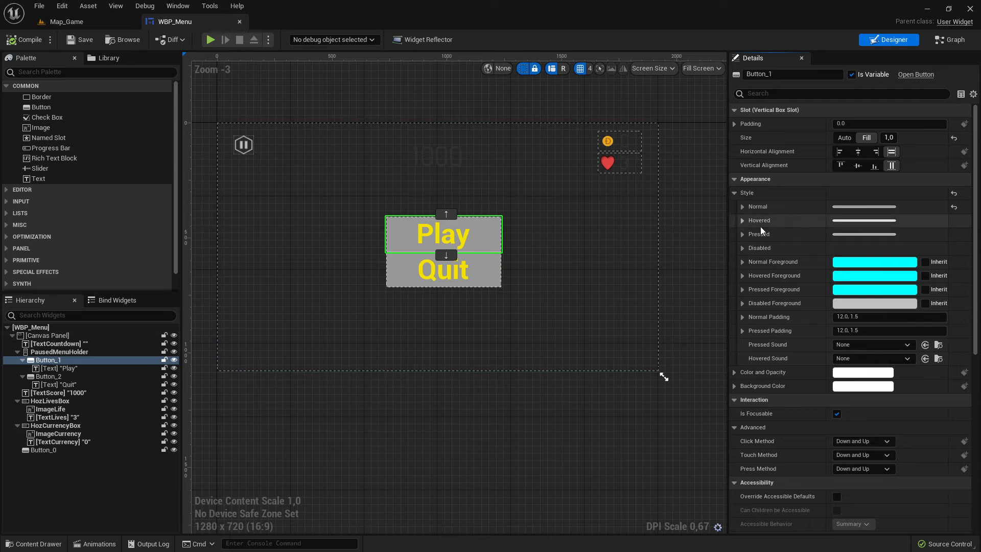
pyautogui.rightClick(757, 208)
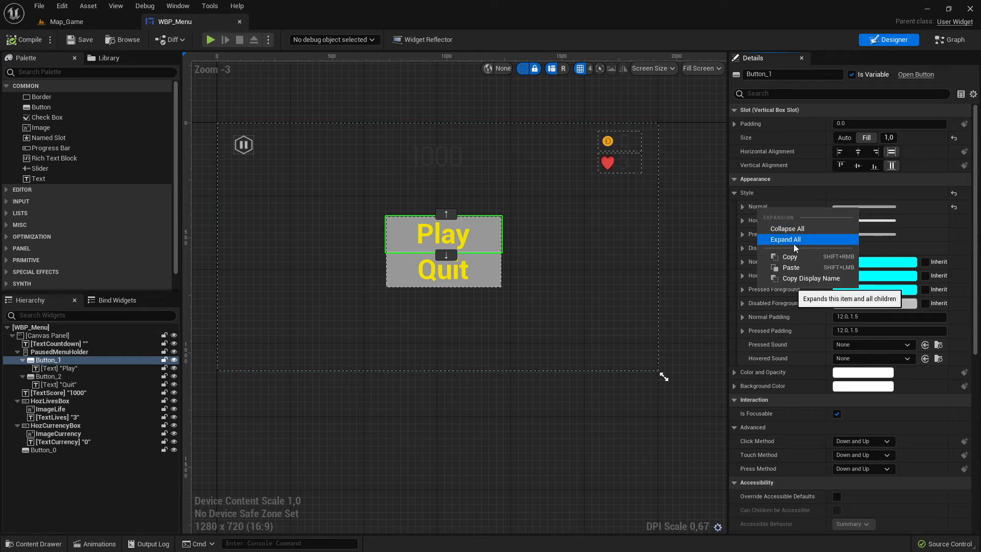
pyautogui.click(799, 258)
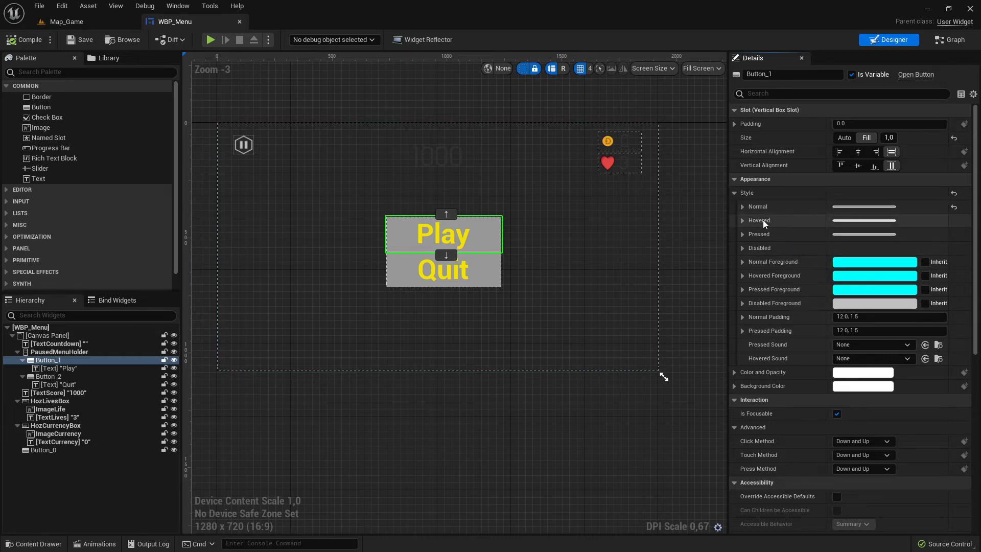
pyautogui.rightClick(762, 221)
pyautogui.click(807, 281)
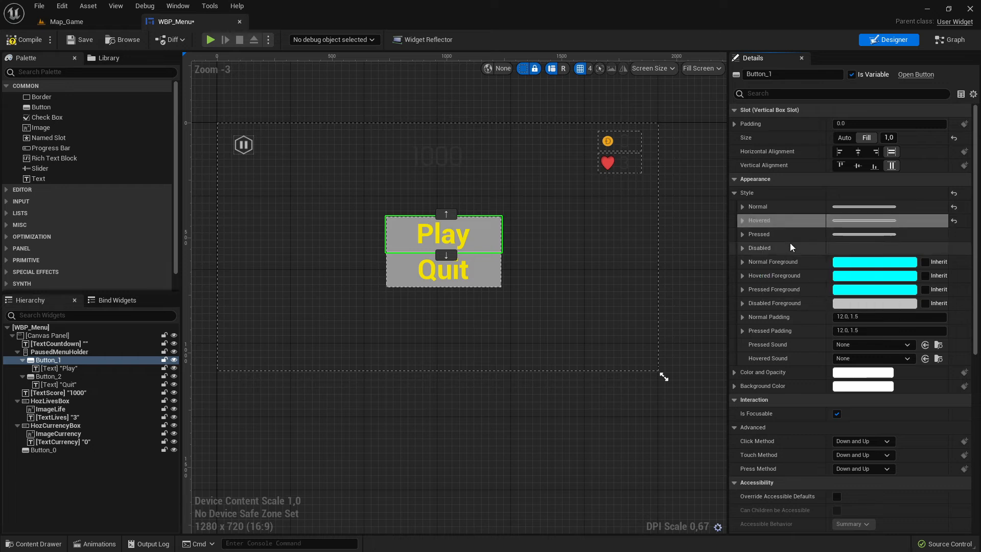
pyautogui.rightClick(757, 235)
pyautogui.click(801, 296)
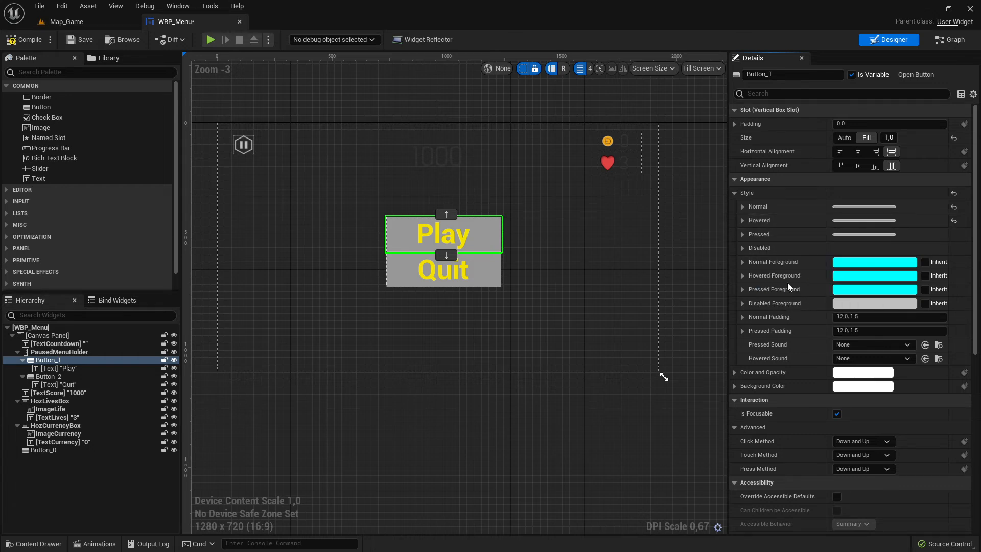
# Paste the copied Normal style into the Quit button's Normal, Hovered and Pressed styles.
pyautogui.click(444, 270)
pyautogui.rightClick(800, 208)
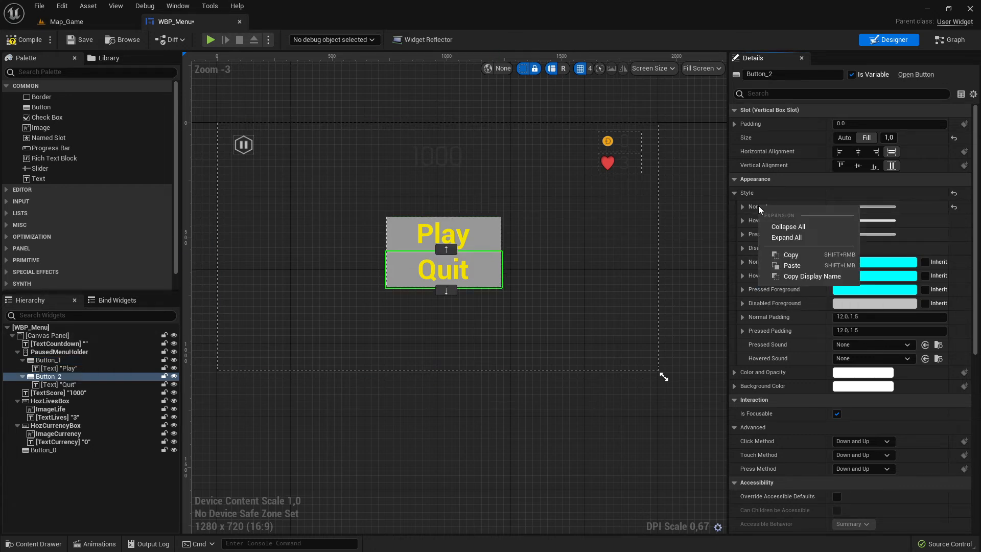
pyautogui.click(802, 265)
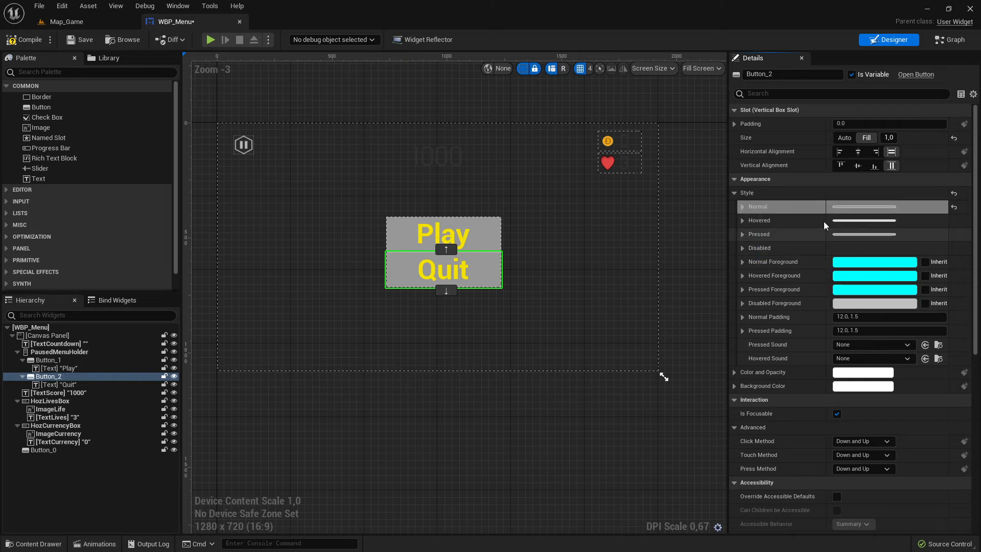
pyautogui.rightClick(759, 222)
pyautogui.click(800, 276)
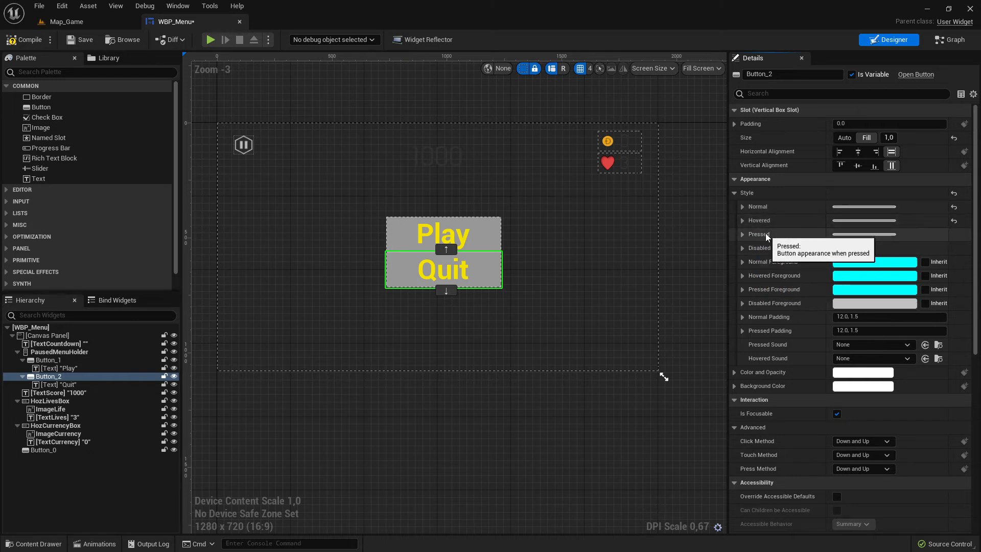
pyautogui.rightClick(765, 234)
pyautogui.click(813, 290)
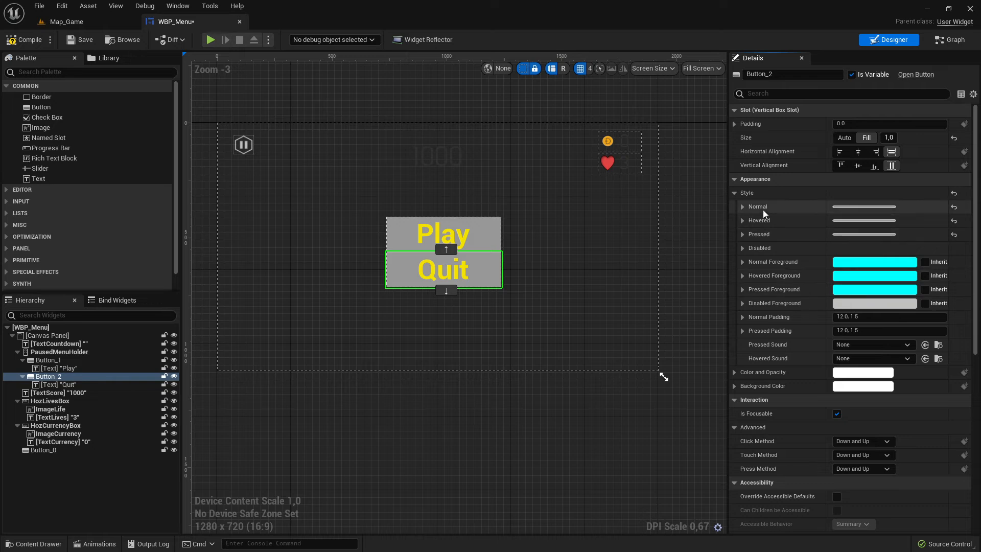
# Set the Play button's Hovered tint to dark grey, hex sRGB 4F4F4FFF.
pyautogui.click(743, 207)
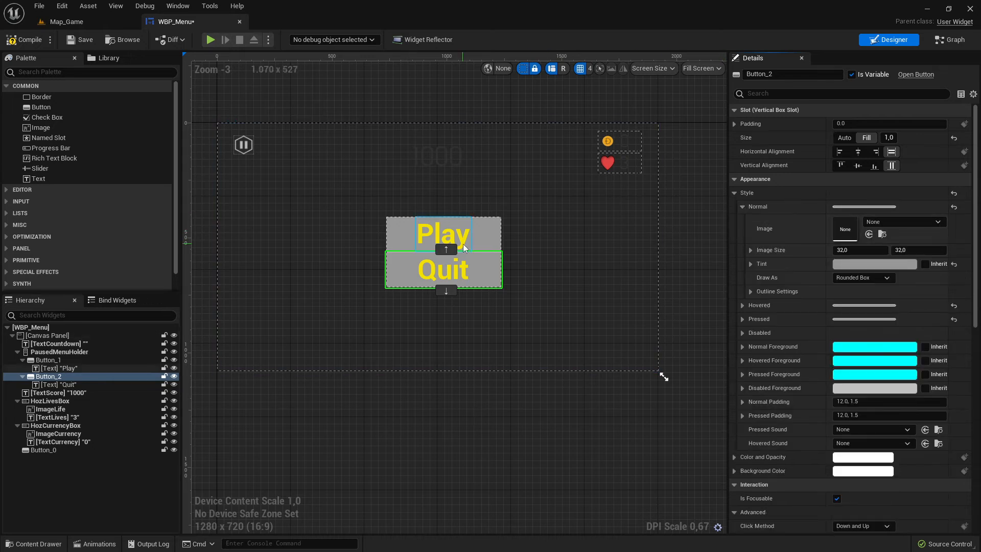
pyautogui.click(489, 228)
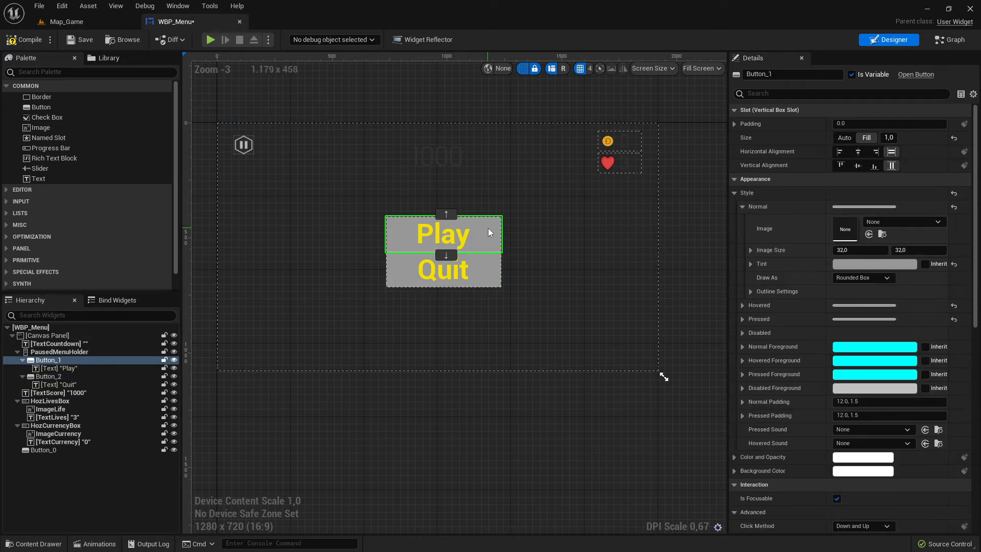
pyautogui.click(742, 207)
pyautogui.click(742, 221)
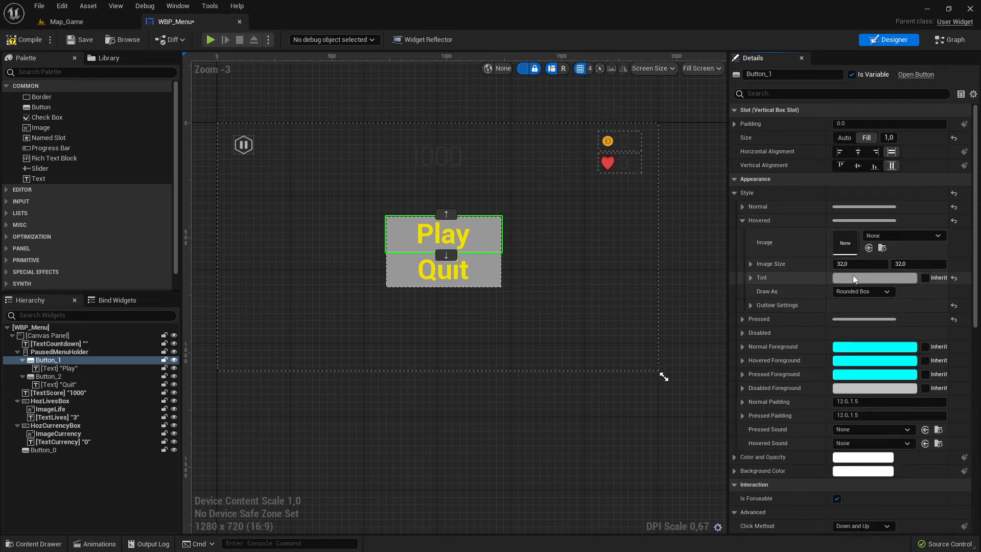
pyautogui.click(854, 279)
pyautogui.moveTo(772, 384); pyautogui.dragTo(777, 408)
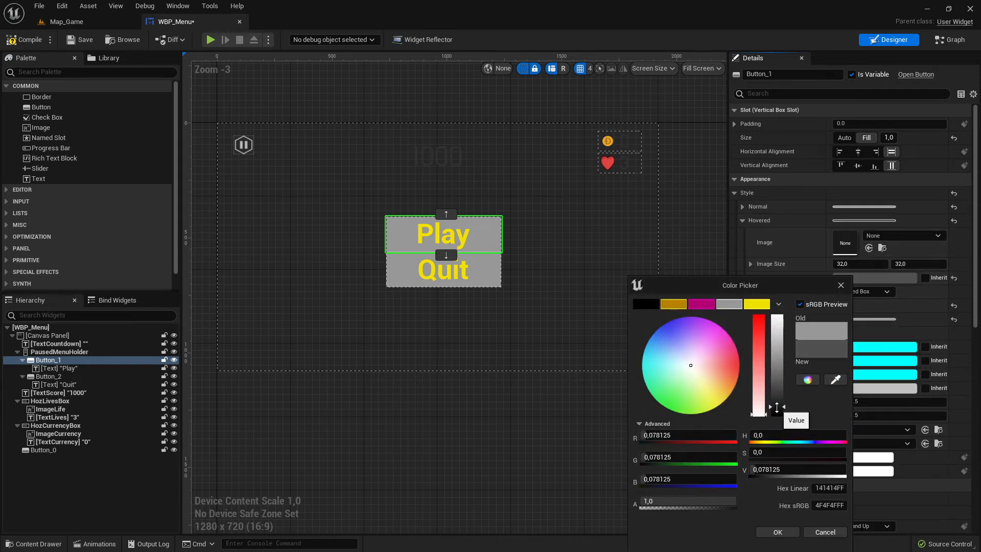
pyautogui.click(781, 533)
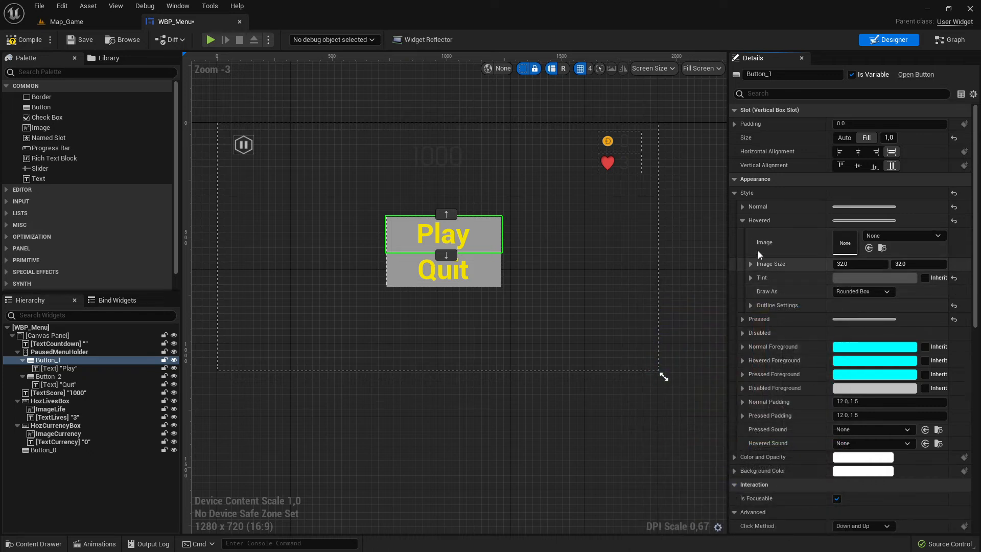
# Set the Play button's Pressed tint to bright green, hex sRGB 00D41CFF, and save that green as a colour swatch.
pyautogui.click(742, 220)
pyautogui.click(742, 234)
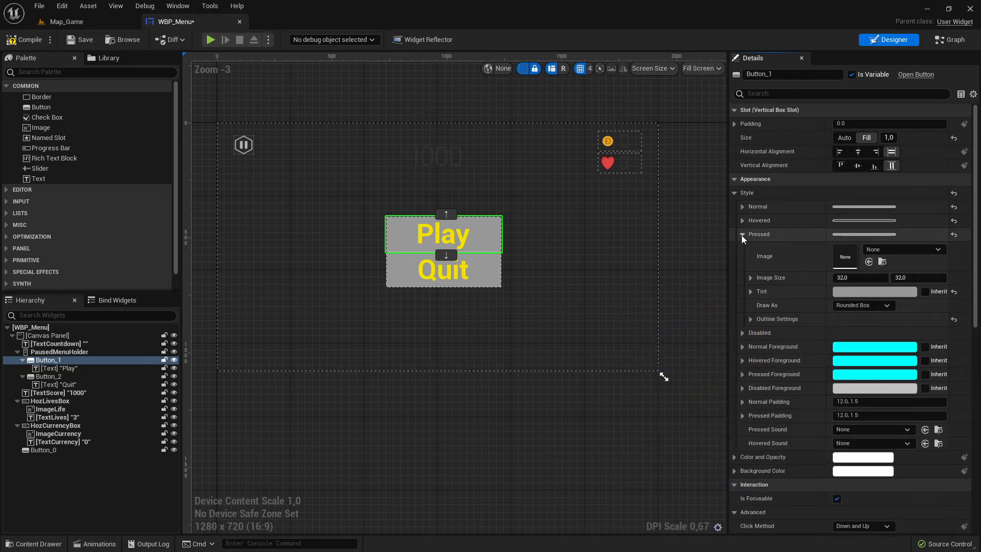
pyautogui.click(843, 293)
pyautogui.moveTo(685, 388); pyautogui.dragTo(650, 426)
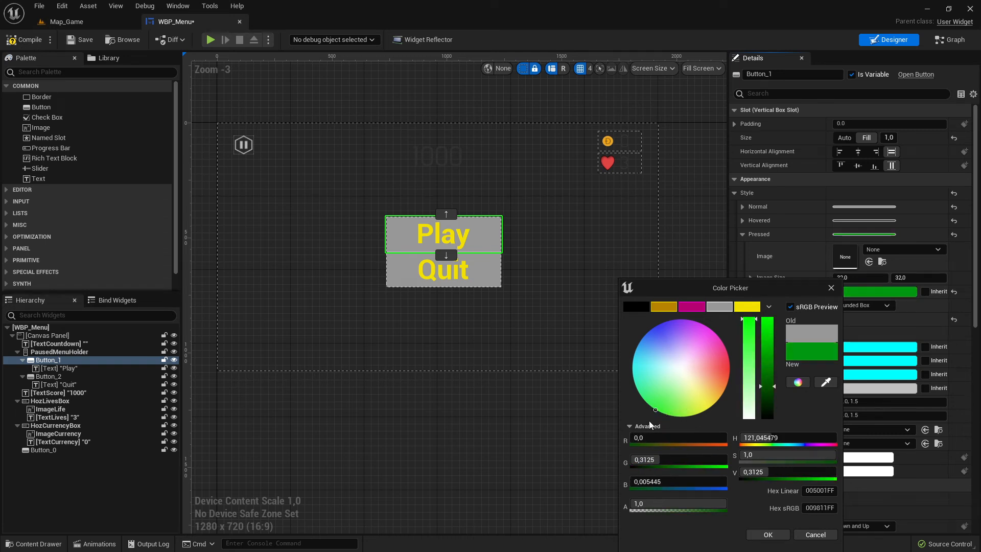
pyautogui.moveTo(834, 351); pyautogui.dragTo(749, 308)
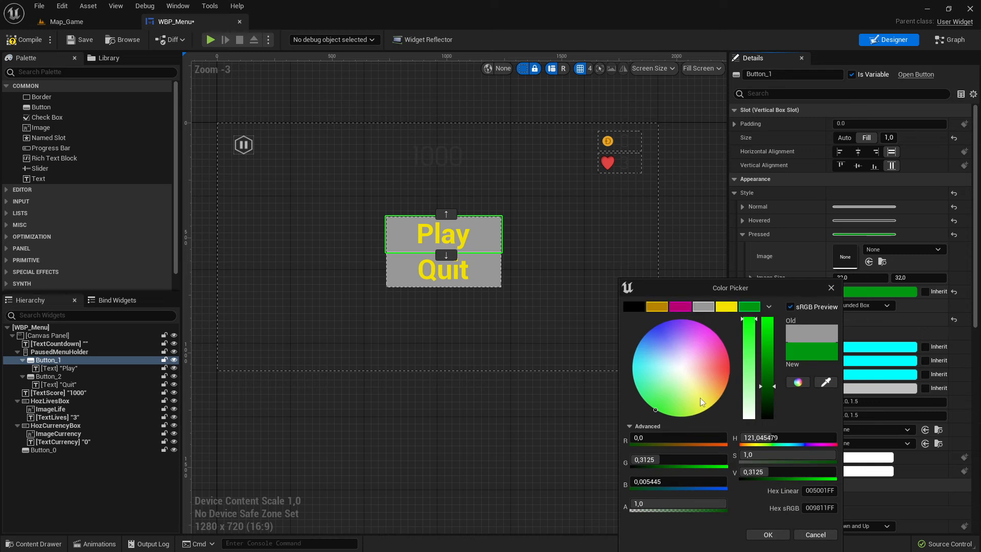
pyautogui.moveTo(766, 386); pyautogui.dragTo(751, 306)
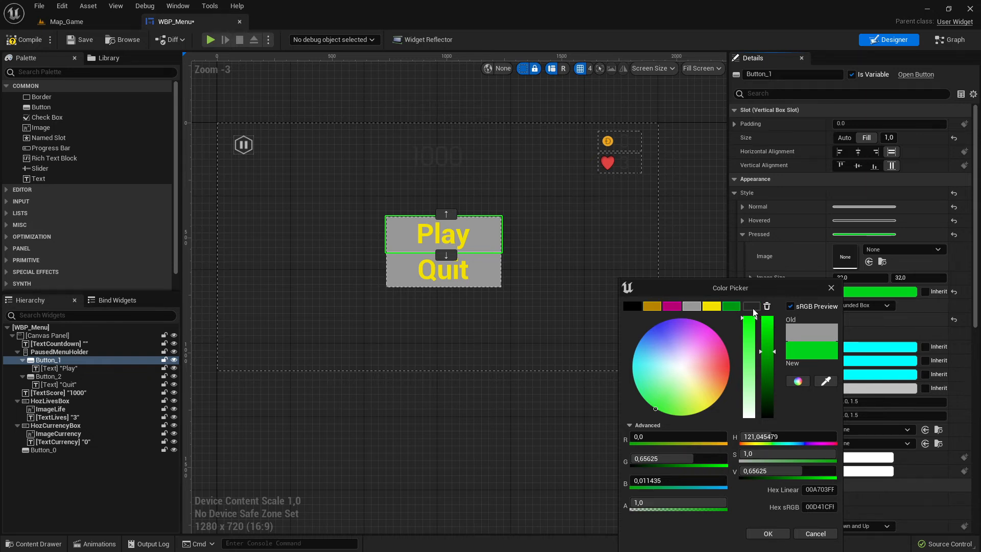
pyautogui.click(788, 532)
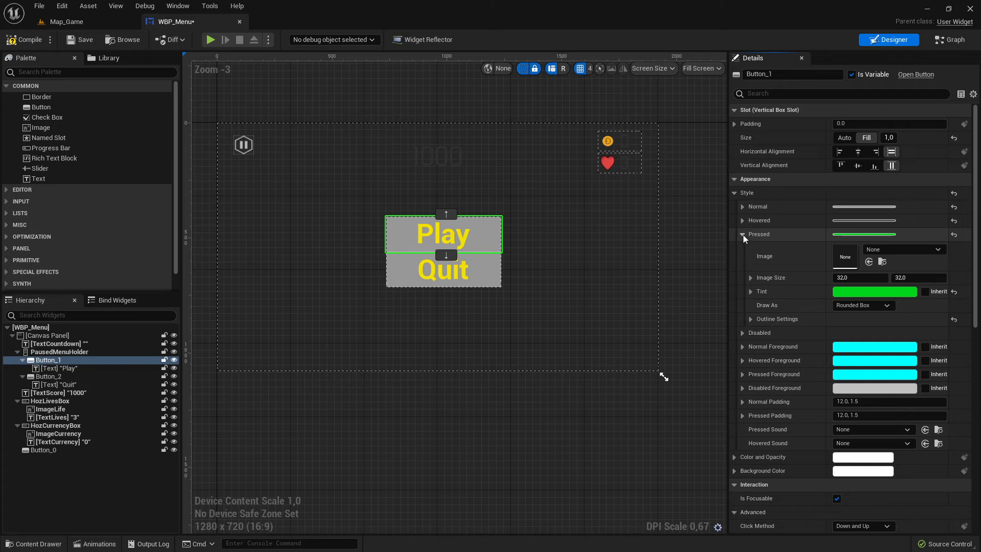
# Select the Quit button and set its Hovered tint to dark grey, hex sRGB 474747FF.
pyautogui.click(742, 234)
pyautogui.click(498, 264)
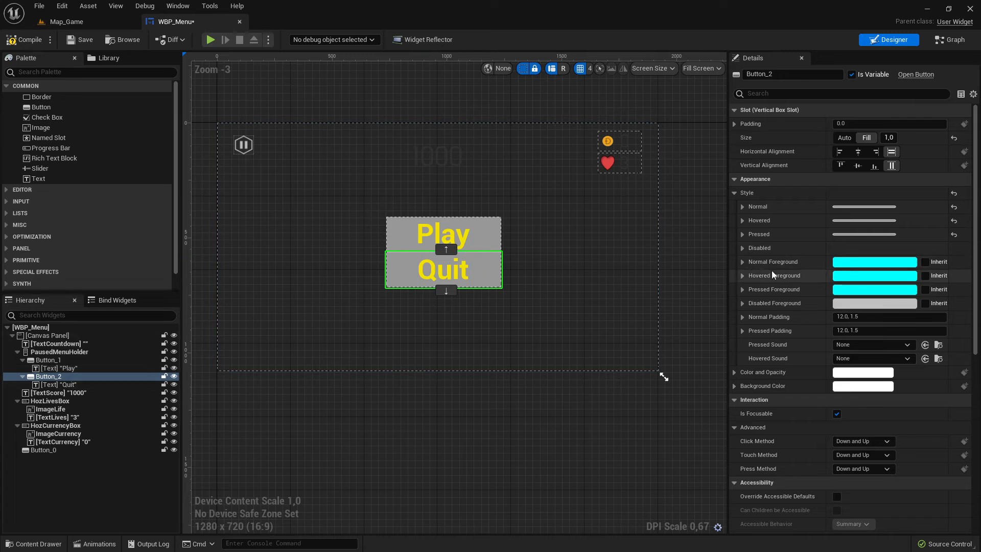
pyautogui.click(742, 207)
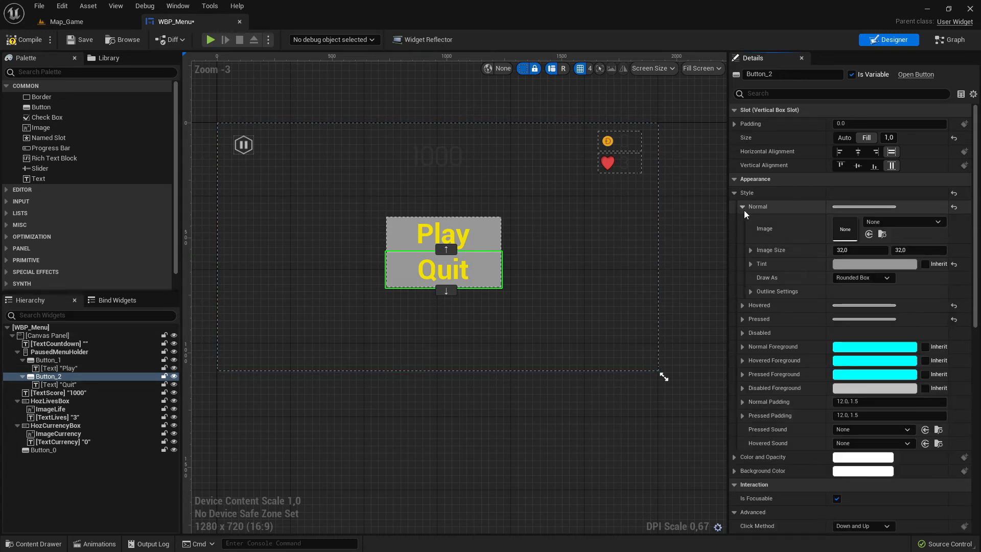
pyautogui.click(742, 208)
pyautogui.click(743, 221)
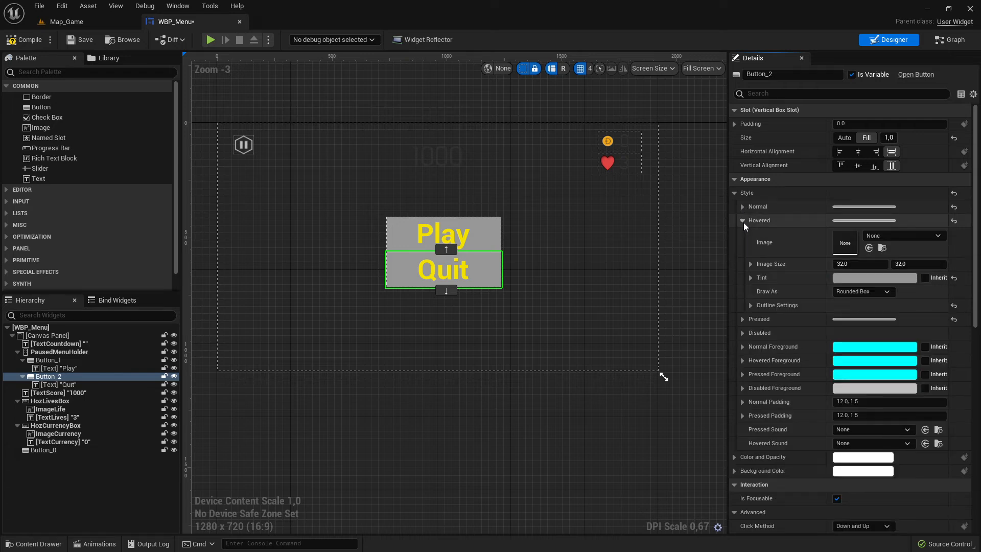
pyautogui.click(864, 277)
pyautogui.click(789, 396)
pyautogui.moveTo(789, 397); pyautogui.dragTo(791, 410)
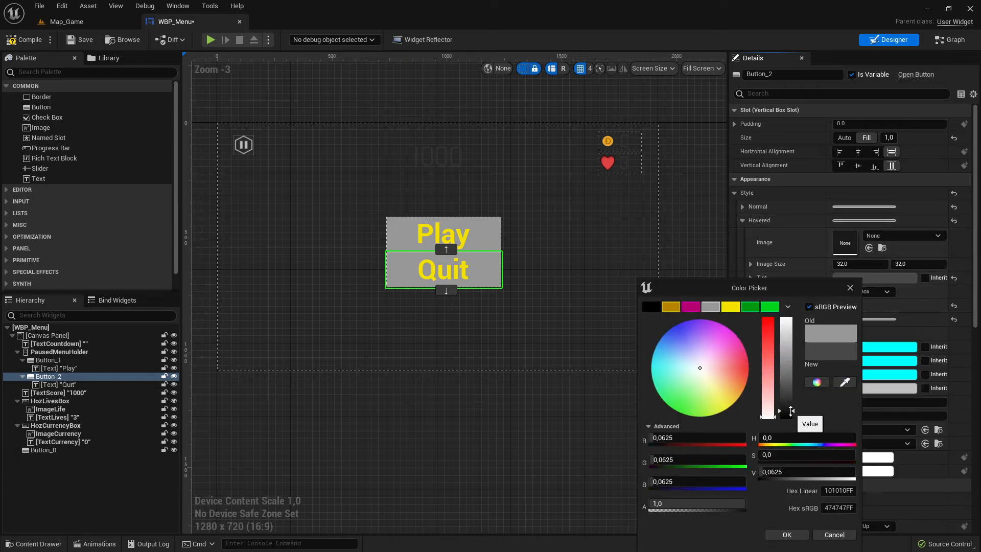
pyautogui.click(787, 534)
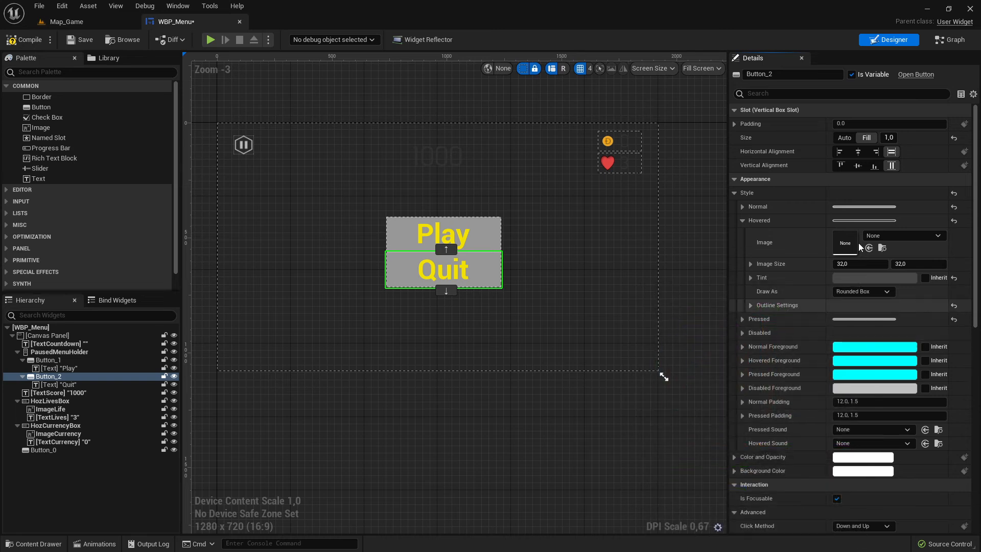
# Set the Quit button's Pressed tint to the saved green swatch.
pyautogui.click(744, 221)
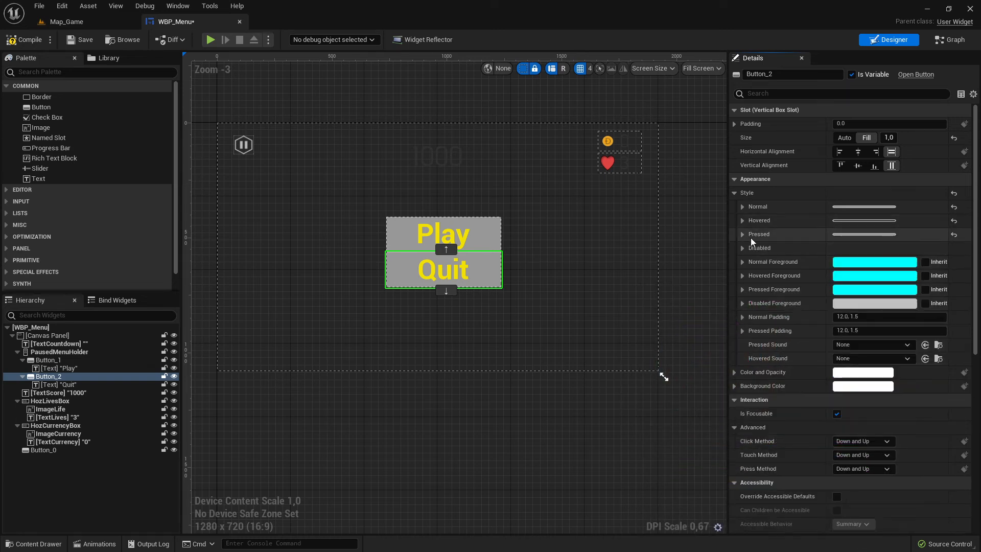
pyautogui.click(742, 234)
pyautogui.click(861, 291)
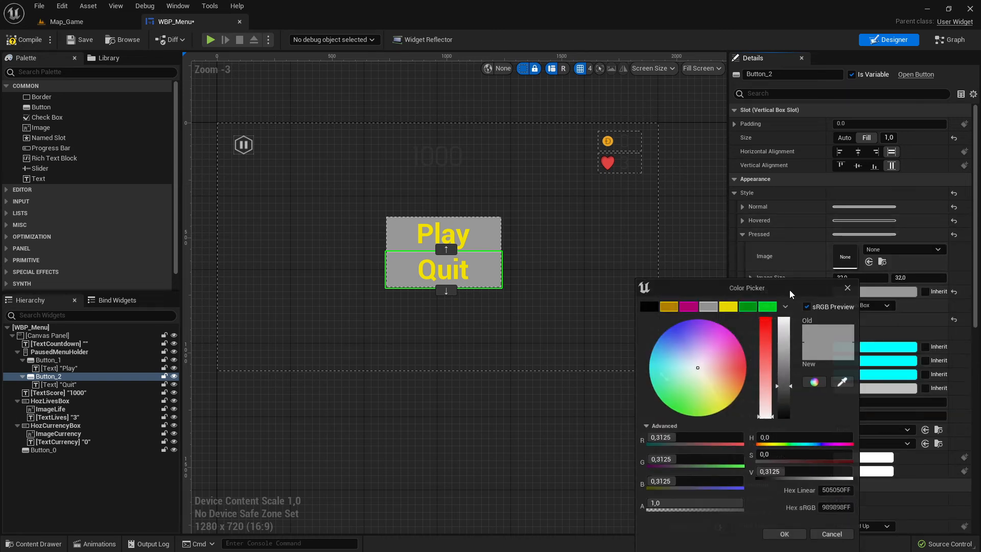
pyautogui.click(767, 307)
pyautogui.click(783, 534)
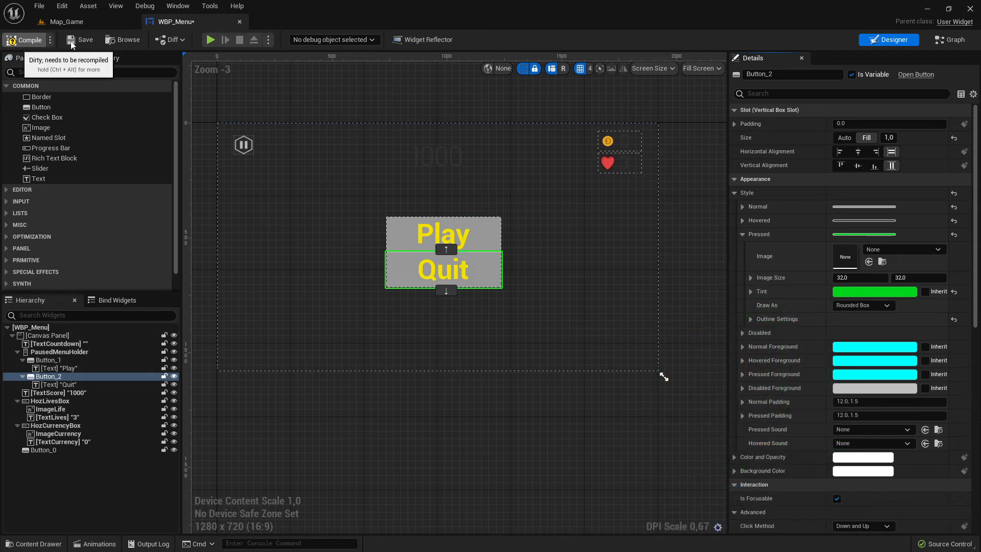
# Save the widget and play-test Map_Game, pressing the paused menu's Play and Quit buttons.
pyautogui.click(95, 33)
pyautogui.click(66, 21)
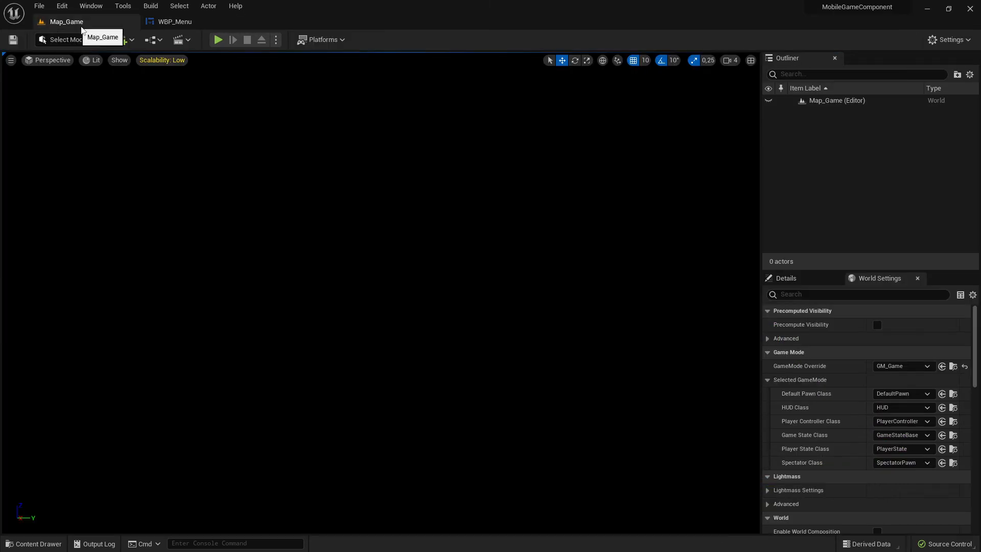
pyautogui.click(218, 39)
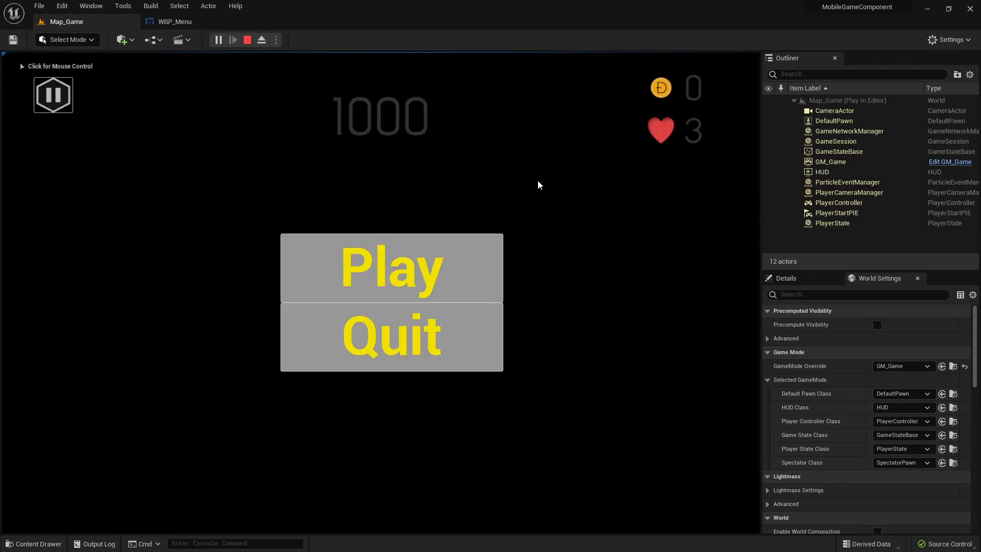
pyautogui.click(413, 267)
pyautogui.click(421, 327)
pyautogui.press('super')
pyautogui.press('super')
pyautogui.press('super')
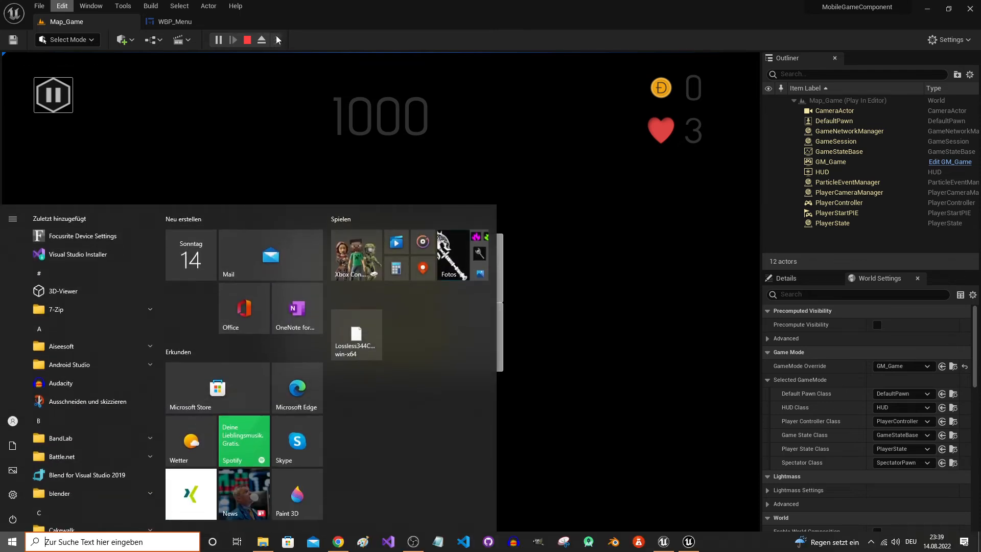
pyautogui.press('super')
pyautogui.press('Escape')
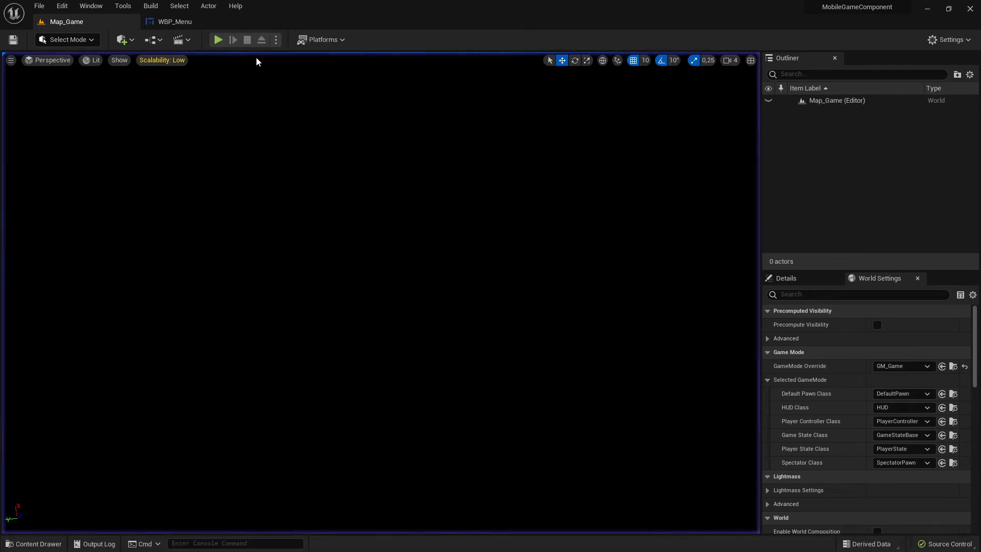
# Play-test Map_Game again to check the paused menu, then stop the session.
pyautogui.click(217, 39)
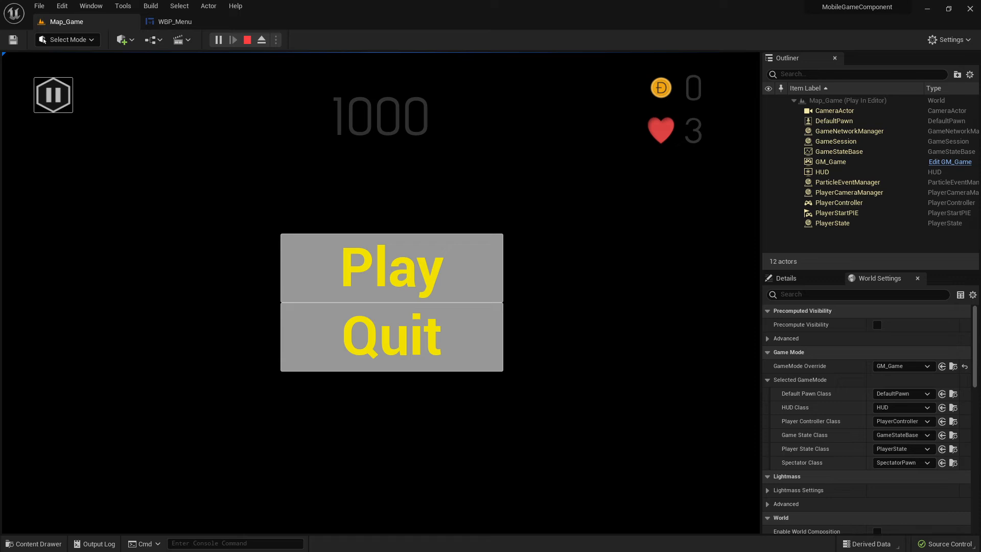
pyautogui.press('super')
pyautogui.click(244, 45)
pyautogui.click(247, 41)
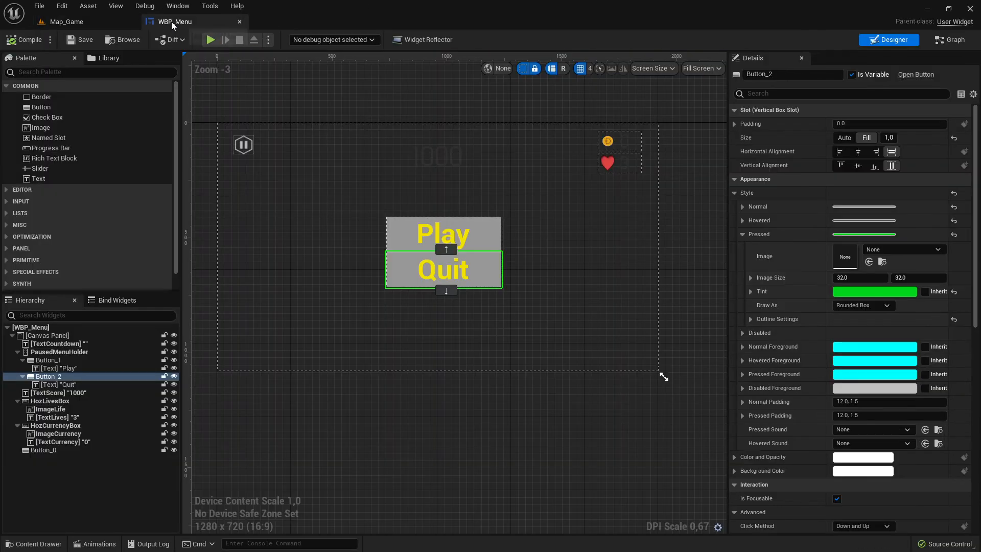
# Open the GM_Game blueprint from the level's GameMode Override in World Settings.
pyautogui.scroll(-4, 516, 269)
pyautogui.scroll(4, 537, 266)
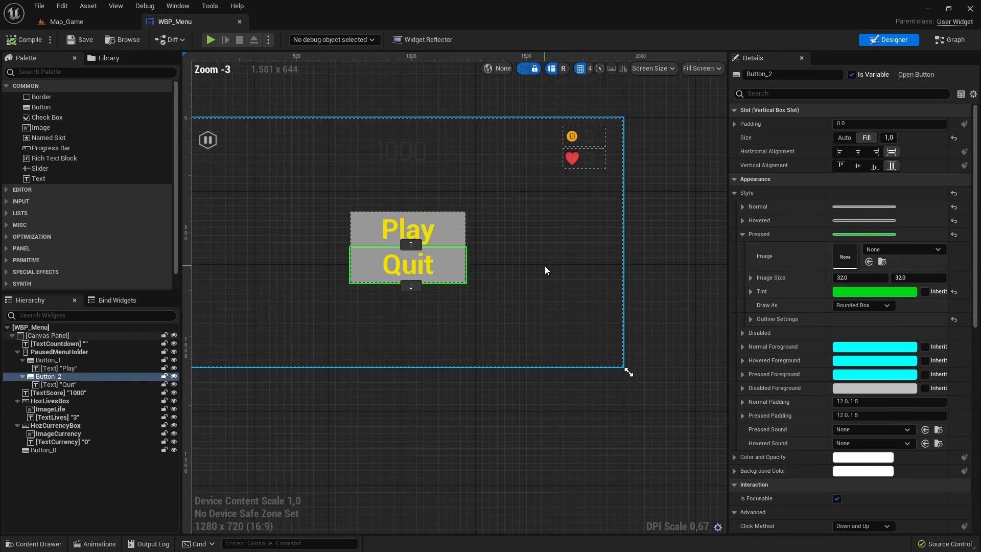
pyautogui.scroll(-2, 544, 266)
pyautogui.click(66, 22)
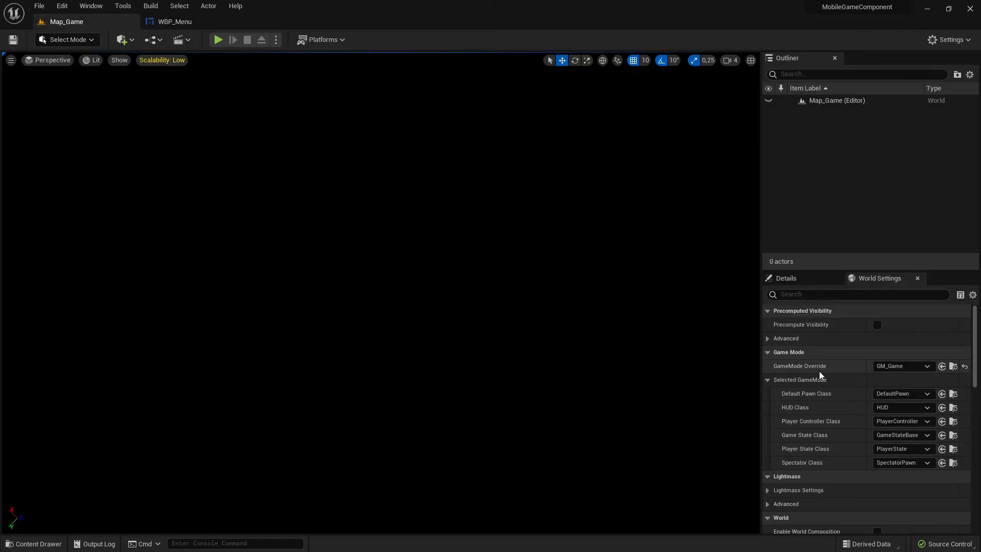
pyautogui.click(882, 278)
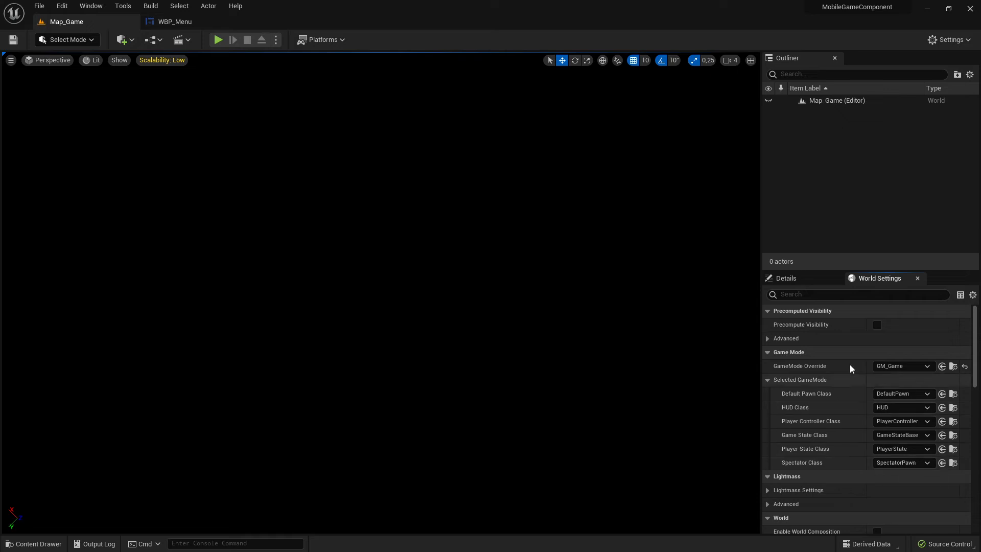
pyautogui.click(953, 367)
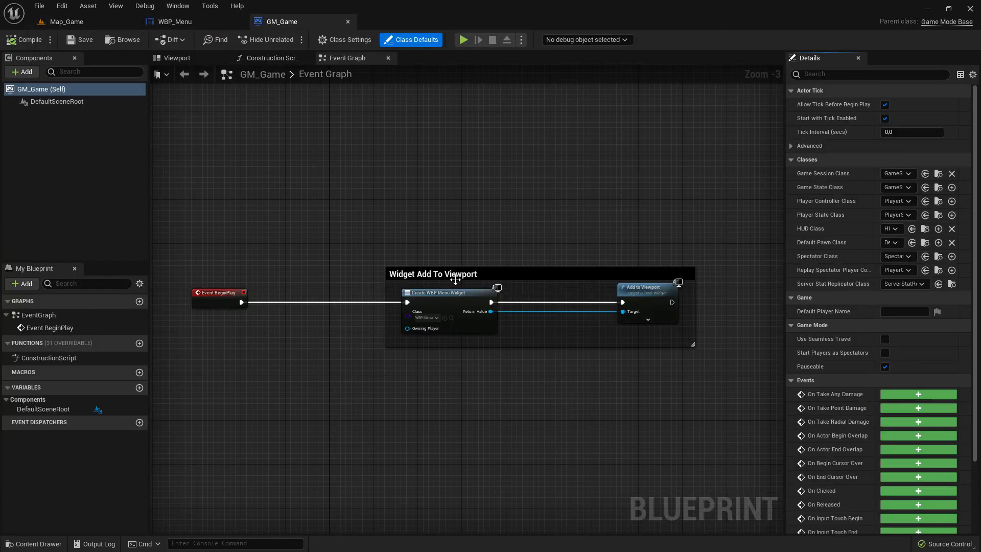
# Examine GM_Game's Widget Add To Viewport graph alongside the WBP_Menu layout, switching between the two editors.
pyautogui.scroll(3, 531, 330)
pyautogui.moveTo(601, 328); pyautogui.dragTo(482, 327, button='right')
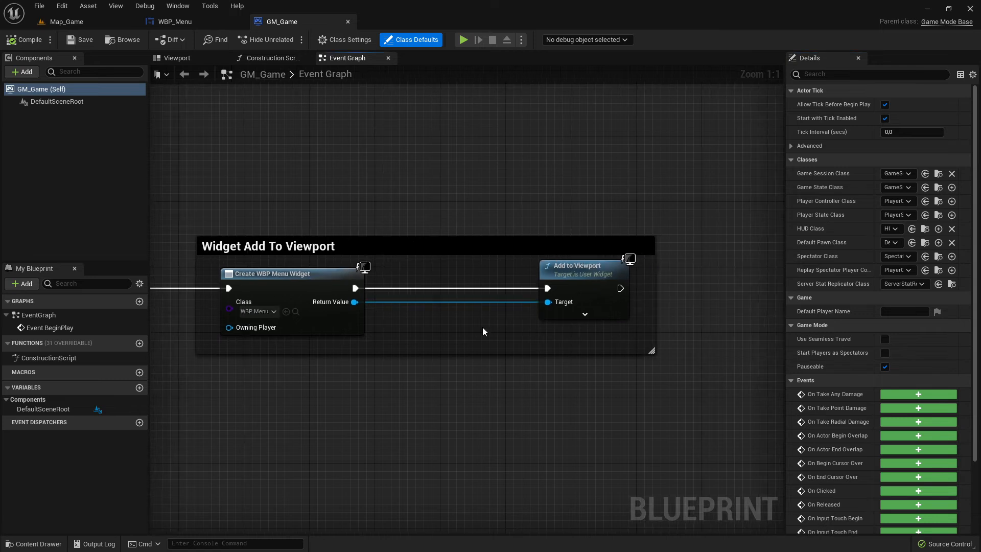
pyautogui.scroll(-6, 482, 331)
pyautogui.scroll(6, 483, 336)
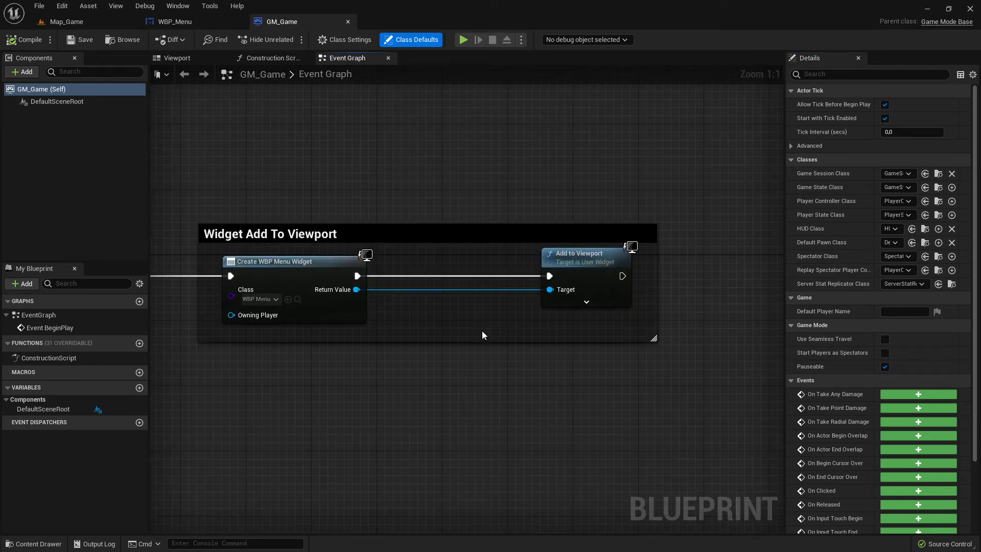
pyautogui.moveTo(481, 194); pyautogui.dragTo(647, 380)
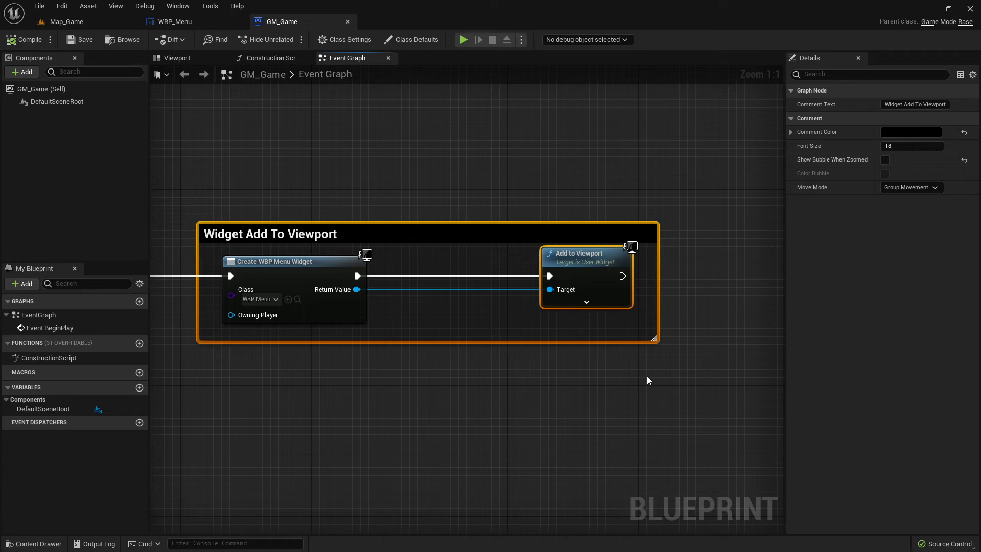
pyautogui.click(175, 21)
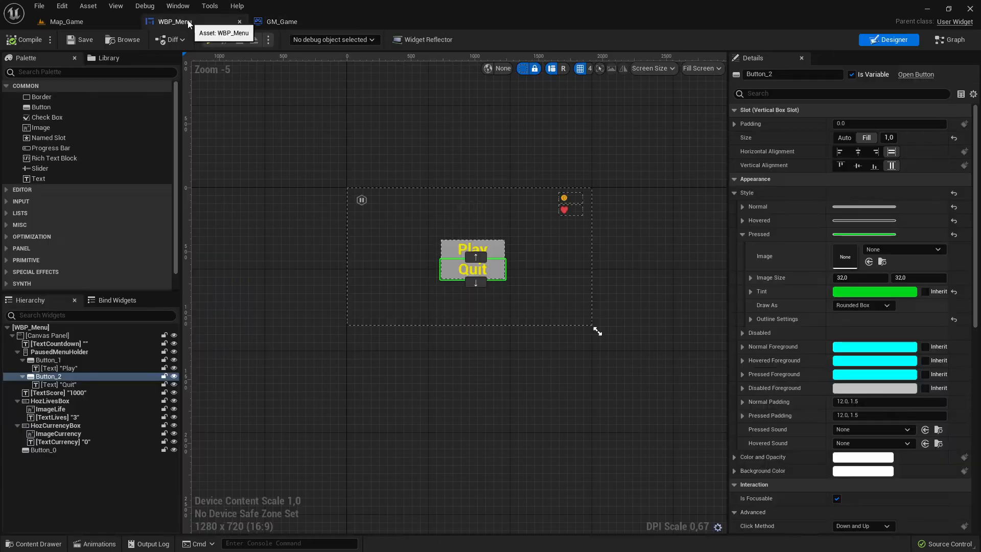
pyautogui.click(277, 23)
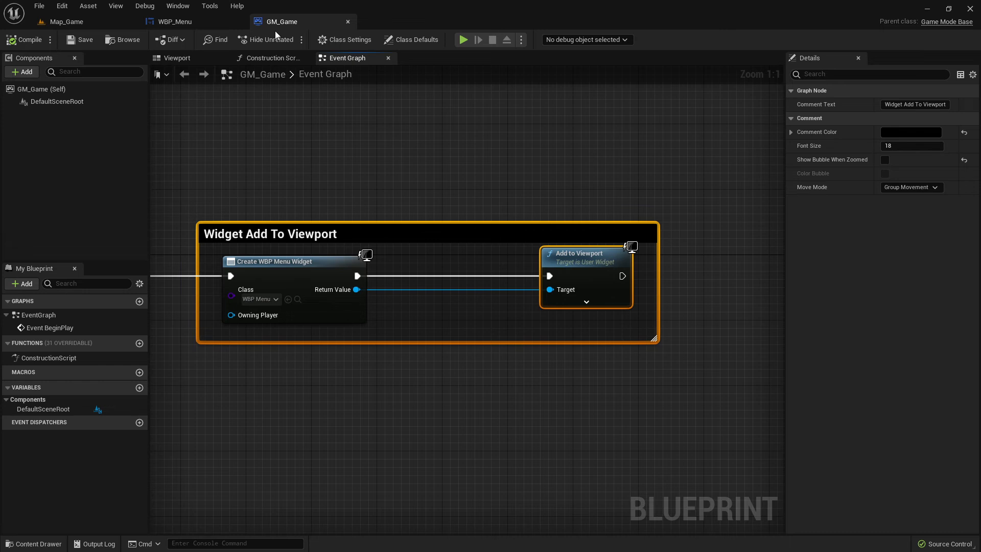
pyautogui.click(179, 26)
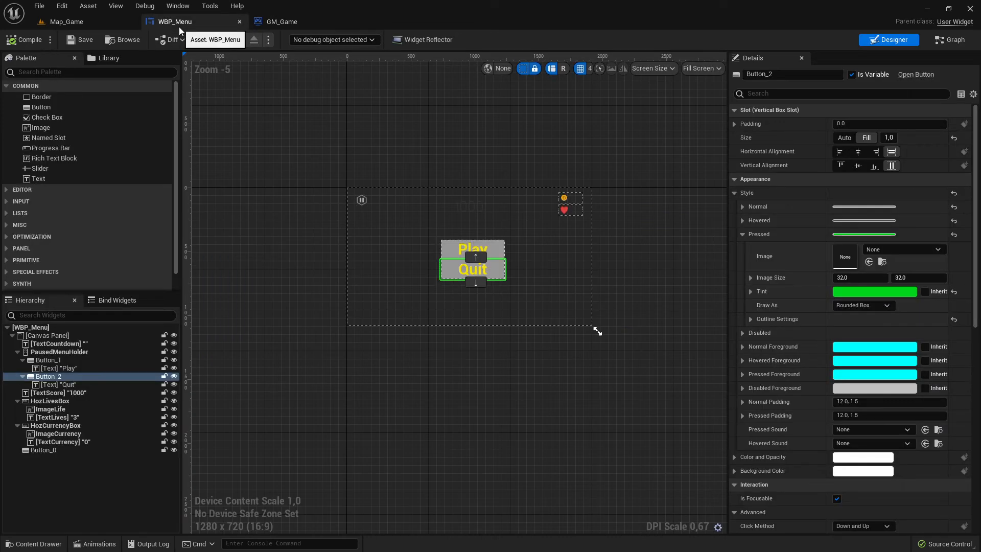
pyautogui.click(282, 23)
pyautogui.scroll(-5, 338, 252)
pyautogui.scroll(5, 386, 267)
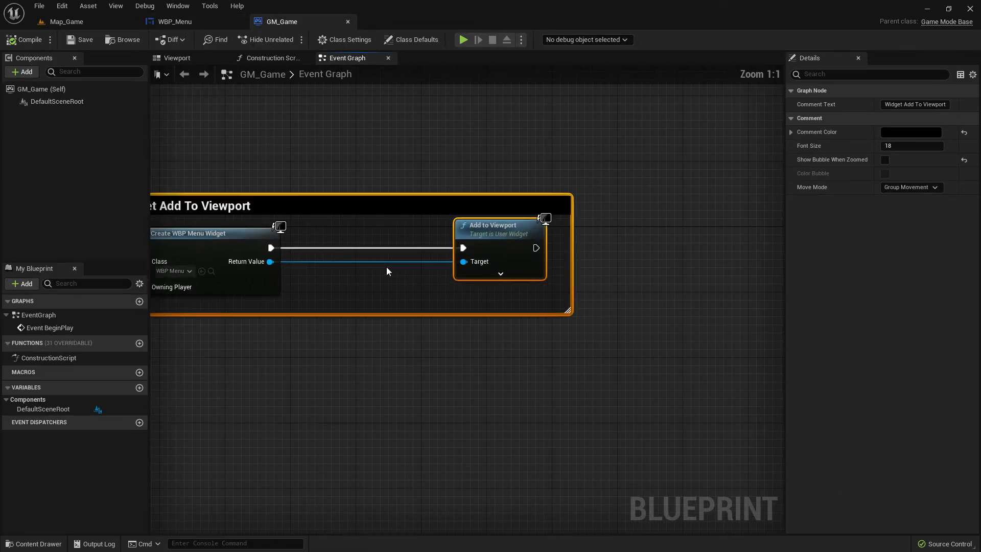
pyautogui.moveTo(660, 212); pyautogui.dragTo(420, 282, button='right')
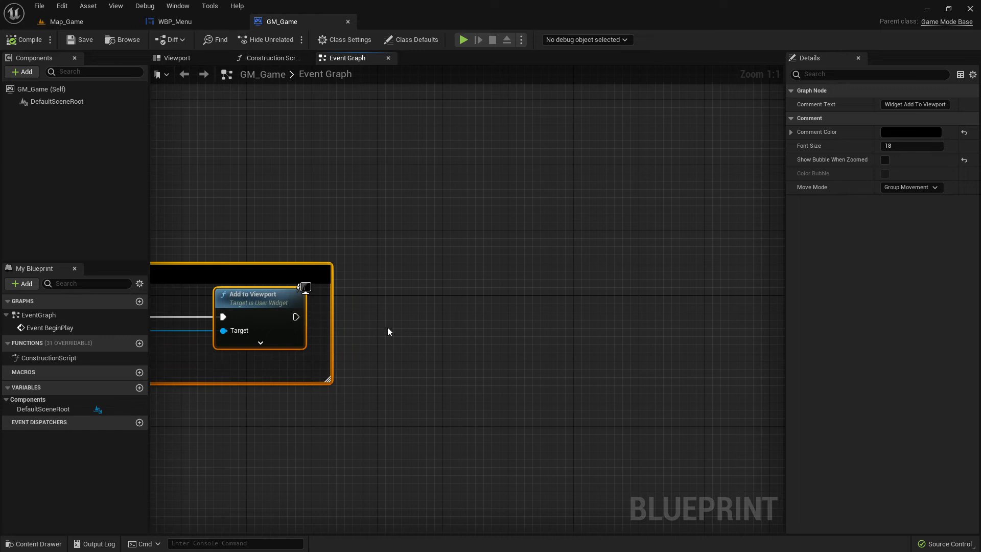
pyautogui.click(175, 21)
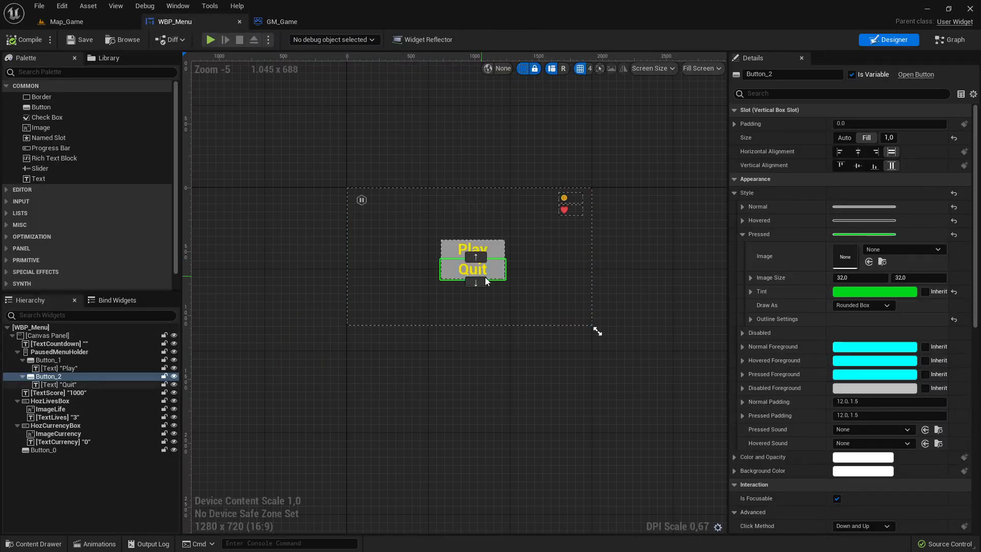
pyautogui.scroll(4, 267, 184)
pyautogui.moveTo(267, 181); pyautogui.dragTo(367, 304, button='right')
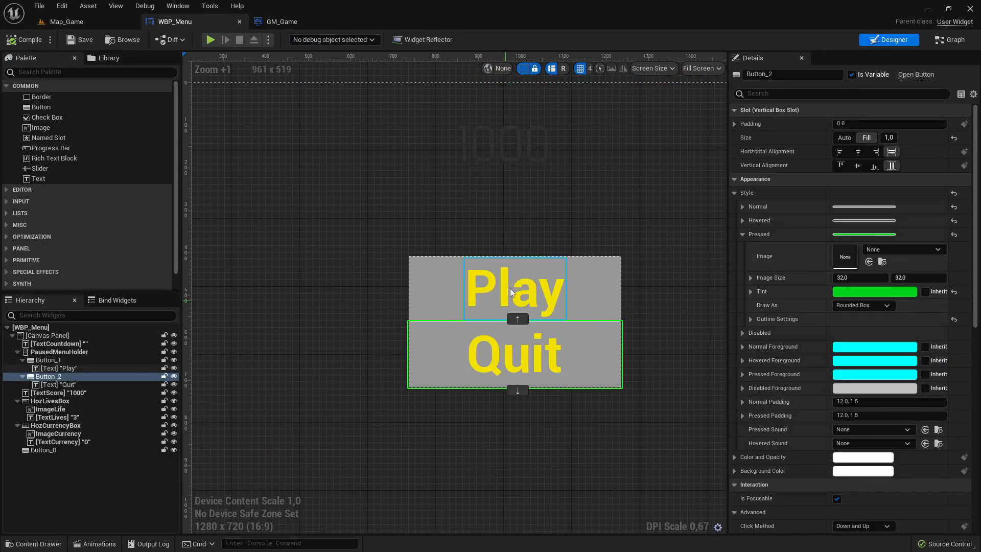
pyautogui.click(447, 295)
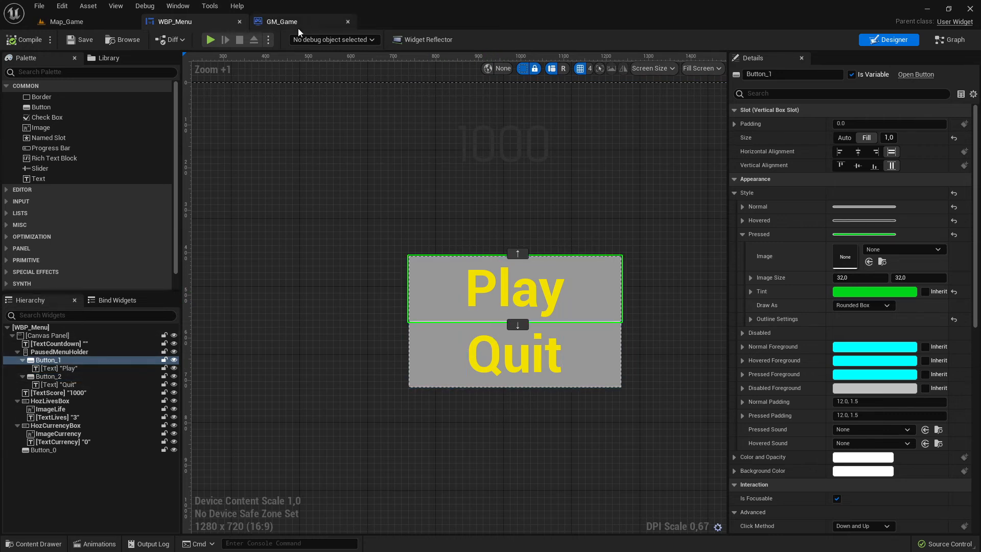
# Add a Get Player Controller node to GM_Game's event graph beside the Add to Viewport node.
pyautogui.click(281, 21)
pyautogui.moveTo(296, 317); pyautogui.dragTo(507, 315)
pyautogui.rightClick(468, 358)
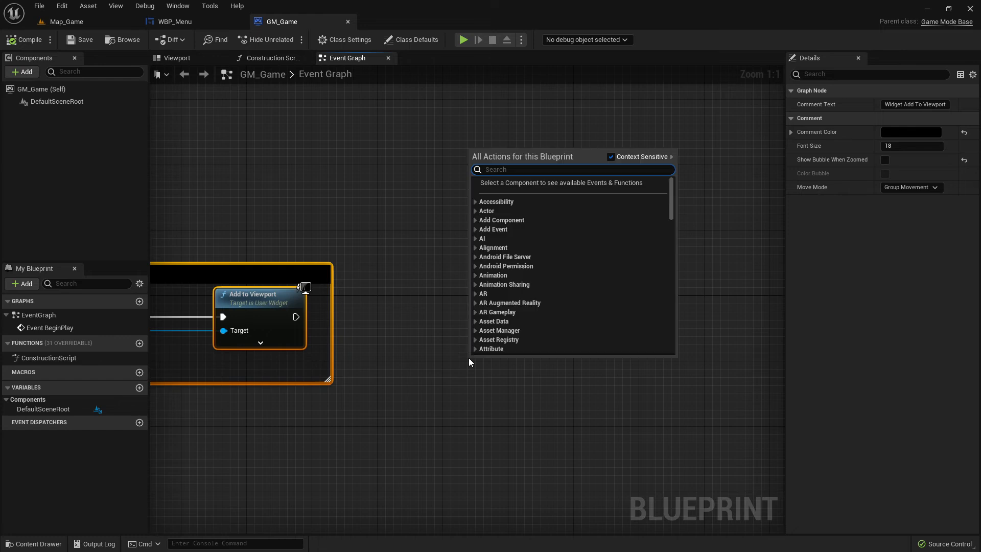
pyautogui.write('get player')
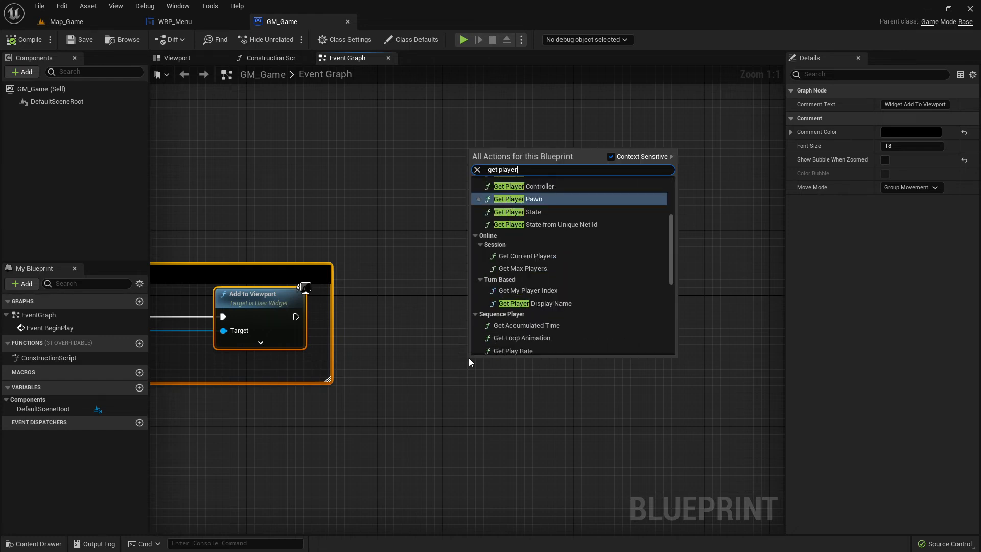
pyautogui.press('Up')
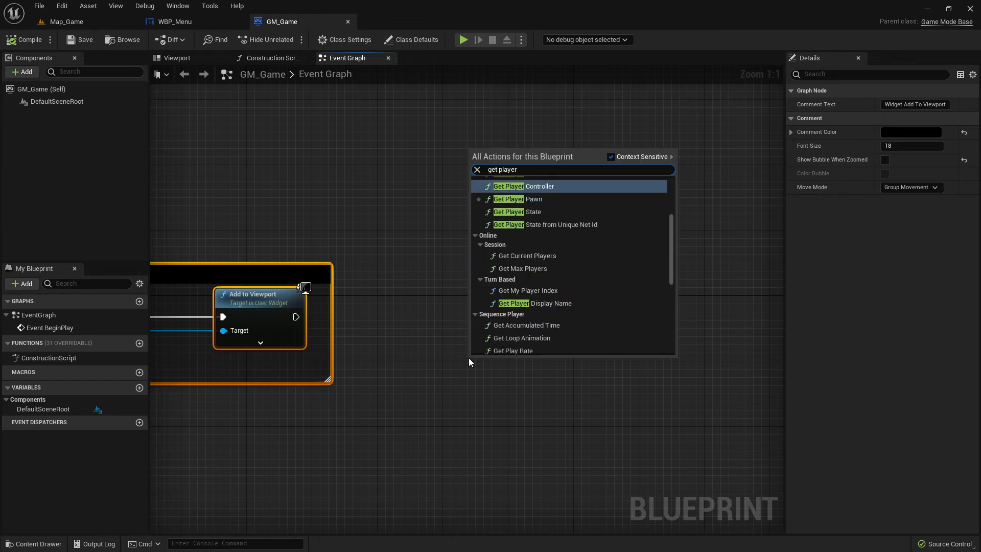
pyautogui.press('Return')
pyautogui.moveTo(467, 369); pyautogui.dragTo(489, 374)
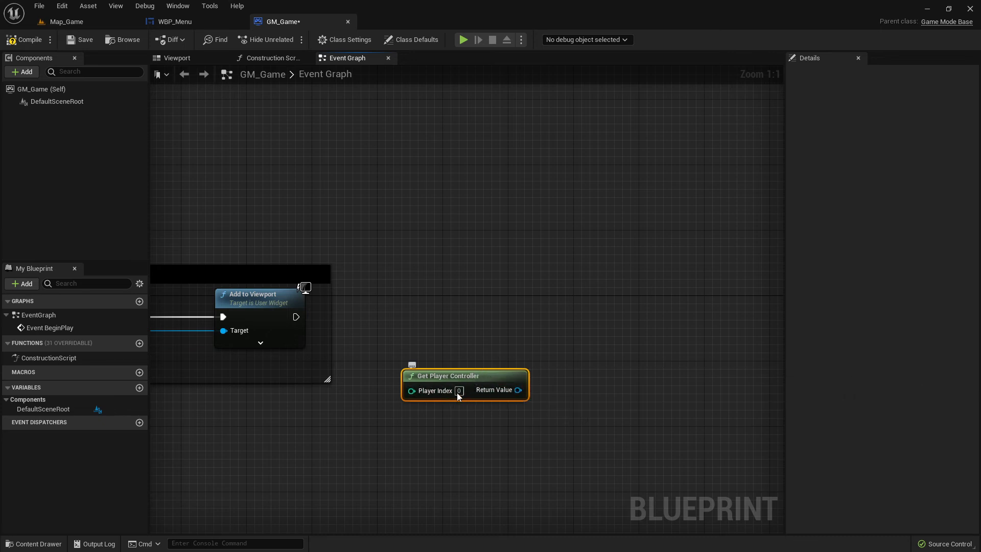
# From the controller's return value, add a Set Show Mouse Cursor node.
pyautogui.moveTo(523, 391); pyautogui.dragTo(555, 302)
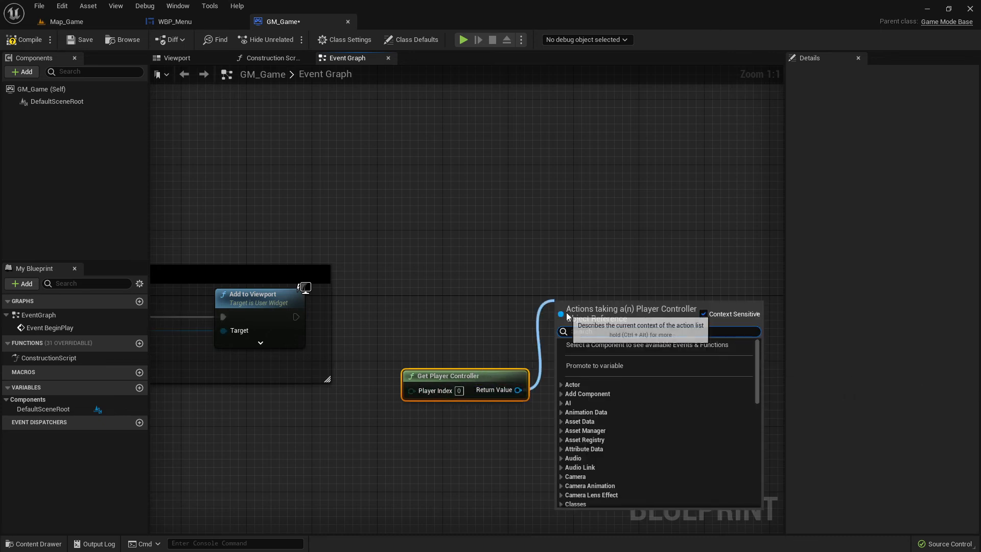
pyautogui.write('show mou')
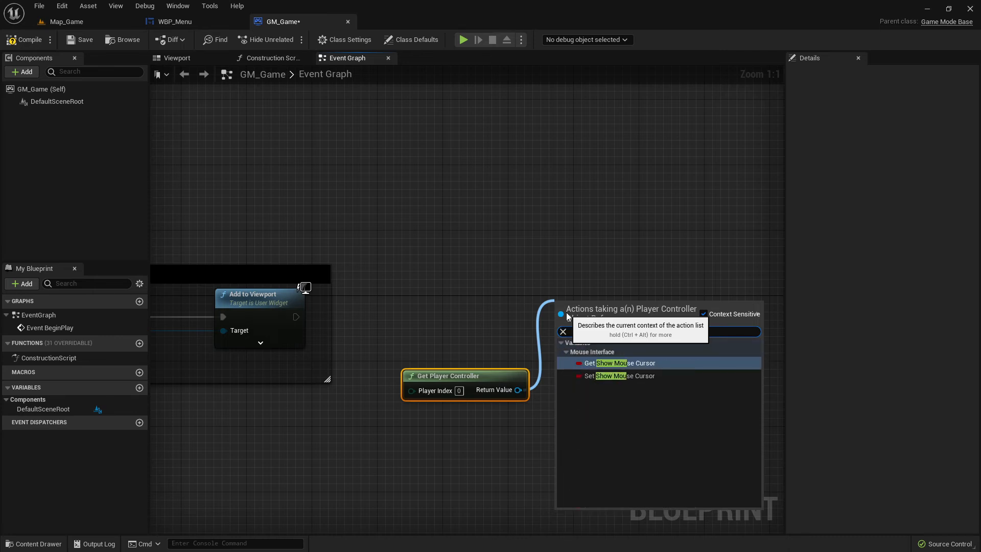
pyautogui.click(621, 377)
pyautogui.moveTo(625, 320); pyautogui.dragTo(640, 320)
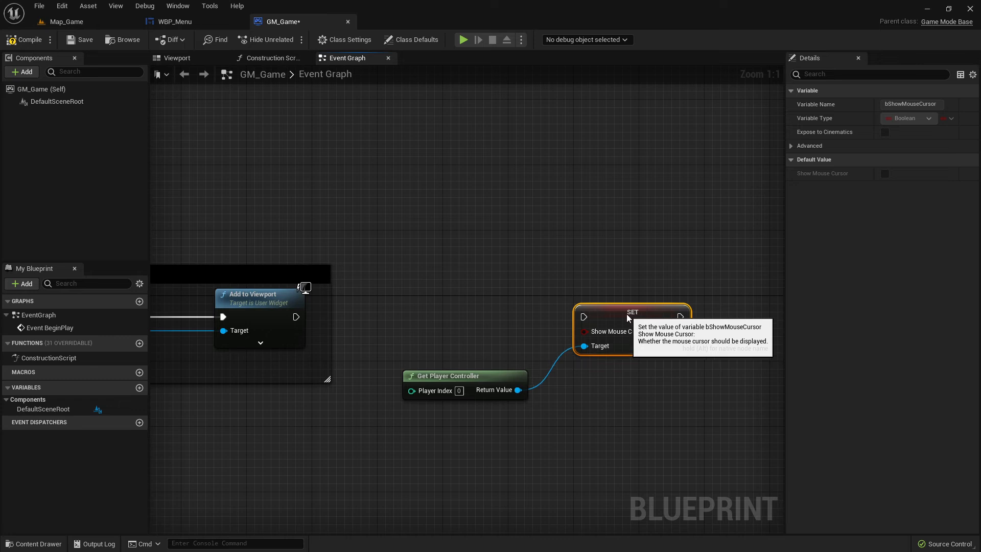
# Wire Add to Viewport's execution into the Set node and enable Show Mouse Cursor.
pyautogui.moveTo(296, 317); pyautogui.dragTo(653, 317)
pyautogui.moveTo(457, 372); pyautogui.dragTo(460, 352)
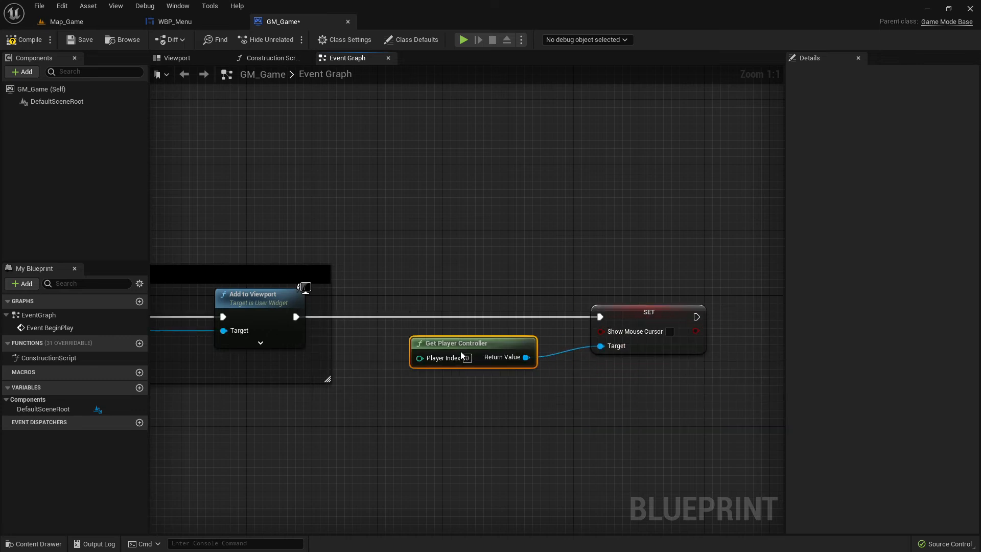
pyautogui.click(670, 331)
# Wrap the controller and Set nodes in a comment titled Show Mouse.
pyautogui.moveTo(436, 266); pyautogui.dragTo(686, 416)
pyautogui.write('c')
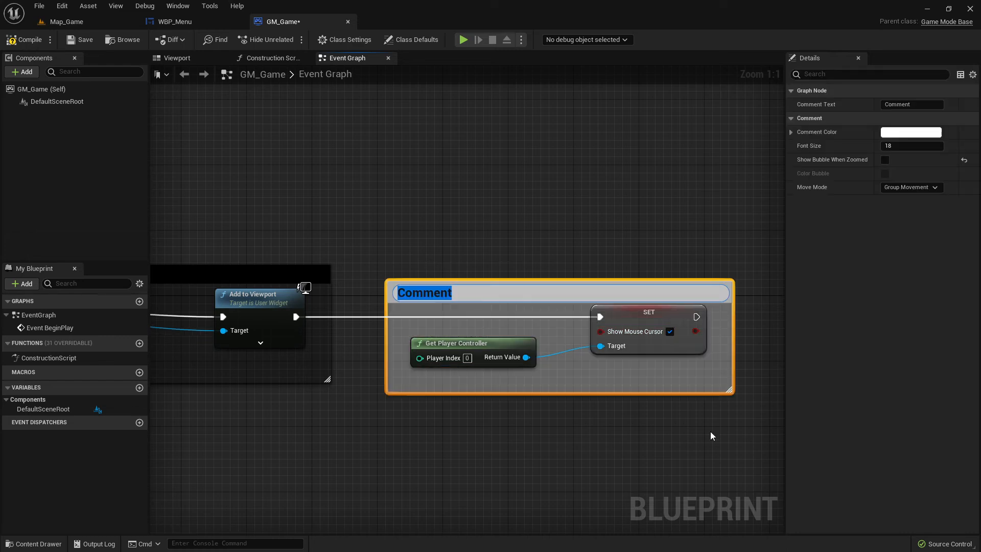
pyautogui.write('Show')
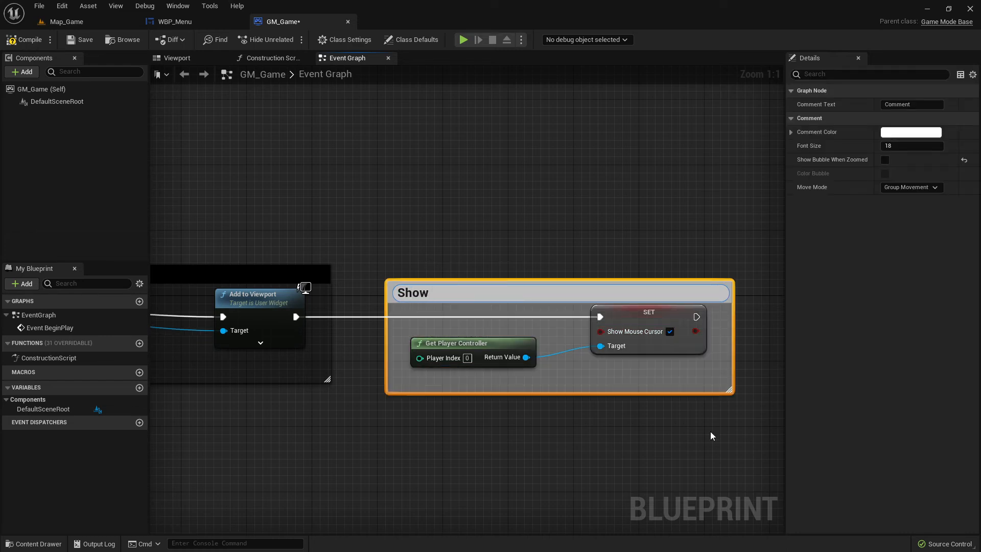
pyautogui.write(' Mouse')
pyautogui.press('Return')
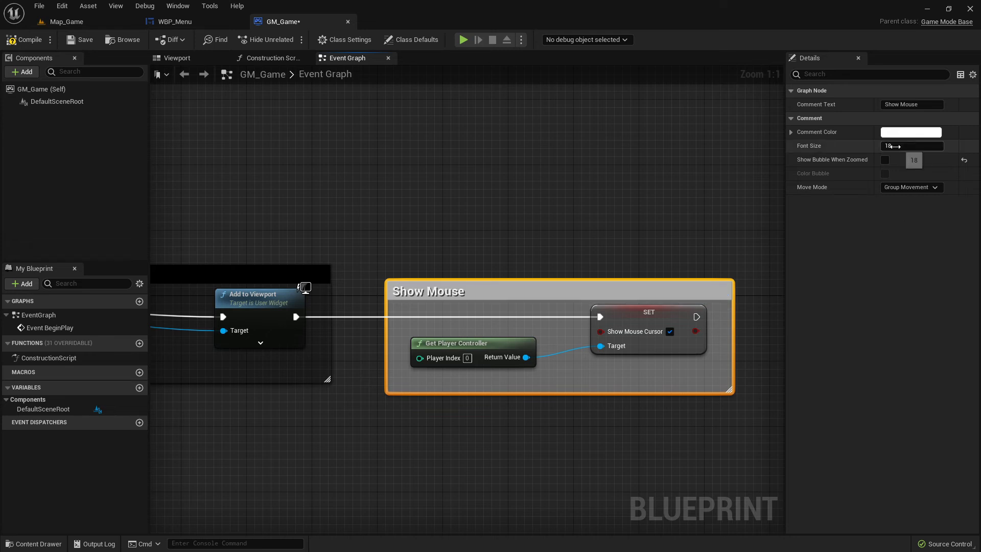
# Set the Show Mouse comment's color to black.
pyautogui.click(911, 132)
pyautogui.moveTo(864, 328); pyautogui.dragTo(853, 323)
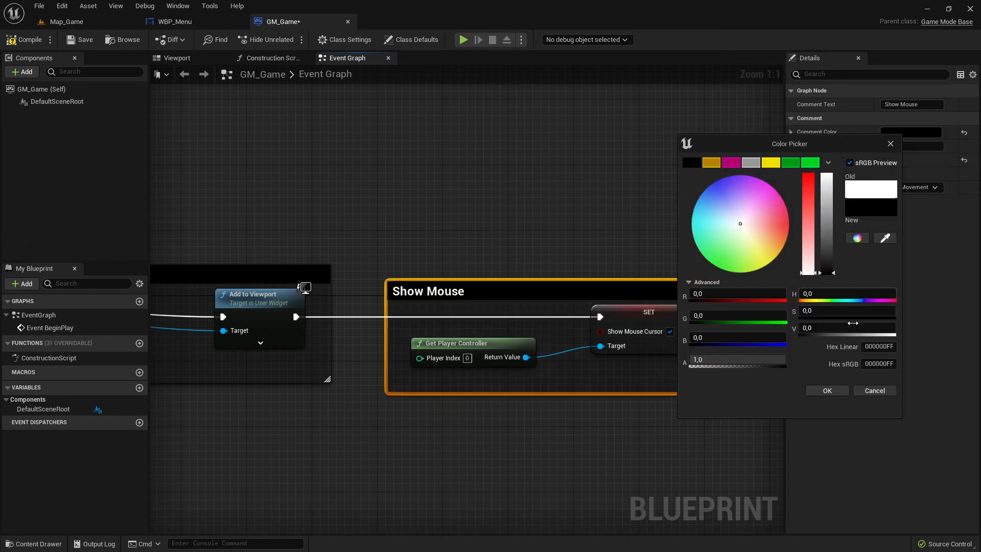
pyautogui.click(827, 391)
# Compile the GM_Game blueprint.
pyautogui.moveTo(434, 302); pyautogui.dragTo(509, 381, button='right')
pyautogui.scroll(-4, 510, 403)
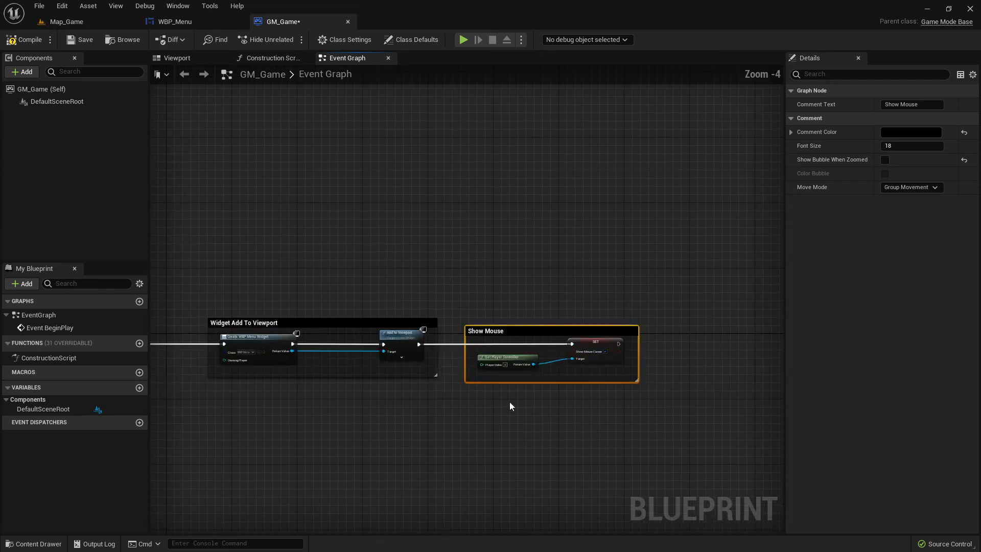
pyautogui.scroll(4, 607, 387)
pyautogui.moveTo(606, 388); pyautogui.dragTo(499, 309, button='right')
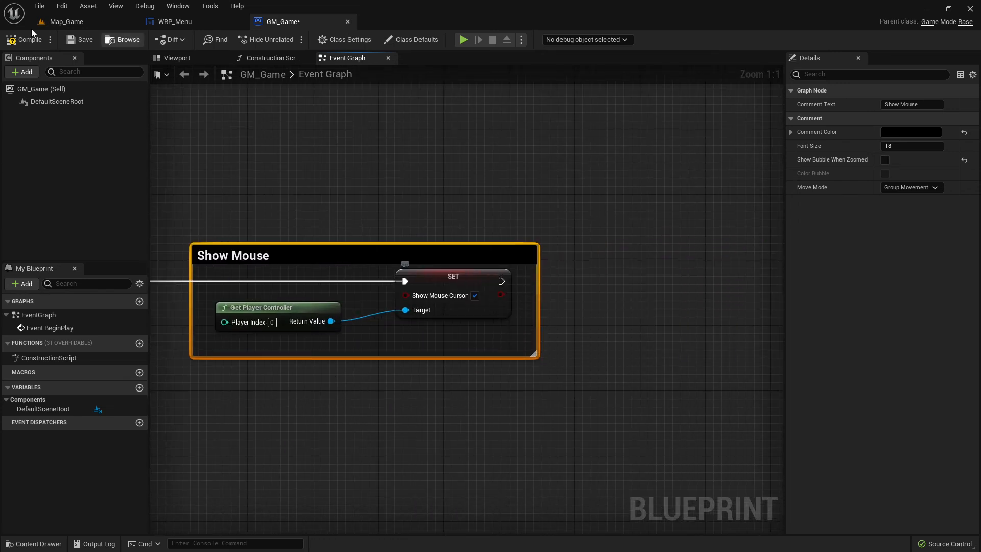
pyautogui.click(23, 39)
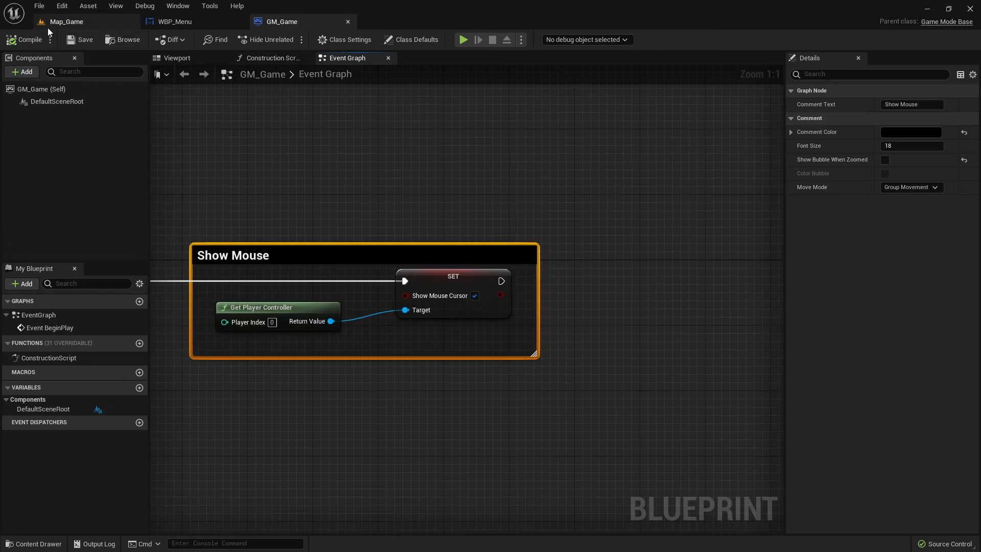
# Play-test Map_Game with the mouse cursor shown, then stop the session.
pyautogui.click(76, 22)
pyautogui.click(218, 39)
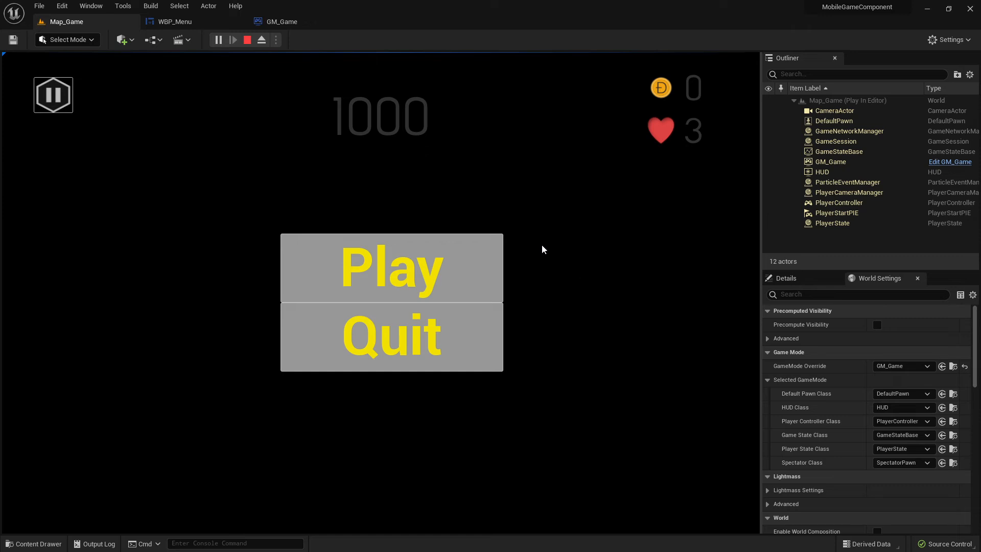
pyautogui.click(174, 22)
pyautogui.click(276, 22)
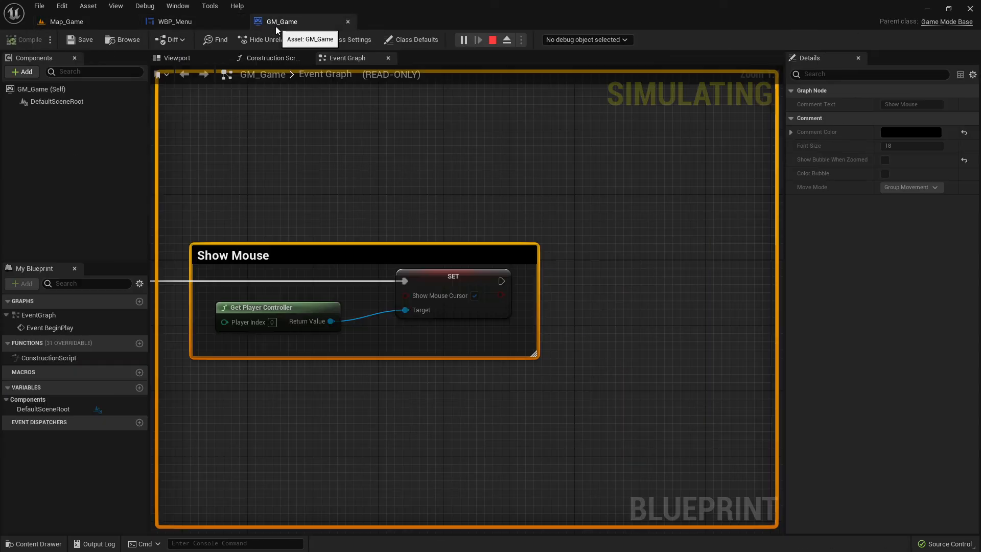
pyautogui.click(492, 40)
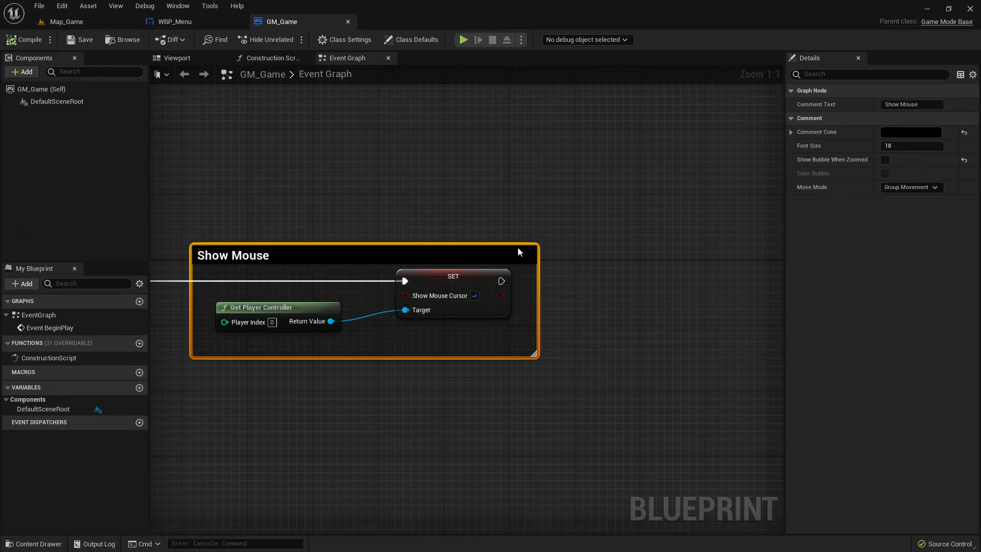
# Run Map_Game once more to check the paused menu, then stop play.
pyautogui.scroll(-5, 346, 204)
pyautogui.moveTo(266, 241); pyautogui.dragTo(489, 221, button='right')
pyautogui.scroll(4, 489, 221)
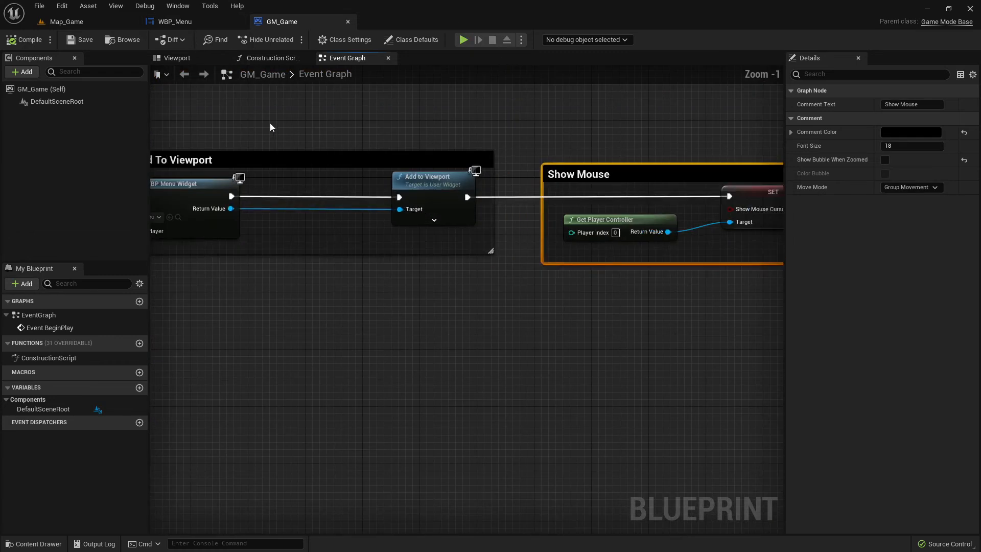
pyautogui.click(174, 21)
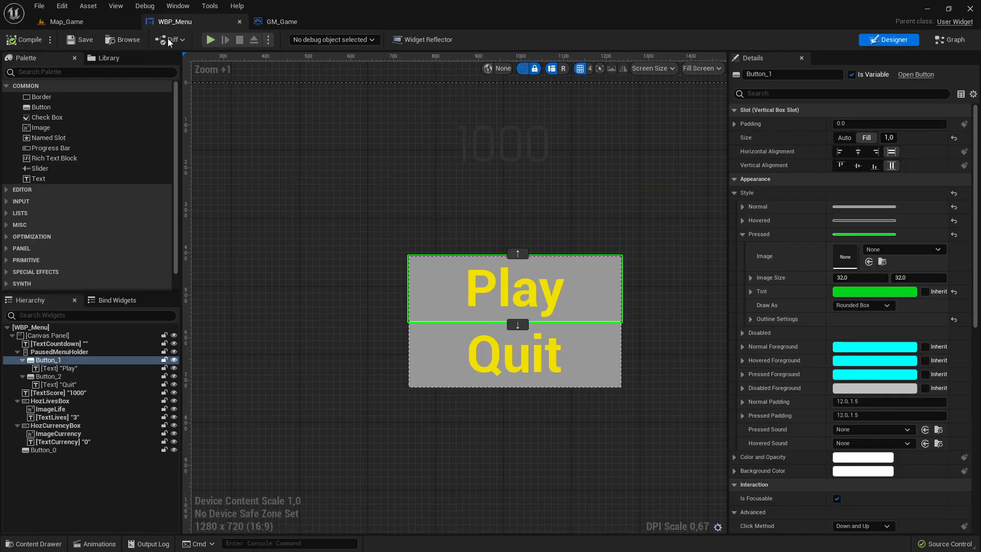
pyautogui.click(86, 23)
pyautogui.click(173, 25)
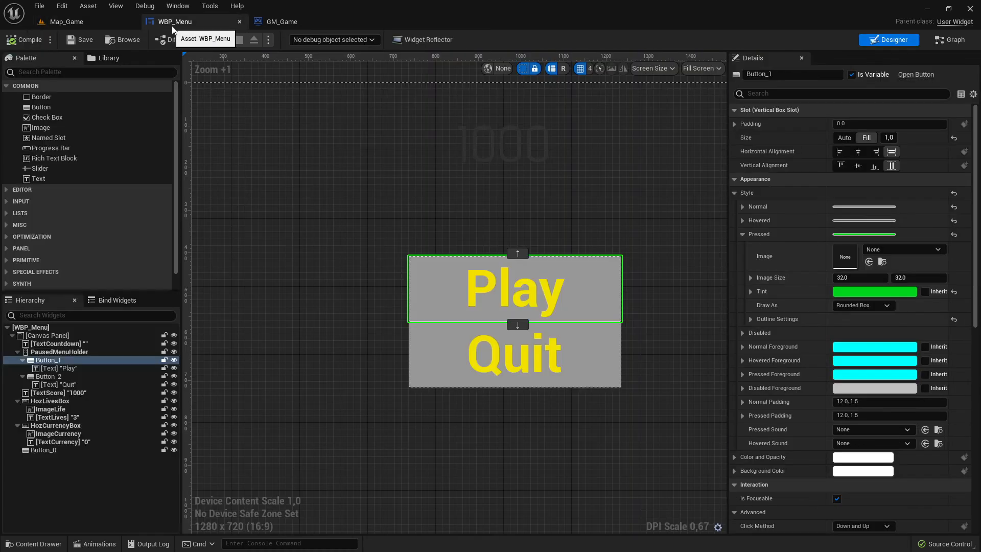
pyautogui.click(60, 22)
pyautogui.click(218, 40)
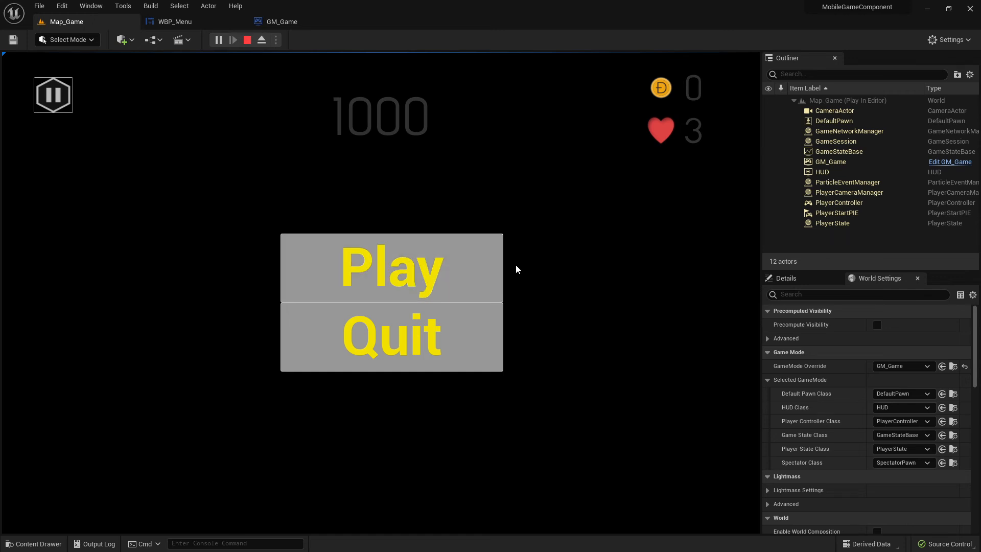
pyautogui.click(278, 22)
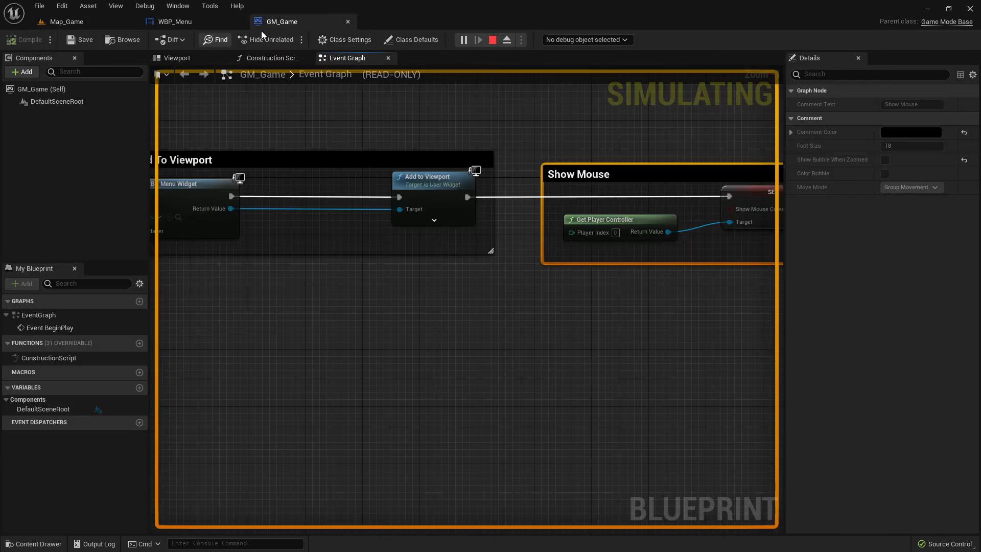
pyautogui.click(492, 40)
# In WBP_Menu, set the Play button's Normal tint alpha to 0.
pyautogui.click(177, 21)
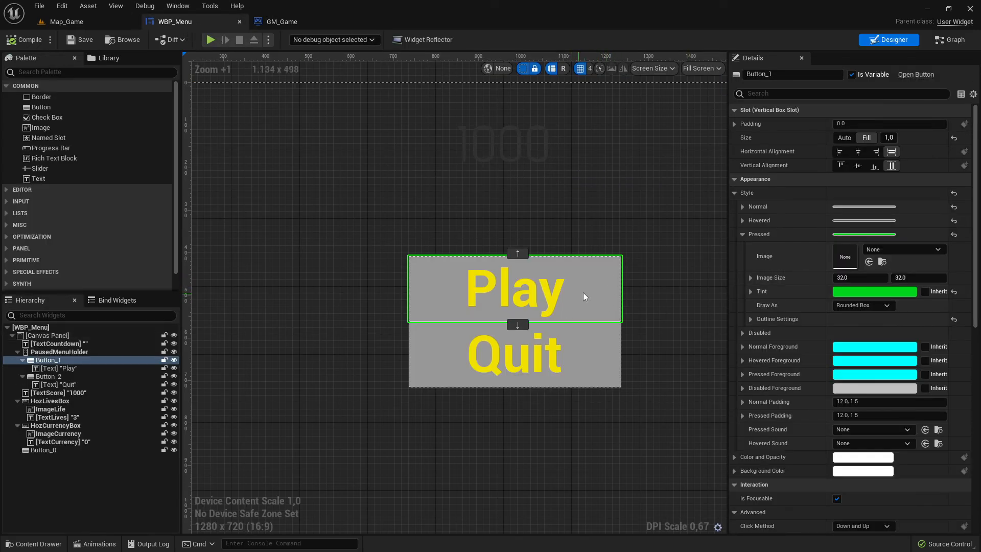
pyautogui.click(741, 206)
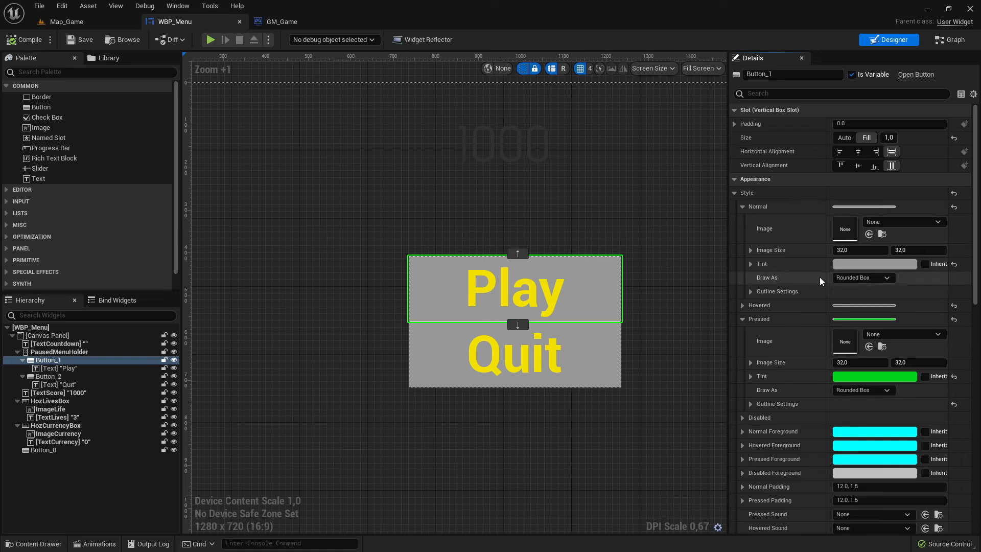
pyautogui.click(874, 263)
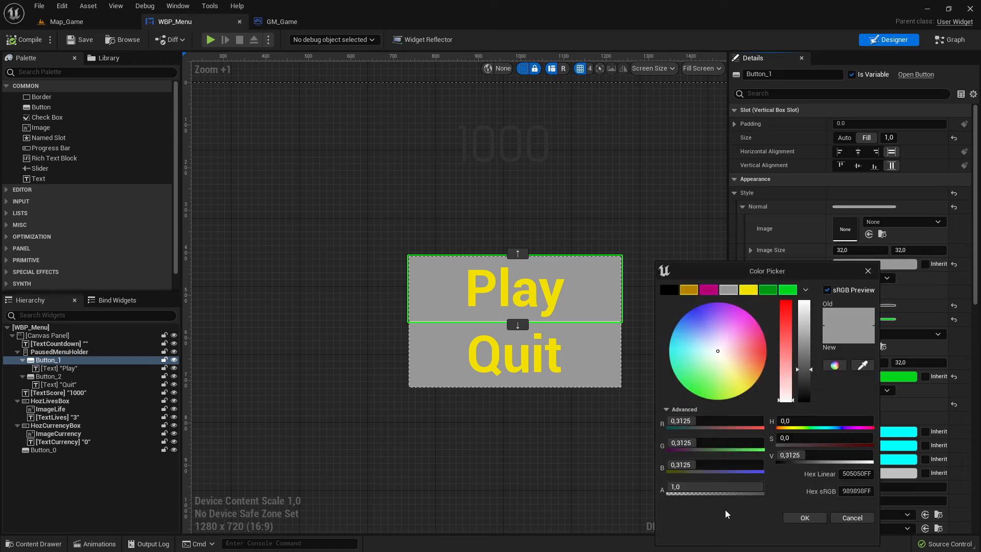
pyautogui.click(694, 488)
pyautogui.write('0')
pyautogui.press('Return')
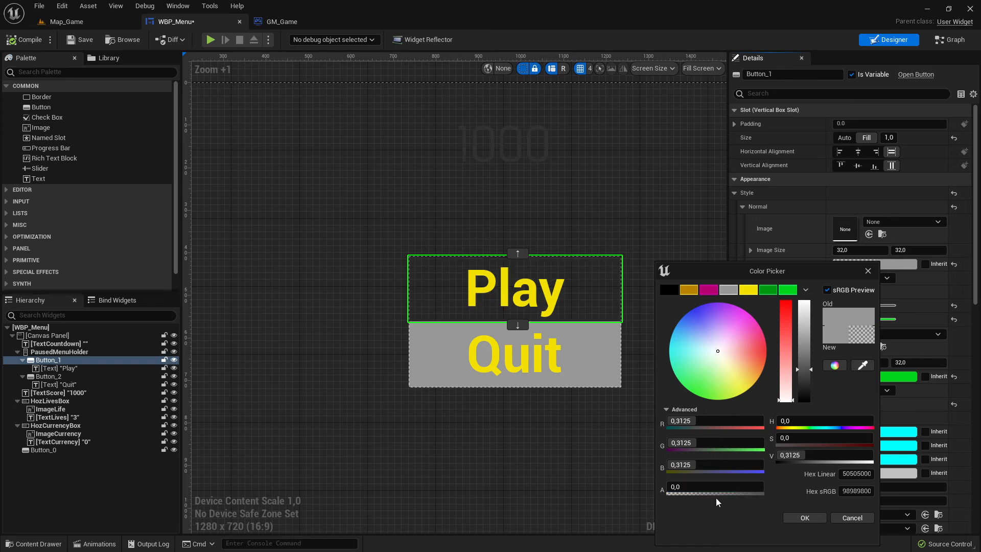
pyautogui.click(702, 489)
pyautogui.click(805, 518)
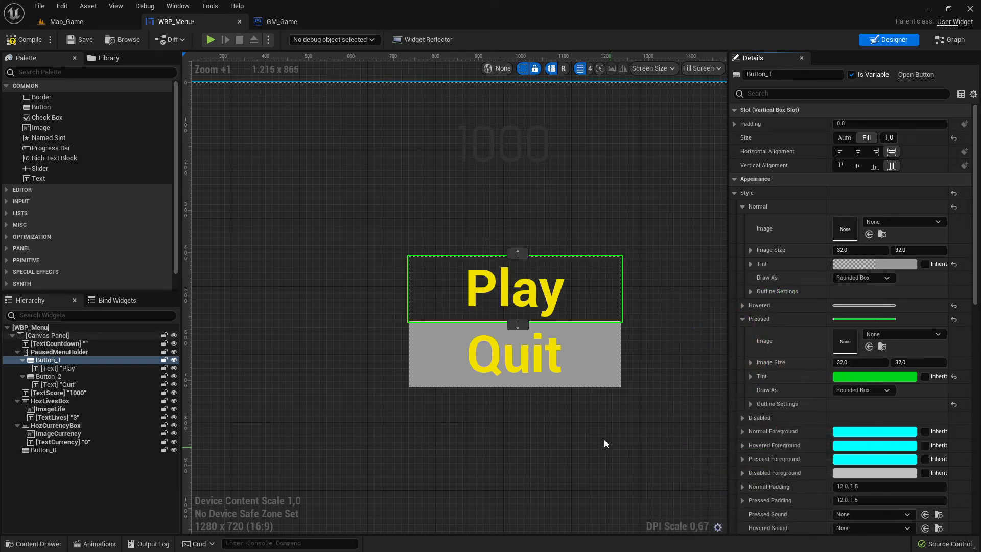
# Set the Quit button's Normal tint alpha to 0.
pyautogui.click(600, 370)
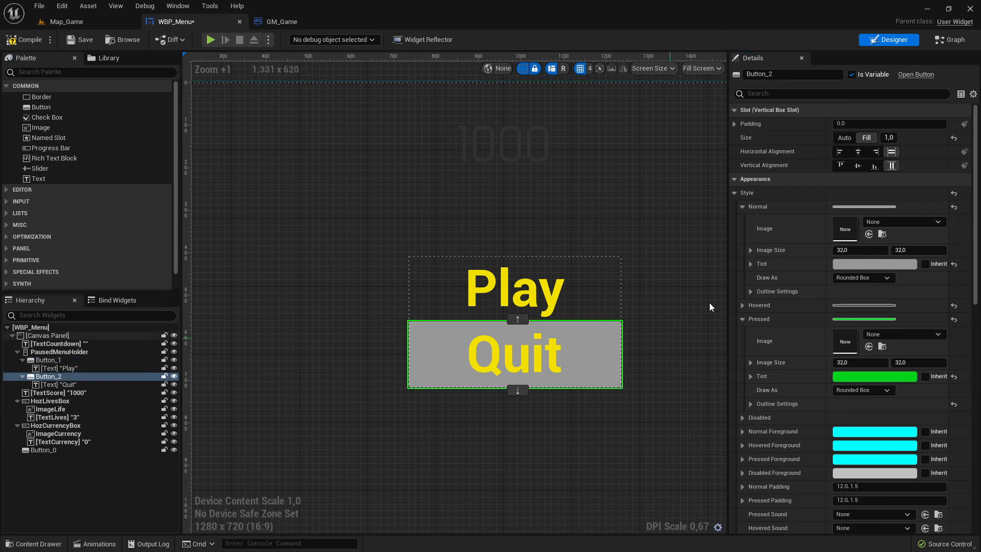
pyautogui.click(857, 264)
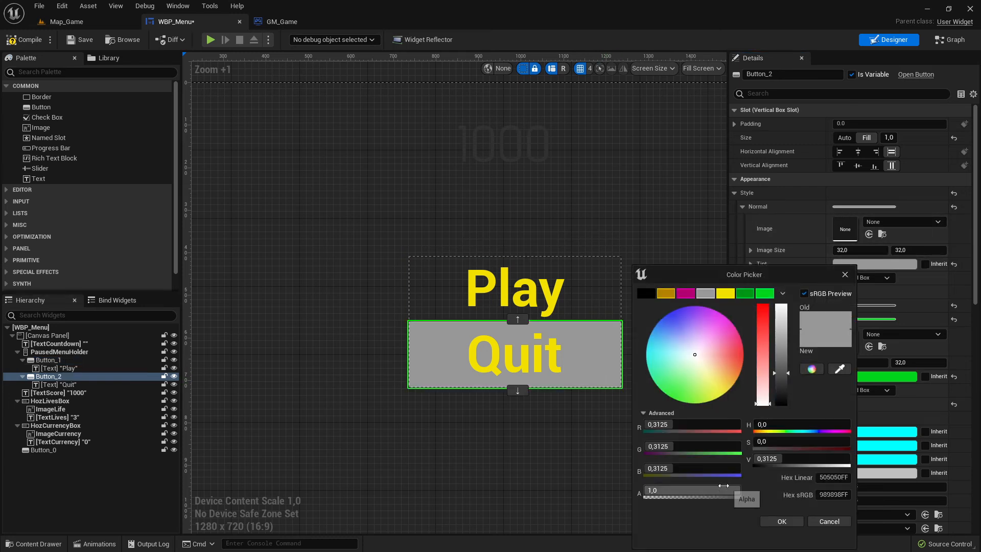
pyautogui.moveTo(713, 491); pyautogui.dragTo(603, 501)
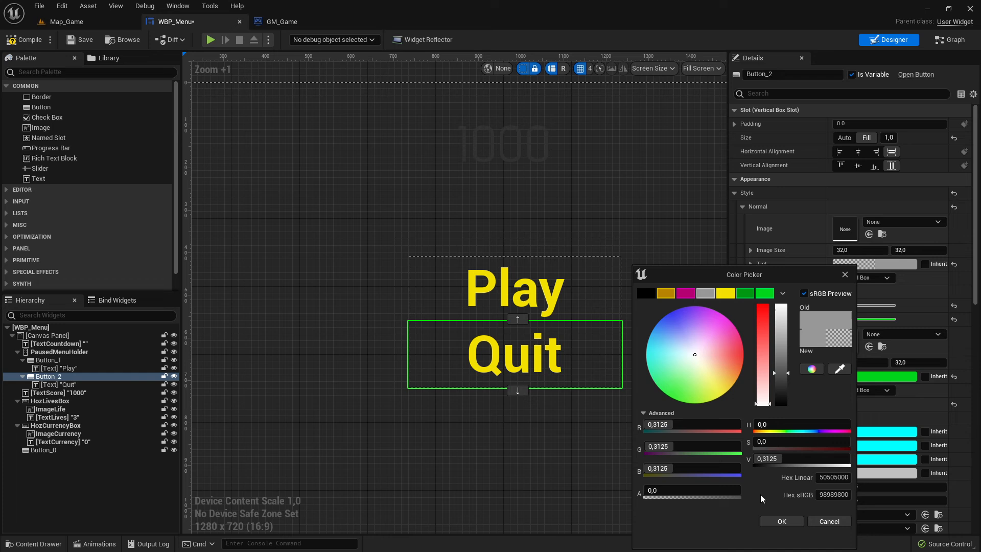
pyautogui.click(781, 520)
# Save the widget, play-test Map_Game to check the transparent buttons, then stop the session.
pyautogui.click(86, 40)
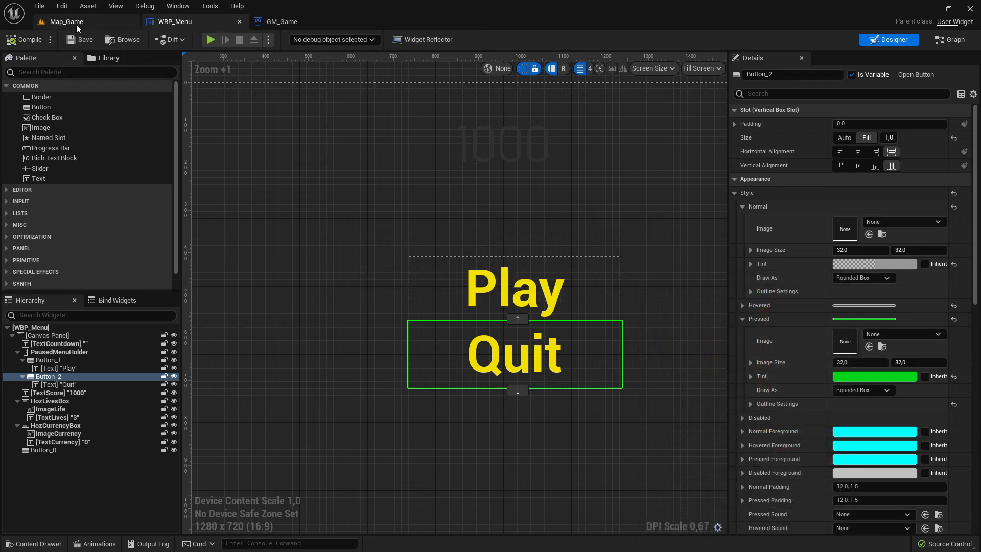
pyautogui.click(76, 24)
pyautogui.click(219, 40)
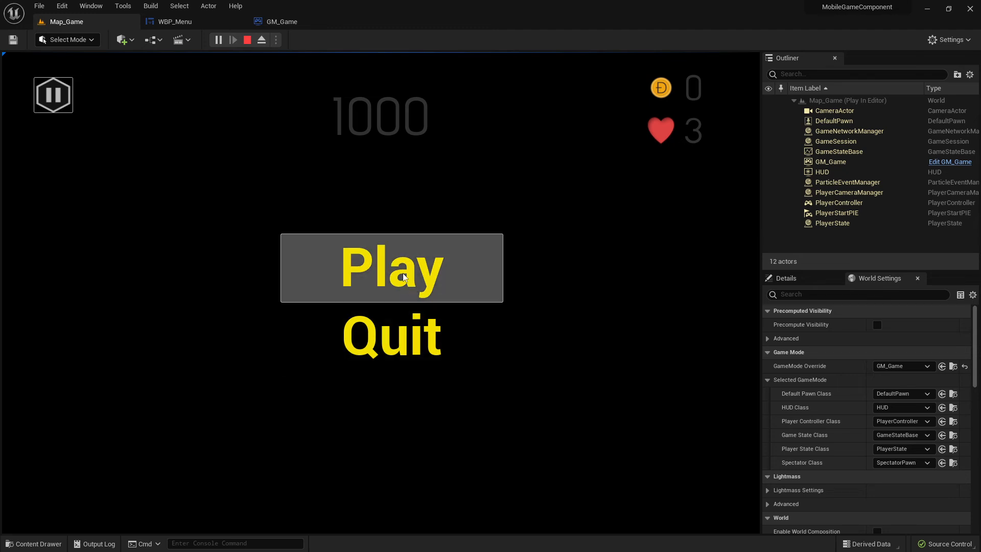
pyautogui.click(230, 22)
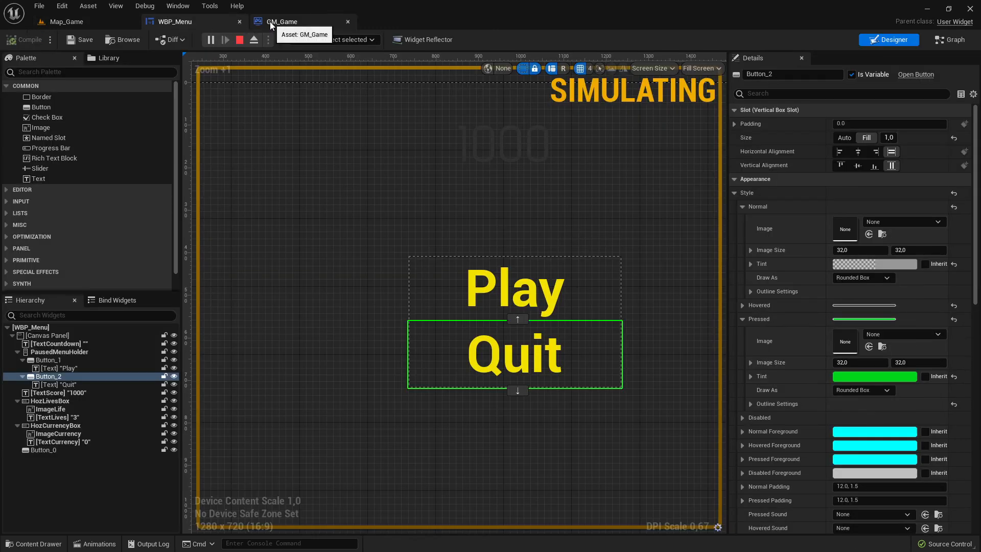
pyautogui.click(240, 40)
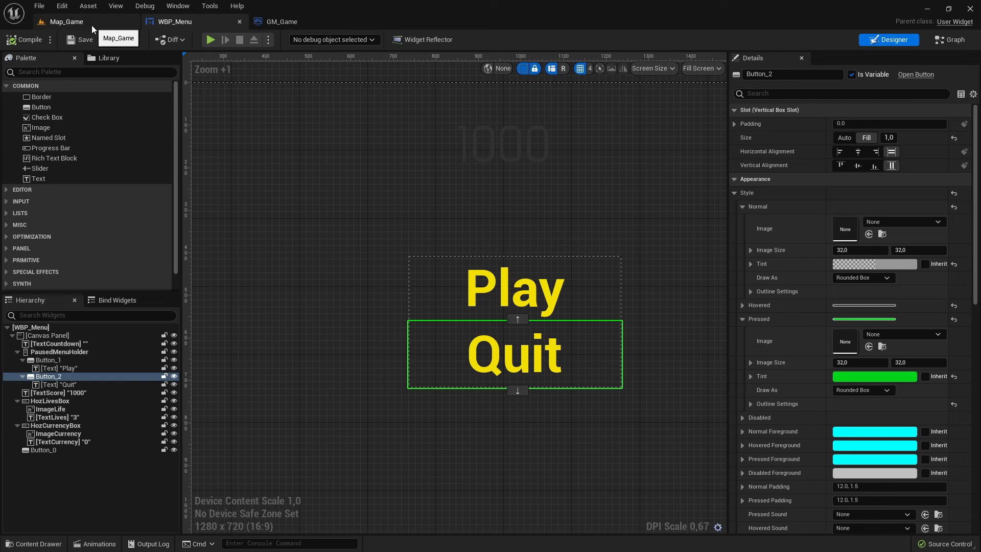
# Play-test Map_Game to check the menu buttons, then stop the session.
pyautogui.click(71, 22)
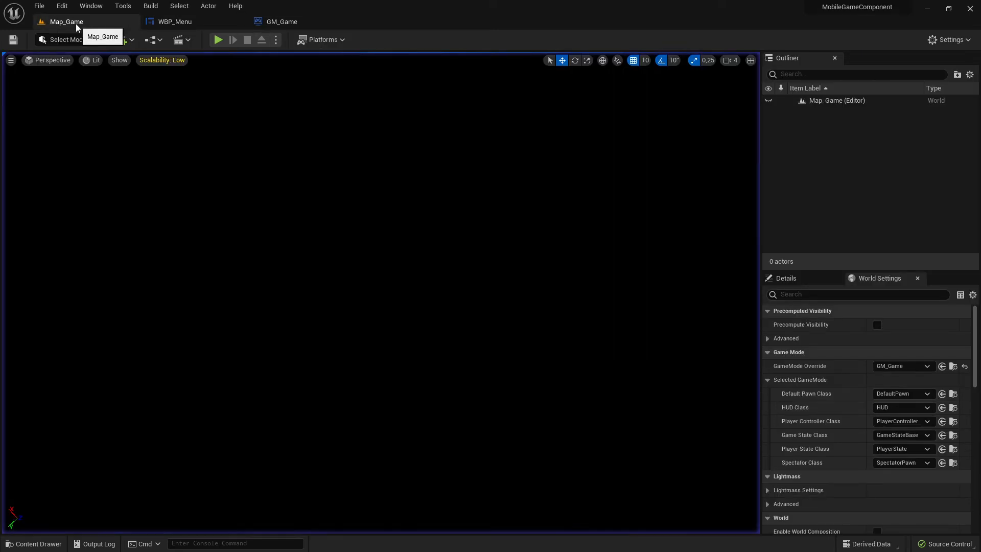
pyautogui.click(217, 39)
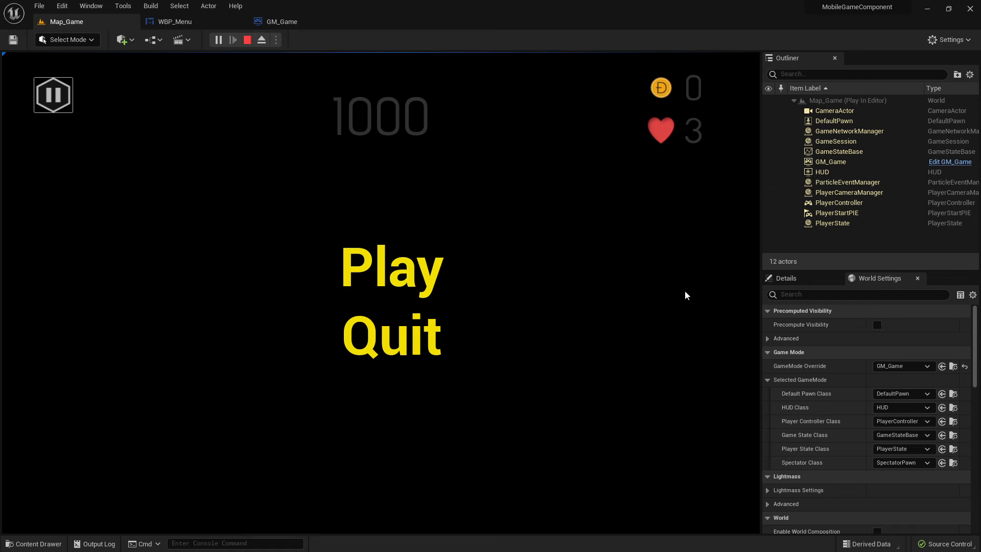
pyautogui.click(247, 40)
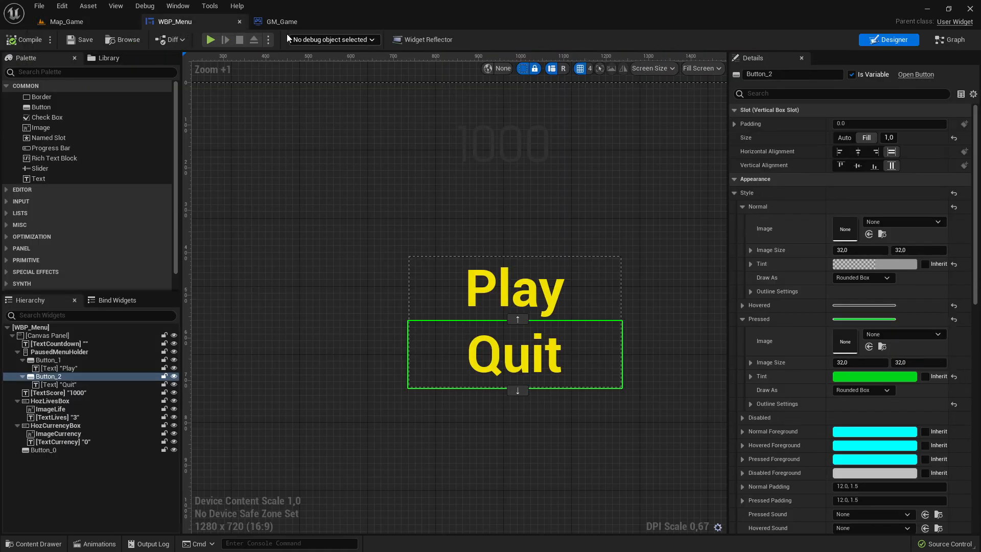
# Back in WBP_Menu, paste the copied button style into the Quit button's Normal, Hovered and Pressed states.
pyautogui.click(272, 24)
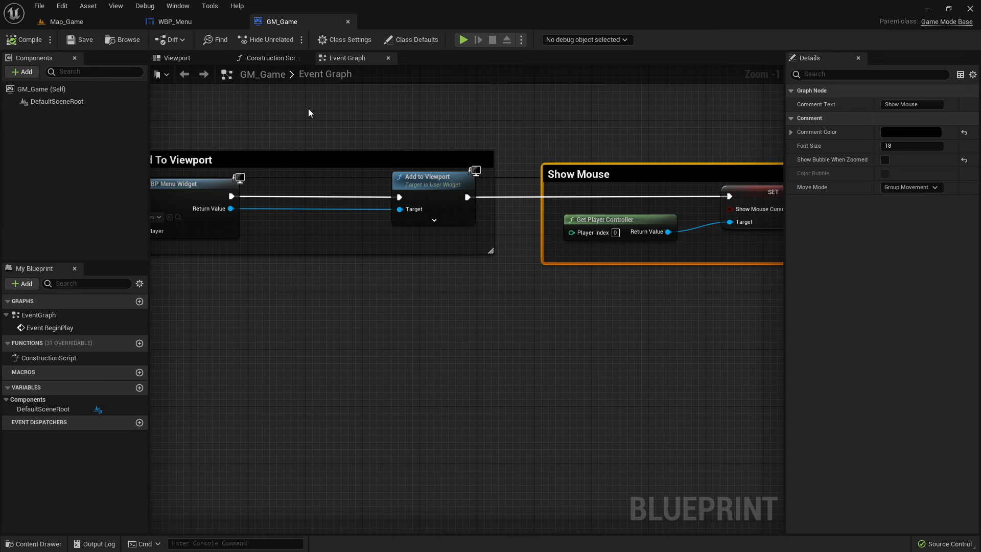
pyautogui.click(173, 21)
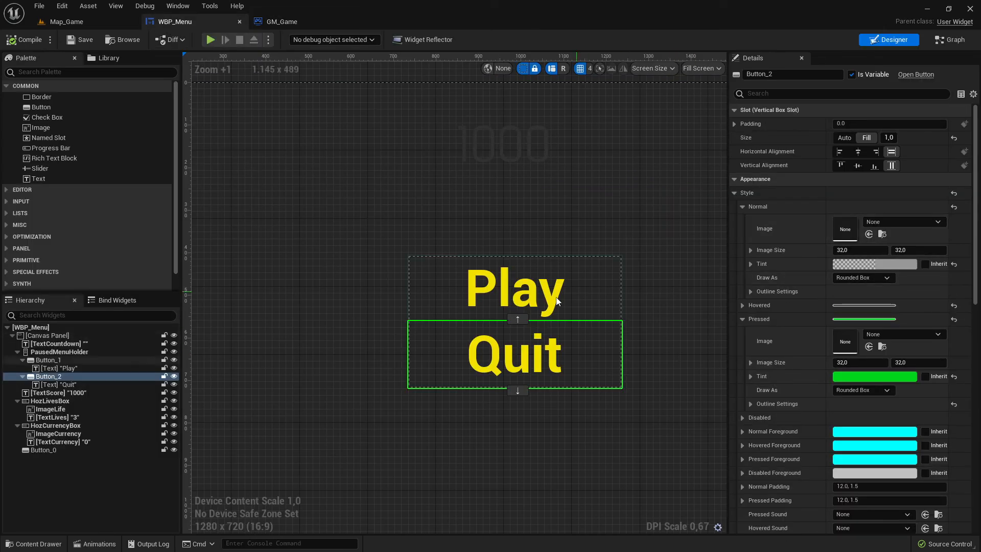
pyautogui.rightClick(753, 205)
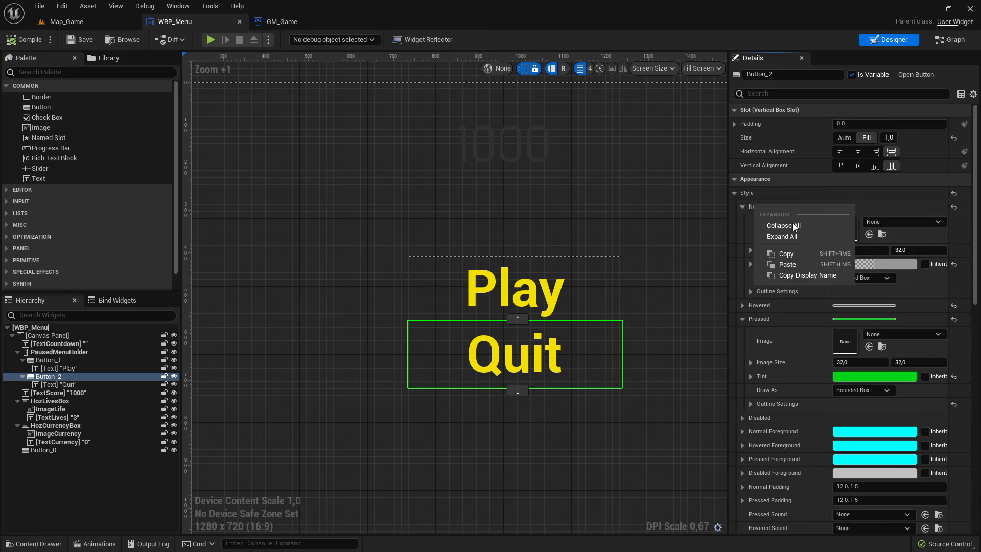
pyautogui.click(806, 264)
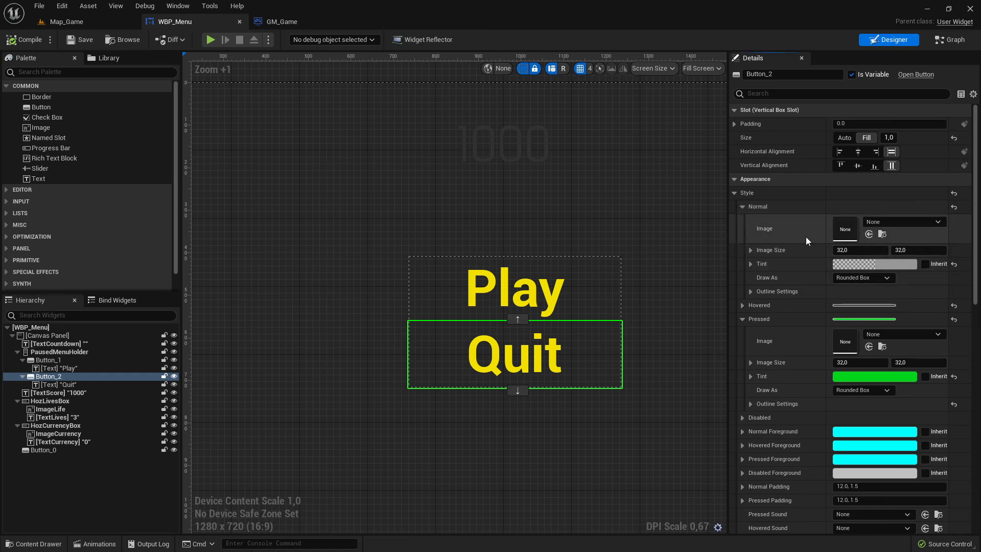
pyautogui.click(741, 207)
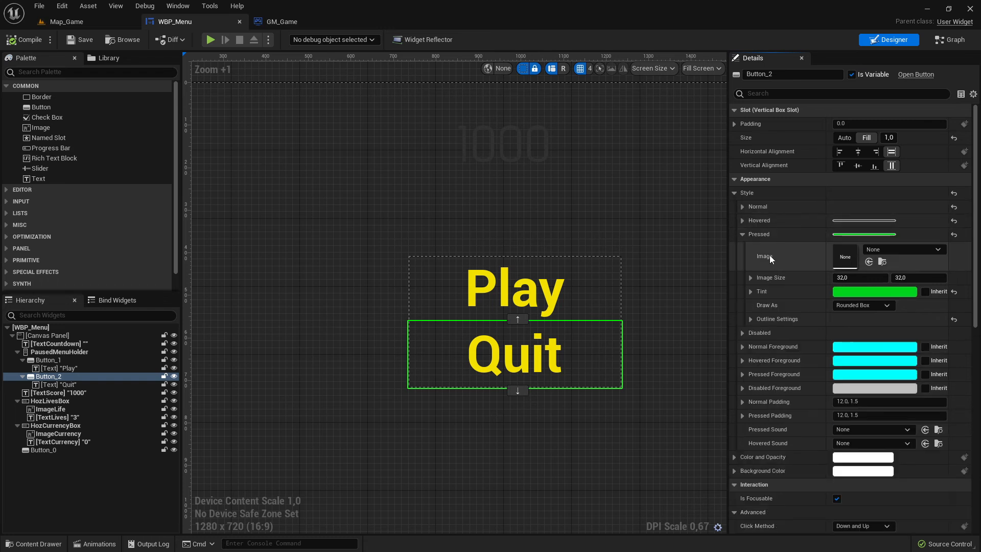
pyautogui.click(742, 220)
pyautogui.click(742, 221)
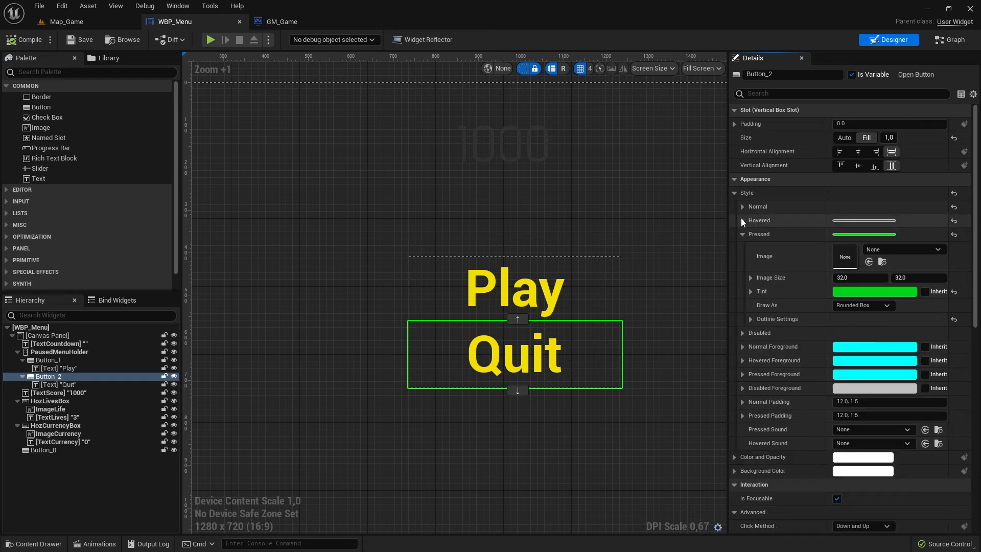
pyautogui.rightClick(742, 219)
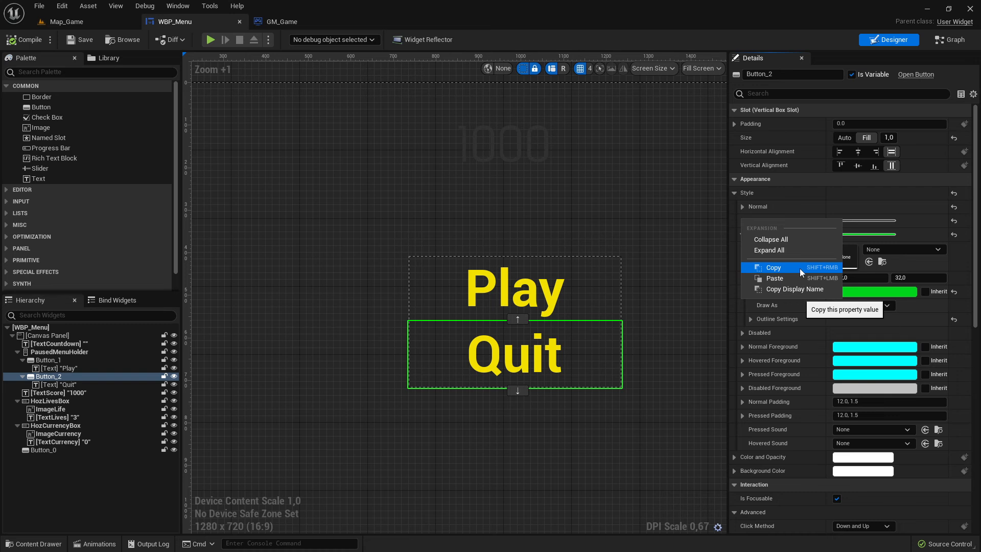
pyautogui.click(786, 277)
pyautogui.click(743, 234)
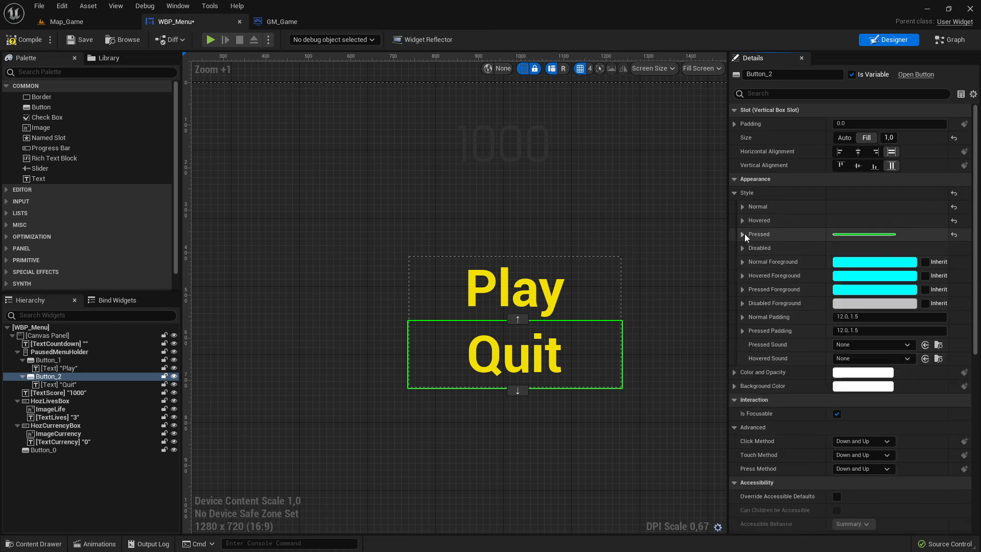
pyautogui.rightClick(743, 234)
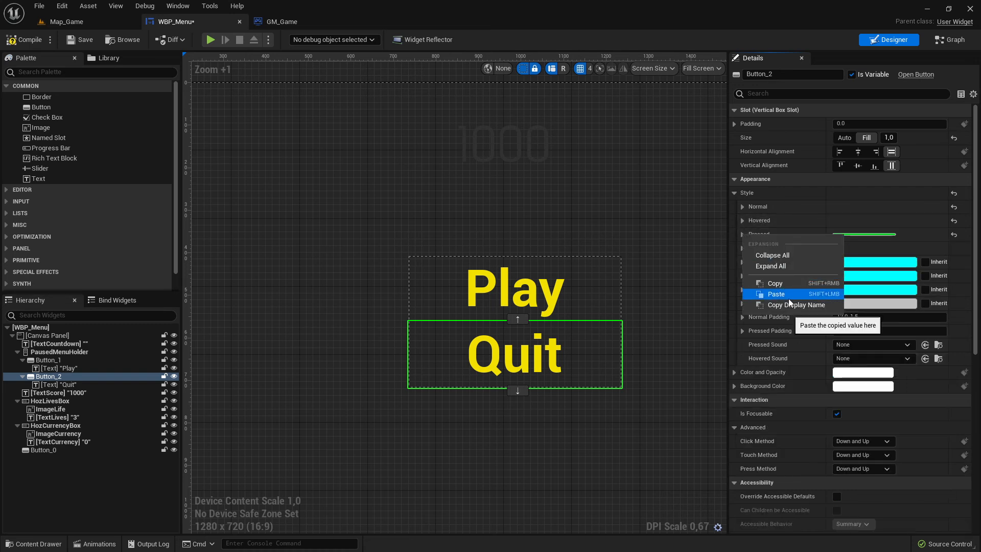
pyautogui.click(789, 297)
# Paste the copied style again into the Quit button's Normal, Hovered and Pressed states.
pyautogui.click(556, 352)
pyautogui.click(590, 352)
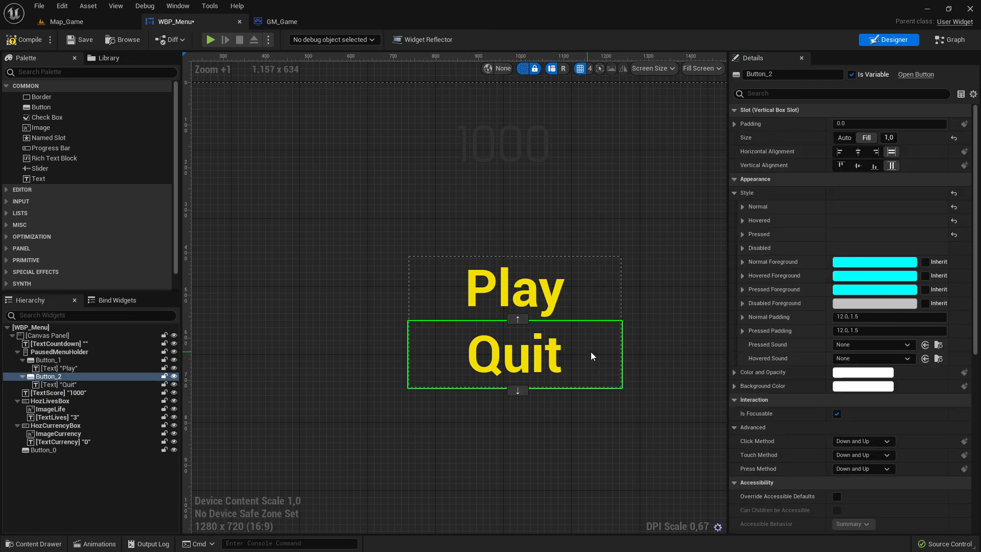
pyautogui.rightClick(749, 205)
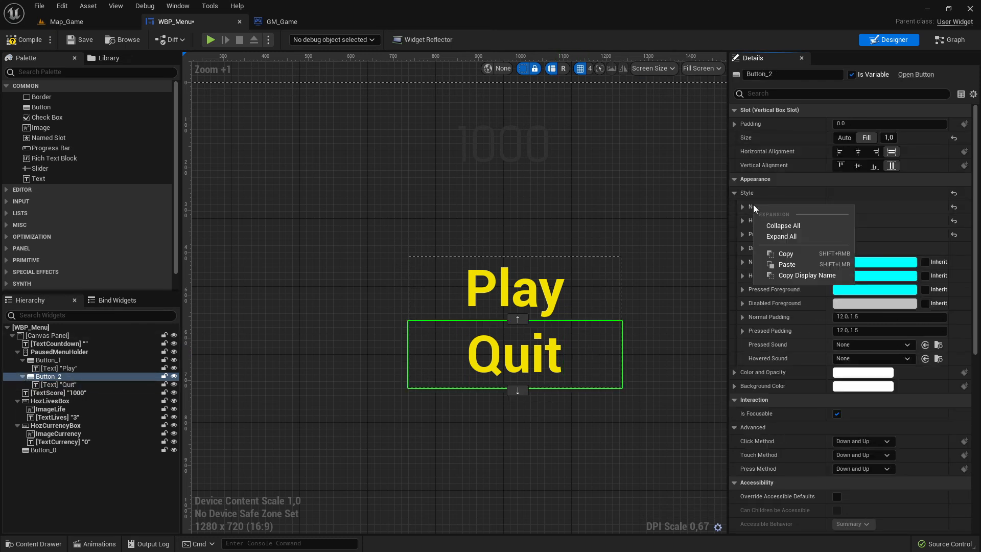
pyautogui.click(800, 264)
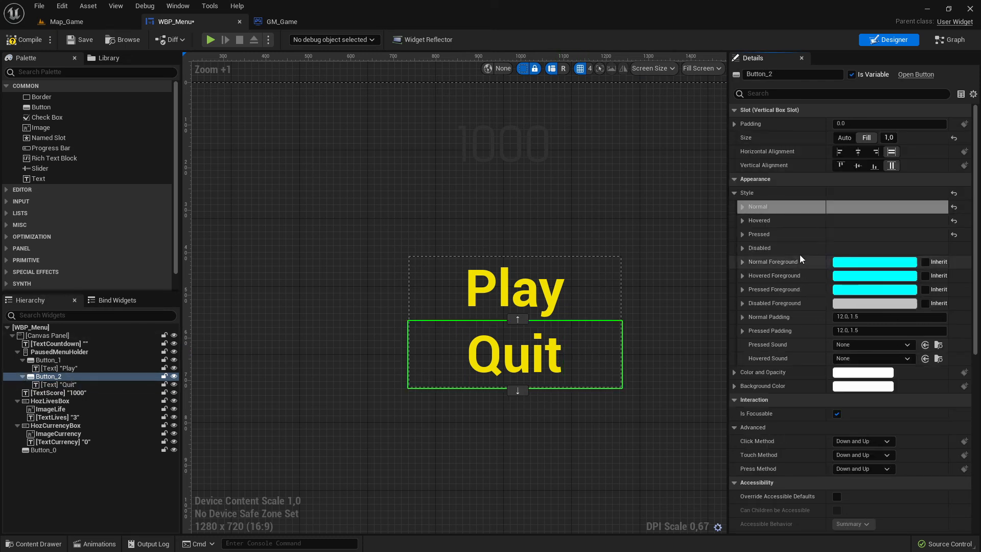
pyautogui.rightClick(760, 220)
pyautogui.click(808, 279)
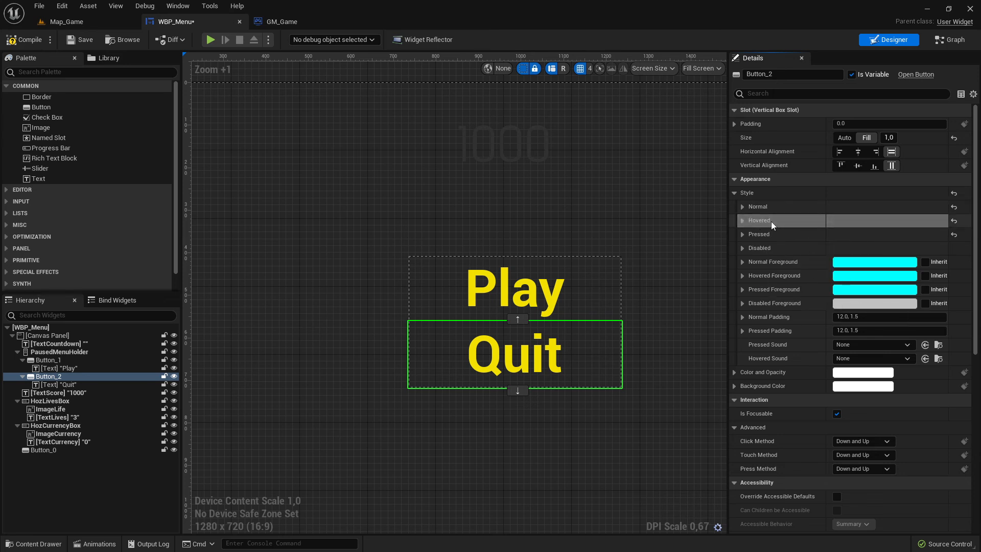
pyautogui.rightClick(758, 233)
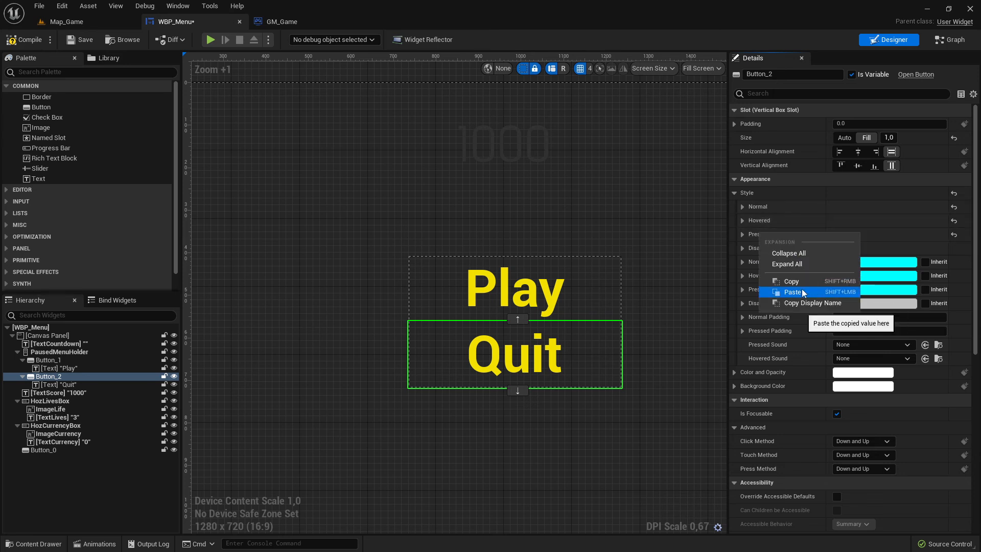
pyautogui.click(802, 288)
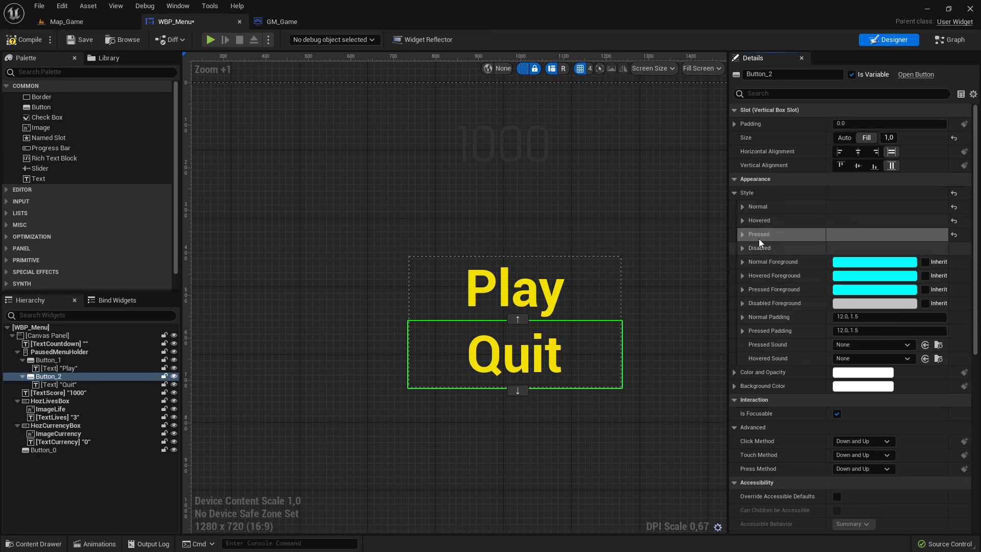
pyautogui.click(742, 206)
# Select the Play button and examine its Hovered tint colour and Pressed style settings.
pyautogui.click(551, 290)
pyautogui.click(597, 283)
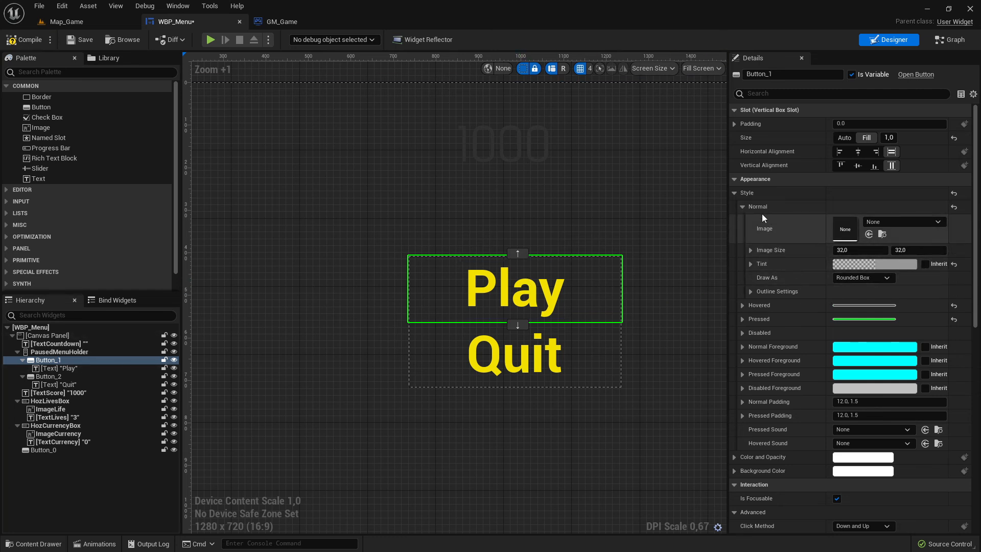
pyautogui.click(743, 206)
pyautogui.click(742, 220)
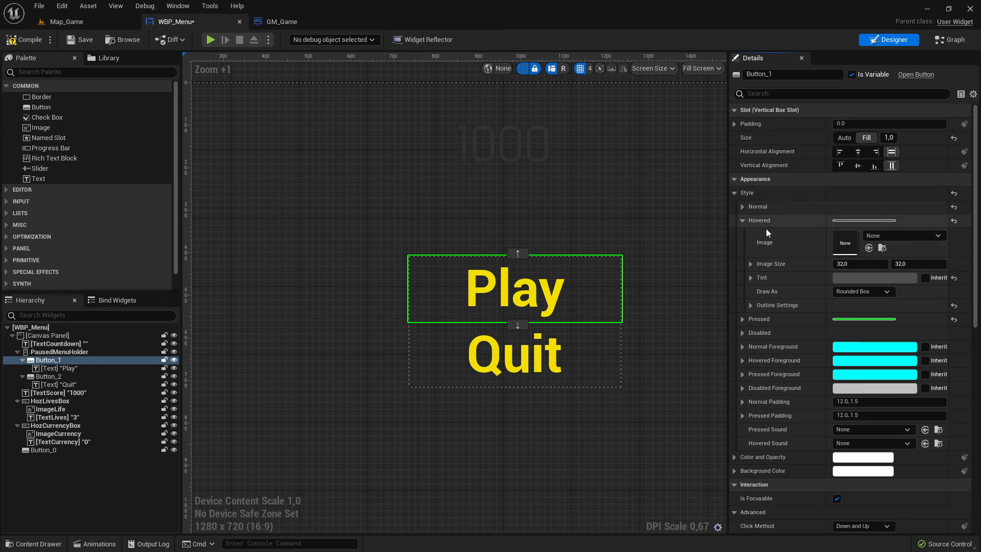
pyautogui.click(858, 280)
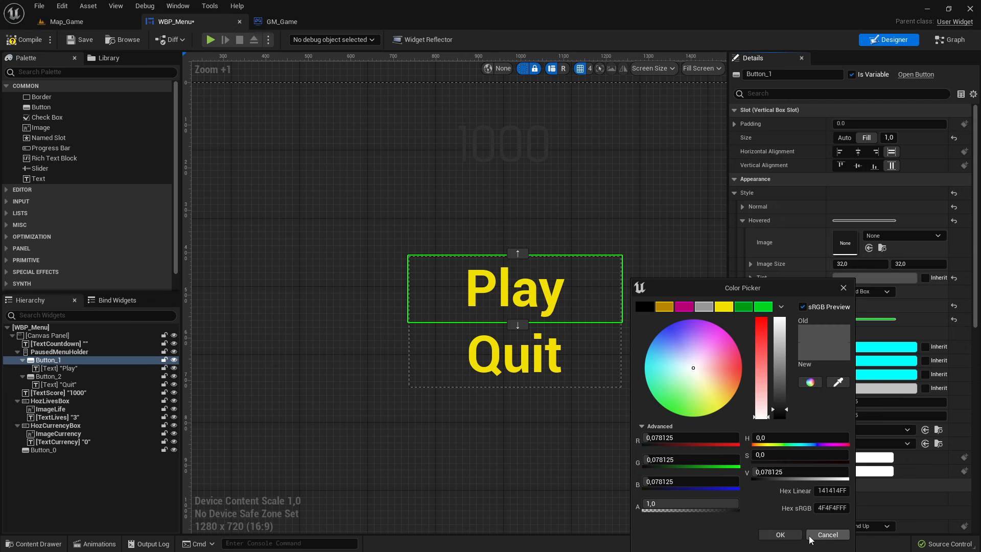
pyautogui.click(827, 535)
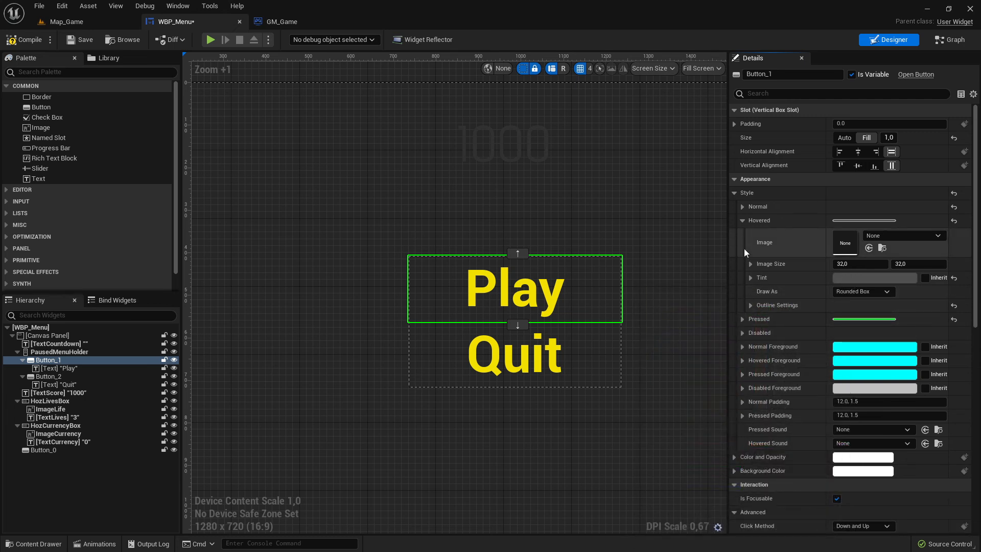
pyautogui.click(741, 222)
pyautogui.click(739, 234)
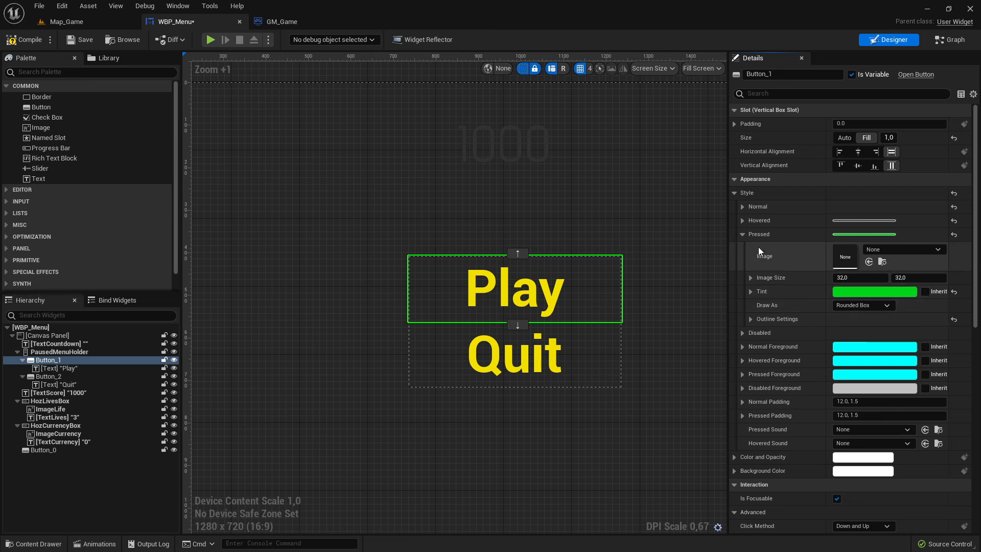
# Save the widget, play-test Map_Game pressing the Play button, then stop the session.
pyautogui.click(79, 41)
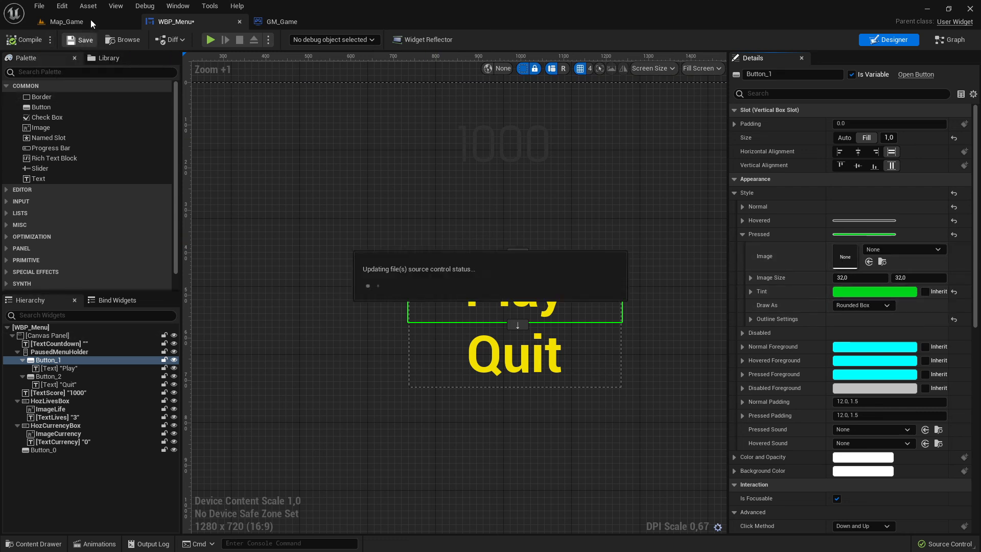
pyautogui.click(91, 20)
pyautogui.click(218, 40)
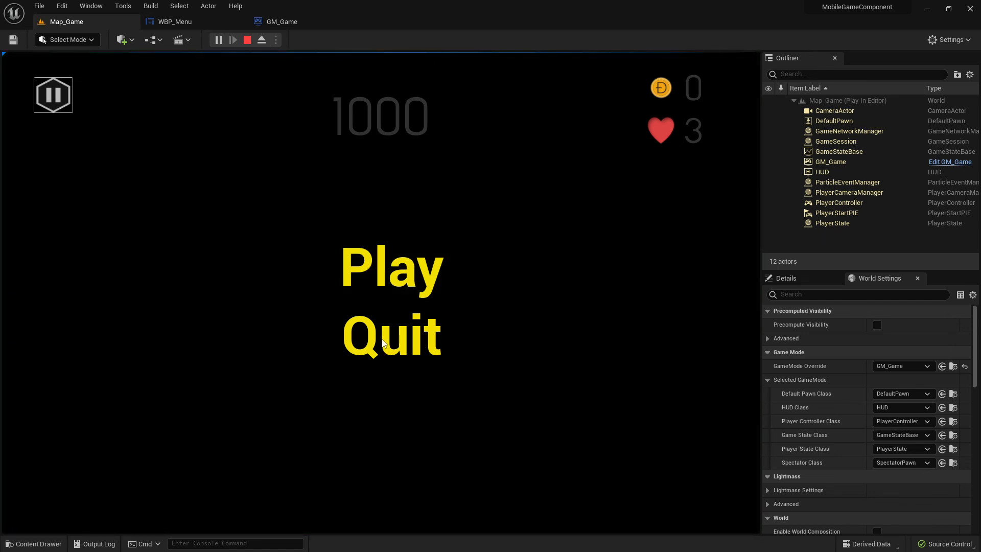
pyautogui.click(427, 259)
pyautogui.click(430, 260)
pyautogui.click(246, 40)
# Return to WBP_Menu, select the Play button and copy its Normal state style.
pyautogui.click(271, 23)
pyautogui.click(169, 26)
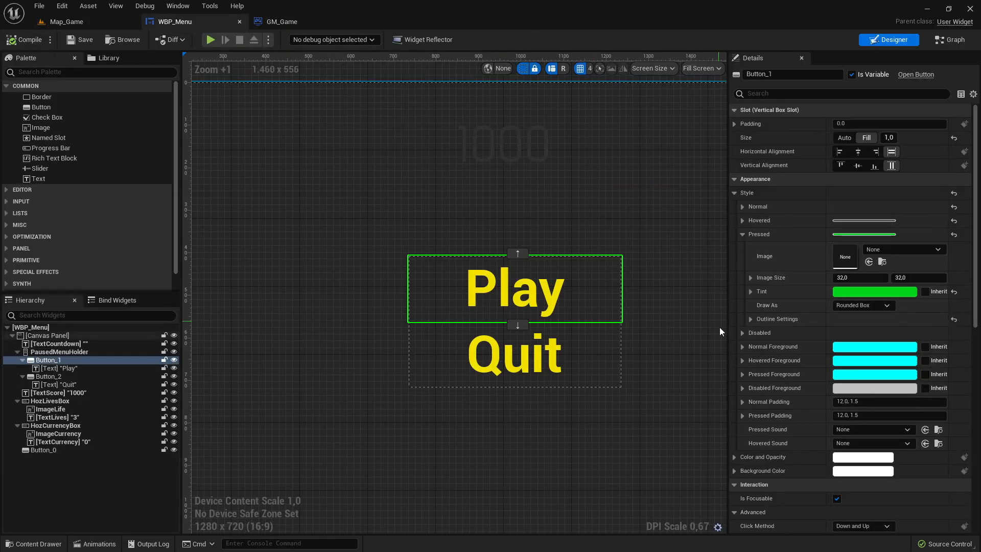
pyautogui.click(540, 289)
pyautogui.click(597, 288)
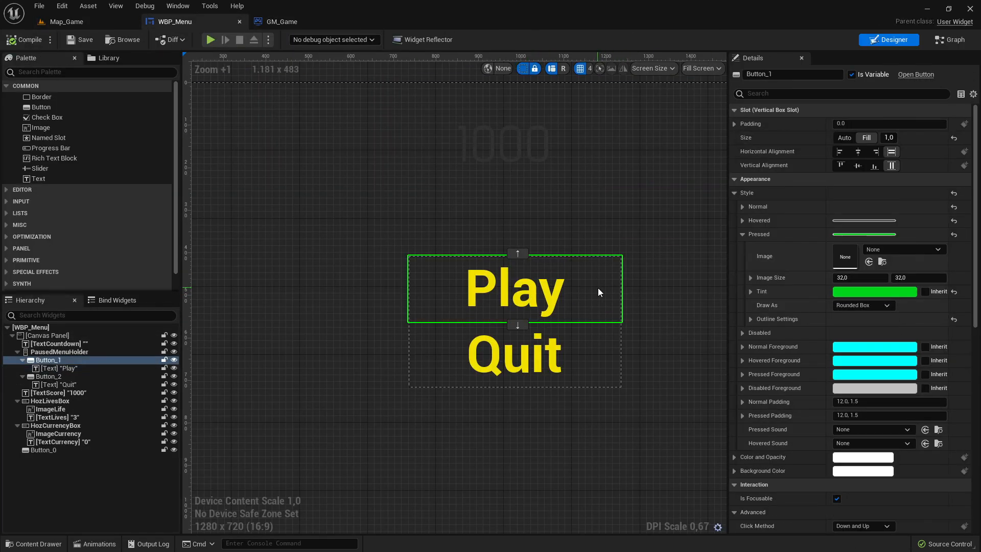
pyautogui.rightClick(760, 208)
pyautogui.click(809, 259)
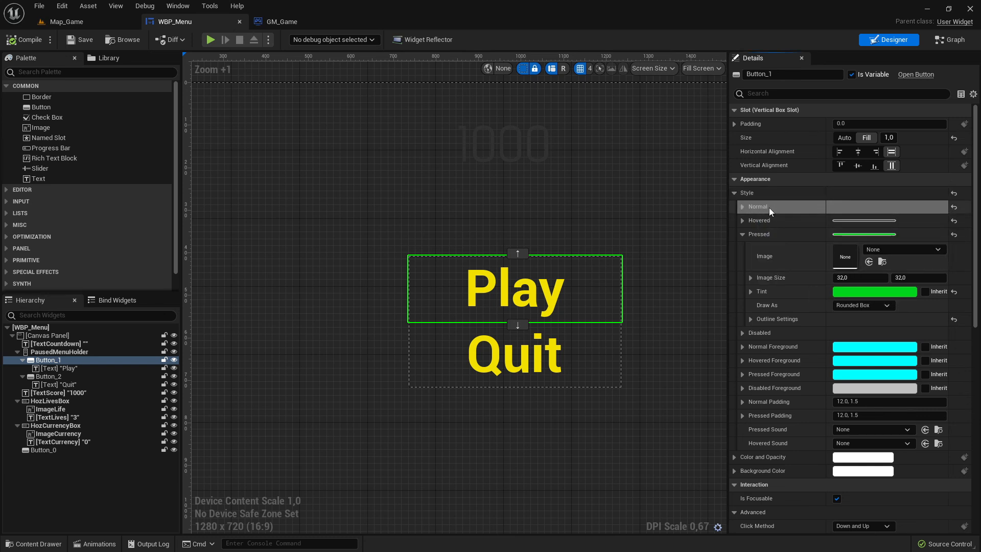
pyautogui.rightClick(761, 219)
pyautogui.click(811, 269)
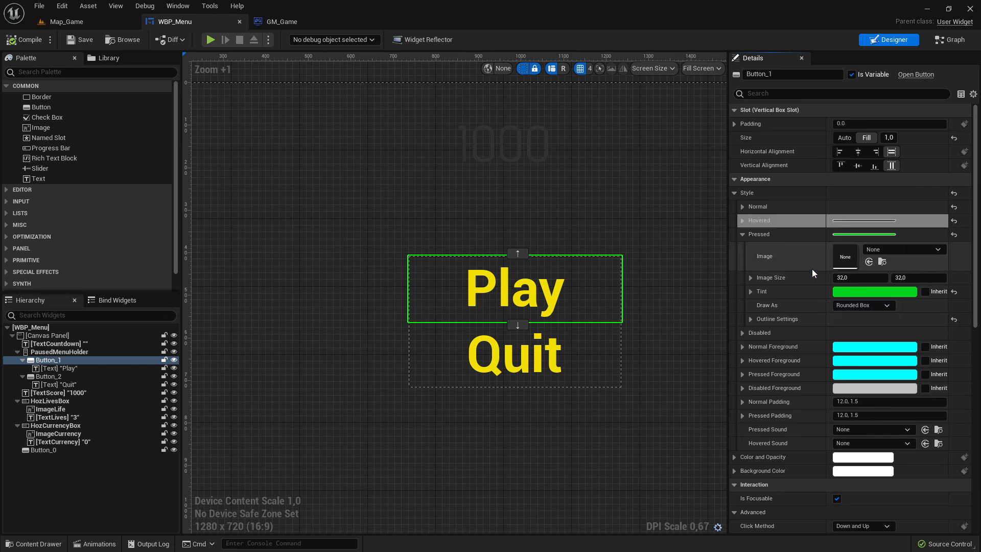
pyautogui.rightClick(762, 203)
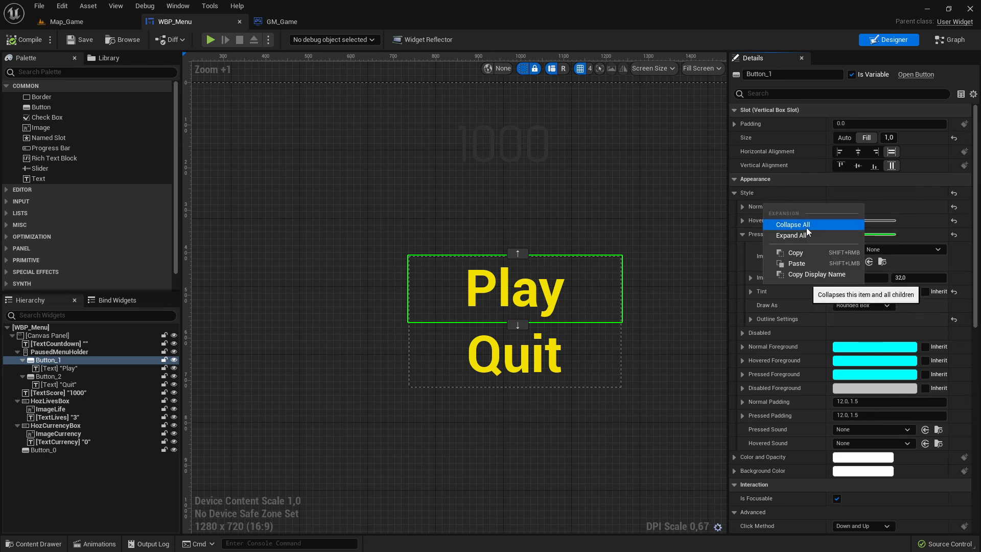
pyautogui.click(806, 252)
# Paste the Normal style into the Play button's Hovered and Pressed states.
pyautogui.rightClick(762, 221)
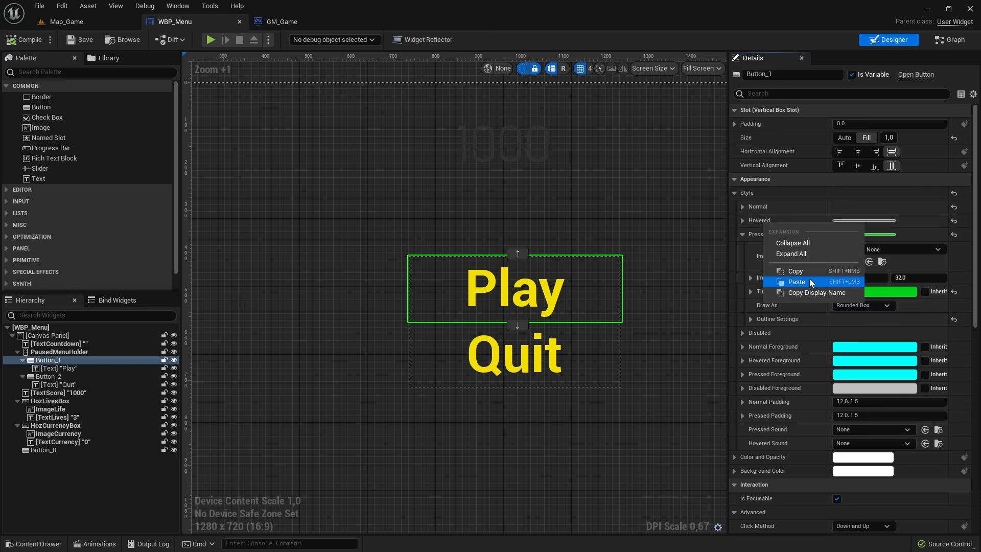
pyautogui.click(809, 283)
pyautogui.rightClick(768, 236)
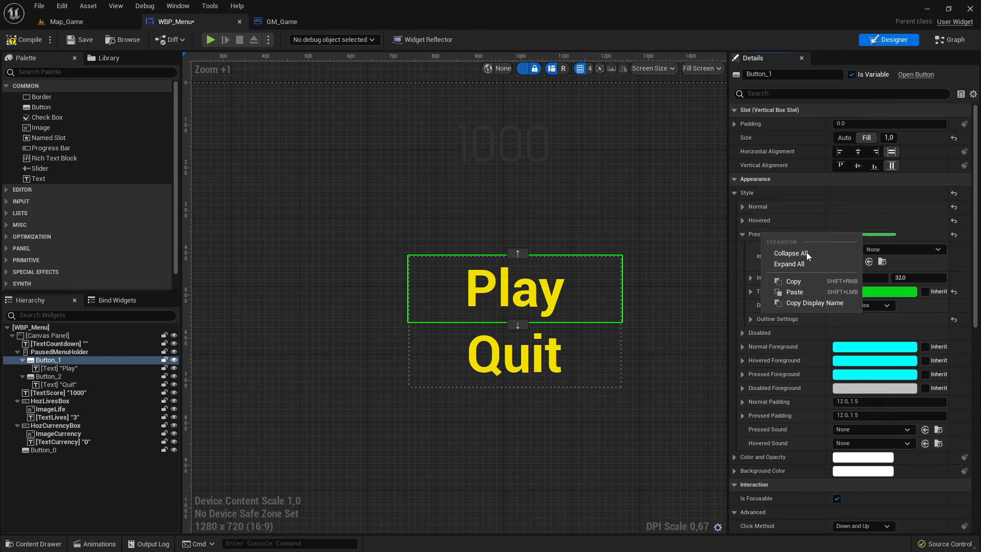
pyautogui.click(809, 295)
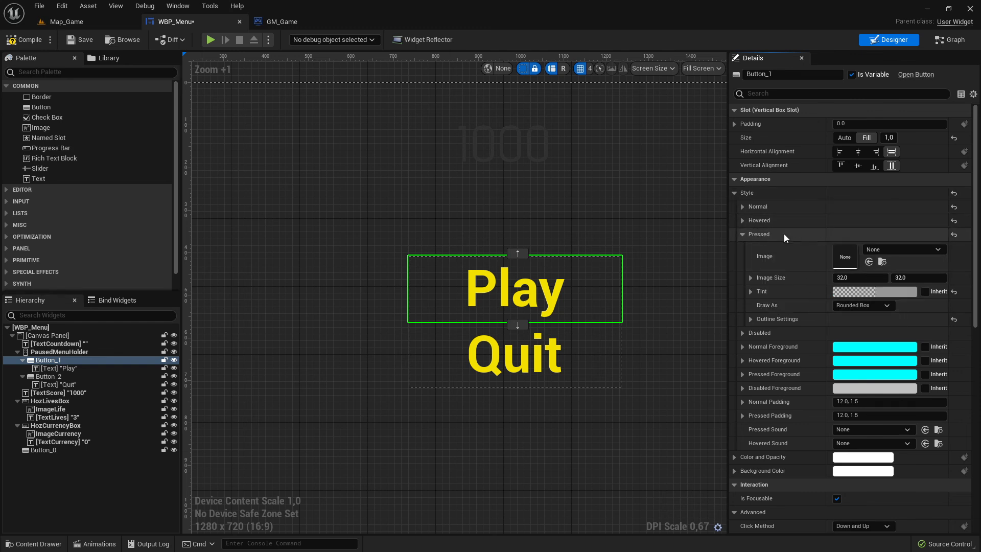
# Inspect the Play button's Pressed tint colour, then select the Quit button.
pyautogui.click(859, 295)
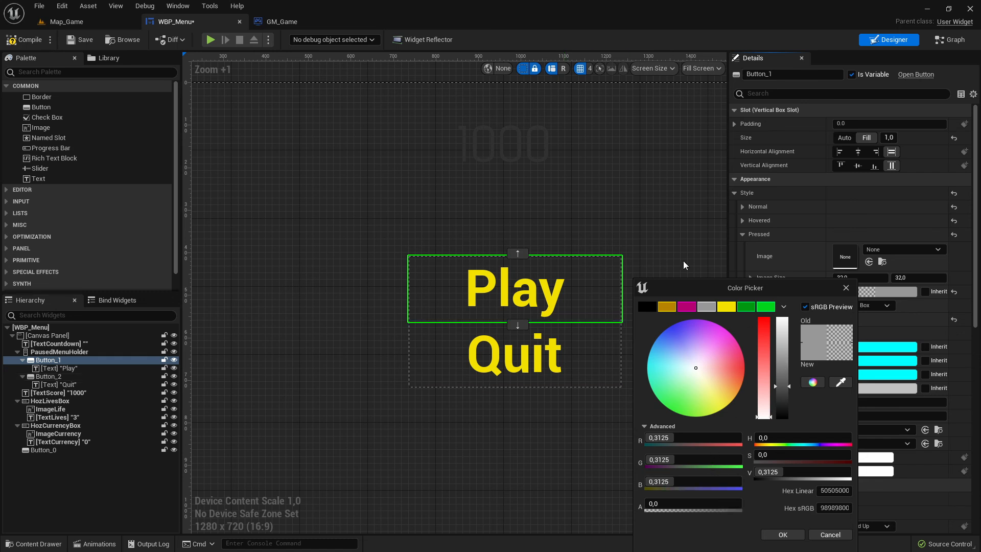
pyautogui.click(844, 292)
pyautogui.click(545, 340)
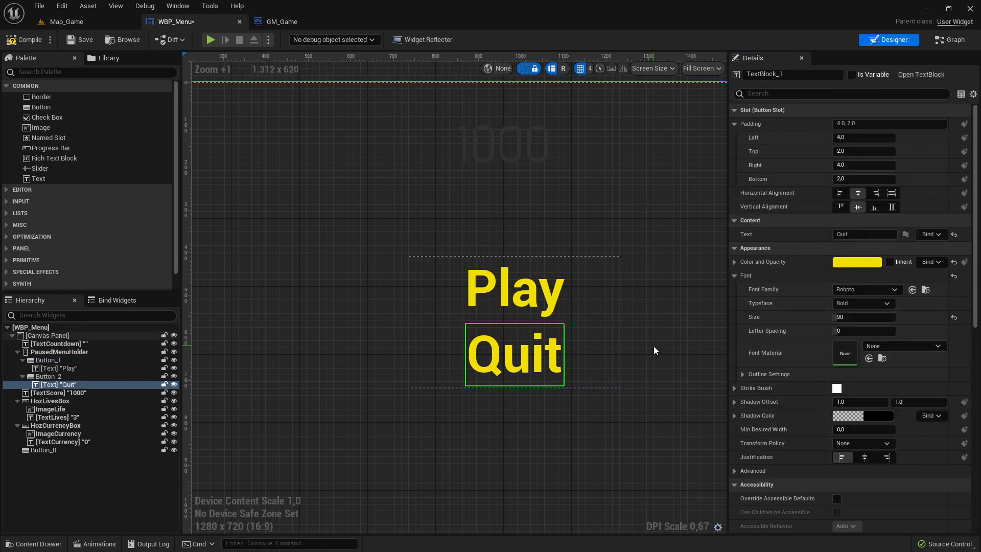
pyautogui.click(604, 366)
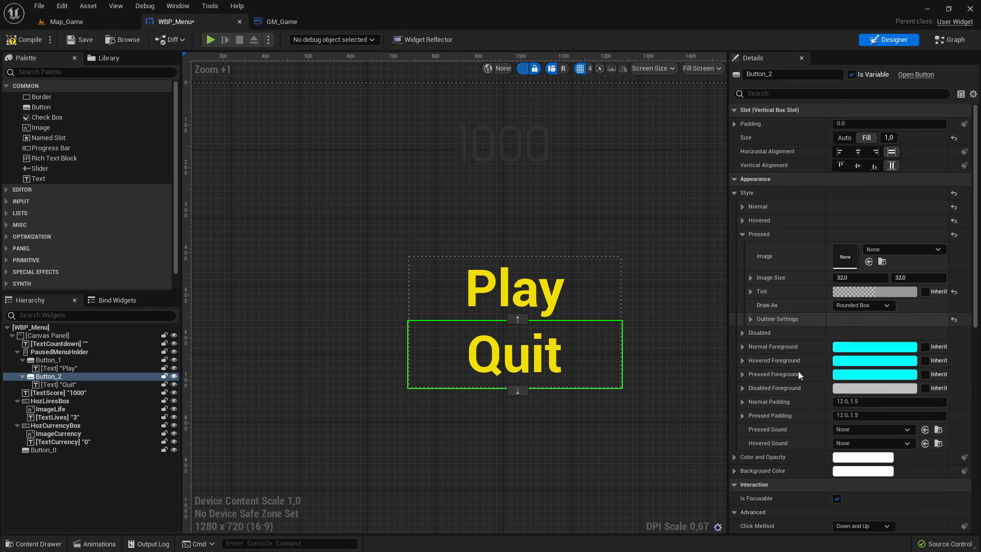
# Set the Quit button's colour and opacity to the green preset.
pyautogui.scroll(-2, 810, 426)
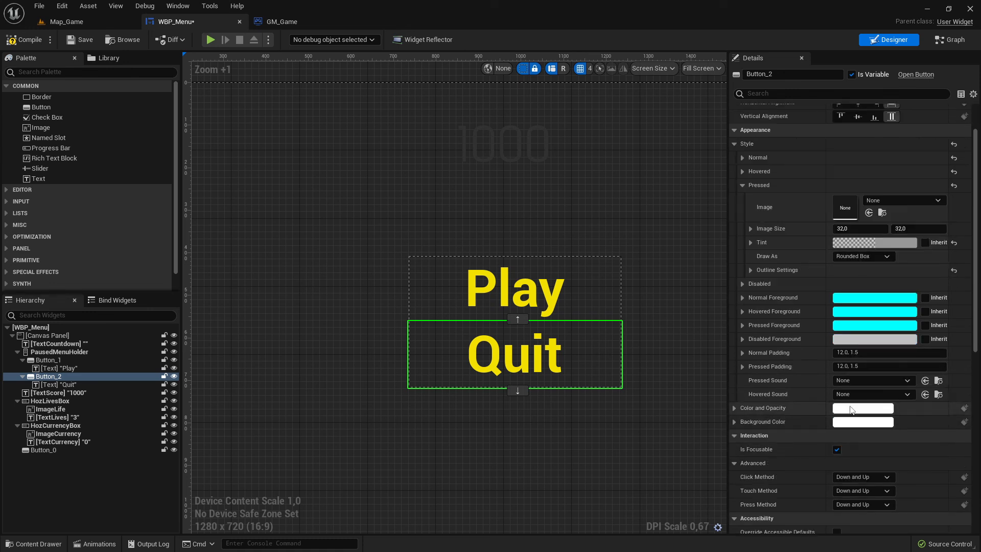
pyautogui.click(862, 420)
pyautogui.moveTo(775, 350); pyautogui.dragTo(782, 316)
pyautogui.click(758, 307)
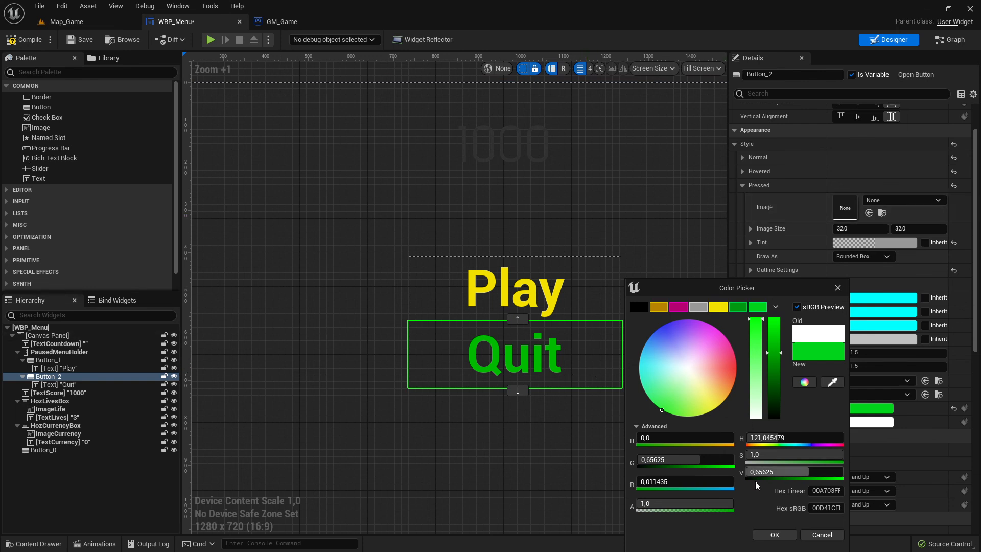
pyautogui.click(775, 535)
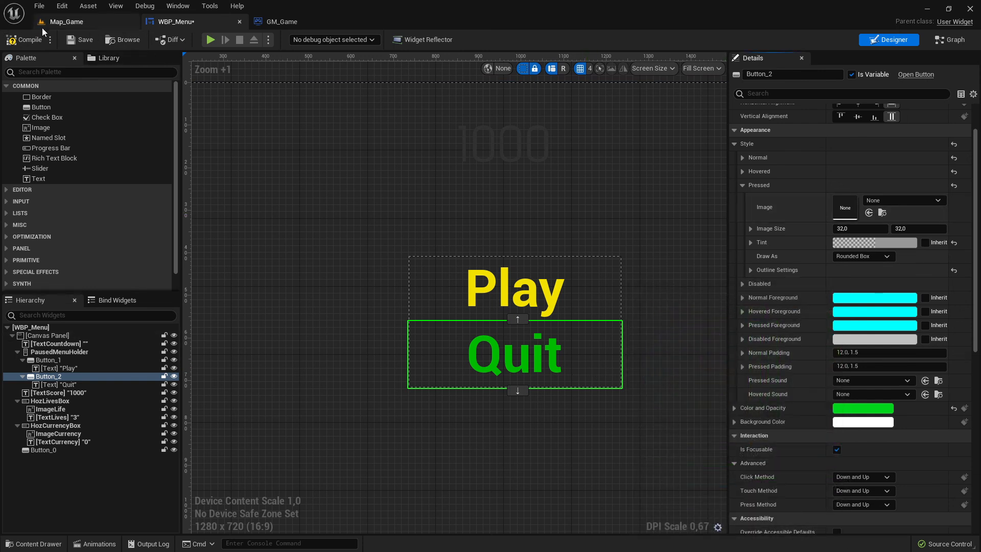
# Play-test Map_Game to check the Quit button, then stop the session and return to WBP_Menu.
pyautogui.click(84, 40)
pyautogui.click(78, 25)
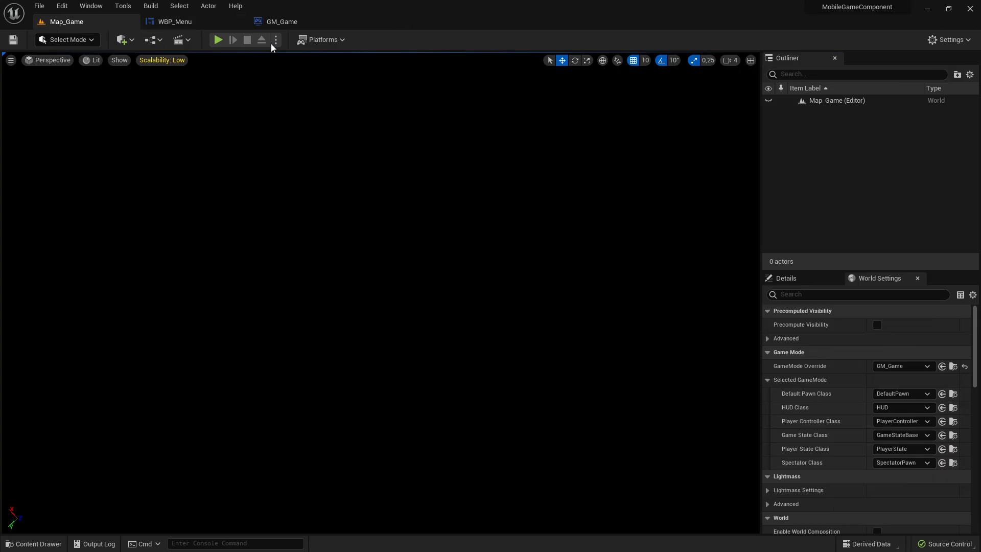
pyautogui.click(221, 41)
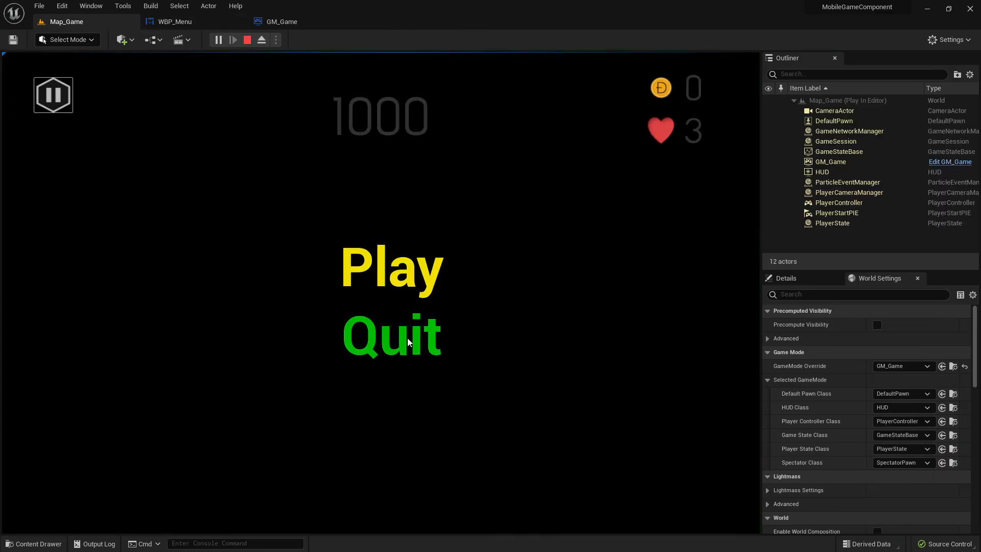
pyautogui.click(248, 40)
pyautogui.click(236, 24)
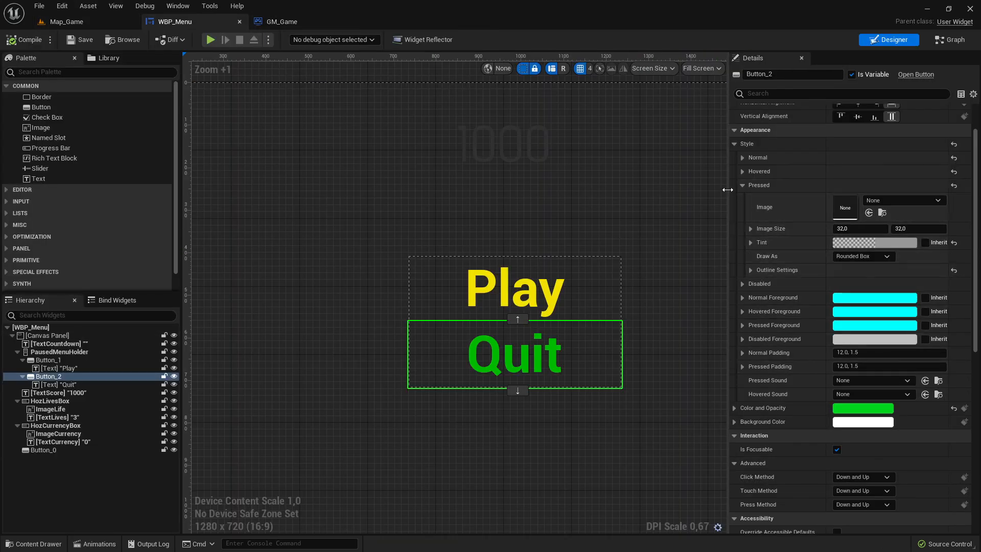
# Set the Quit button's colour and opacity to the yellow preset.
pyautogui.click(743, 186)
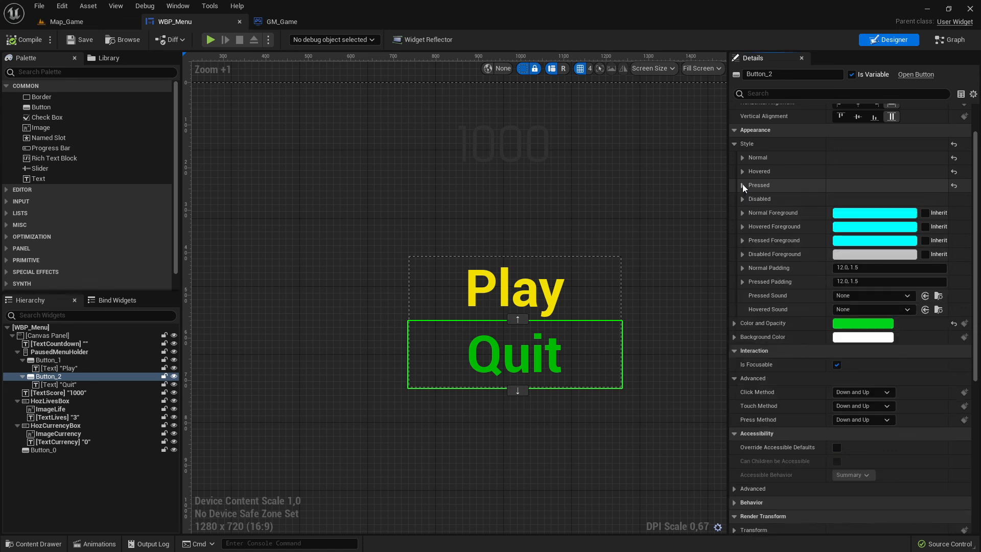
pyautogui.click(743, 185)
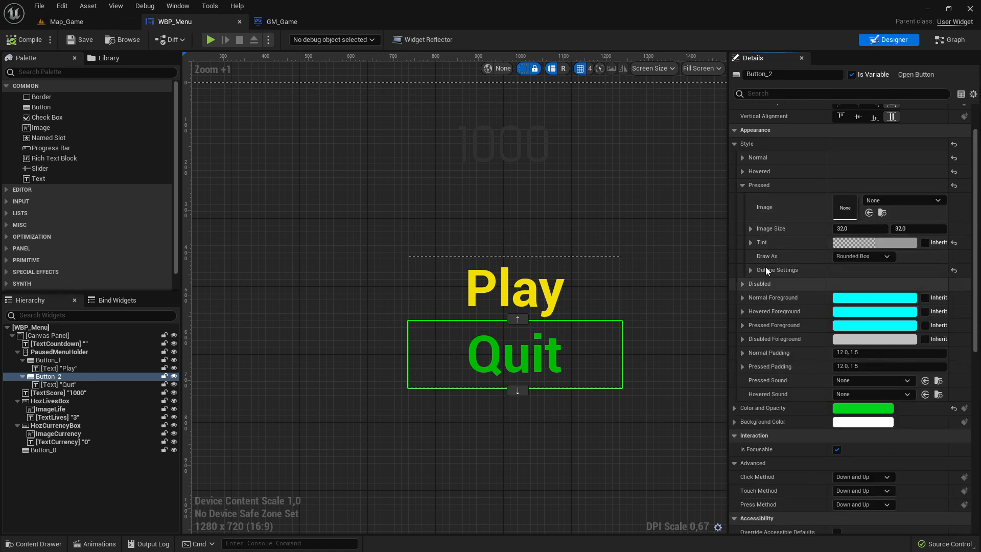
pyautogui.click(862, 407)
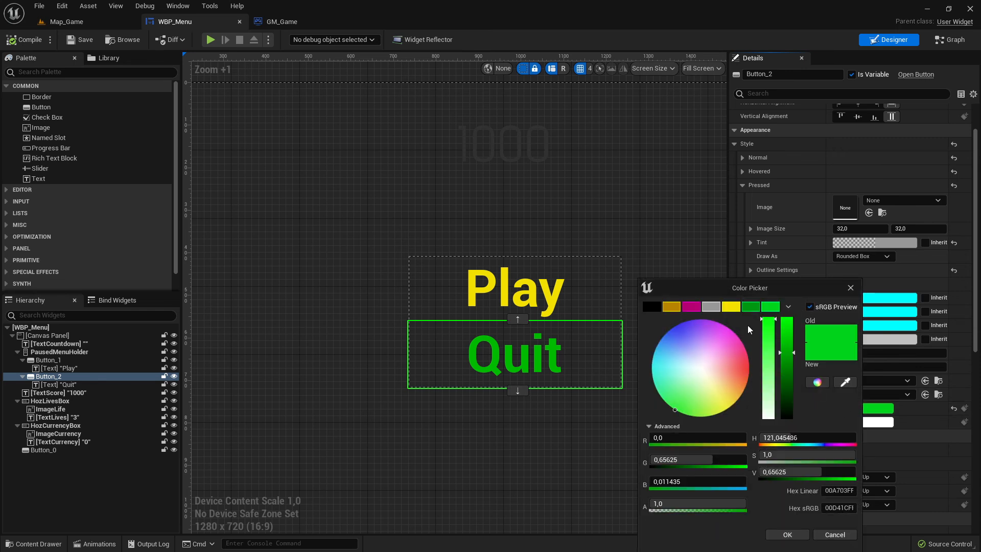
pyautogui.click(731, 306)
pyautogui.click(787, 534)
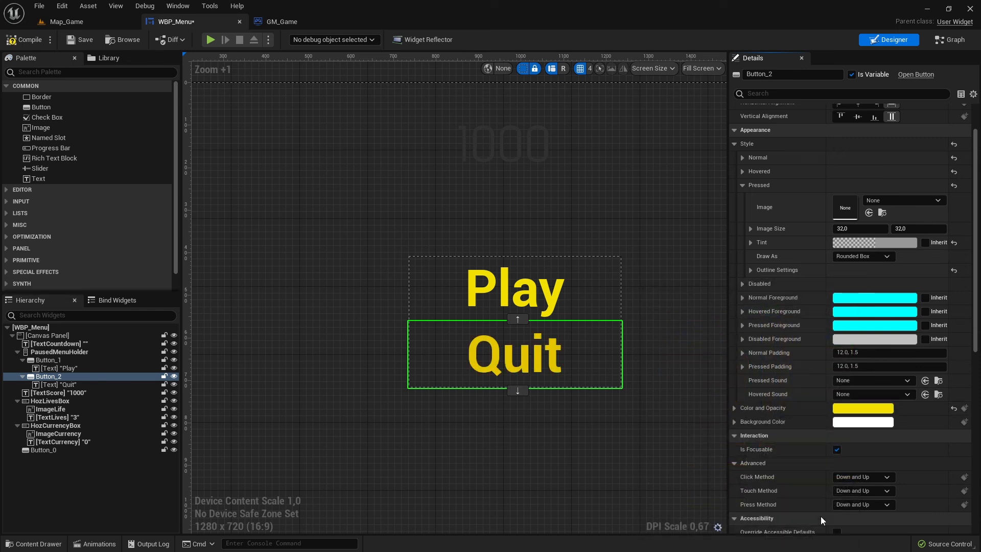
# Inspect the colour and opacity settings of the Play and Quit text blocks.
pyautogui.click(608, 313)
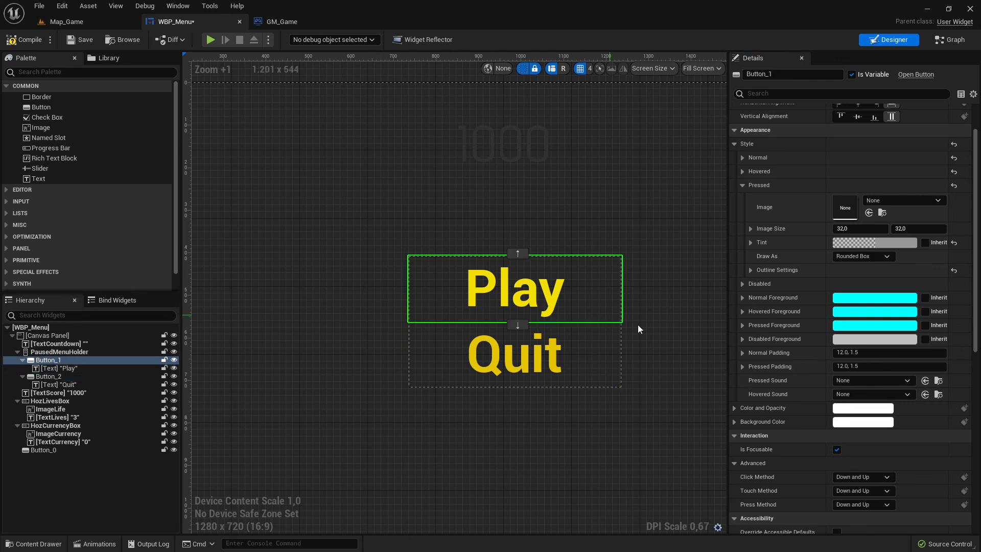
pyautogui.click(544, 354)
pyautogui.click(570, 341)
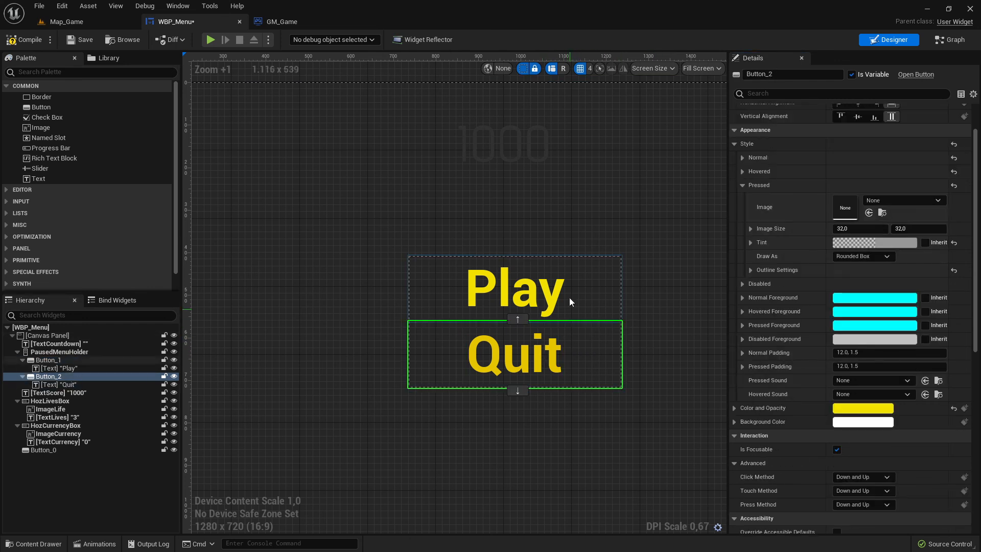
pyautogui.click(555, 293)
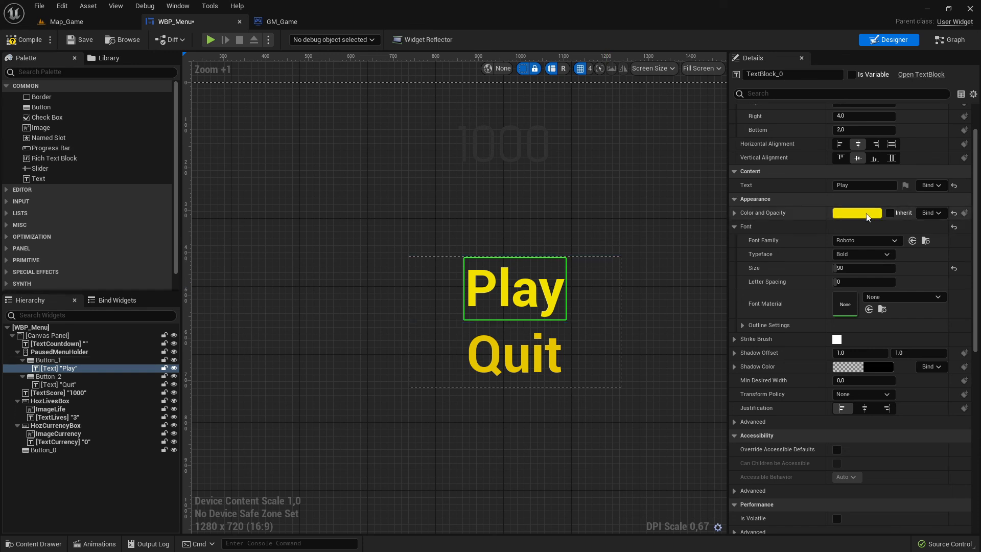
pyautogui.click(864, 213)
pyautogui.moveTo(823, 284); pyautogui.dragTo(718, 245)
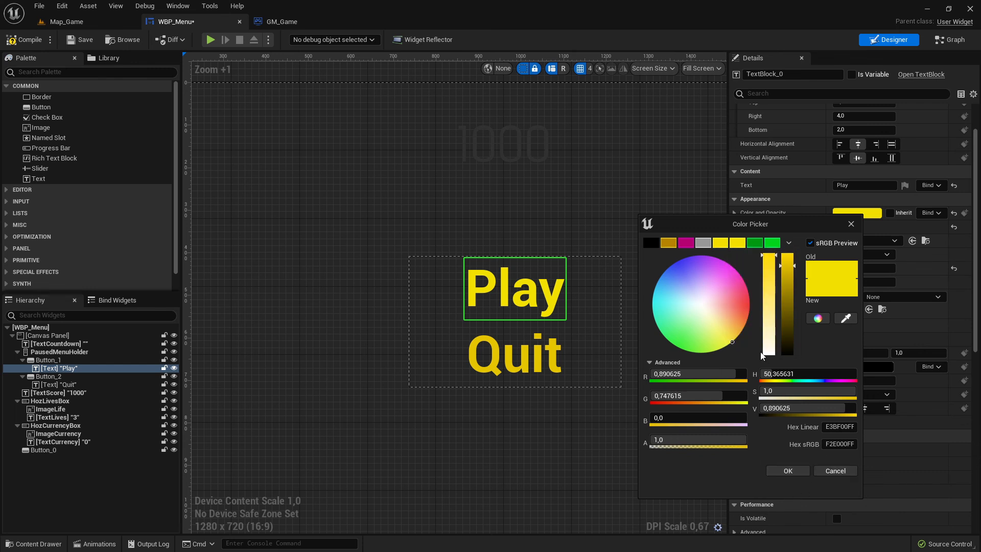
pyautogui.click(787, 471)
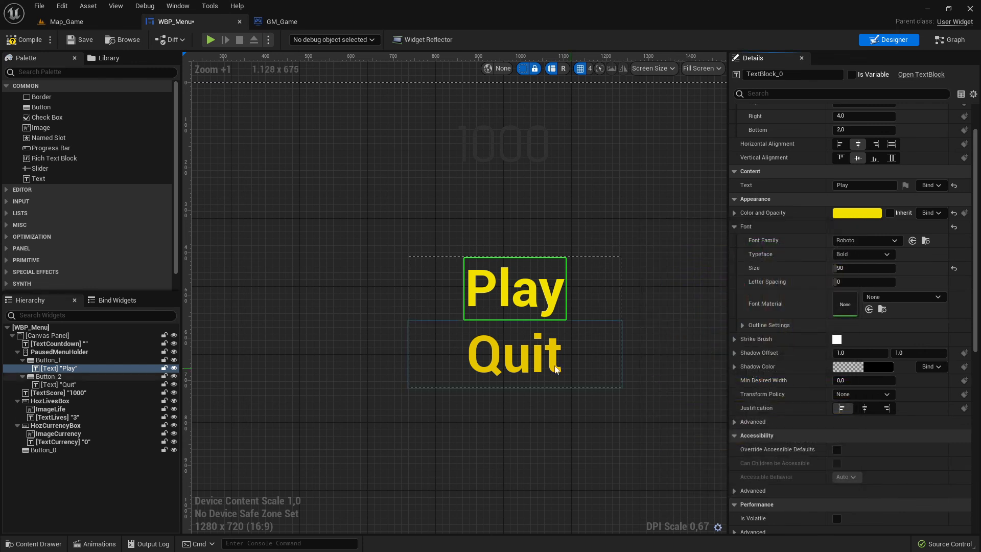
pyautogui.click(515, 355)
pyautogui.click(840, 213)
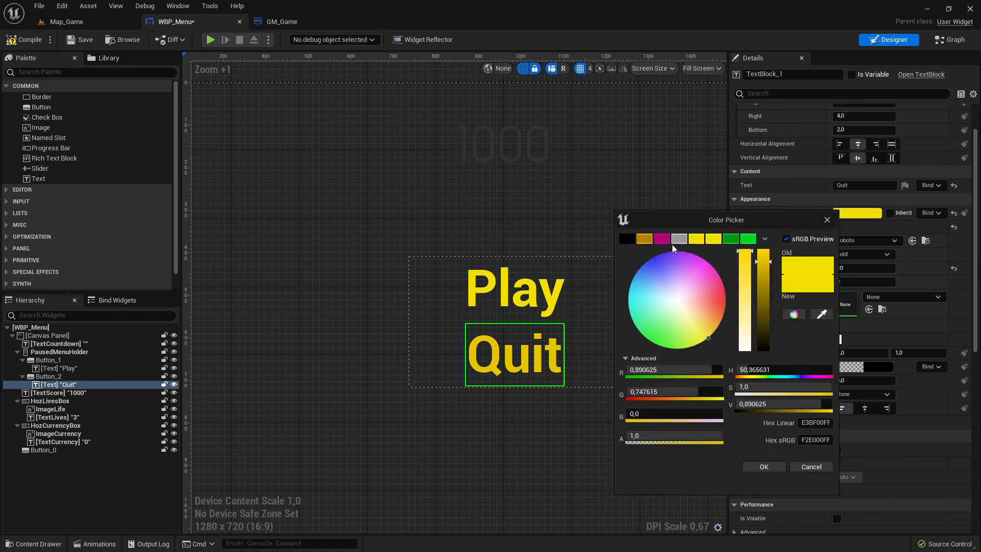
pyautogui.click(761, 470)
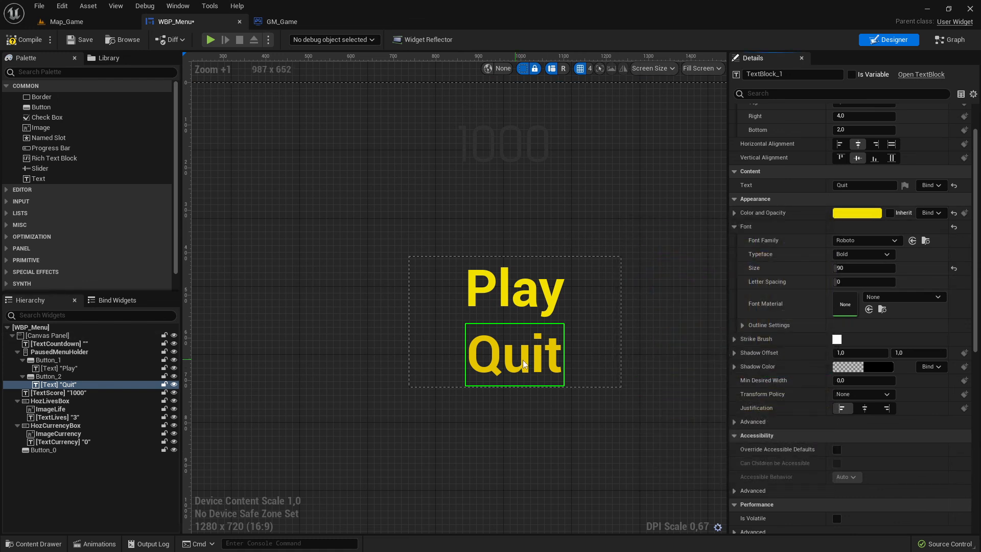
# Brighten the Quit button's colour and opacity yellow to full value (V 1.0).
pyautogui.click(585, 355)
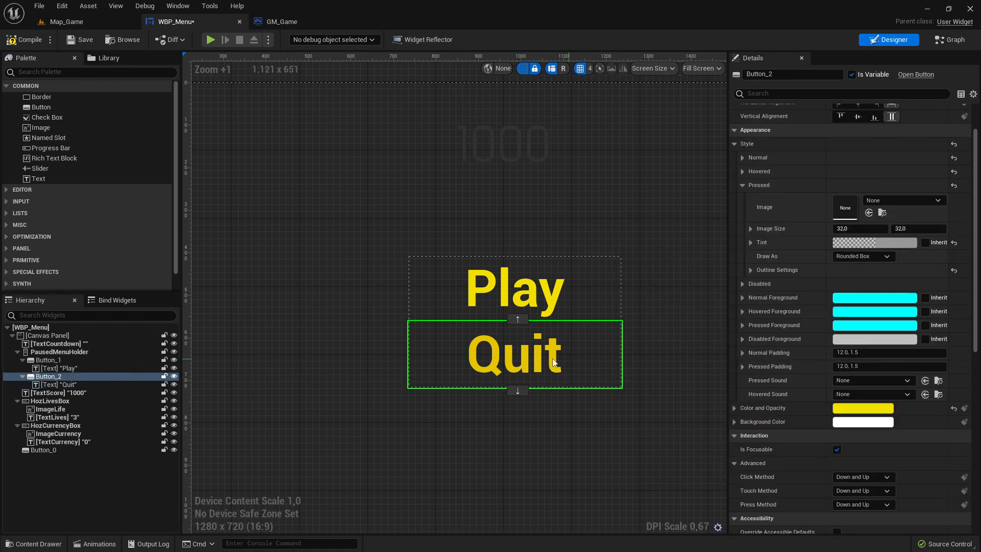
pyautogui.click(863, 408)
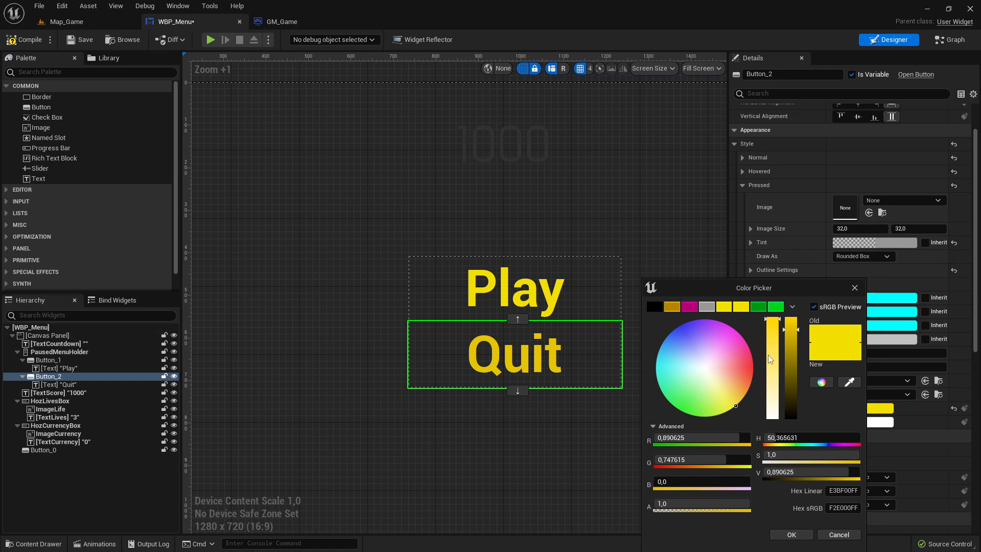
pyautogui.moveTo(791, 329); pyautogui.dragTo(791, 297)
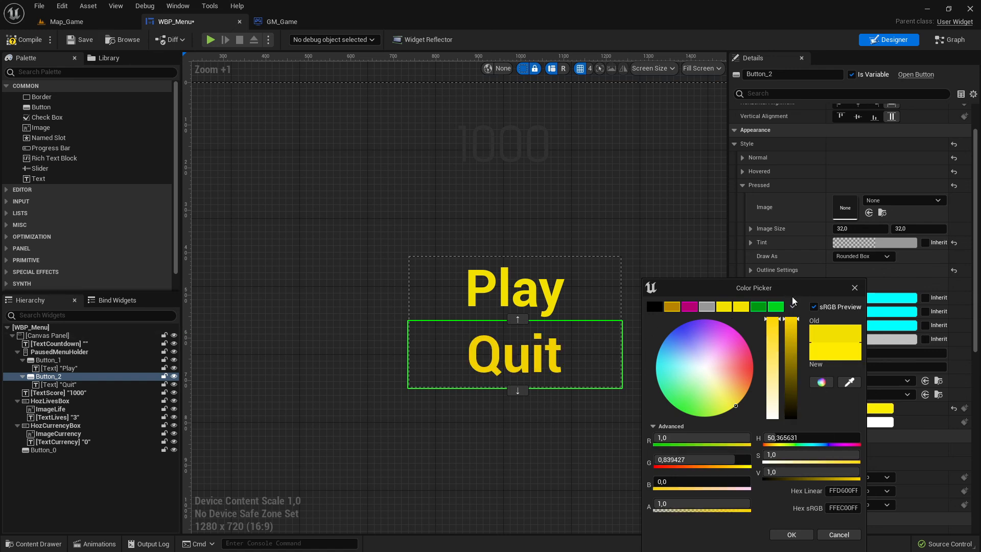
pyautogui.click(855, 288)
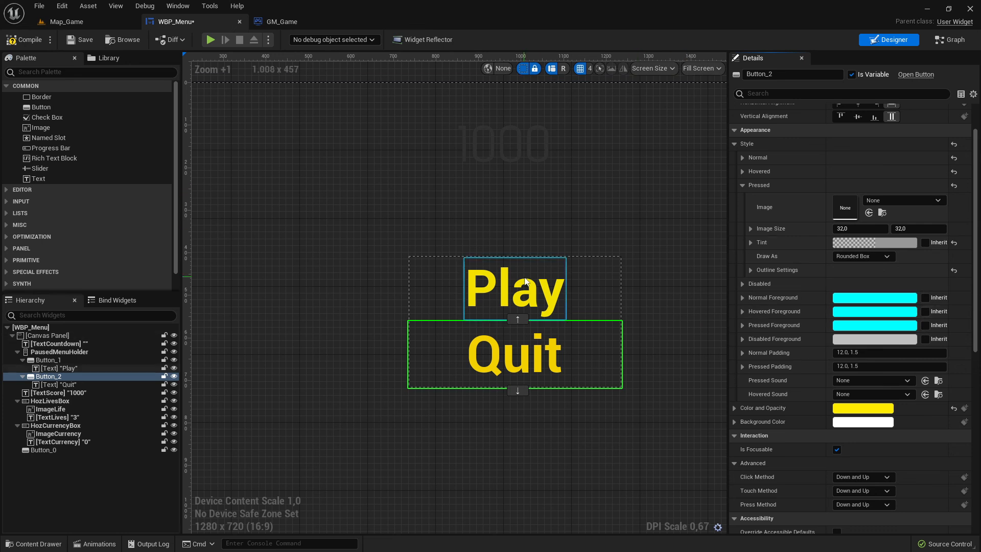
# Save the widget and inspect the Play text block's colour and opacity values.
pyautogui.click(647, 279)
pyautogui.hotkey('ctrl', 's')
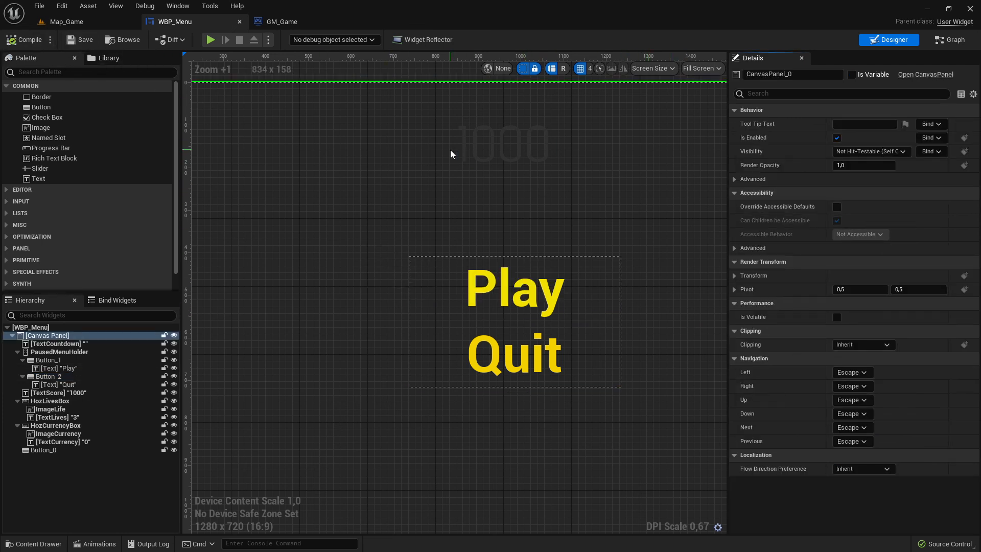
pyautogui.click(539, 292)
pyautogui.click(576, 296)
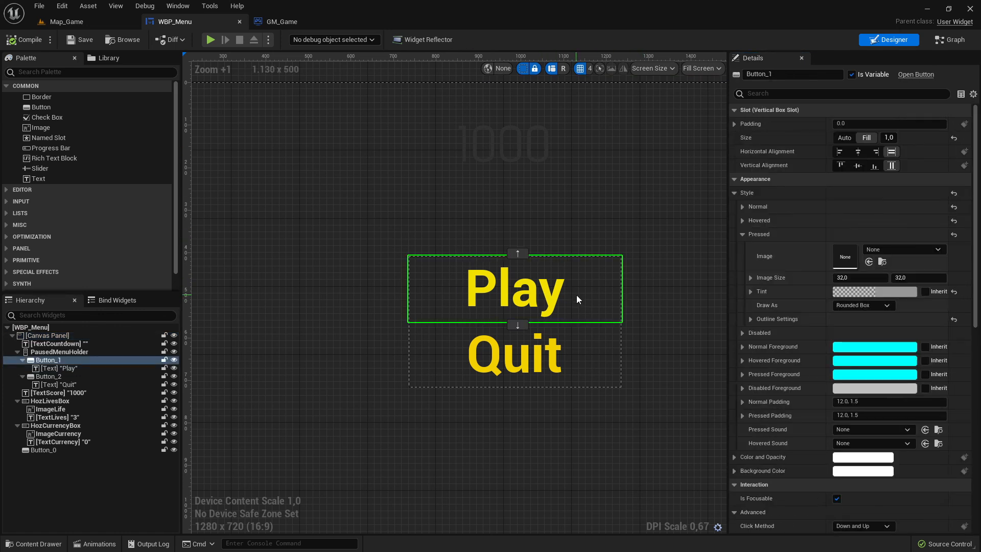
pyautogui.click(533, 295)
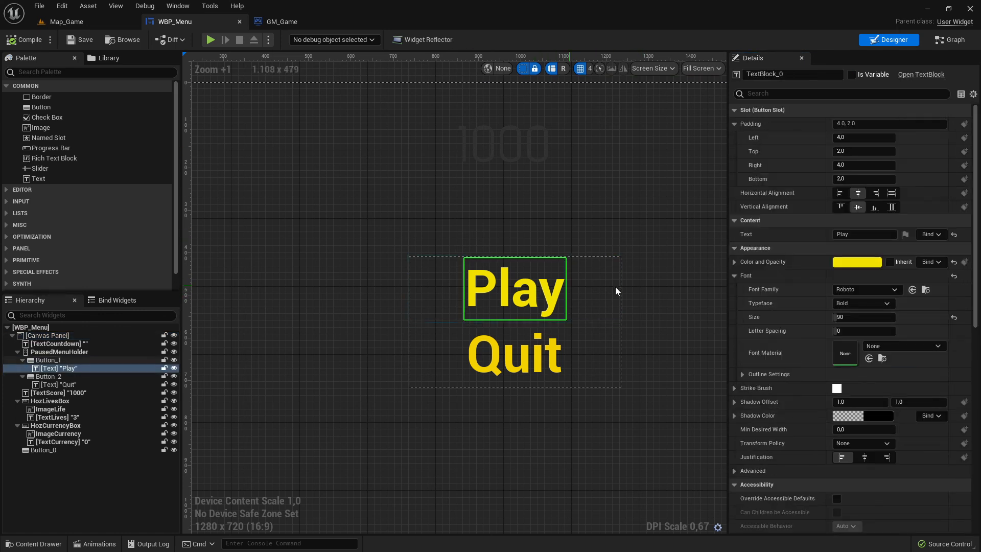
pyautogui.click(734, 265)
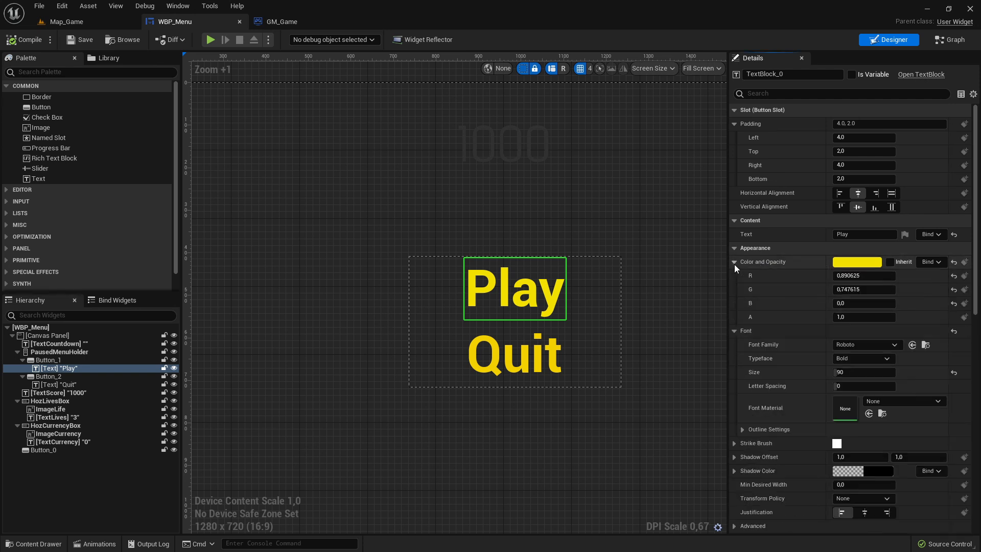
pyautogui.click(734, 265)
pyautogui.click(733, 276)
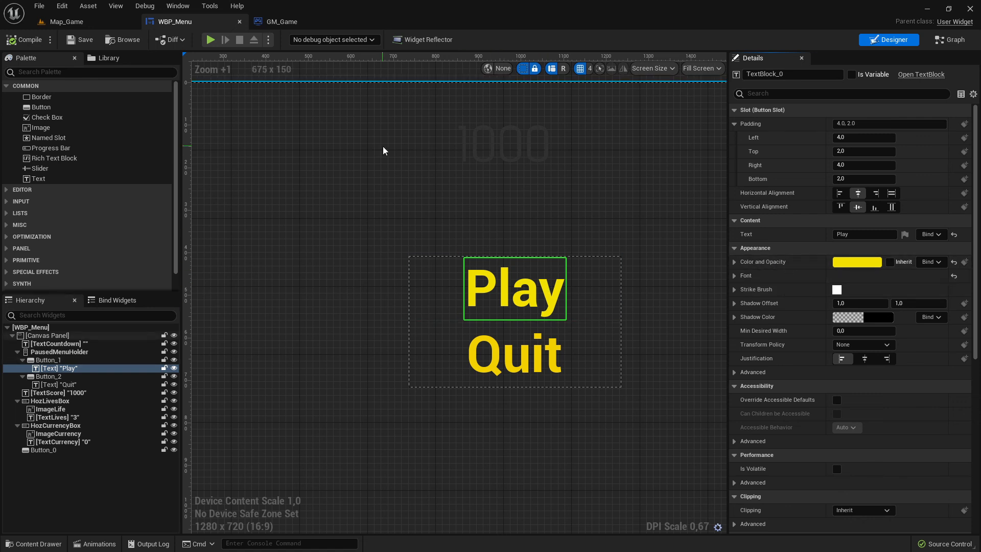
# Play-test Map_Game, stop it, and start another play session.
pyautogui.click(66, 23)
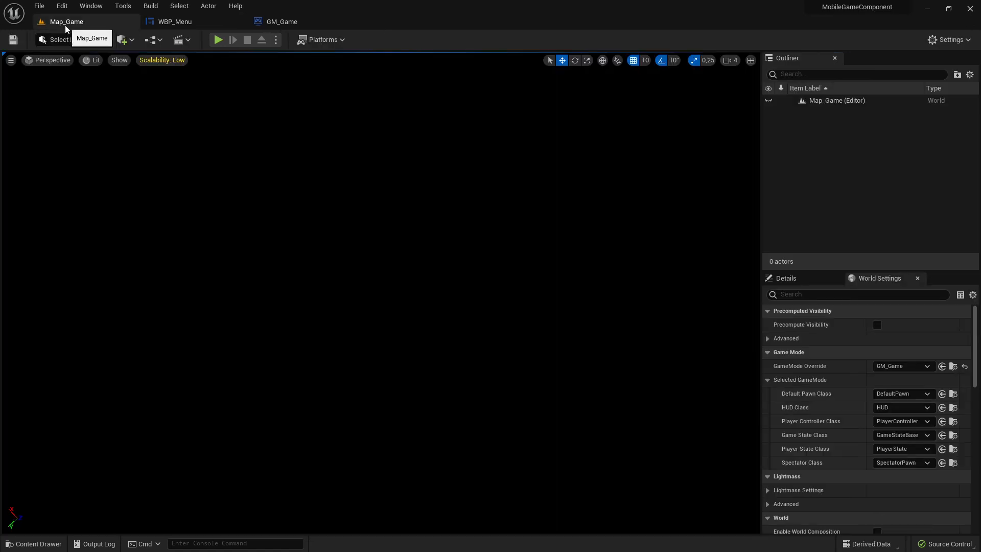
pyautogui.click(217, 39)
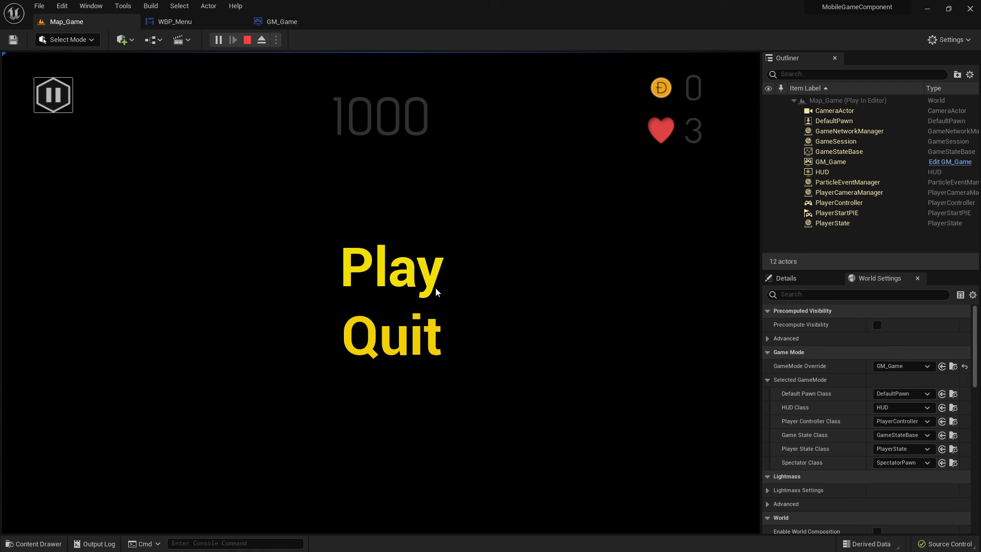
pyautogui.click(247, 40)
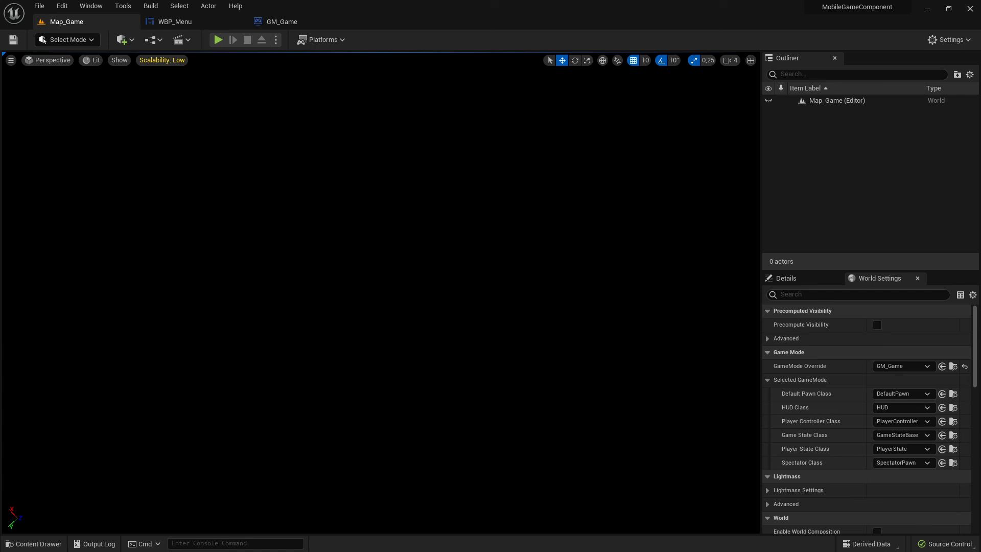
pyautogui.click(218, 39)
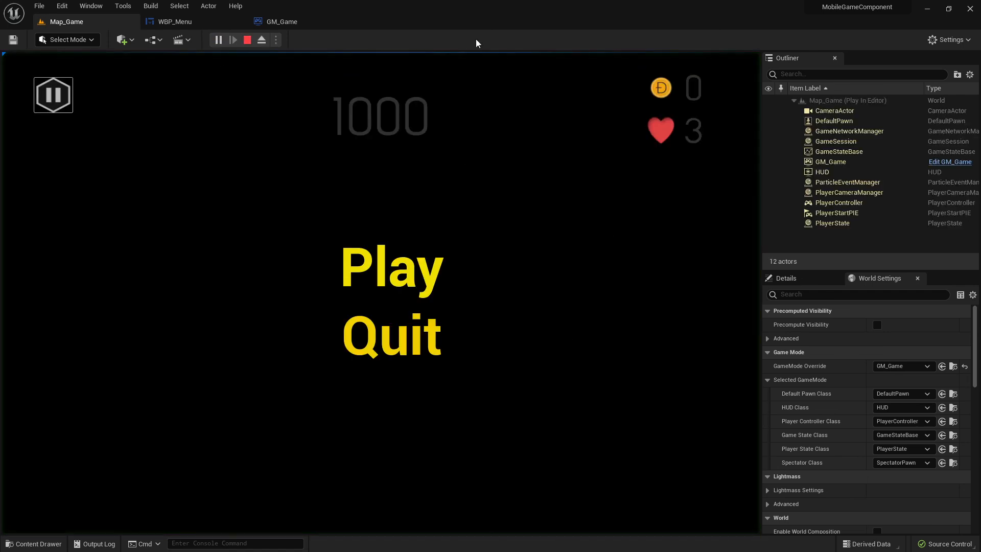